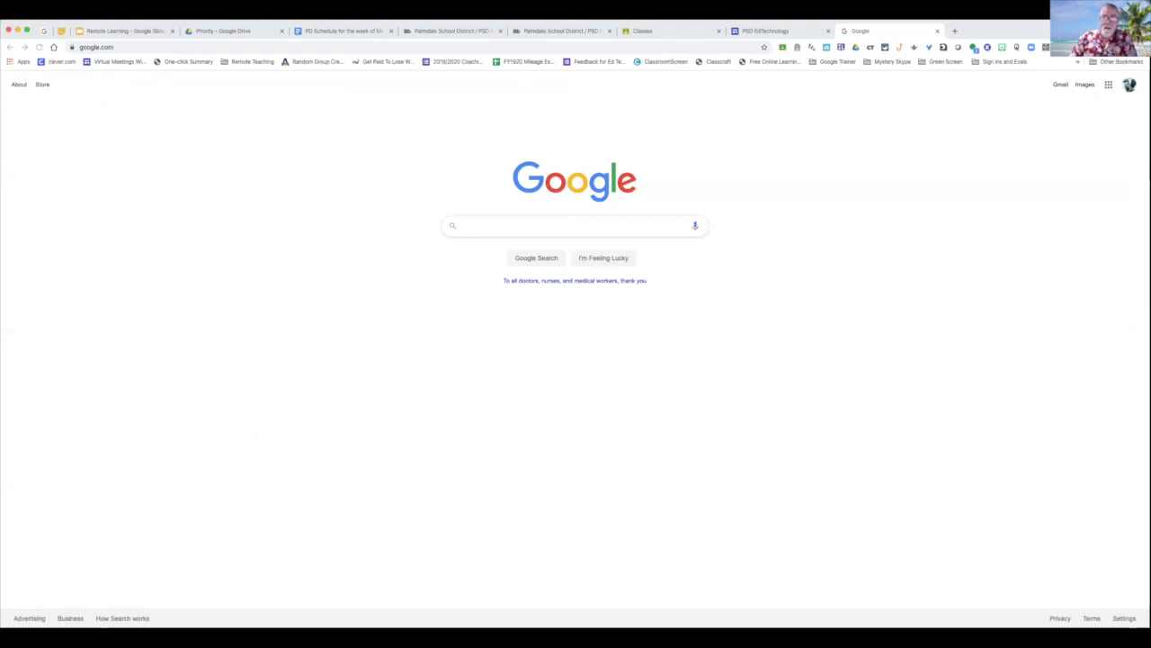
Step: Check which account is signed in by viewing both the browser profile and the Google account details
click(1125, 47)
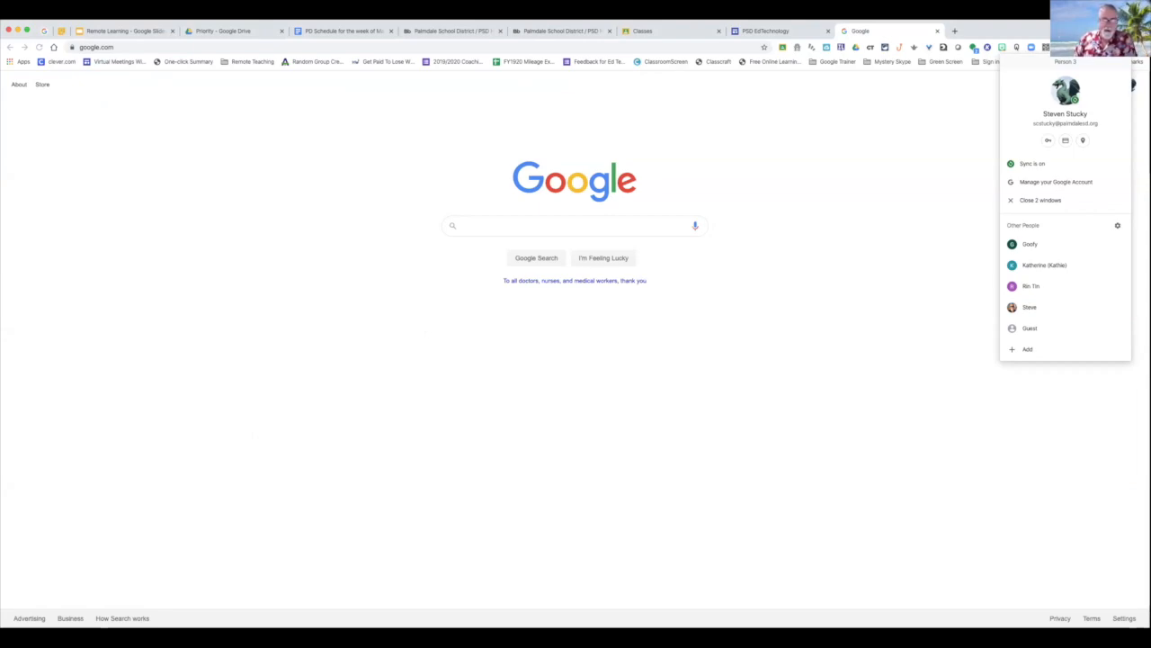
click(948, 100)
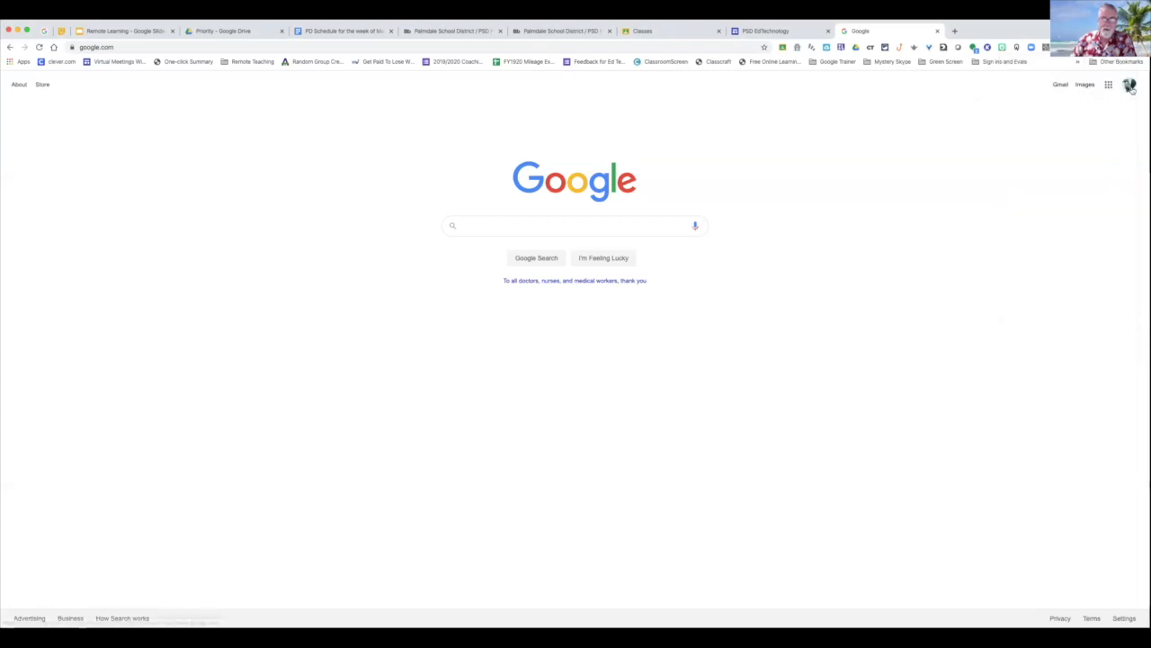
click(1131, 87)
click(1135, 47)
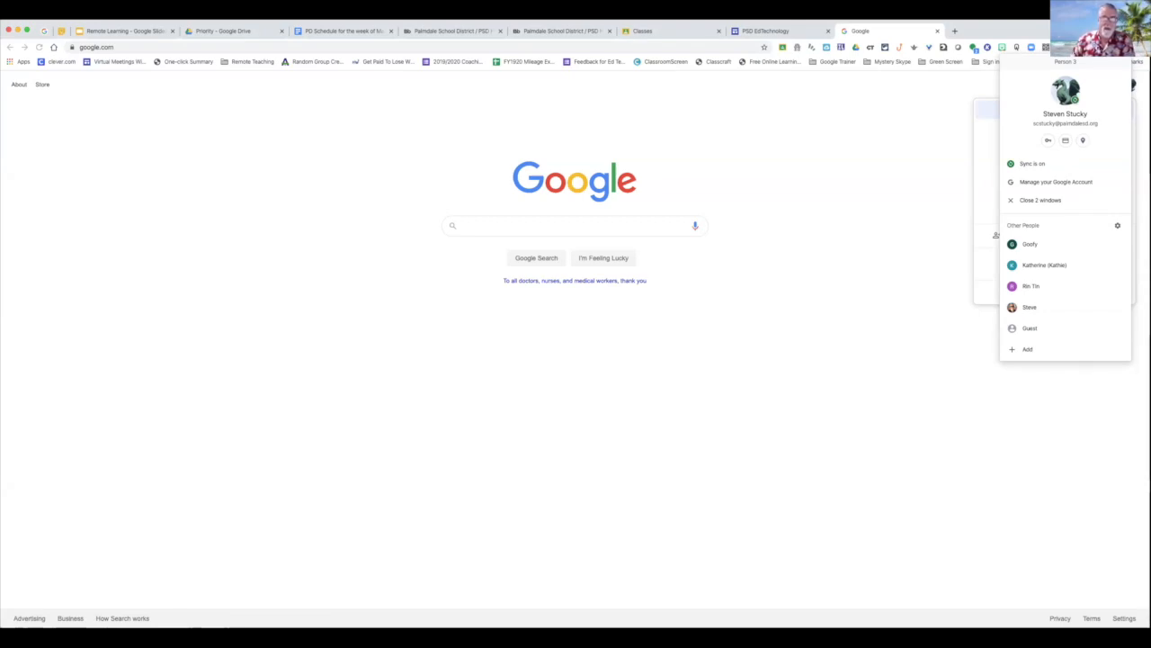
click(894, 136)
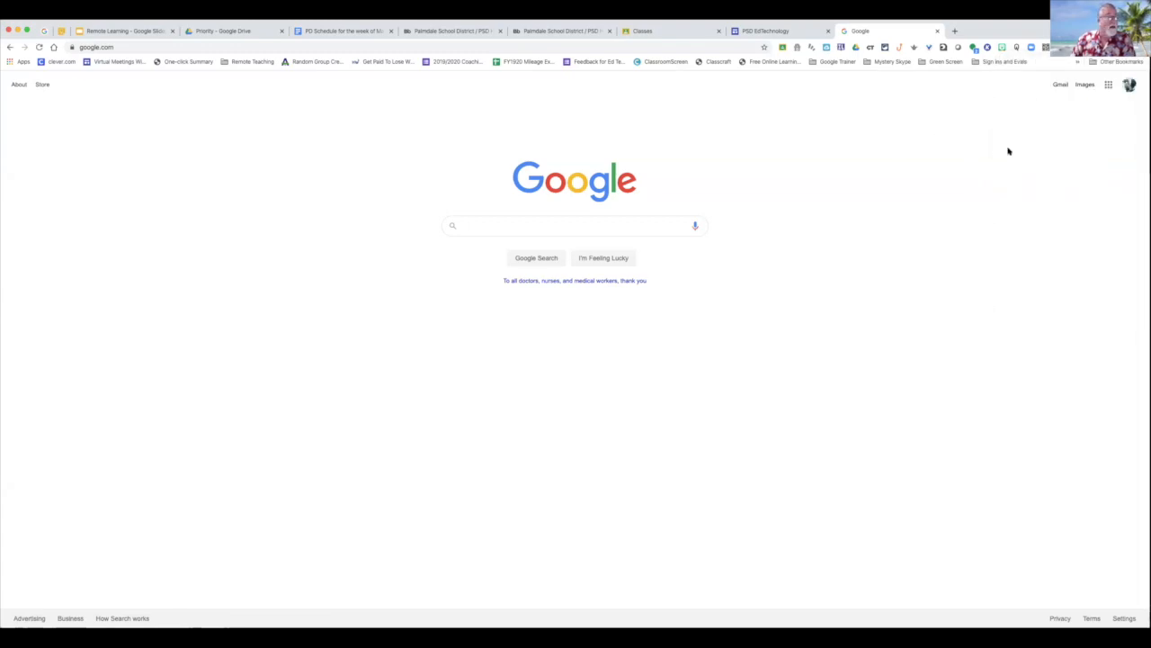
Step: Look through the list of available Google apps, and switch to the Google Classroom classes page
click(1108, 86)
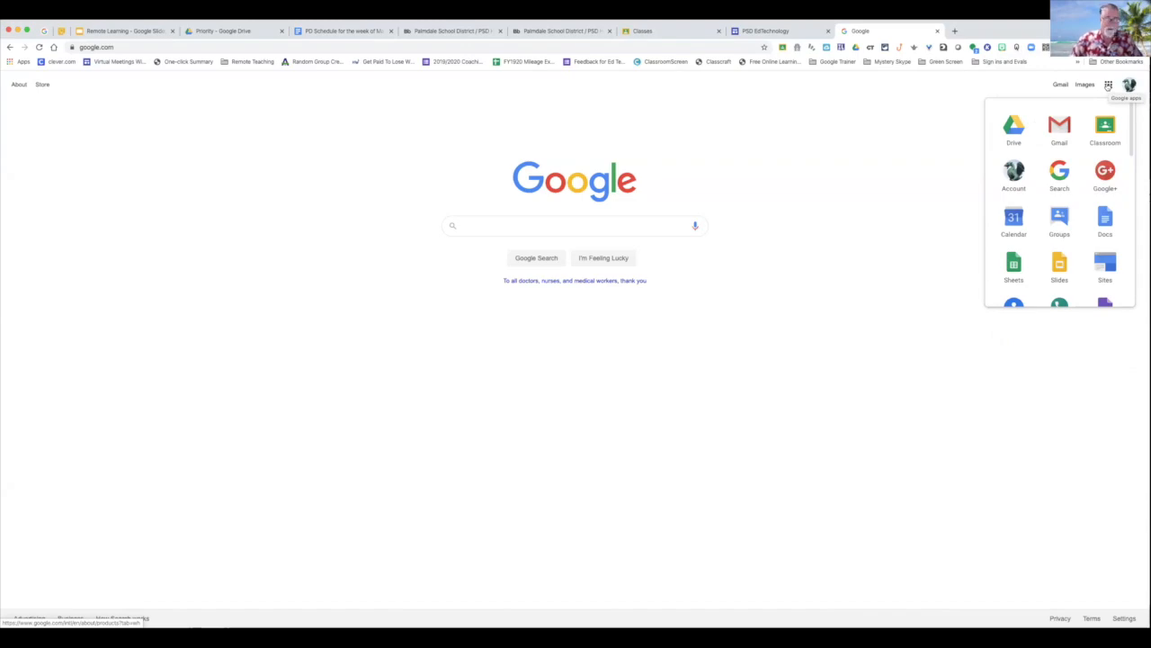
scroll(1093, 137, down, 3)
scroll(1093, 137, down, 4)
scroll(1095, 139, up, 8)
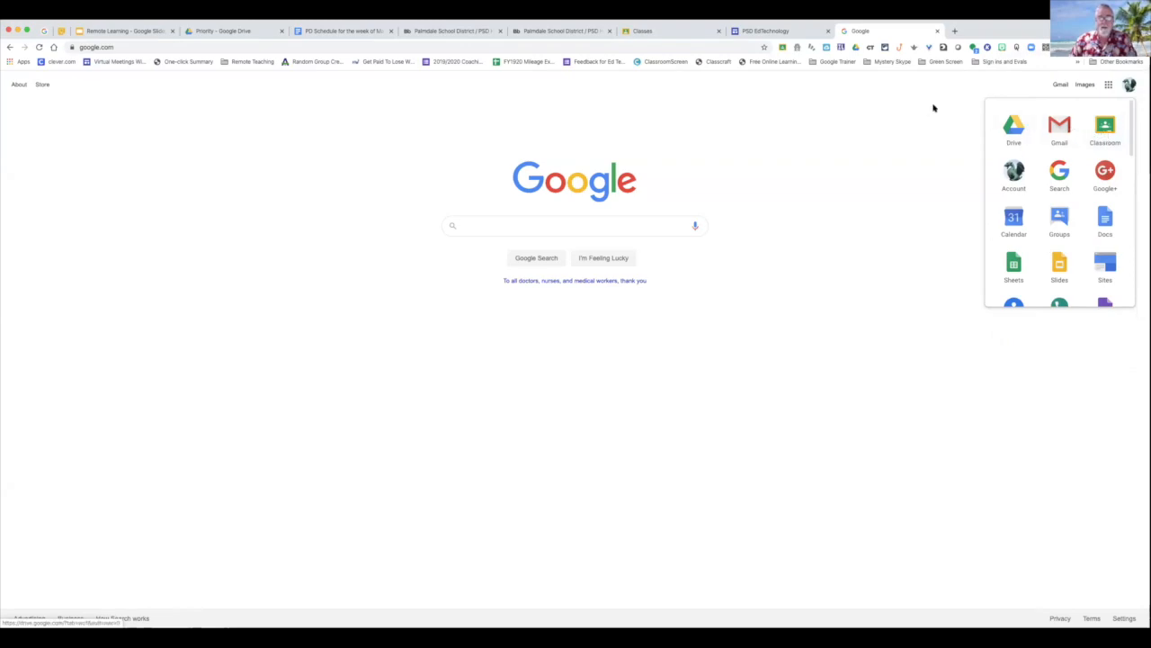
click(703, 34)
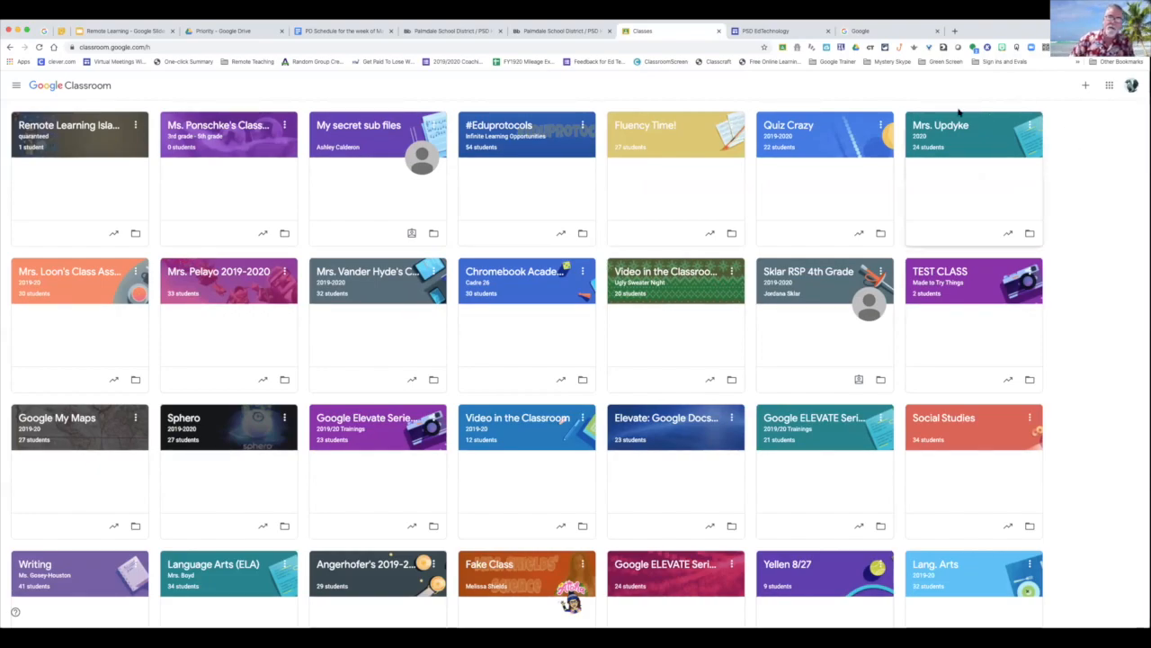
Step: Review the class name, section, subject and room fields for creating a class, and close the form without creating one
click(1086, 88)
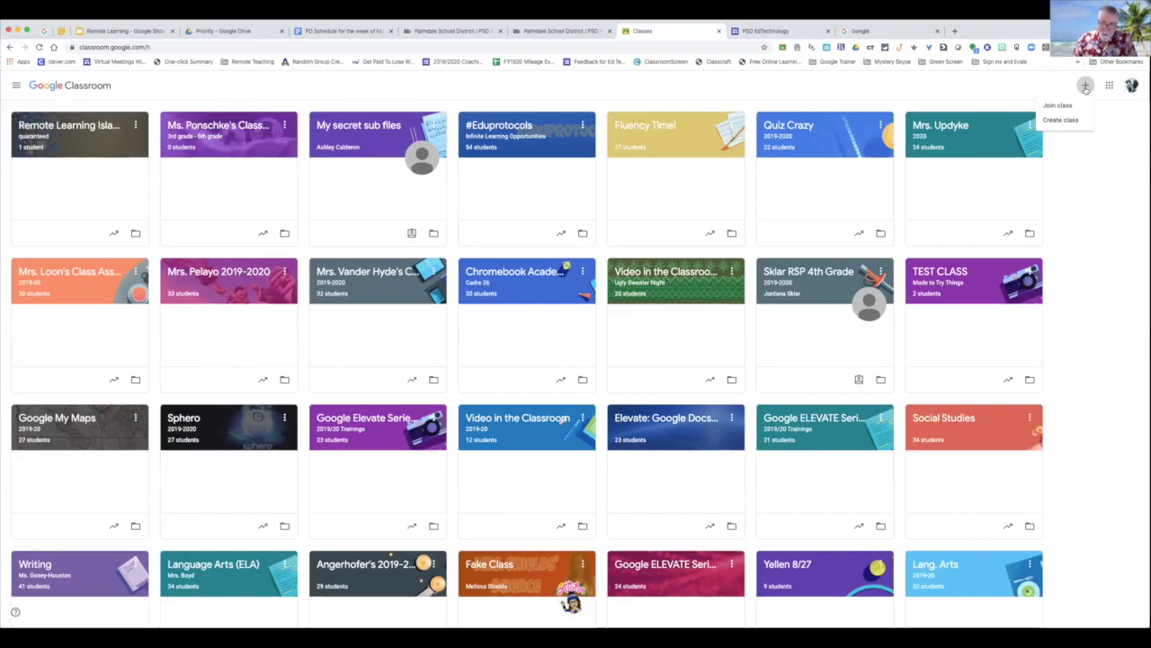
click(1085, 87)
click(1085, 87)
click(1079, 124)
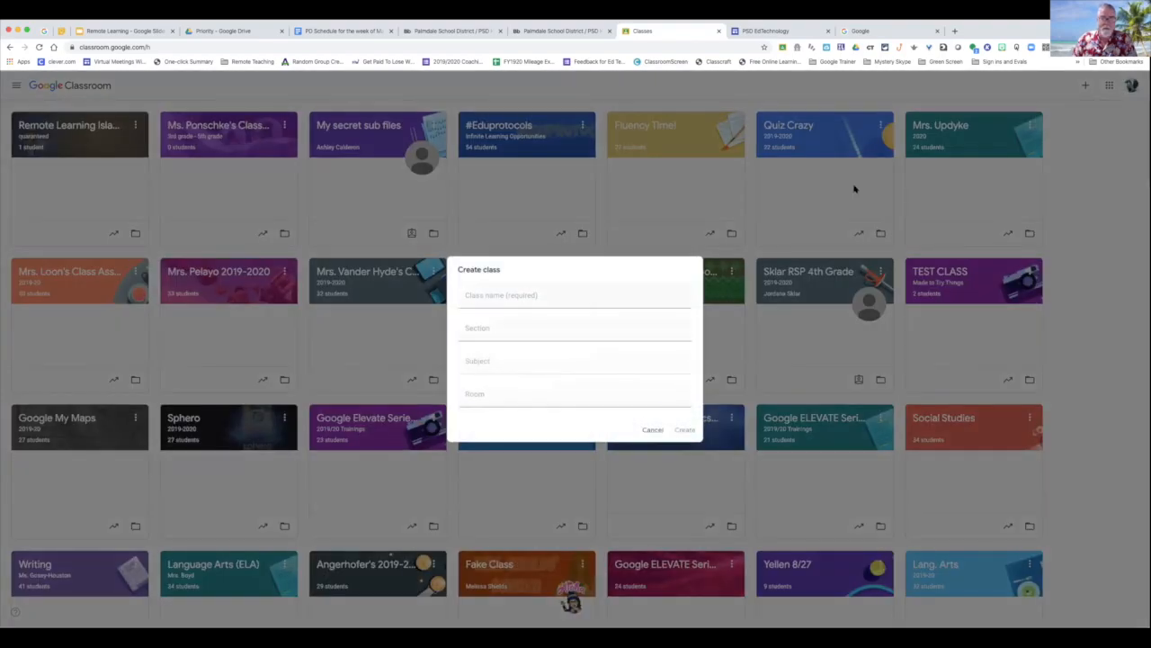
drag(612, 266, 525, 250)
click(544, 258)
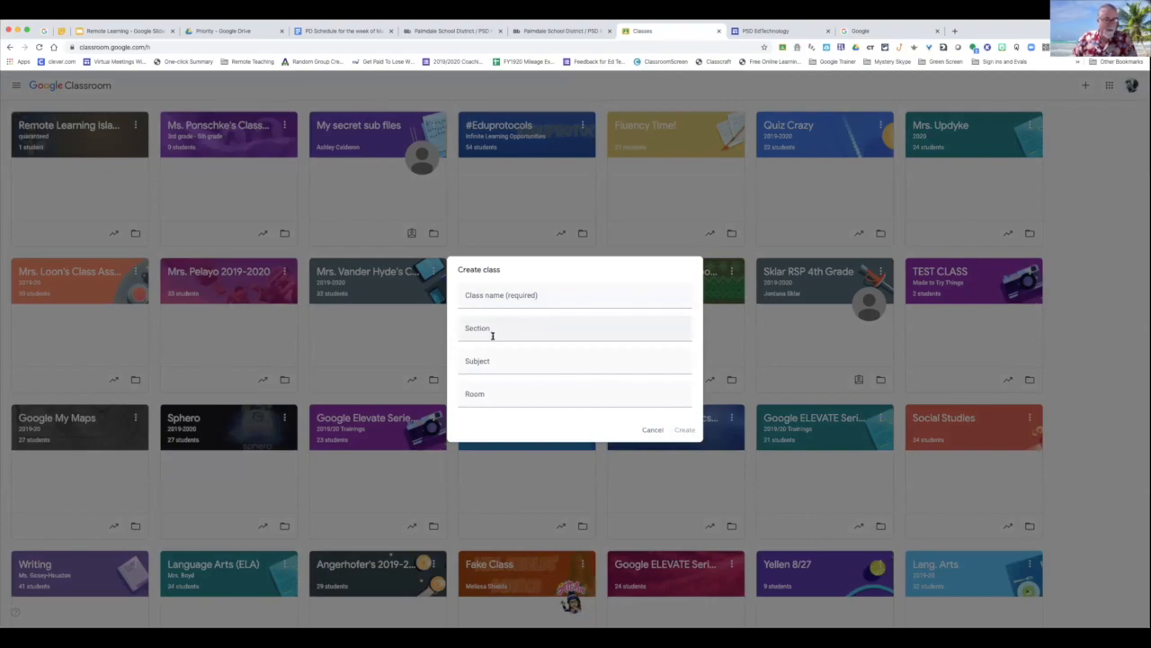
click(503, 295)
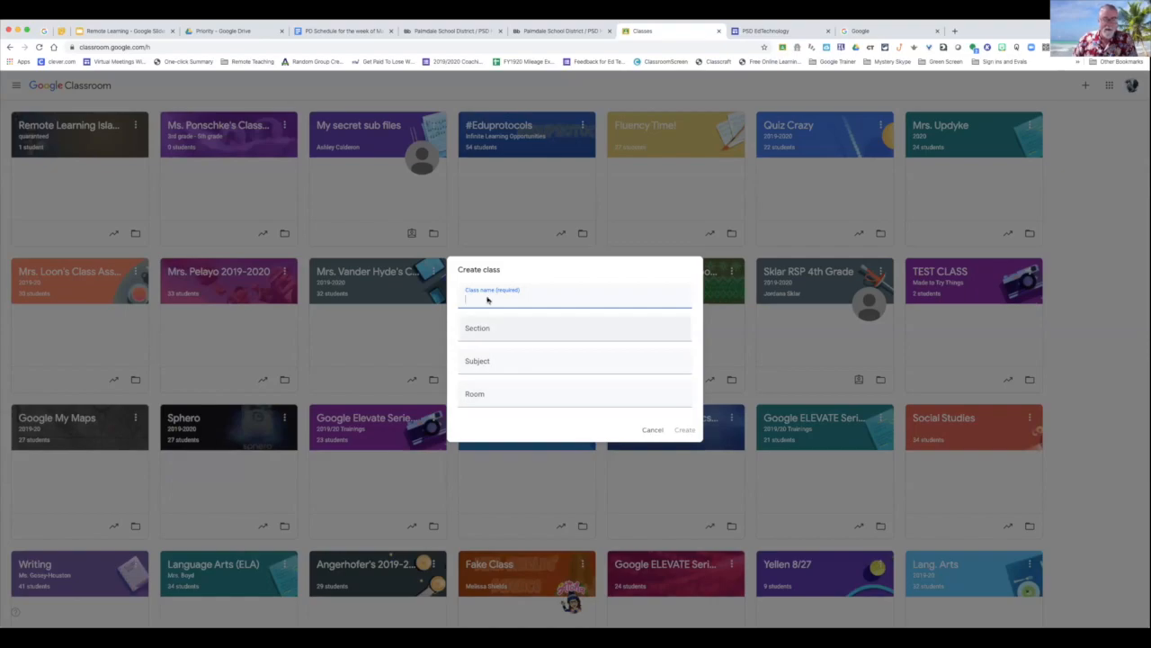
click(652, 430)
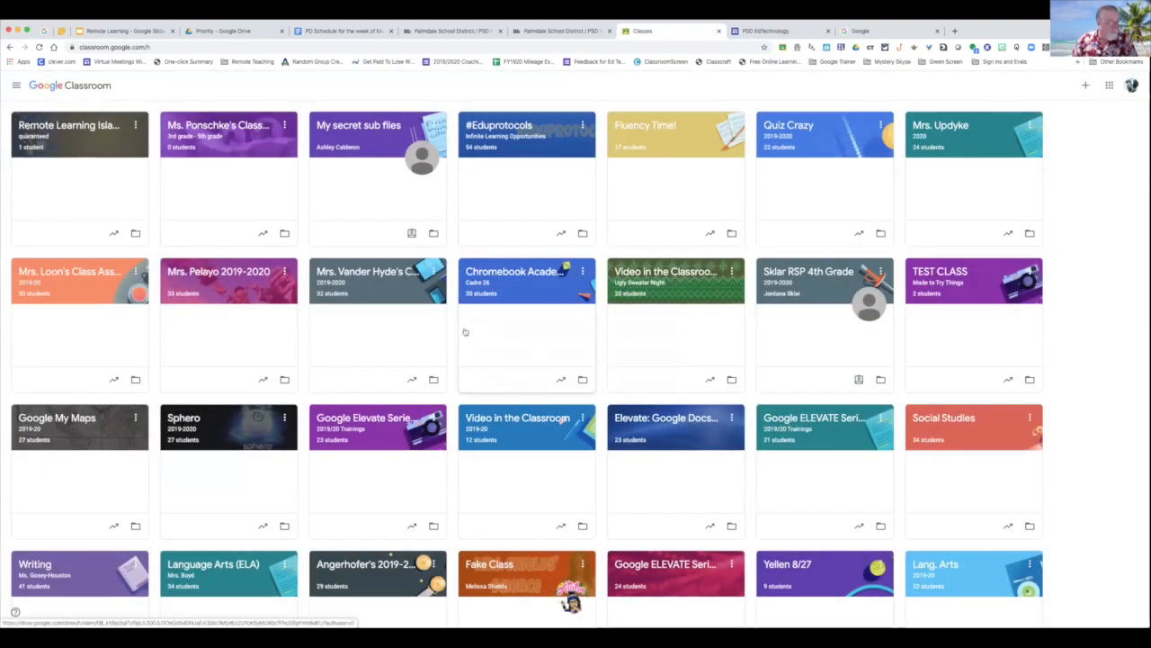
Step: Open the Remote Learning Island class and view the subject and room details under its banner
click(86, 131)
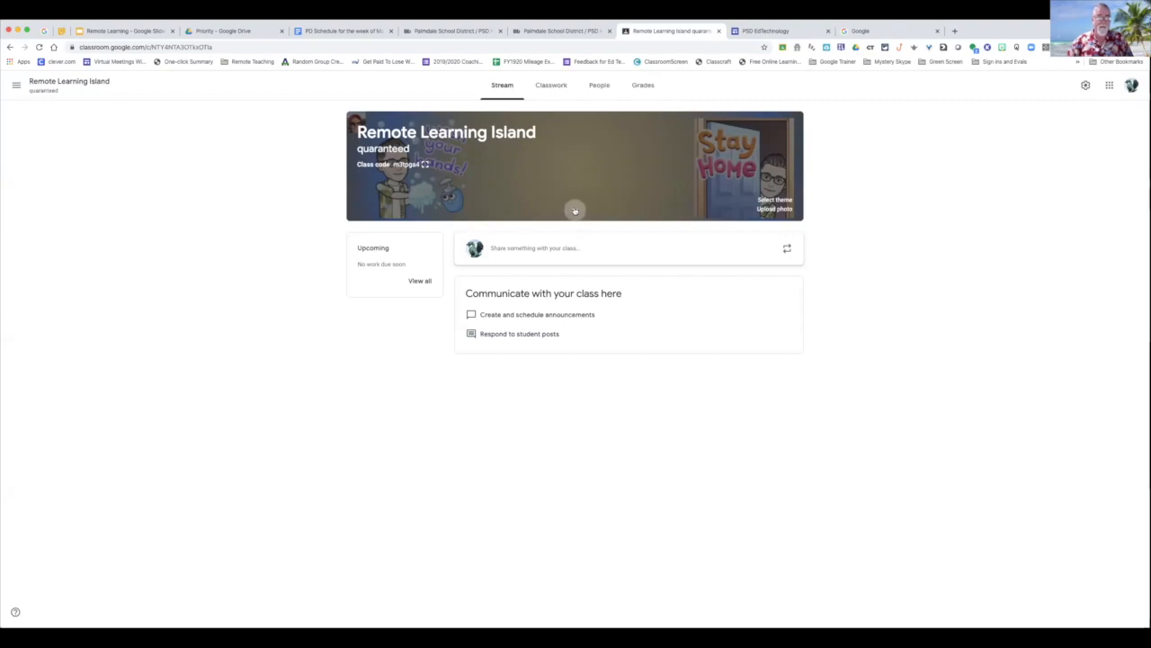
click(575, 210)
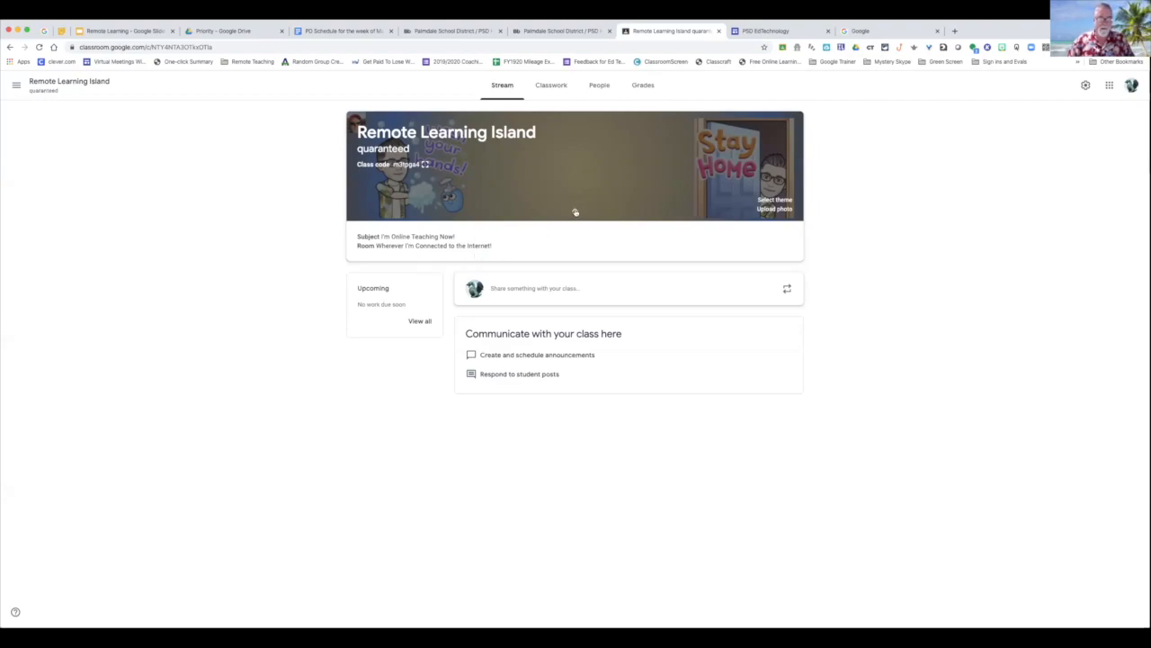
click(575, 212)
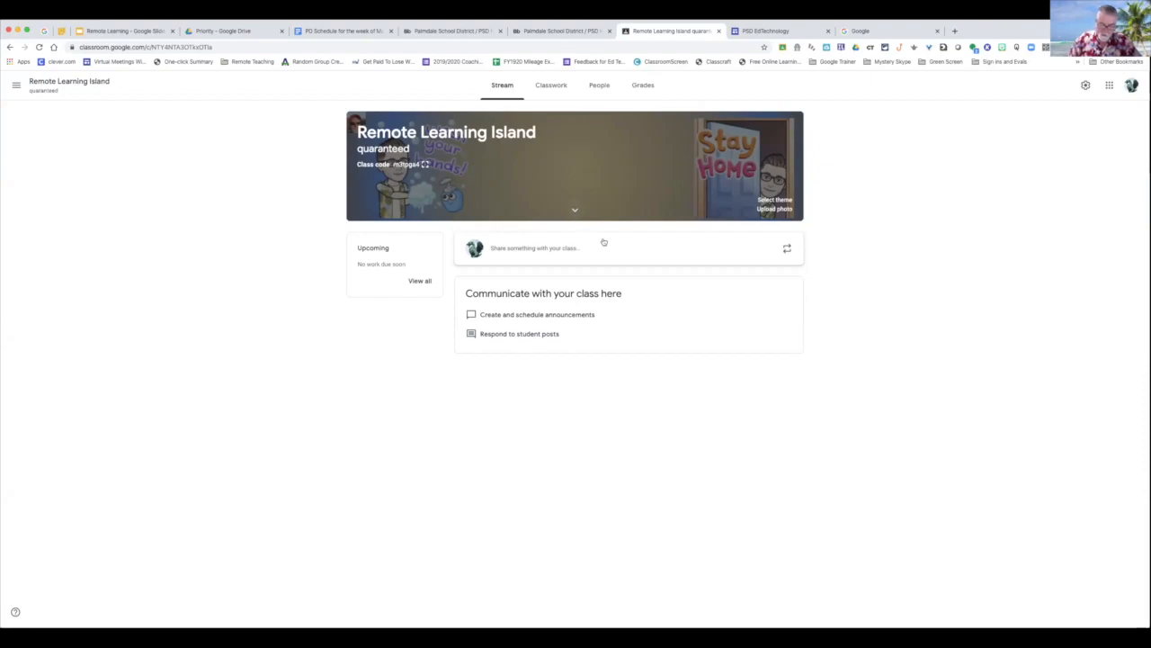
scroll(625, 198, up, 5)
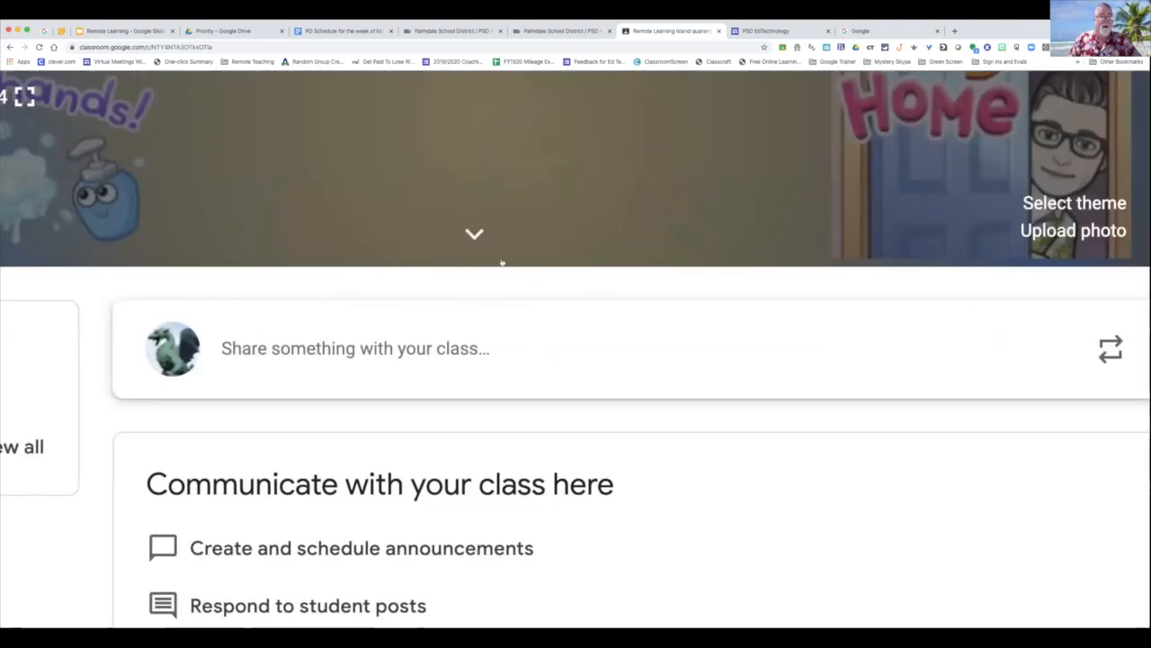
click(103, 11)
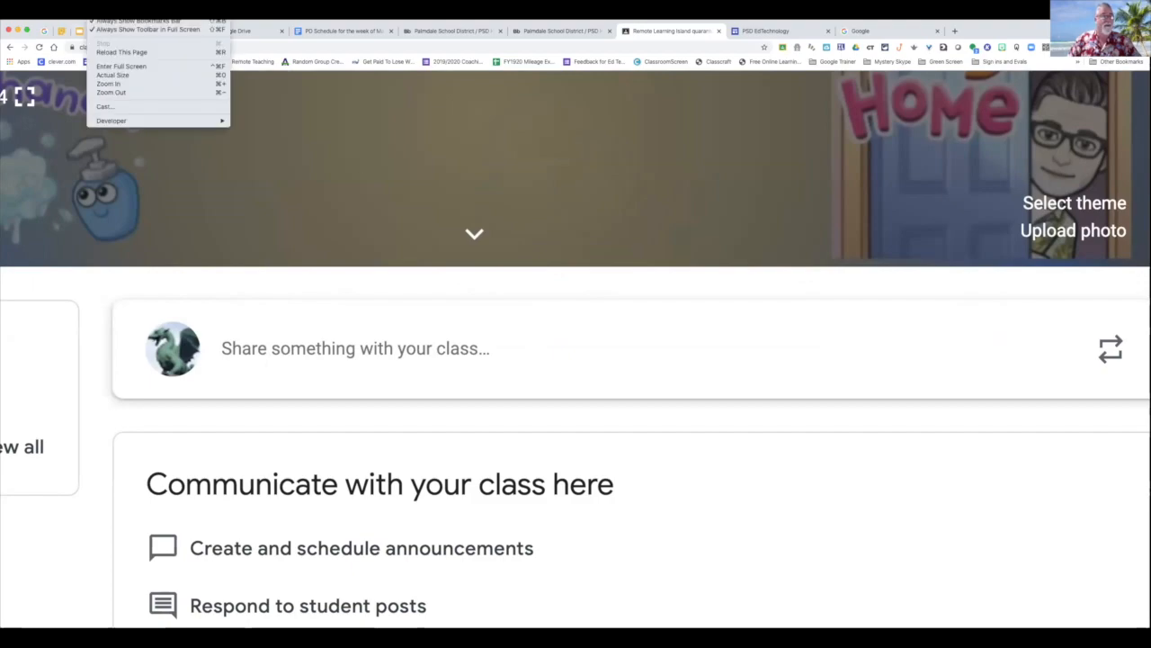
click(113, 75)
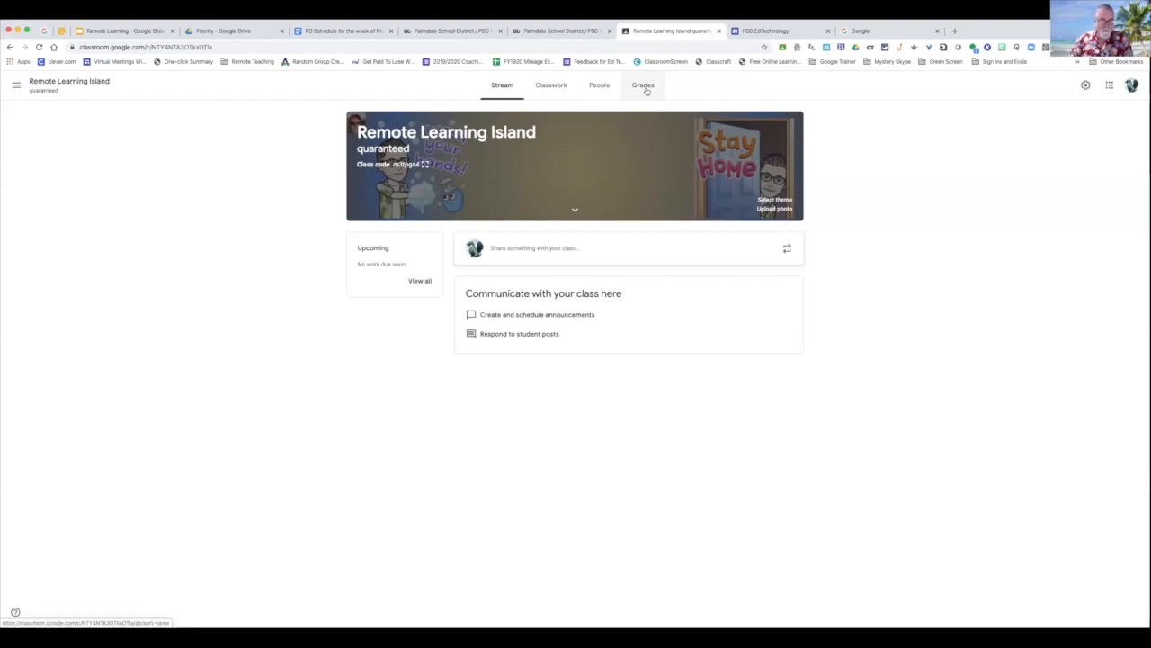
Step: Open the class's People page and view the form for inviting teachers without sending an invitation
click(595, 88)
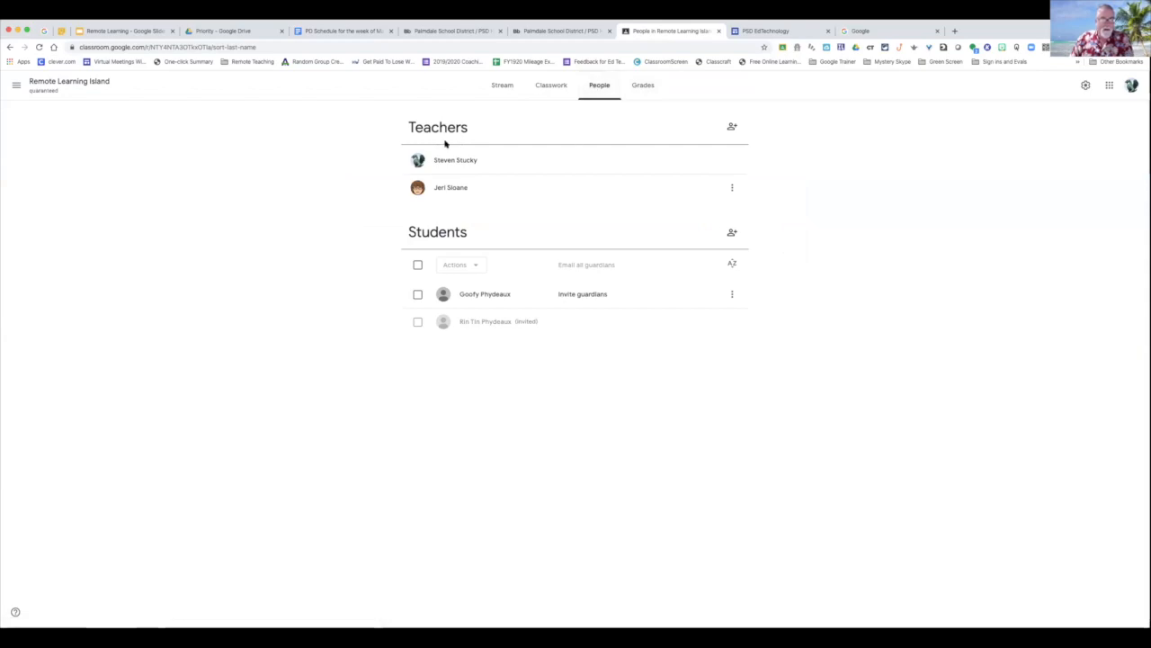
click(732, 128)
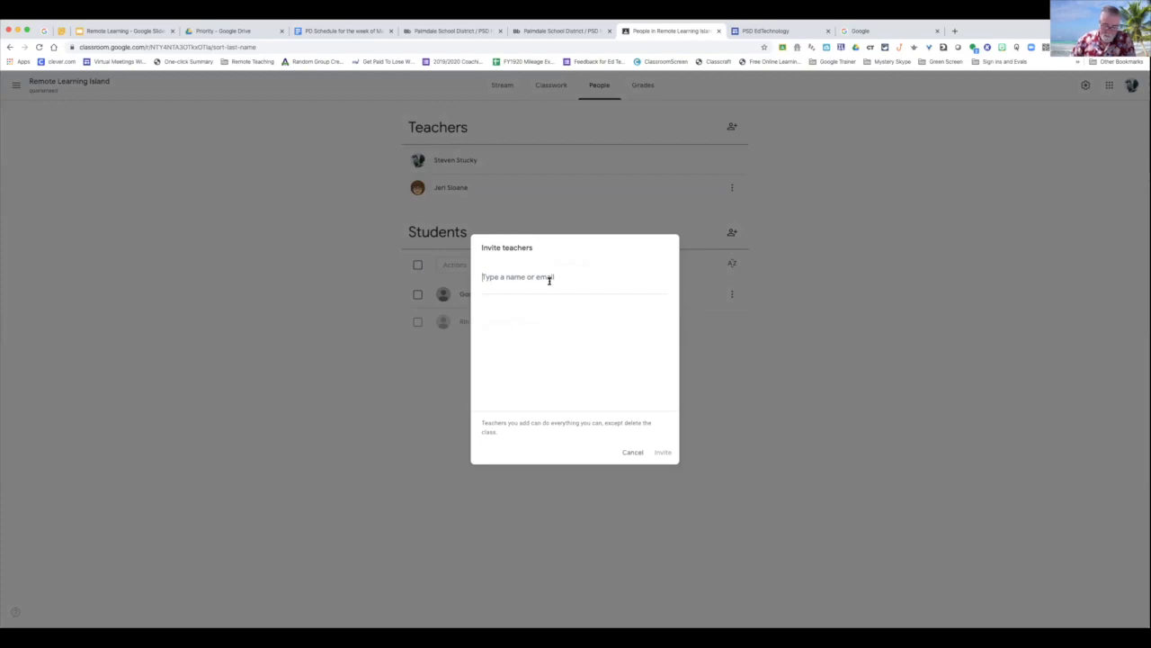
click(628, 453)
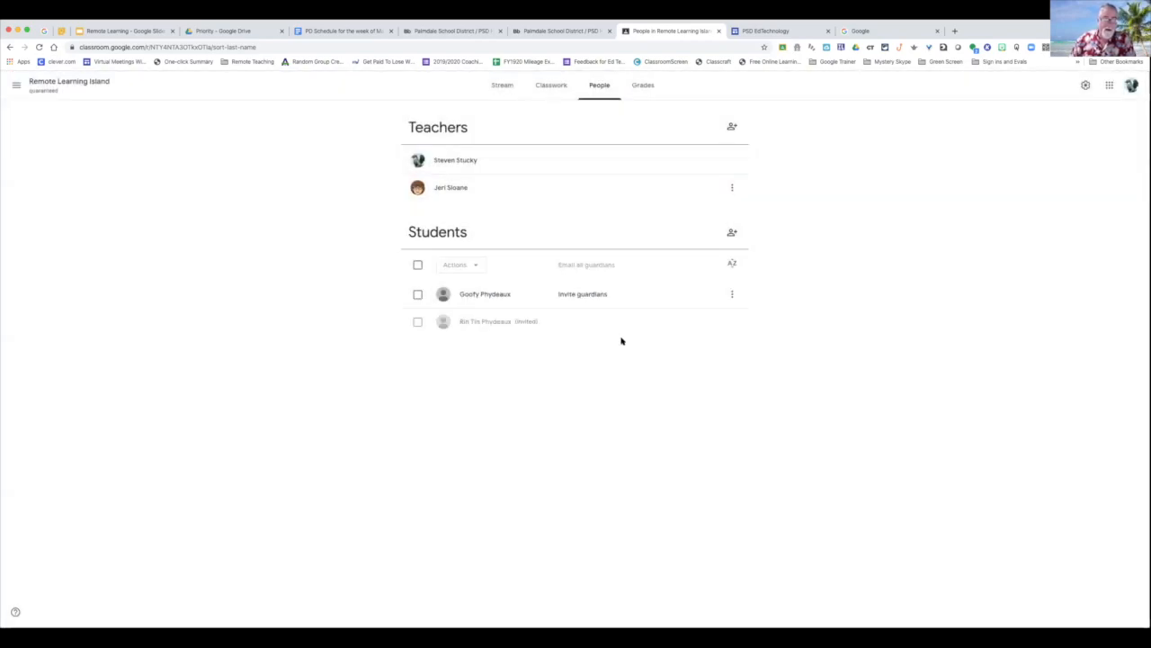
click(732, 233)
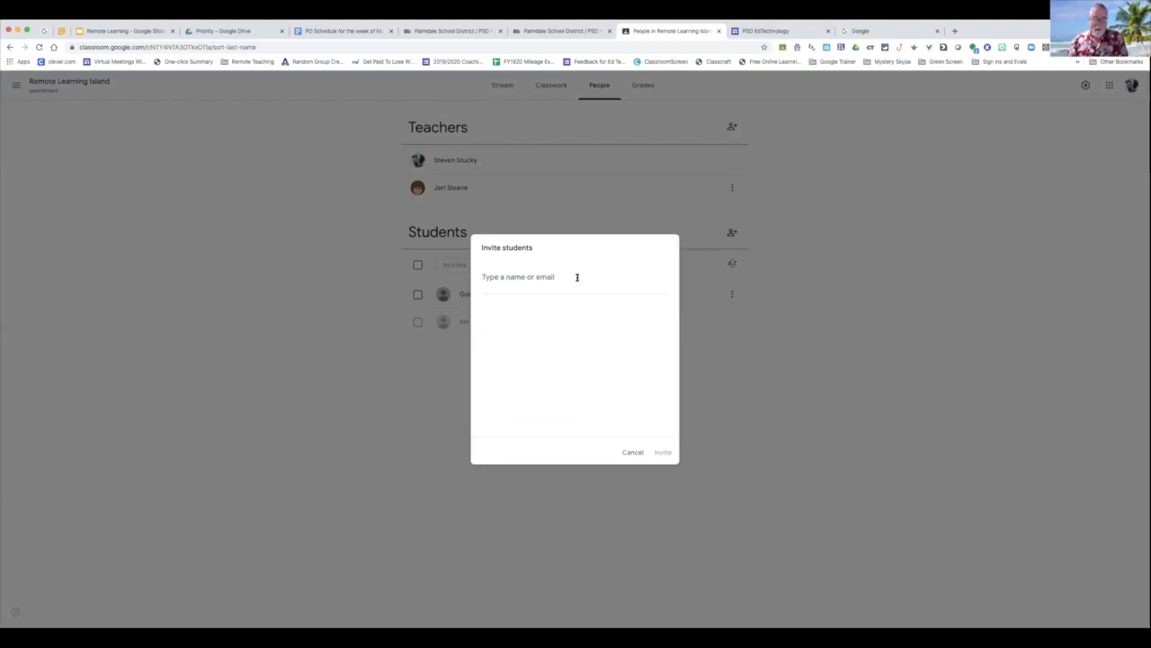
text(lassie)
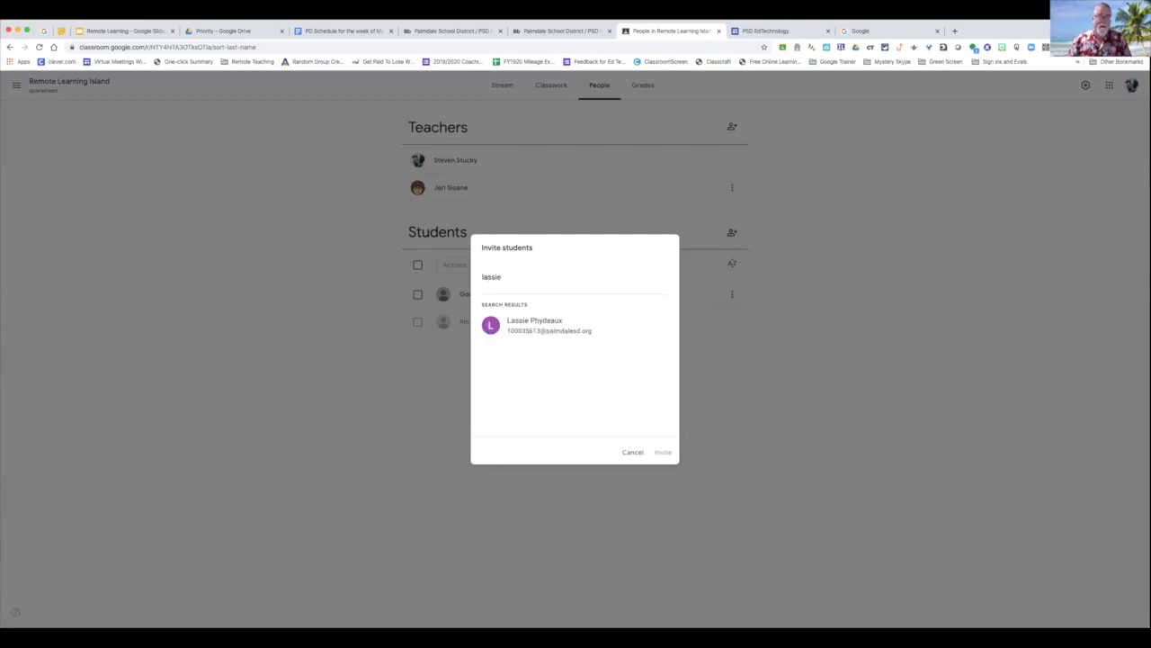
click(547, 332)
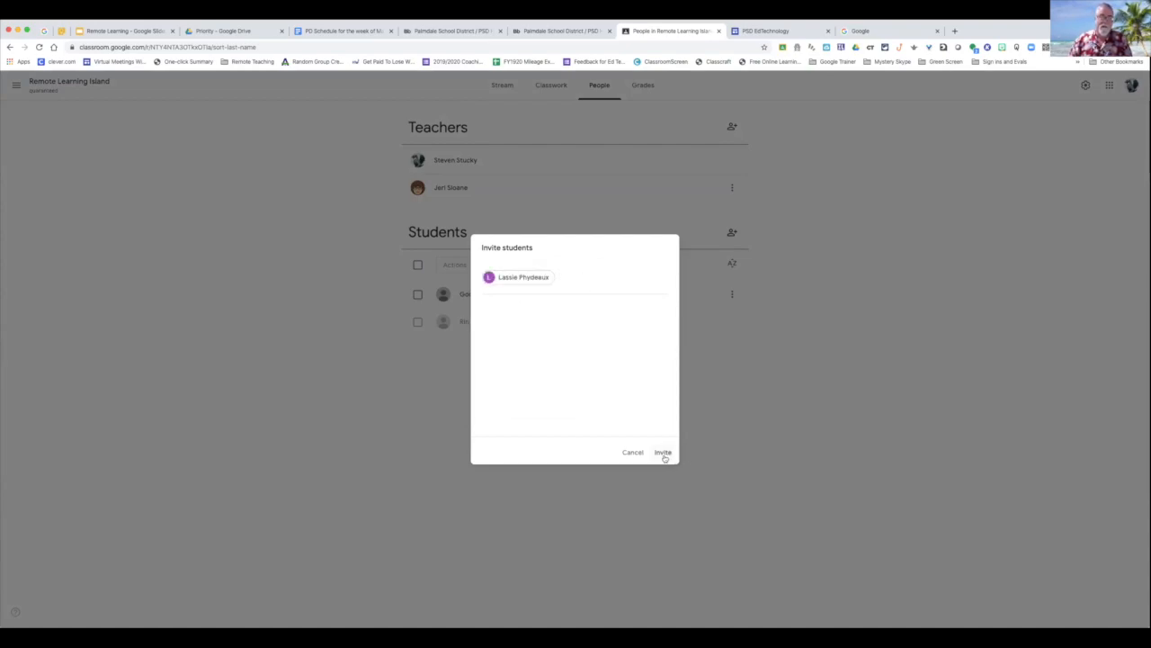
click(632, 452)
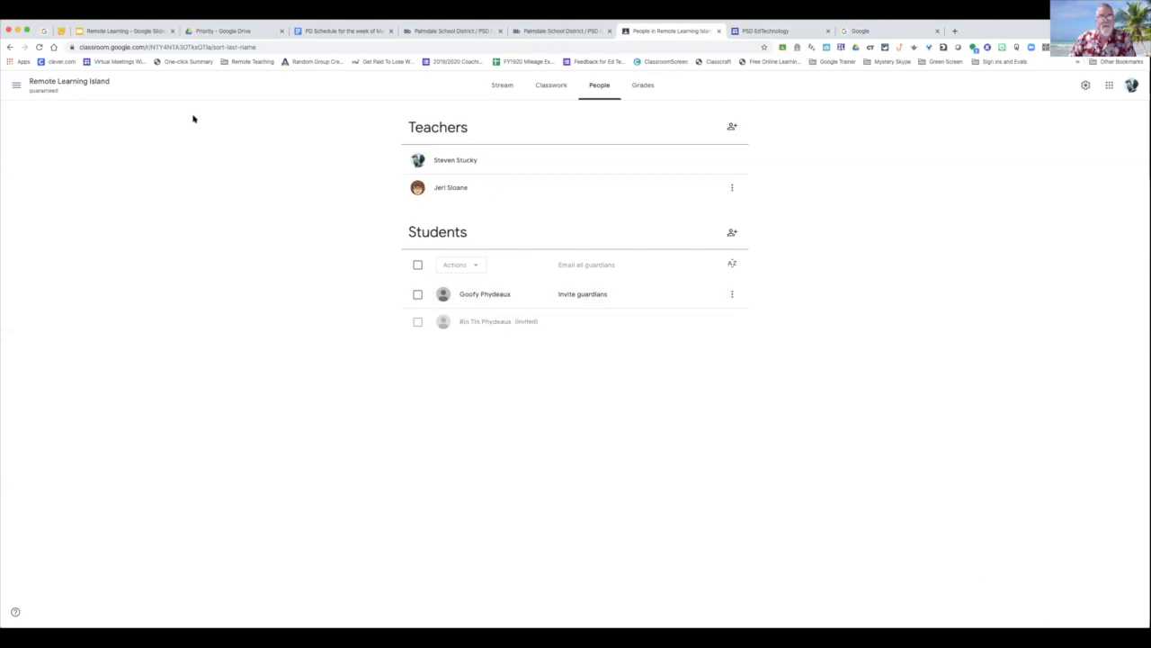
Step: Refresh the class's People page to update the student list, and return to the Stream page
click(39, 47)
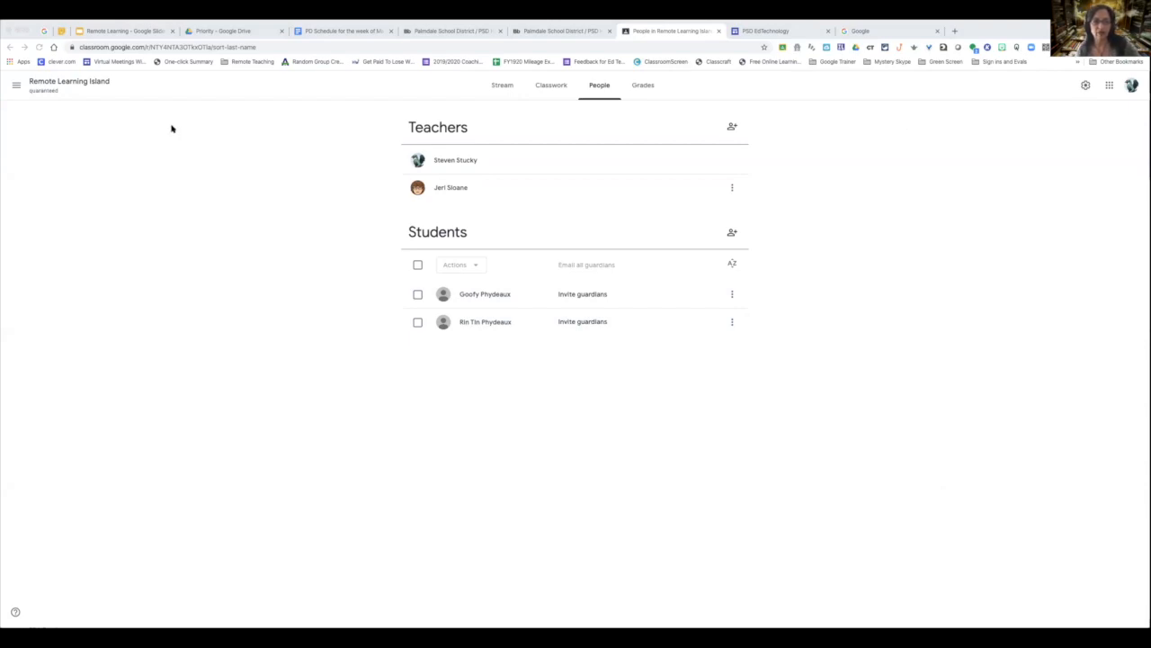
click(671, 461)
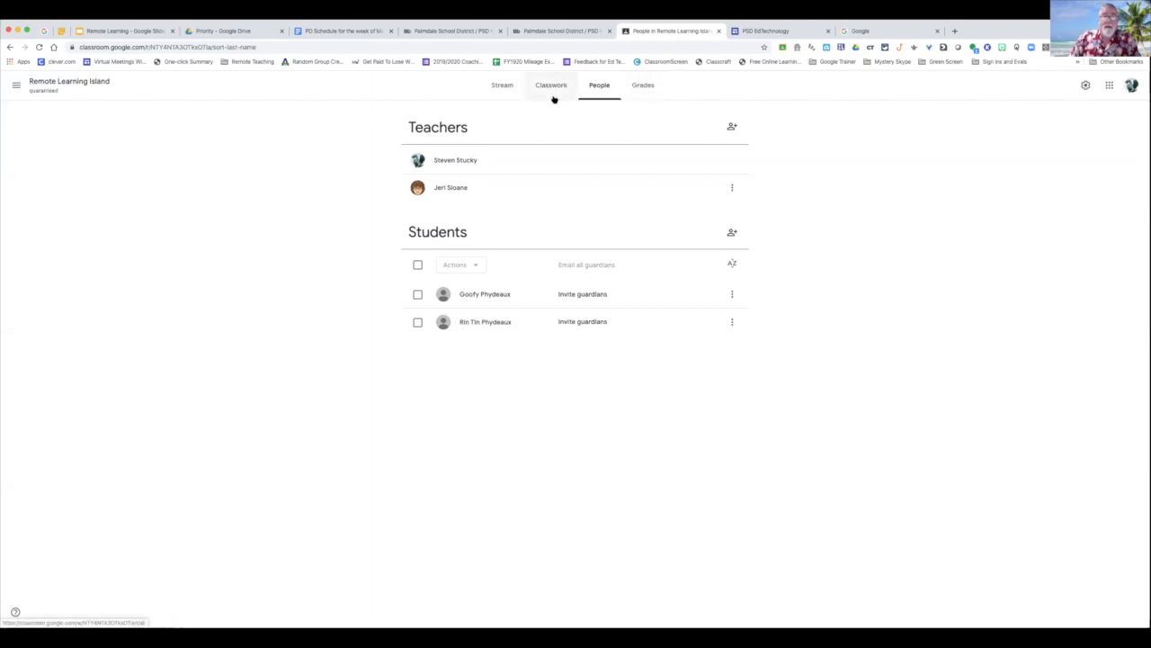
click(500, 83)
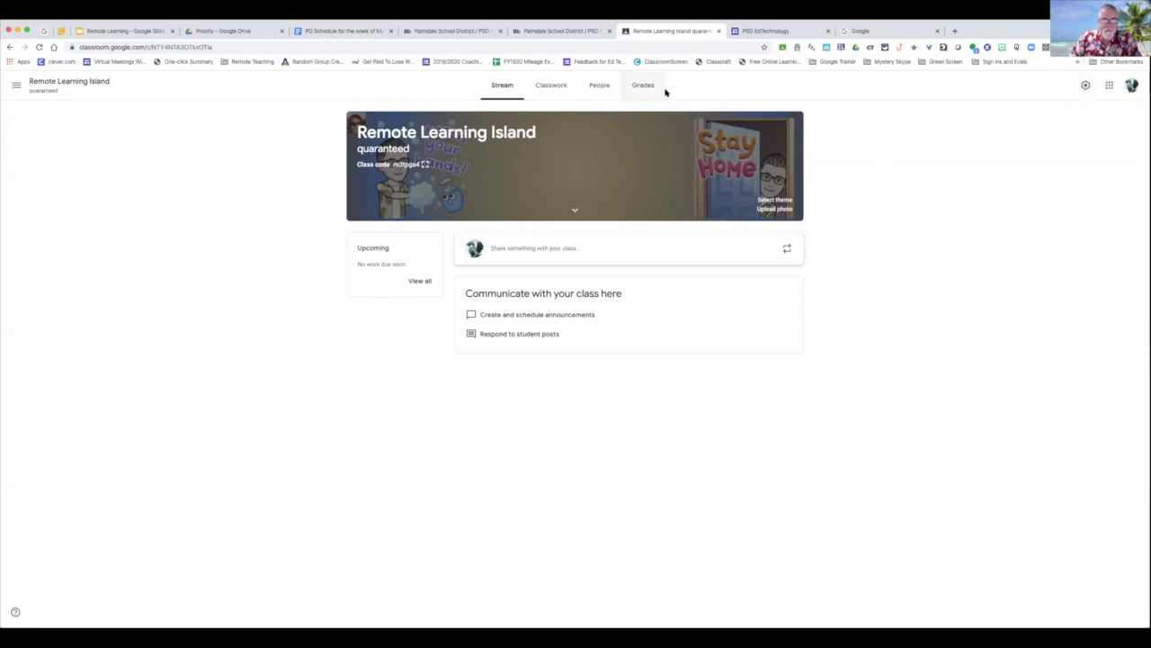
Step: Set Classwork on the stream to Hide notifications in the Remote Learning Island class settings
click(1084, 85)
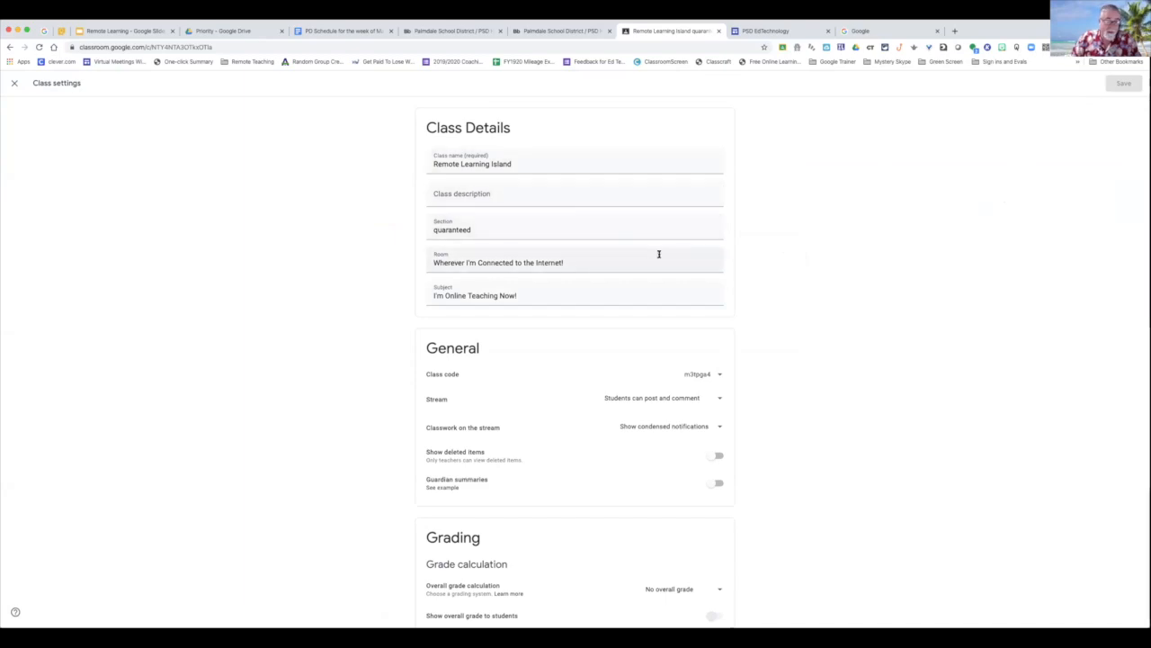
scroll(784, 270, down, 1)
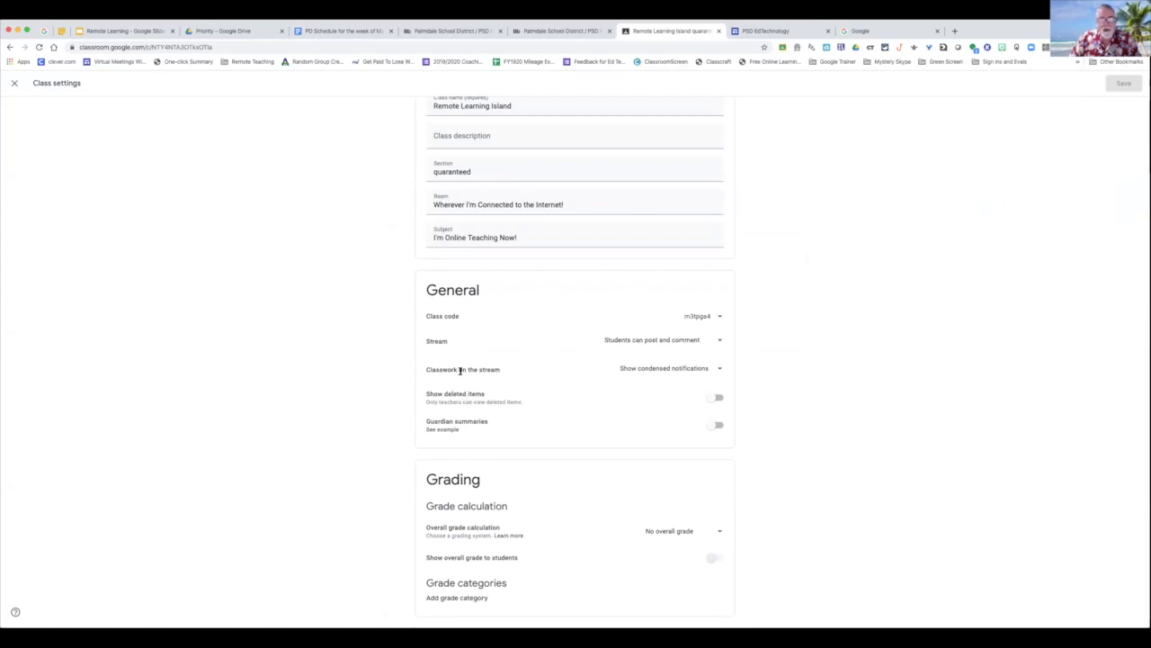
click(717, 370)
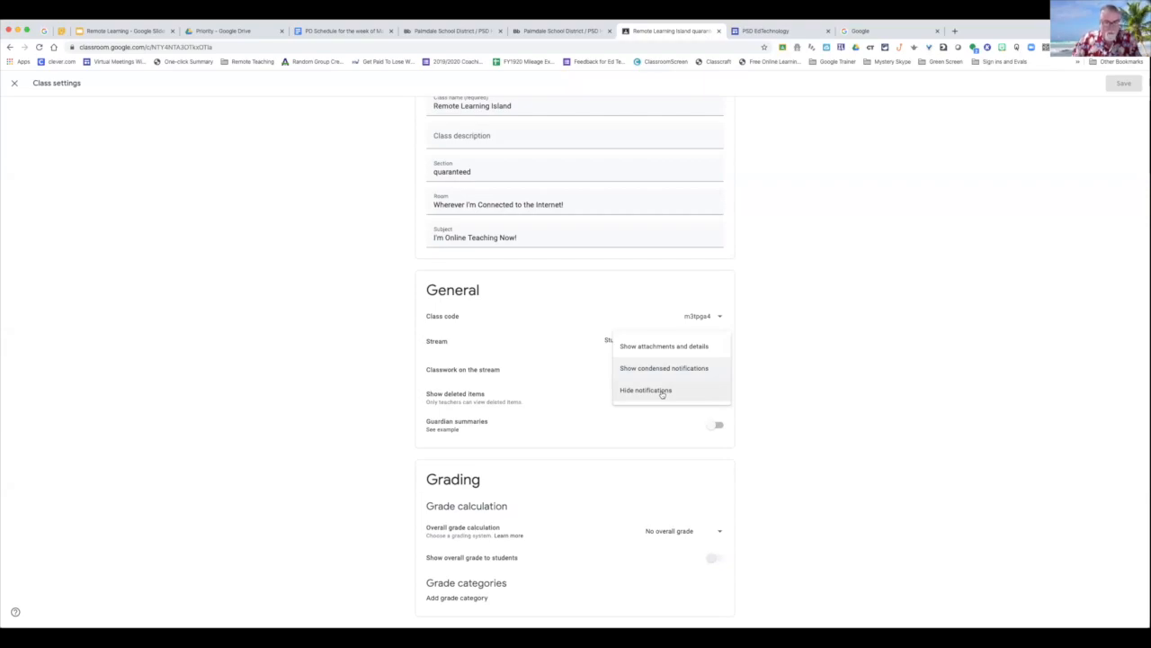
click(662, 392)
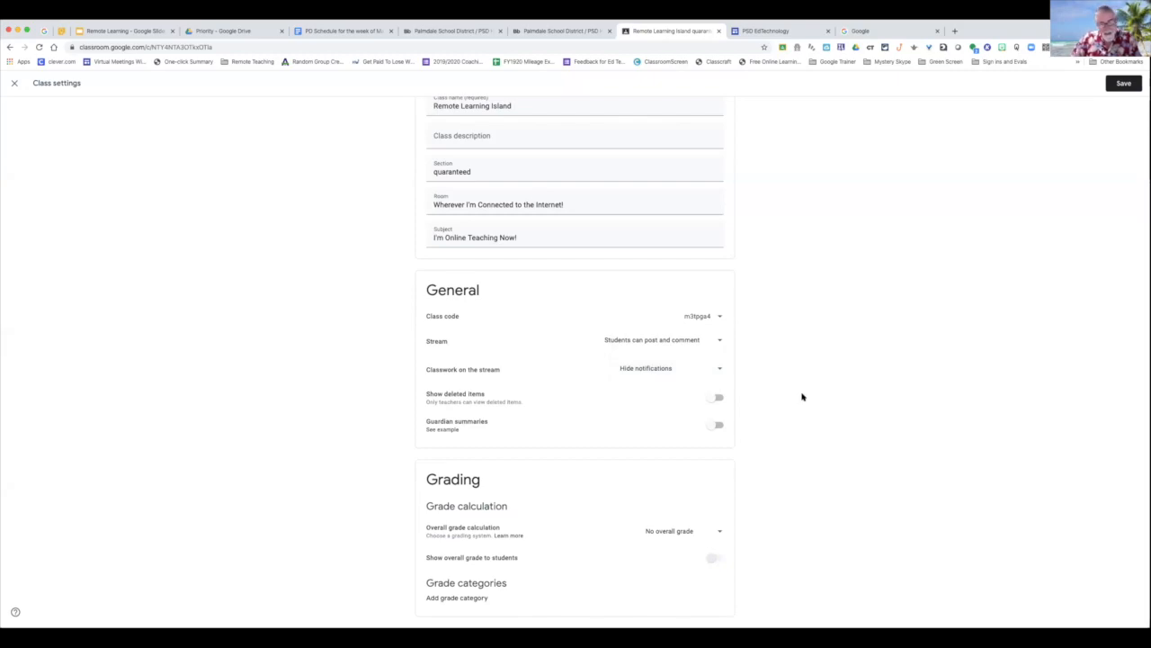
Step: Review the Stream posting permission options and keep "Students can post and comment" selected
click(717, 345)
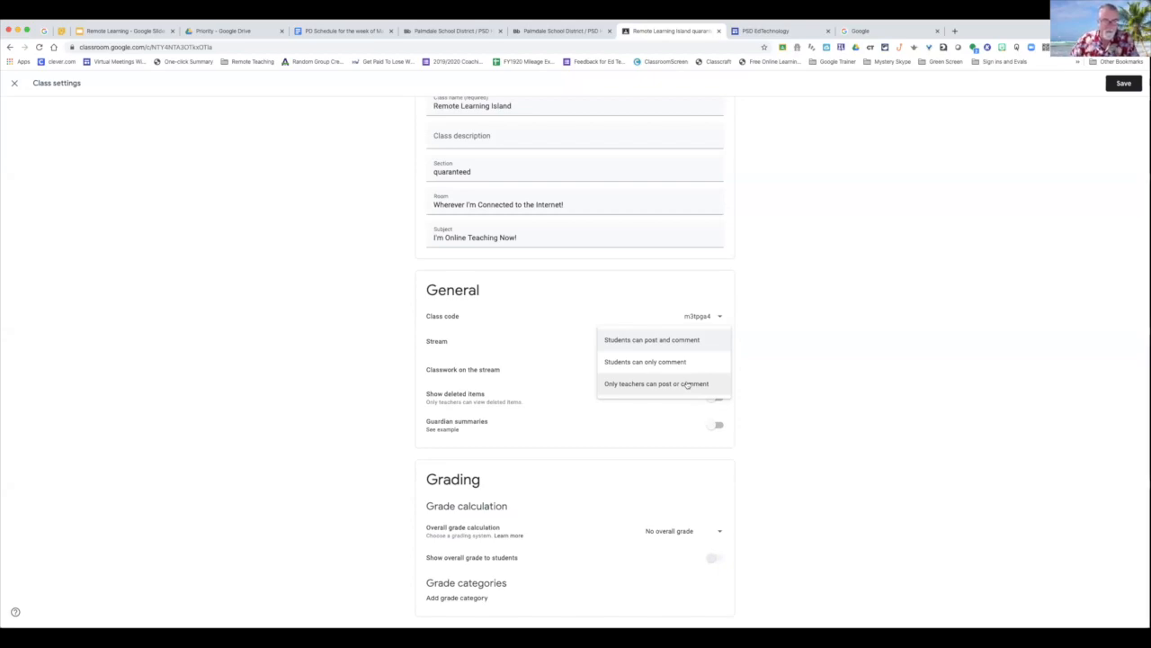
click(666, 341)
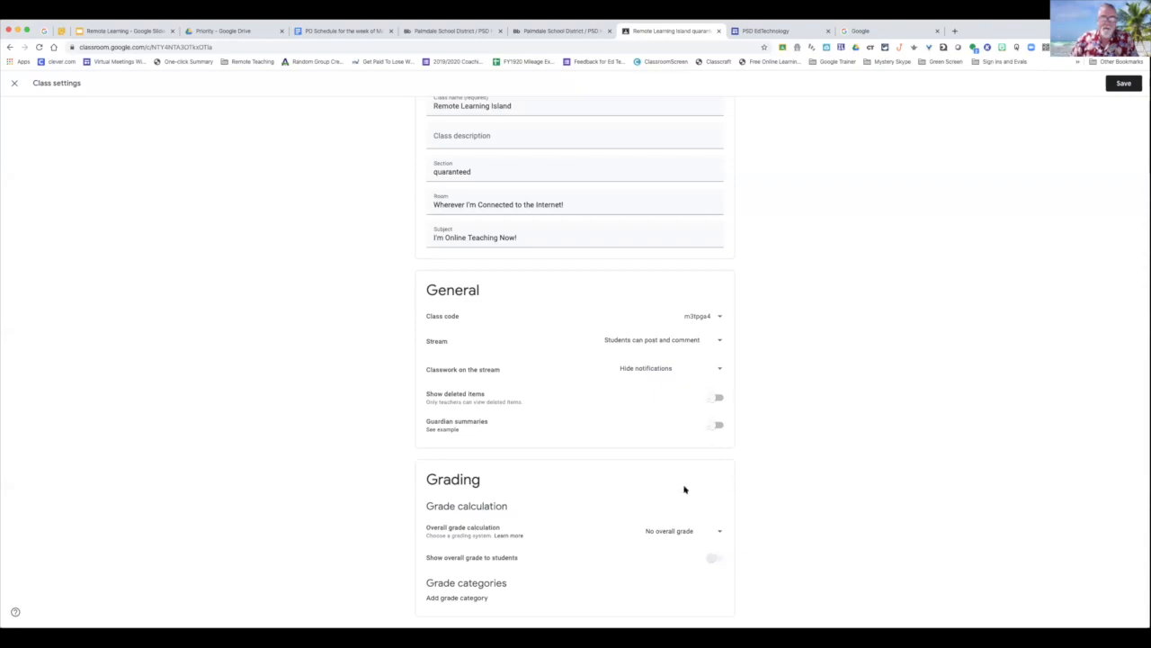
scroll(781, 398, up, 1)
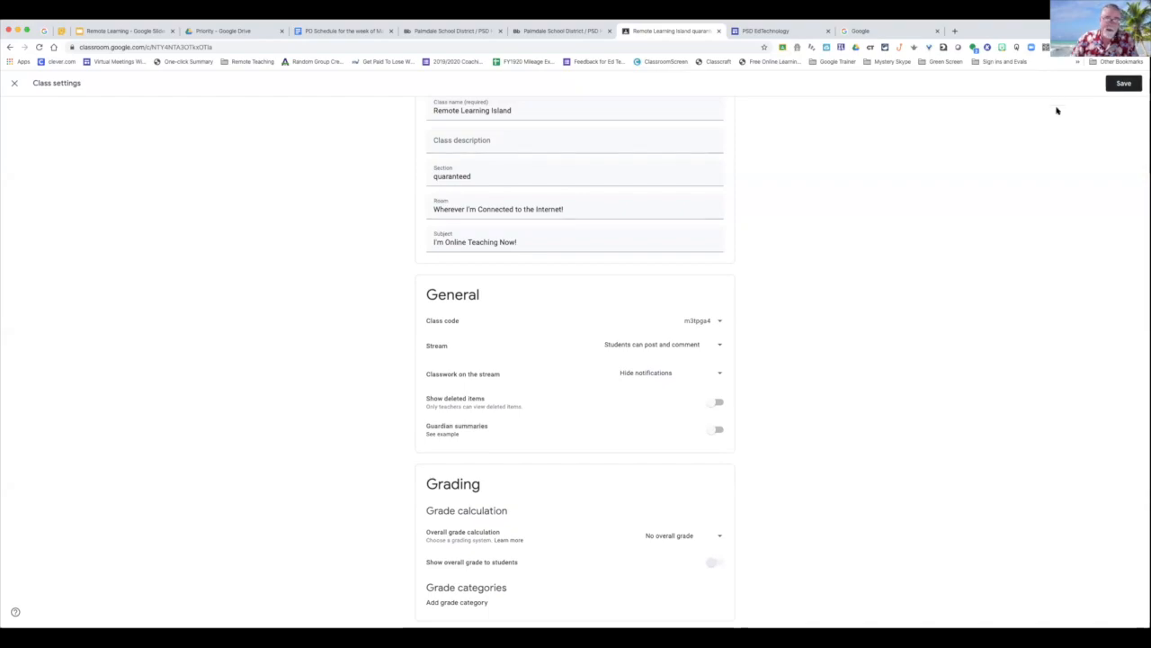
Step: Save the Remote Learning Island class settings and open the class's People page
scroll(1067, 108, up, 2)
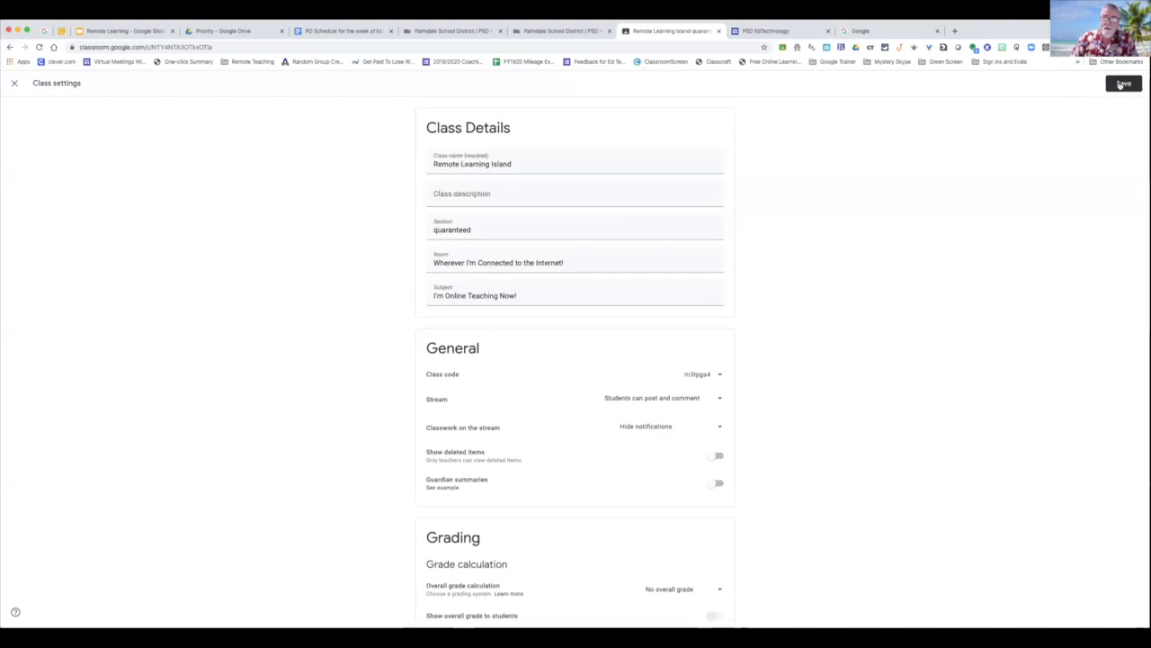
click(1121, 83)
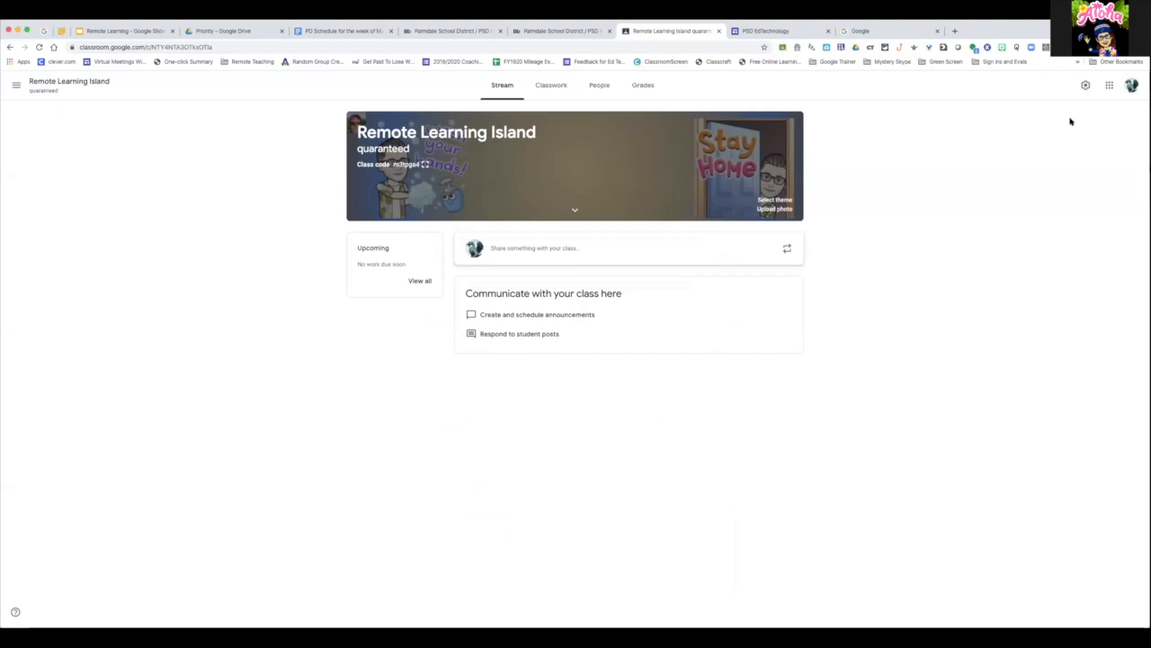
click(600, 86)
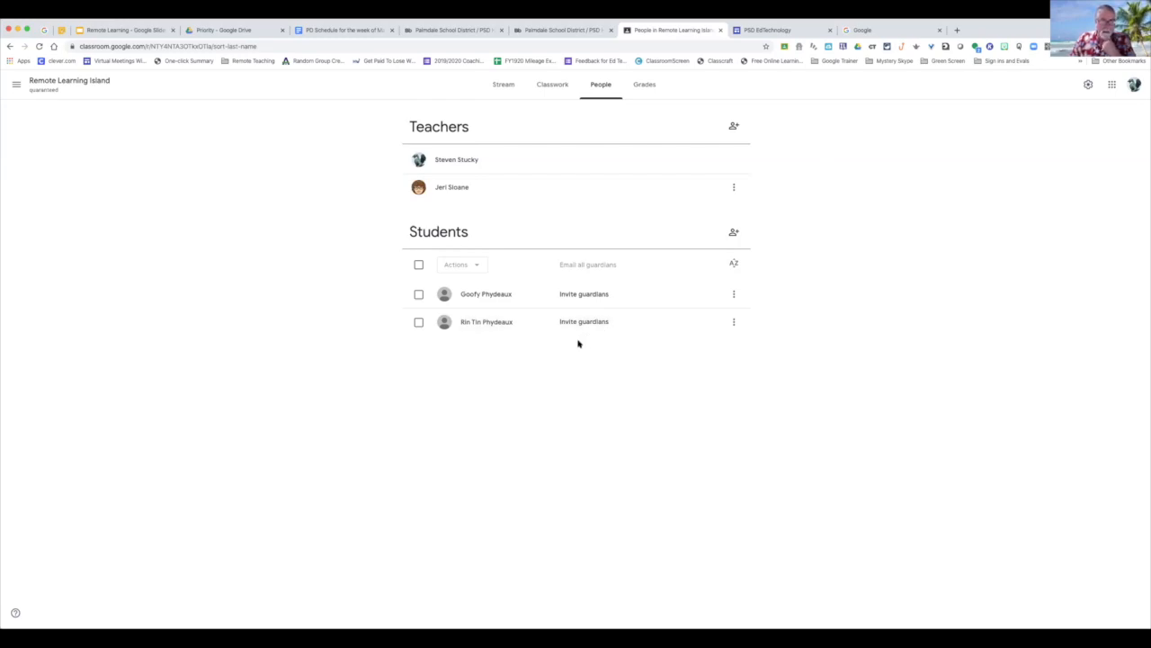
Step: Remove the second listed student from the Remote Learning Island class
click(418, 323)
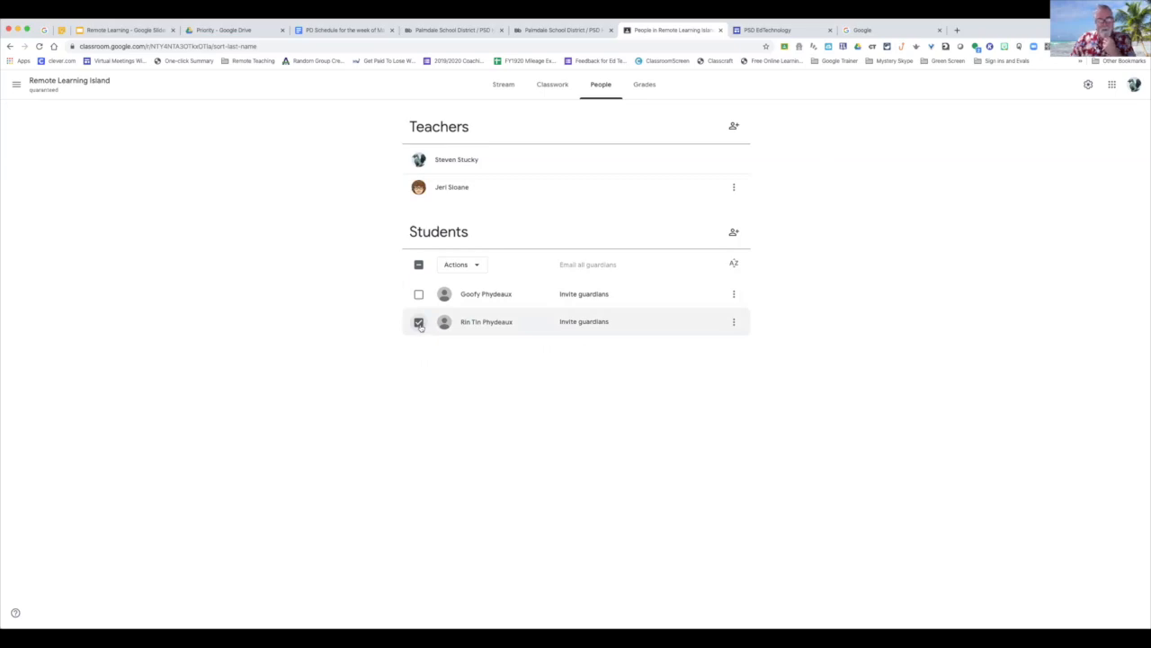
click(479, 265)
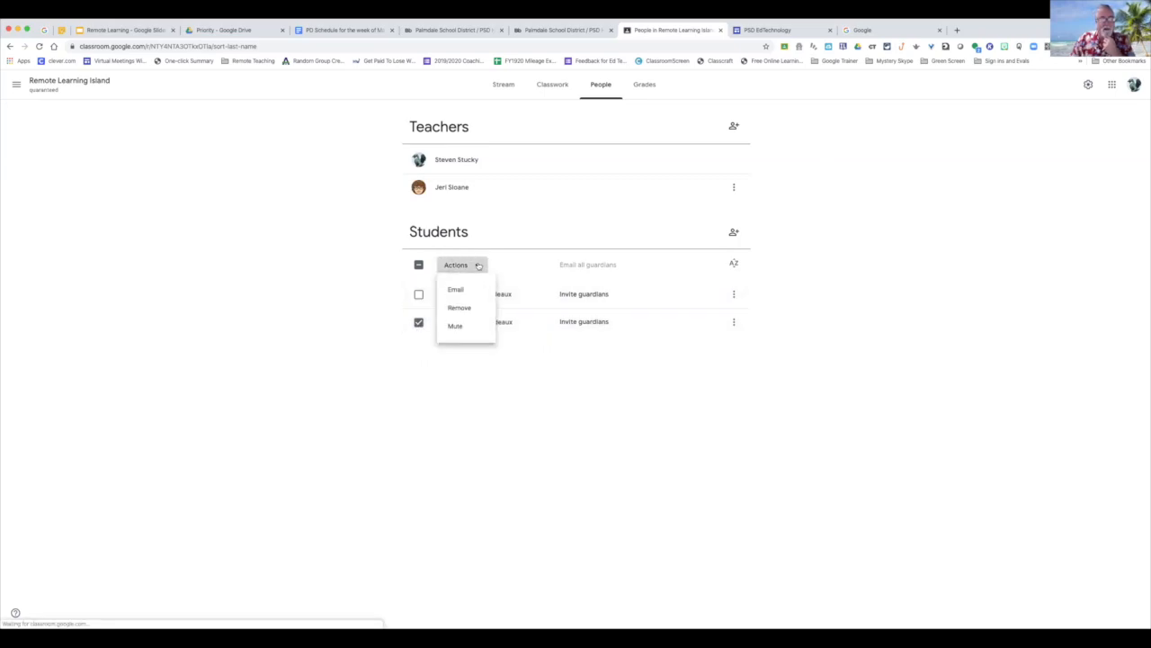
click(461, 308)
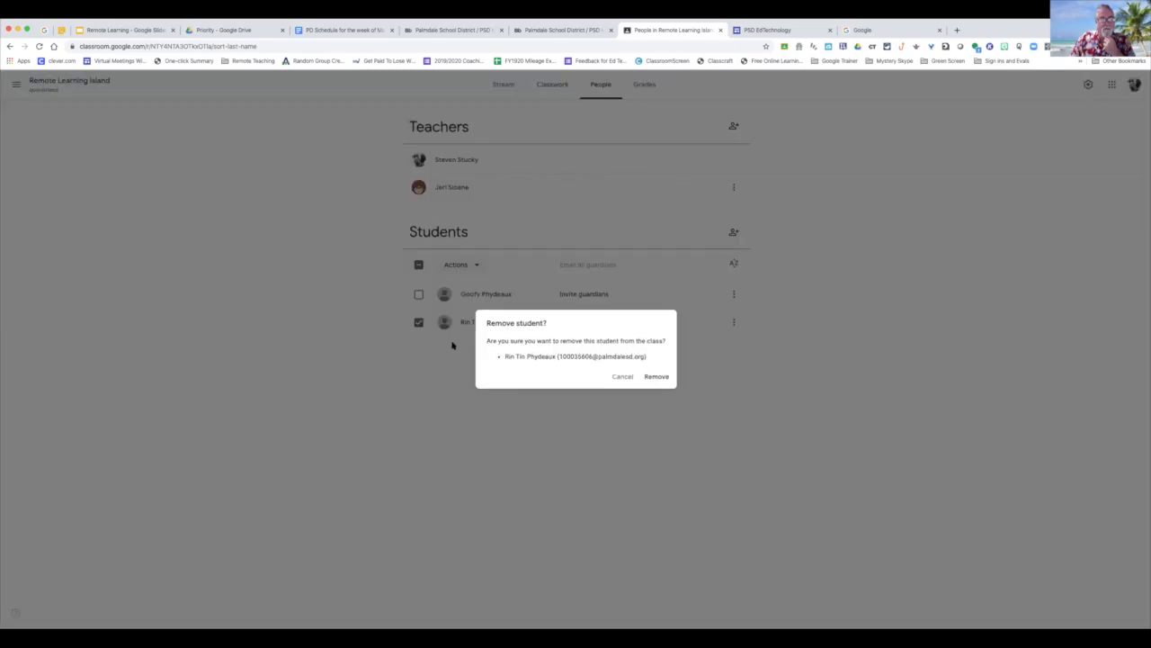
click(658, 377)
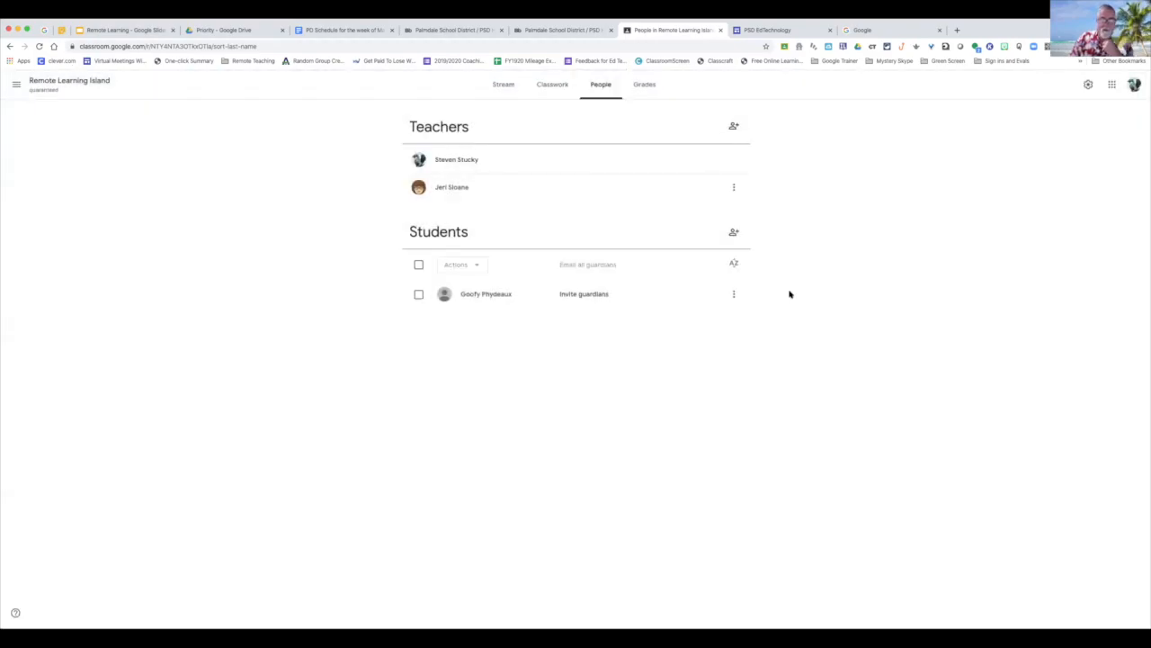
Step: Find the removed student by first name and send them a new invitation to the class
click(733, 233)
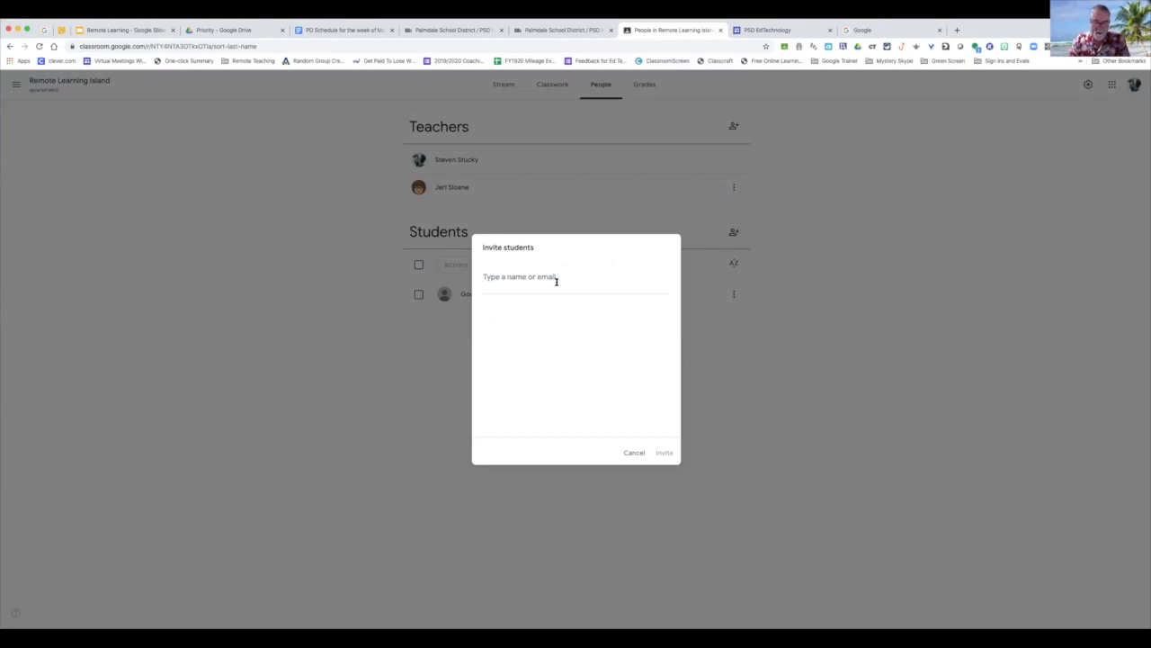
text(rin)
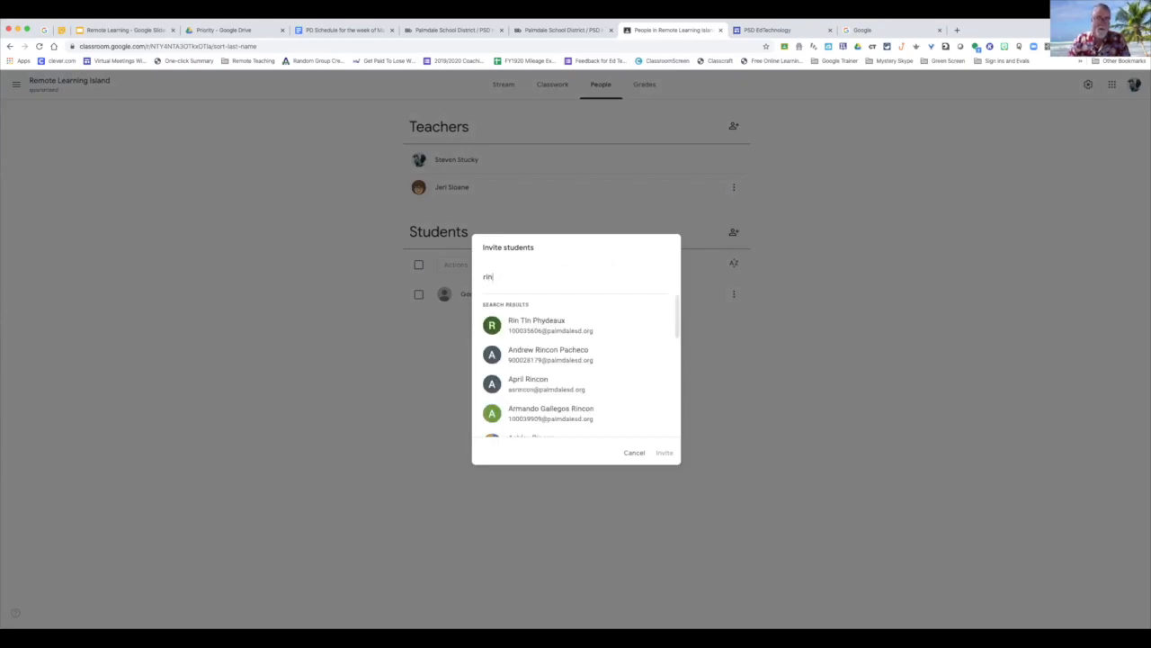
click(538, 322)
click(665, 455)
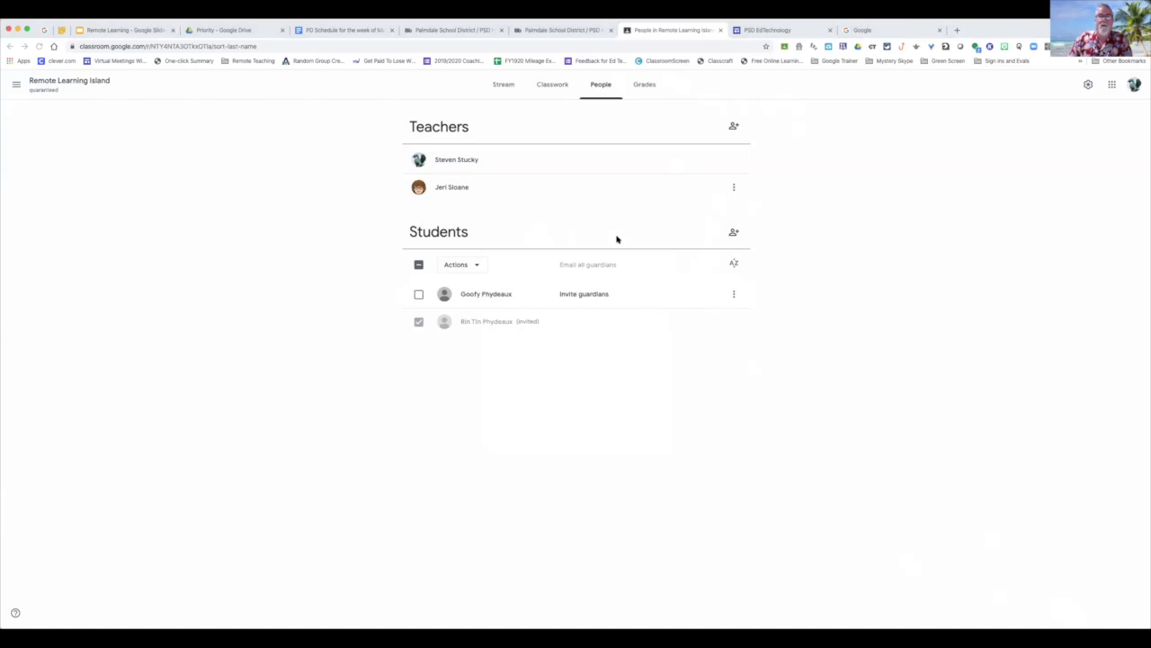
Step: Switch to the invited student's browser window showing the Remote Learning Island invitation
click(762, 457)
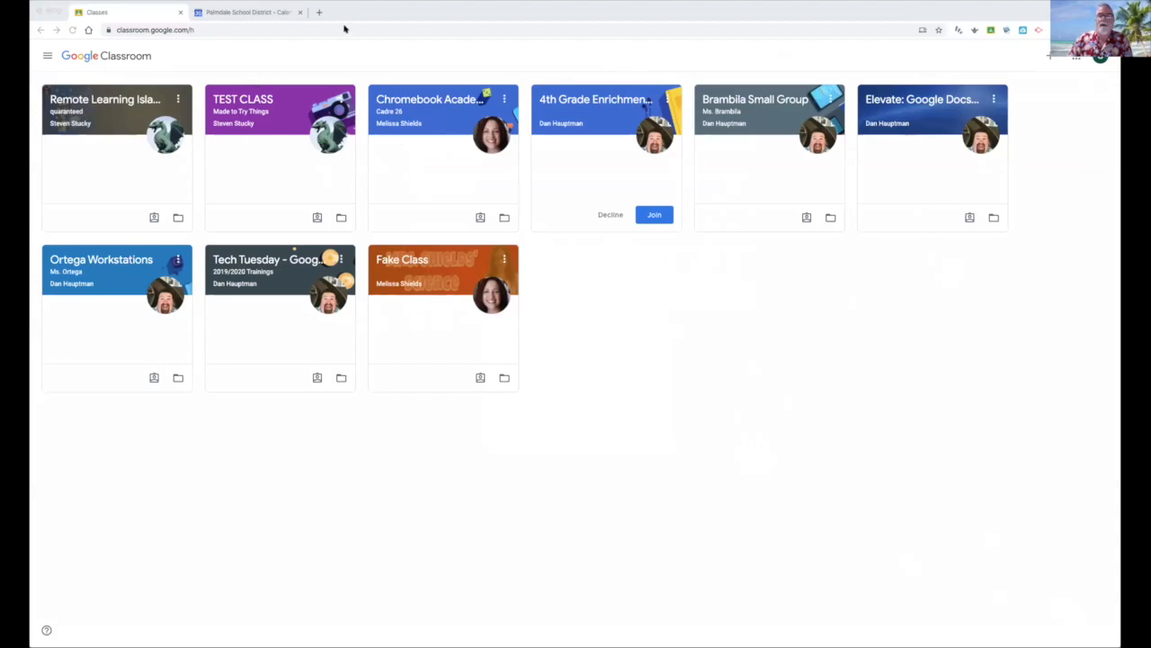
click(426, 34)
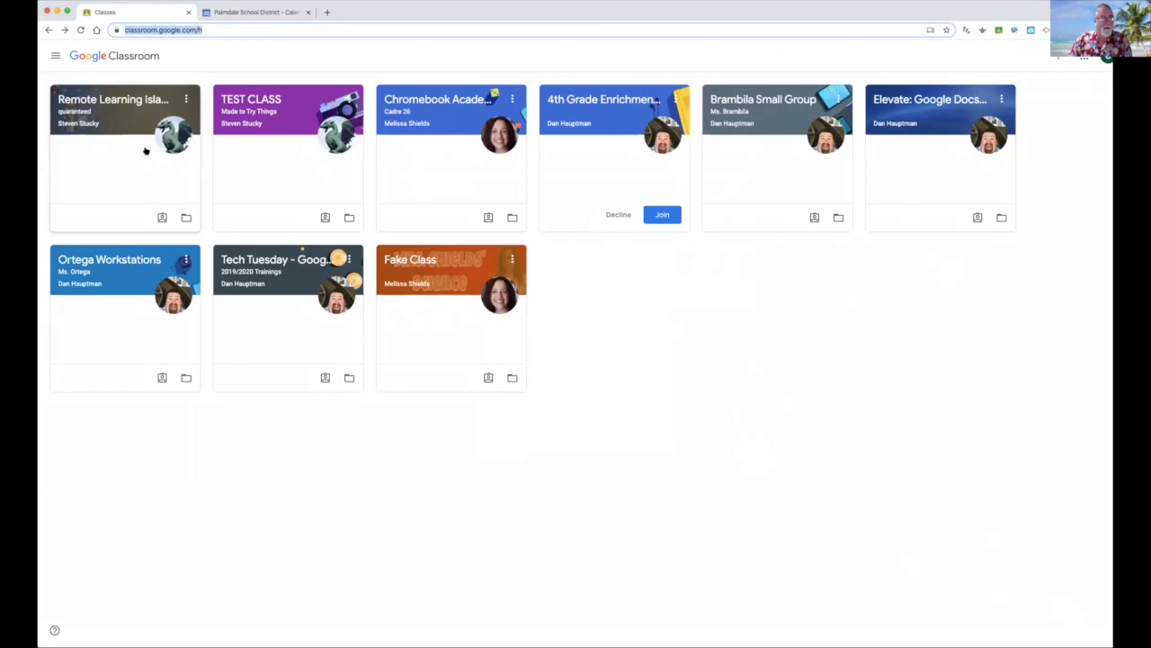
click(512, 7)
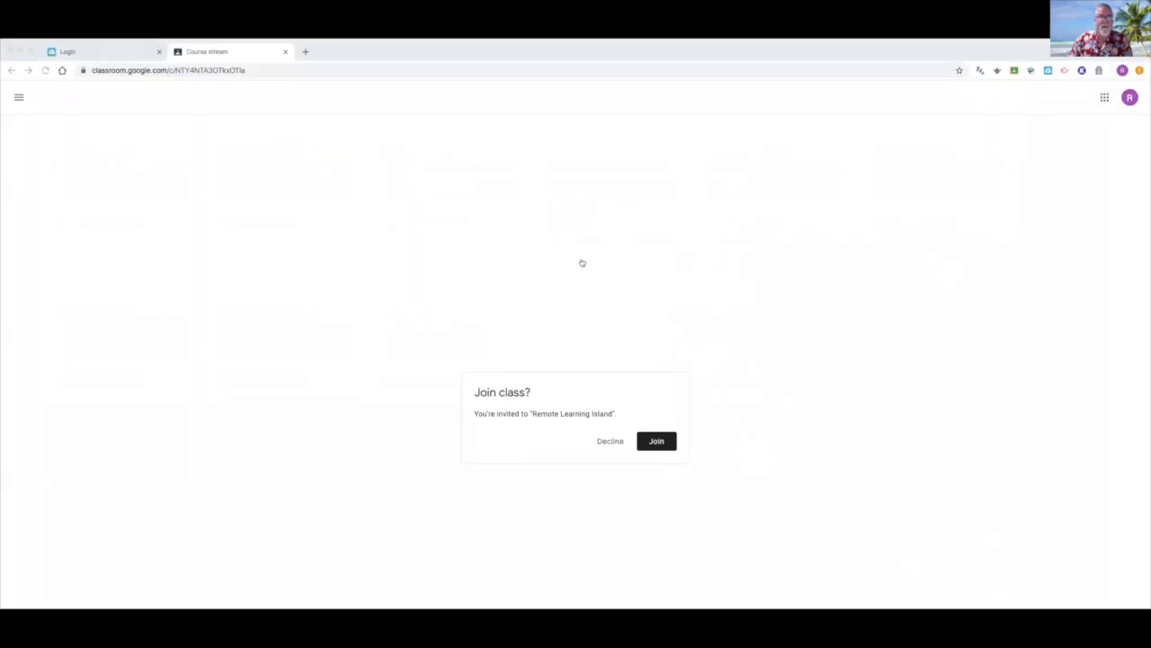
click(46, 229)
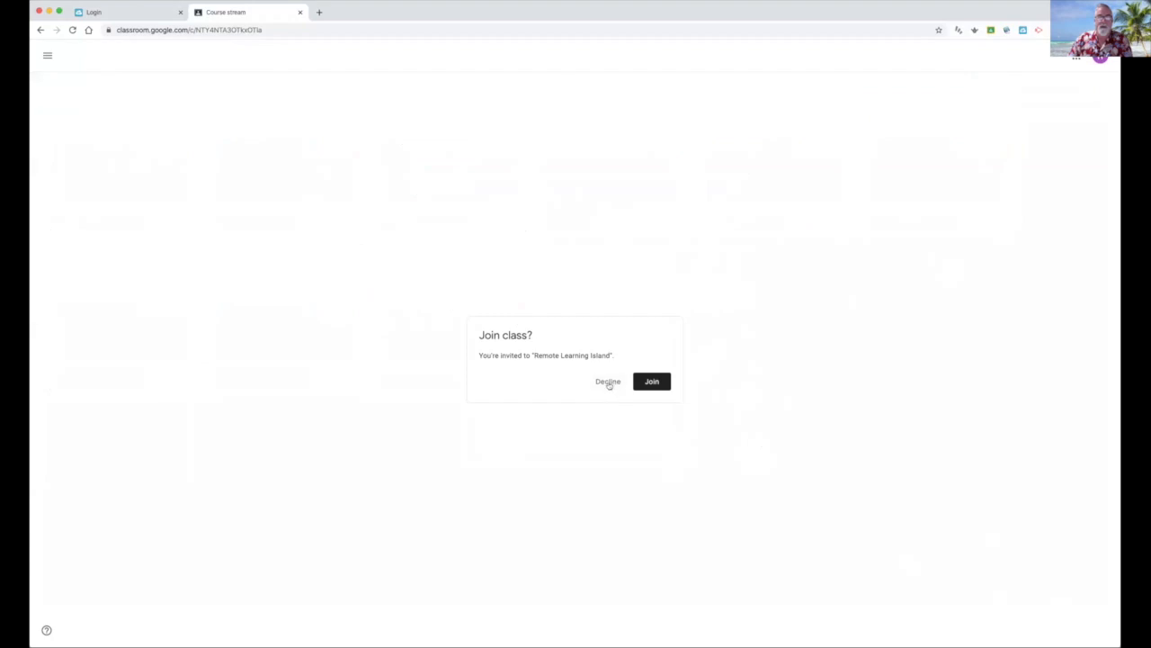
Step: Close the student's invitation page and open Google Classroom from a new browser tab
click(300, 12)
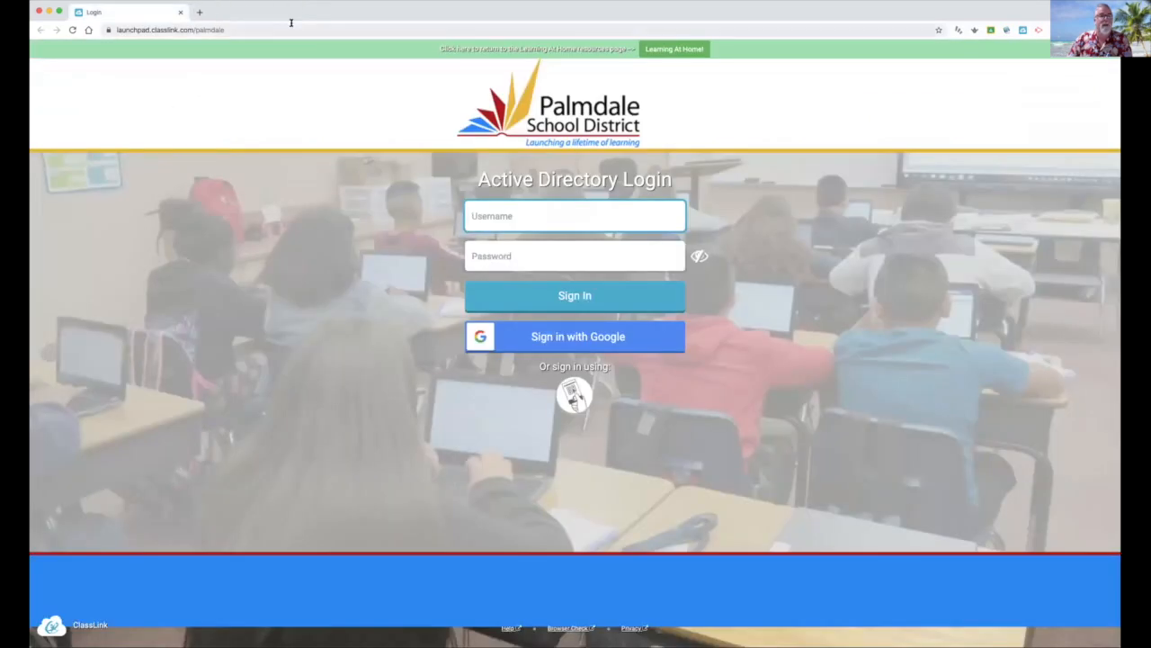
click(200, 11)
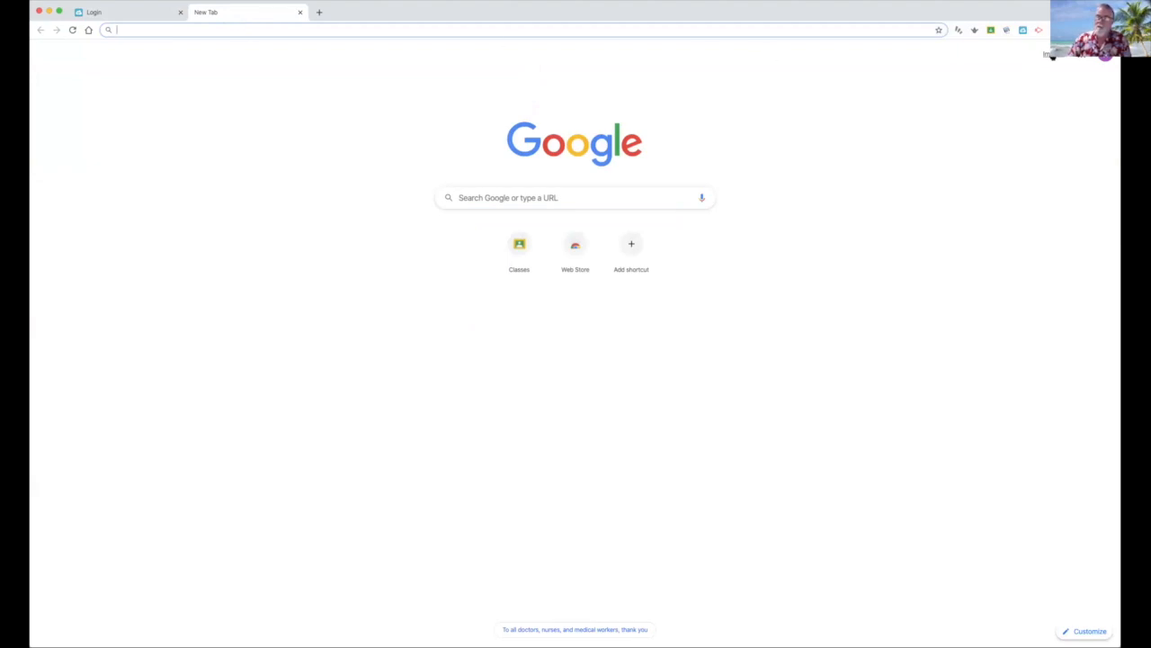
click(1078, 55)
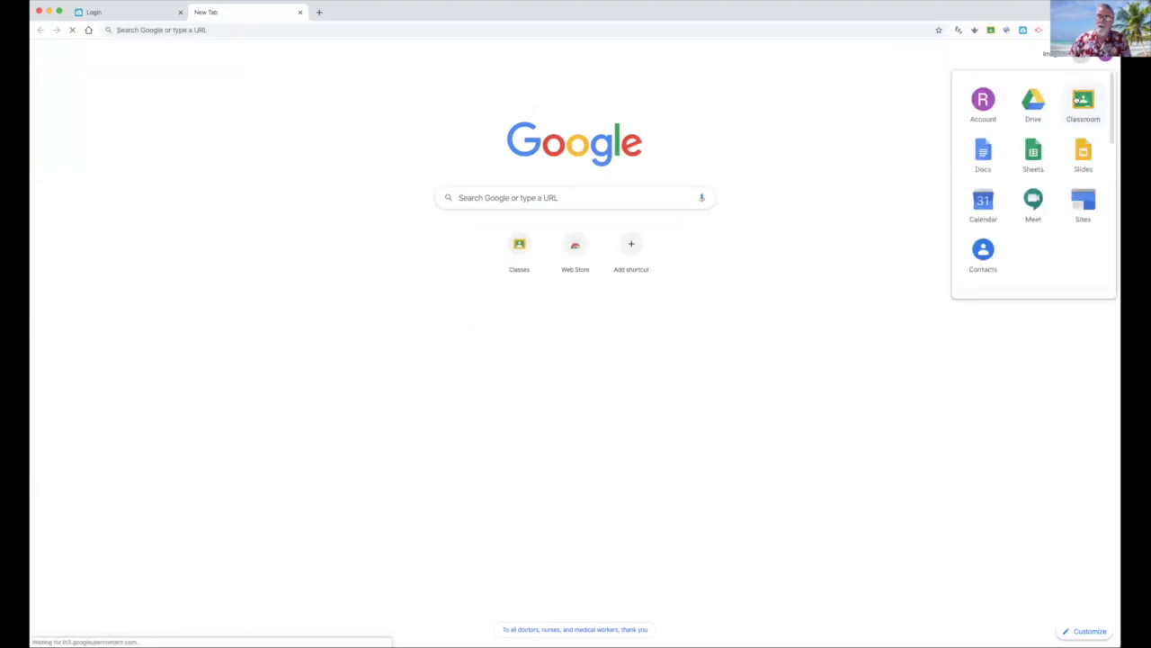
click(1078, 99)
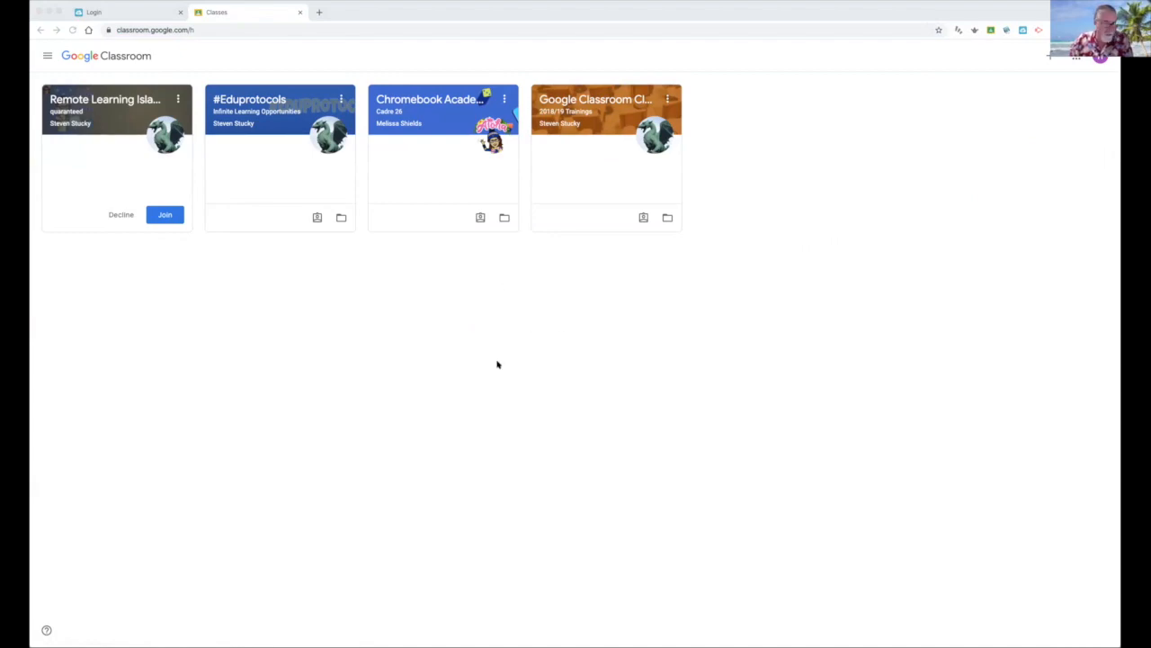
Step: Join the Remote Learning Island class as the invited student, and return to the teacher's People page
click(778, 7)
click(160, 214)
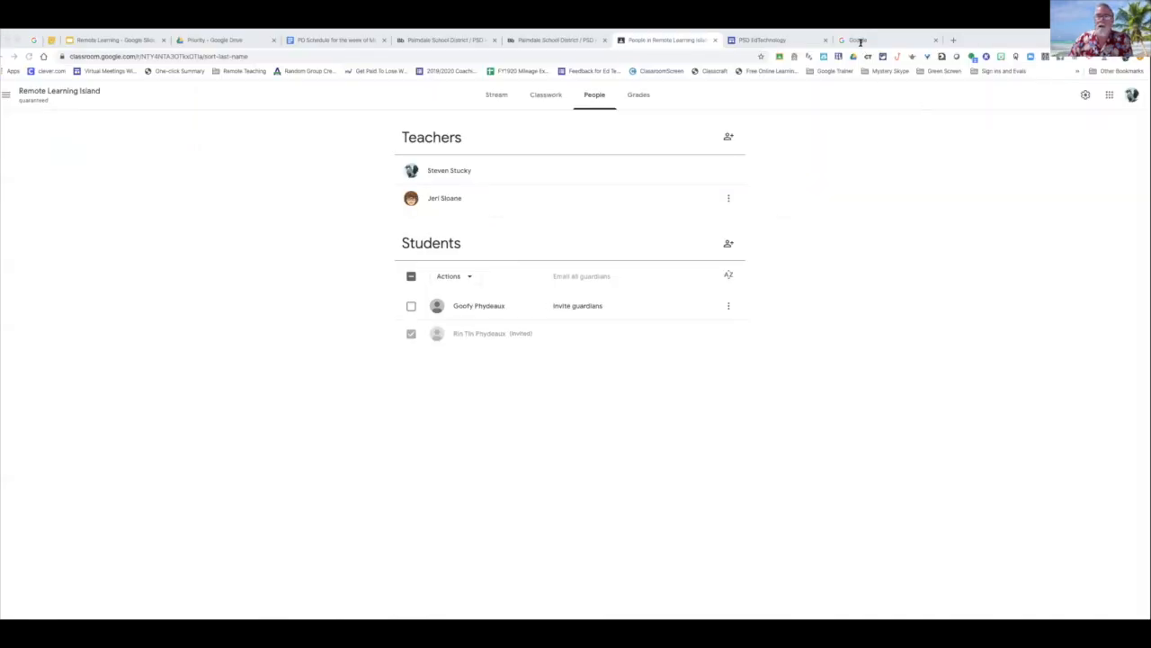
click(11, 276)
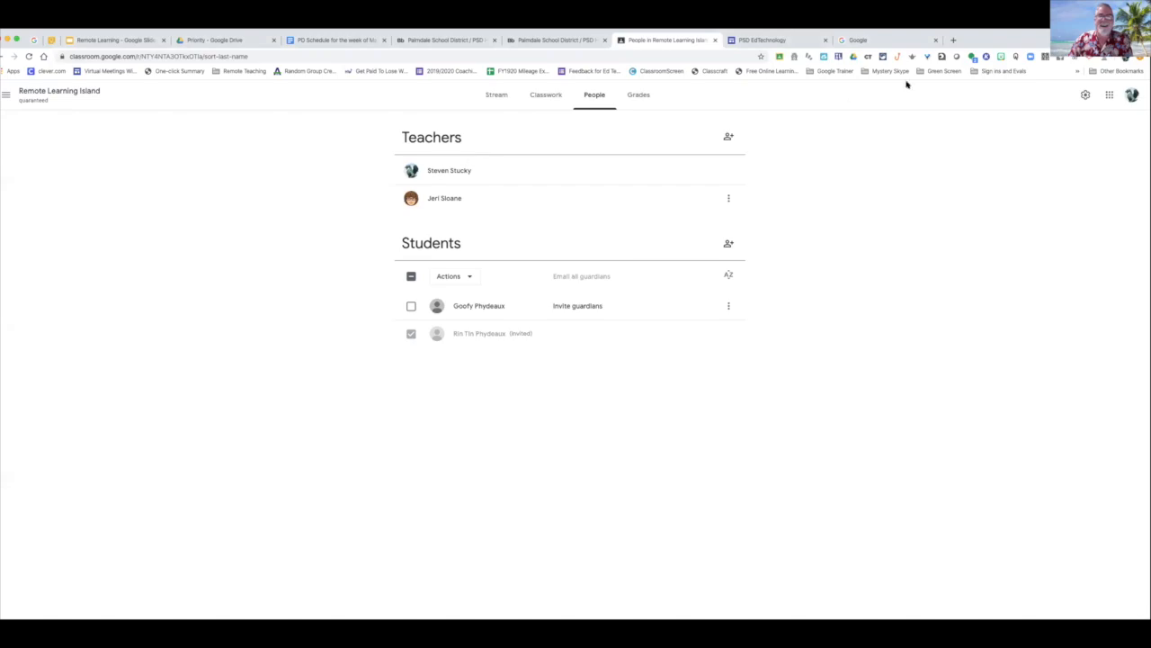
double_click(984, 45)
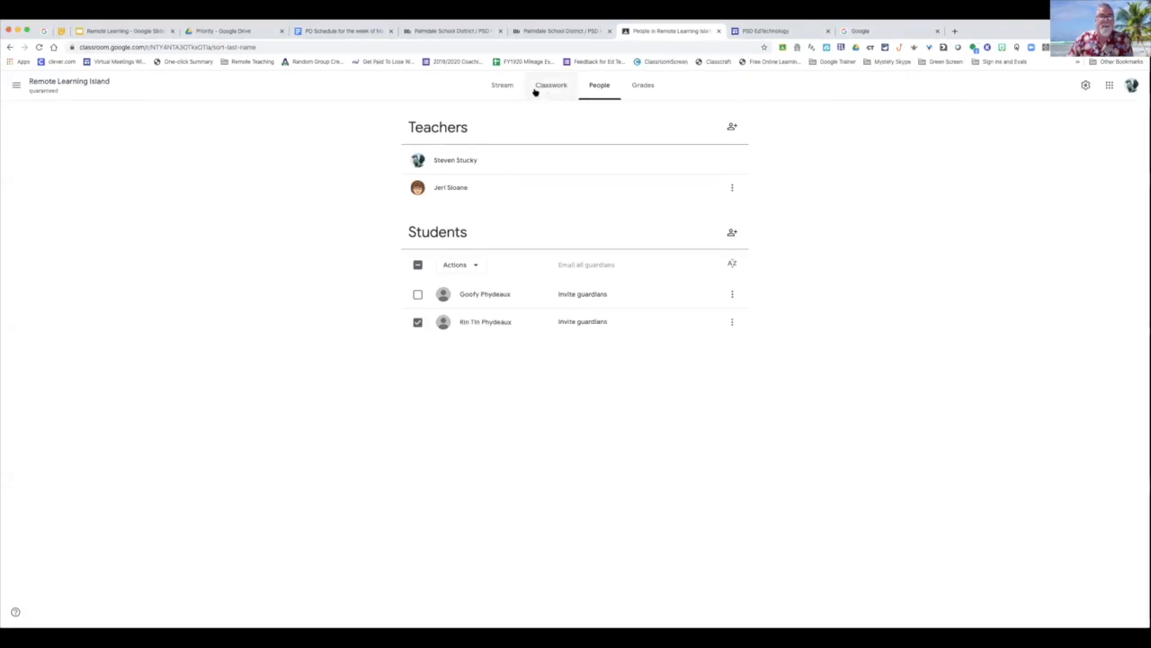
Step: Start a new announcement on the class stream and view the classes it can be shared with
click(502, 86)
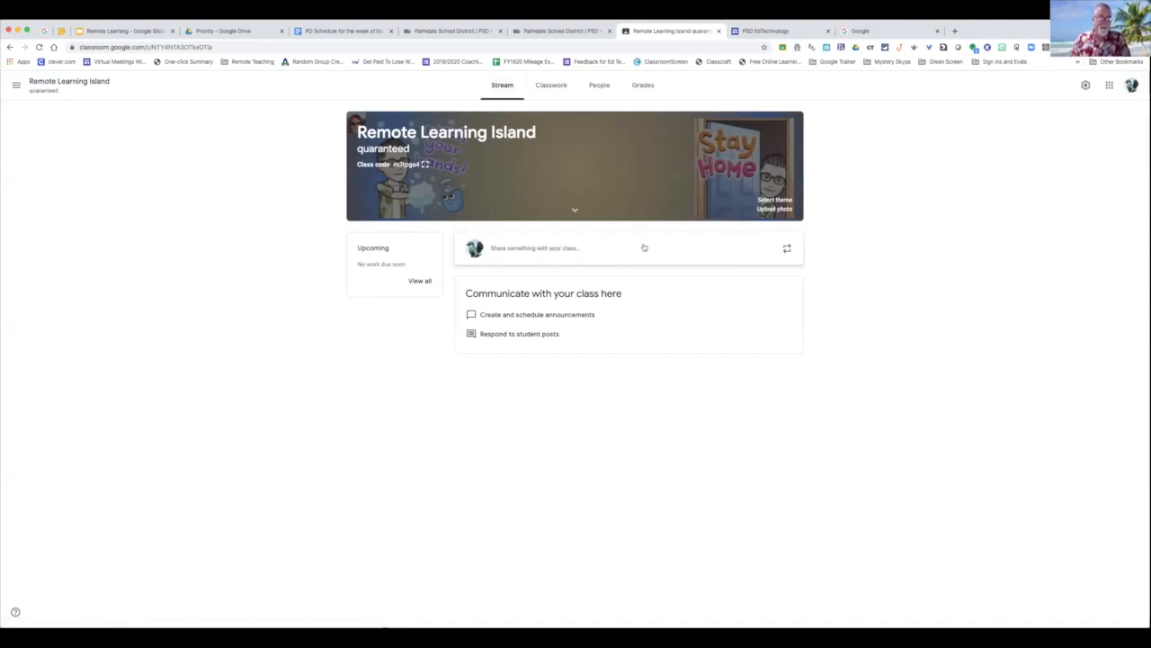
click(568, 252)
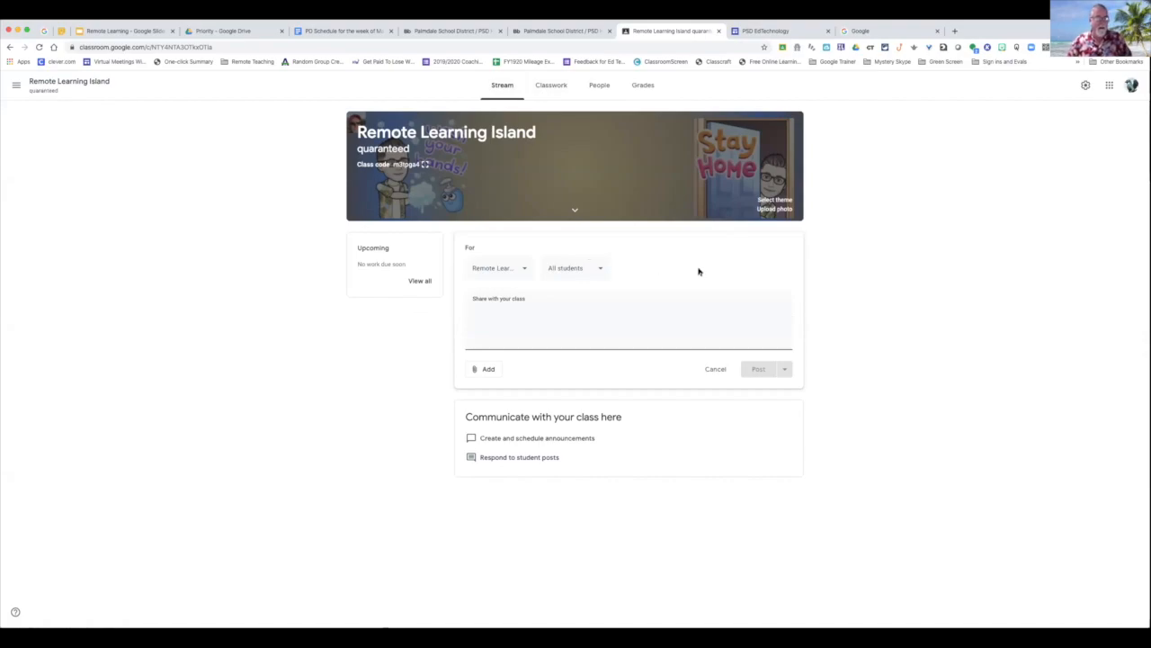
click(526, 269)
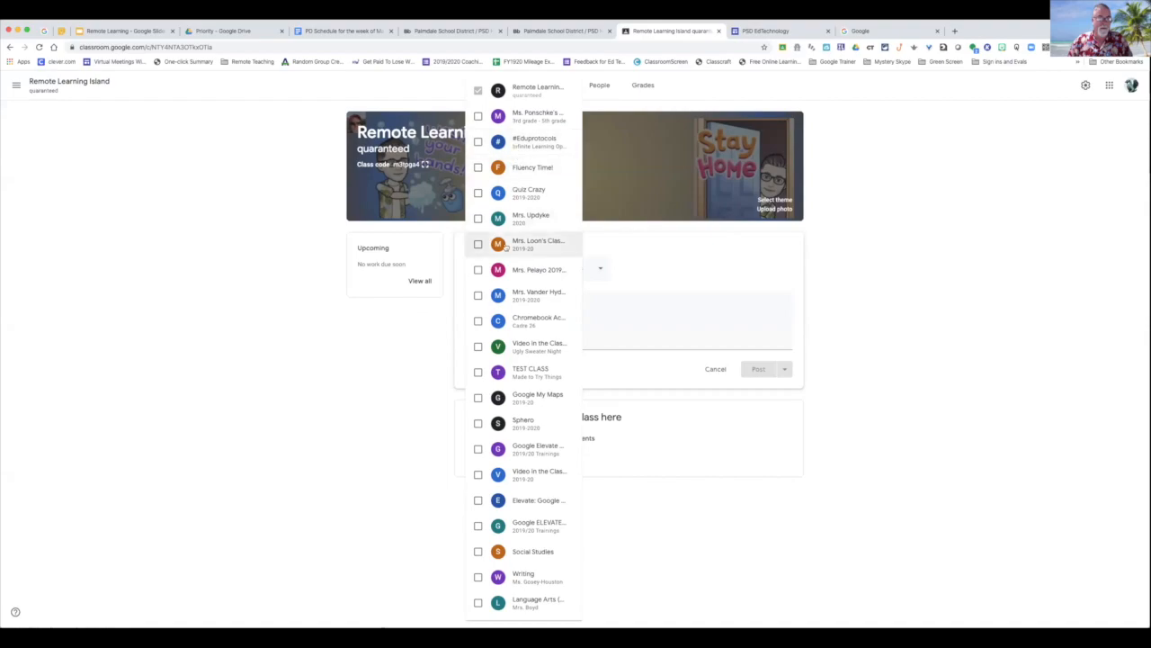
click(357, 387)
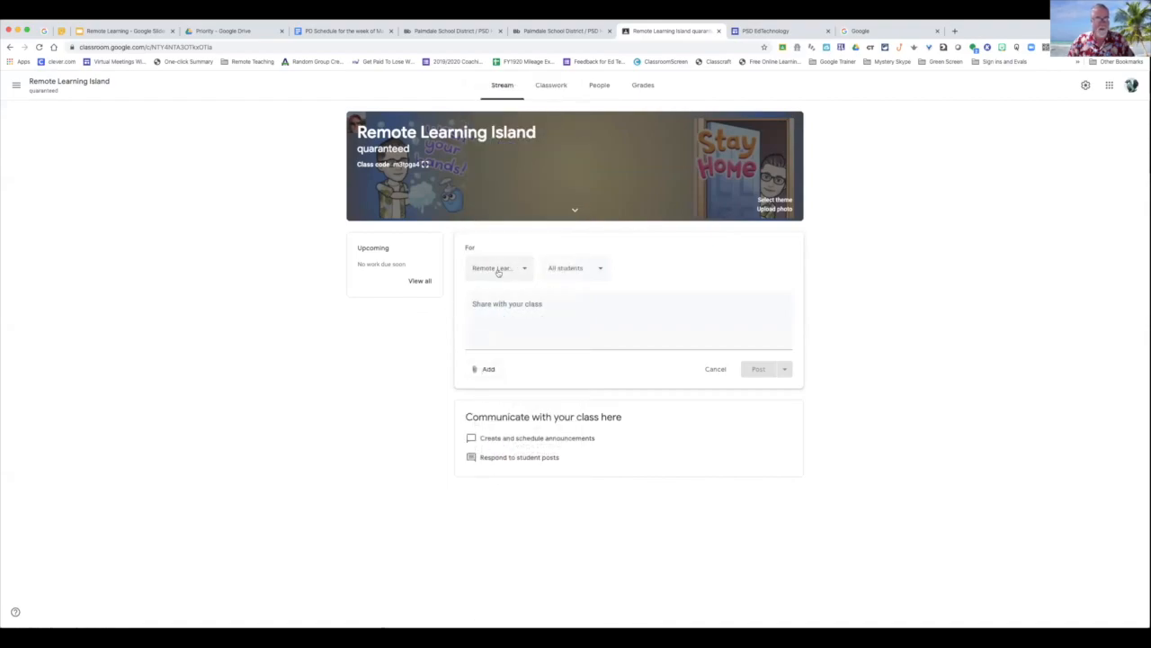
Step: Try limiting the announcement to each individual student in turn, and set the audience back to All students
click(600, 269)
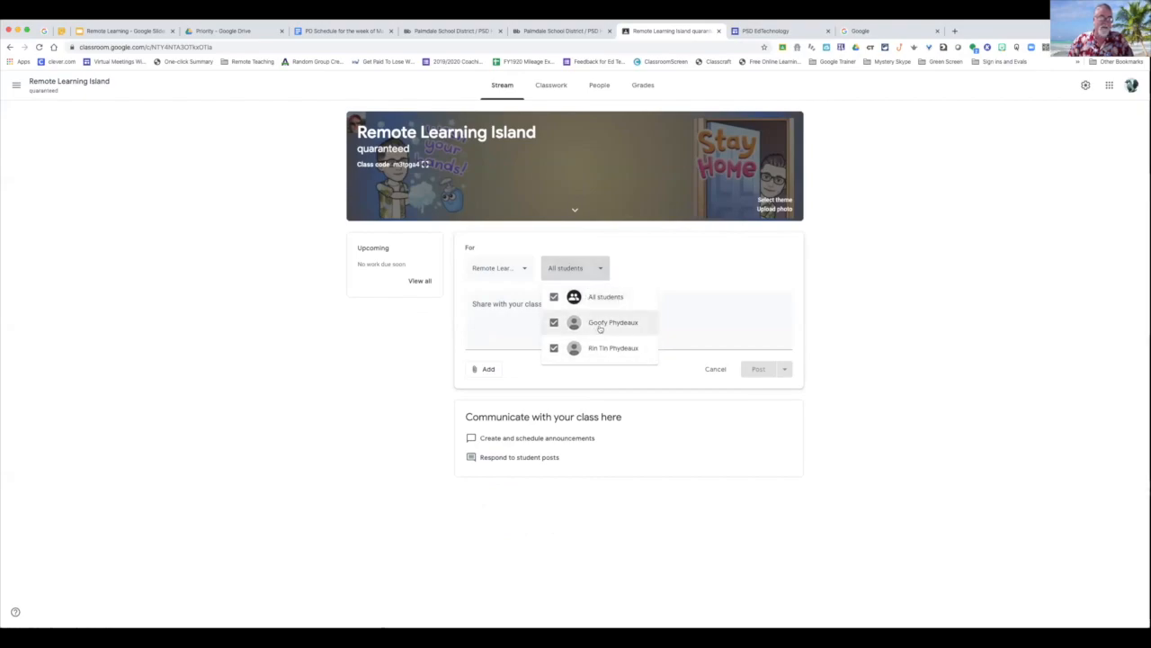
click(554, 322)
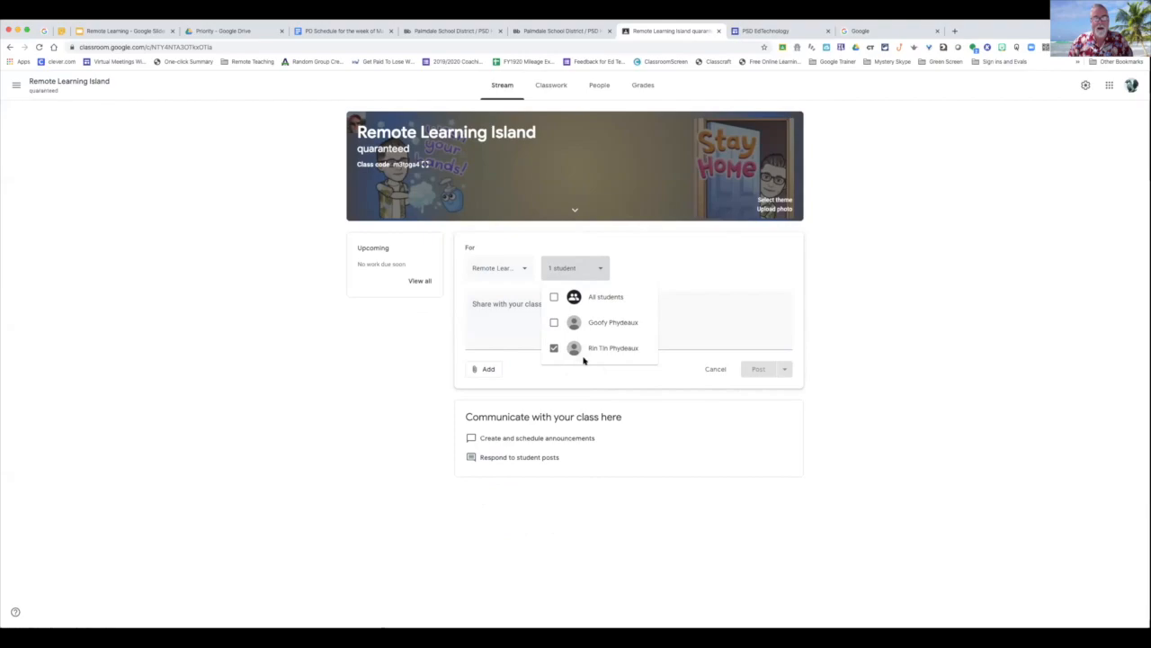
click(554, 349)
click(554, 323)
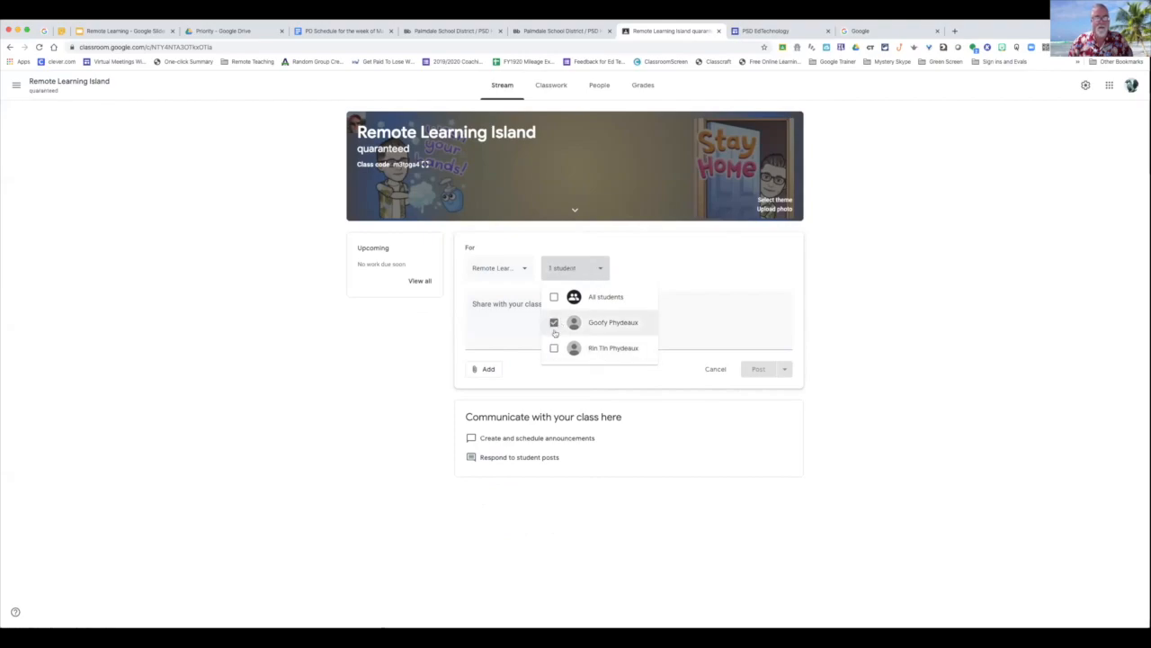
click(554, 299)
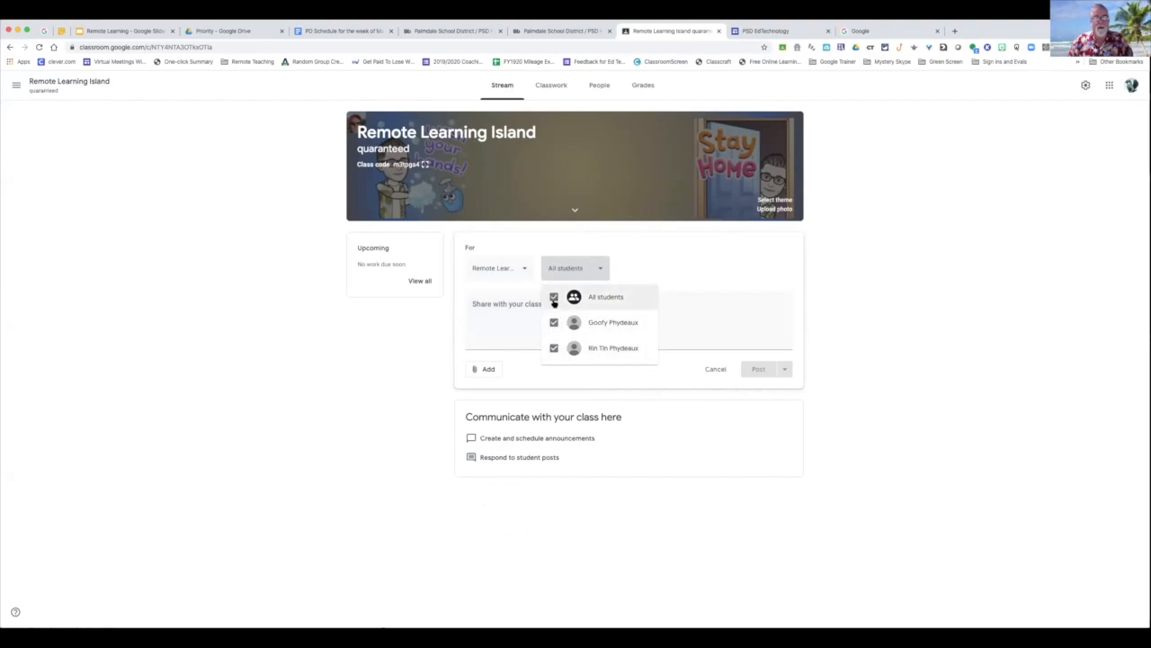
click(501, 312)
Step: Enter the announcement text "I hope is going well. Welcome to our Classroom."
click(510, 306)
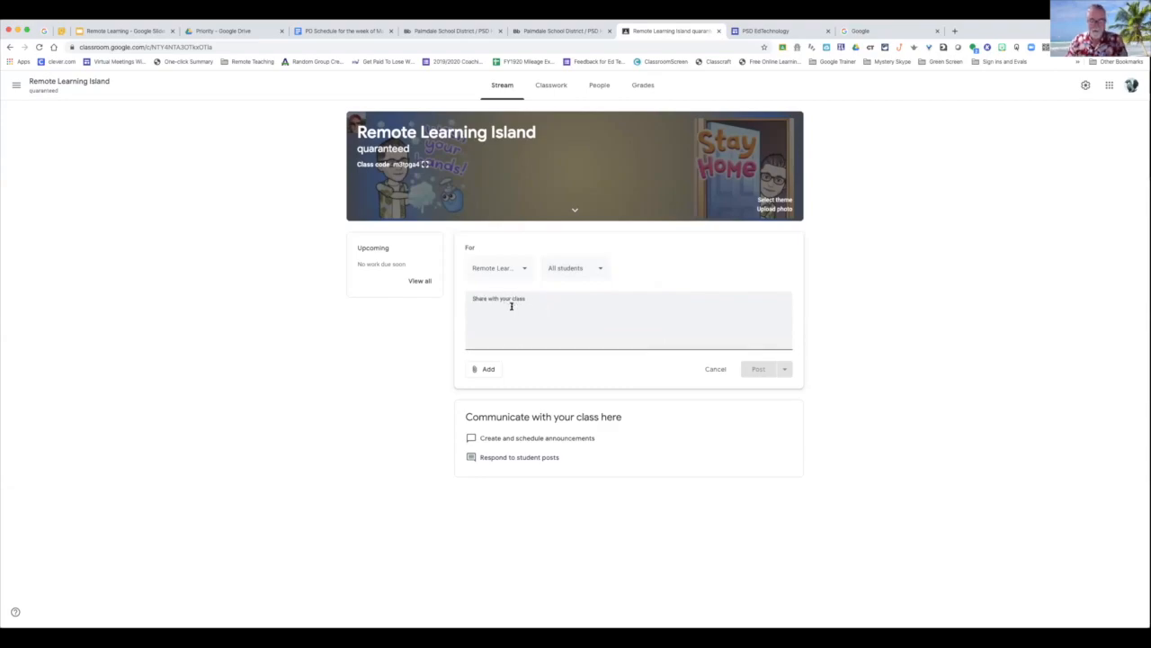
text(I hope i)
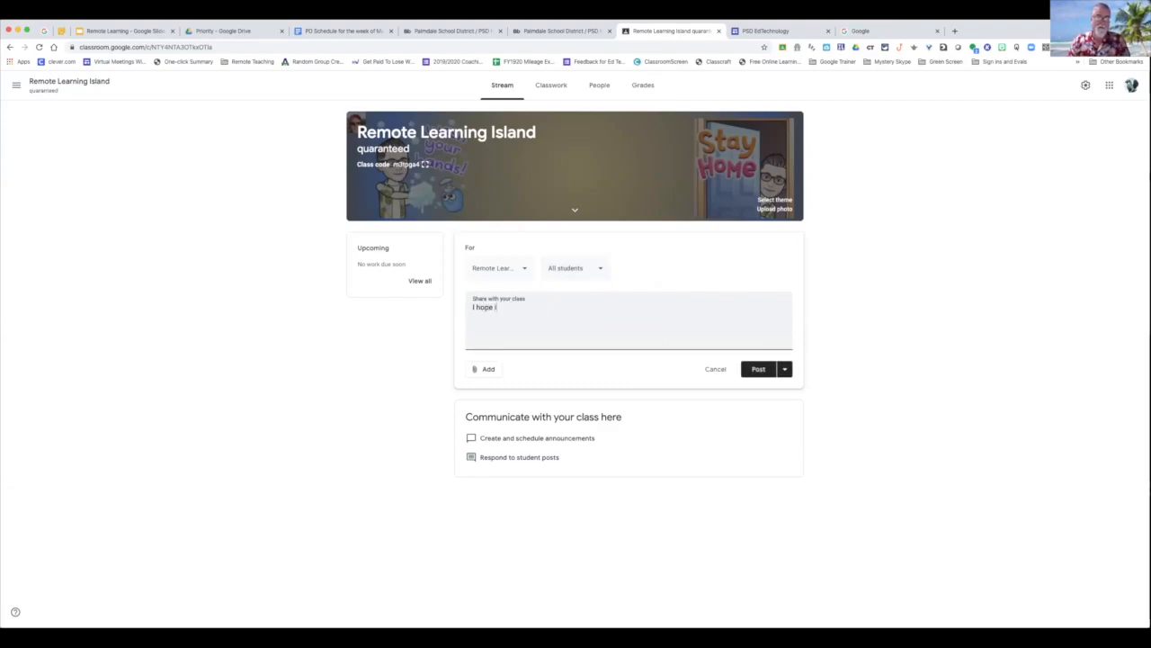
text(s going well. )
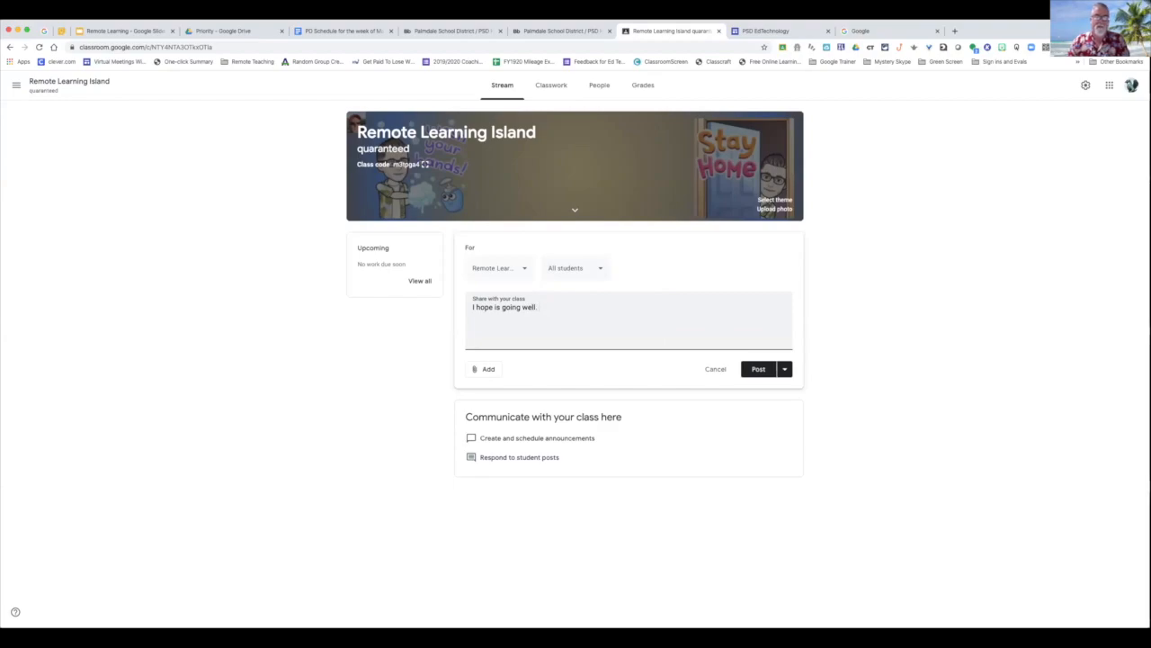
text(Welcome to our Classroom.)
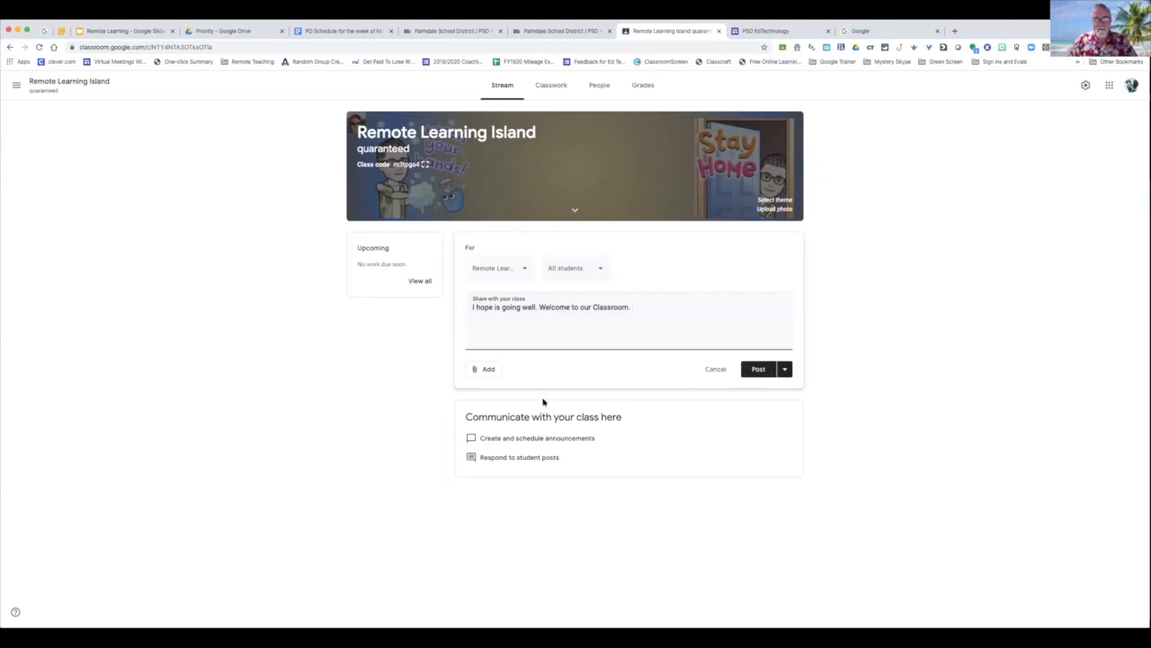
Step: Search Google Drive for "check" and attach the Daily Check-in form to the announcement
click(488, 369)
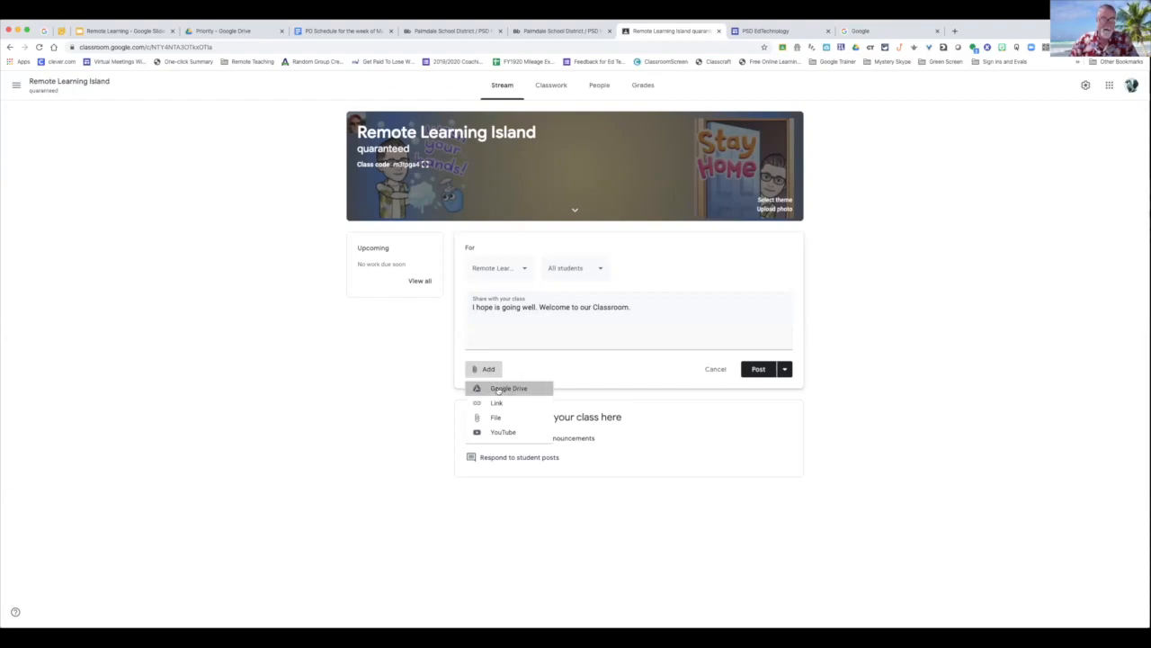
click(498, 390)
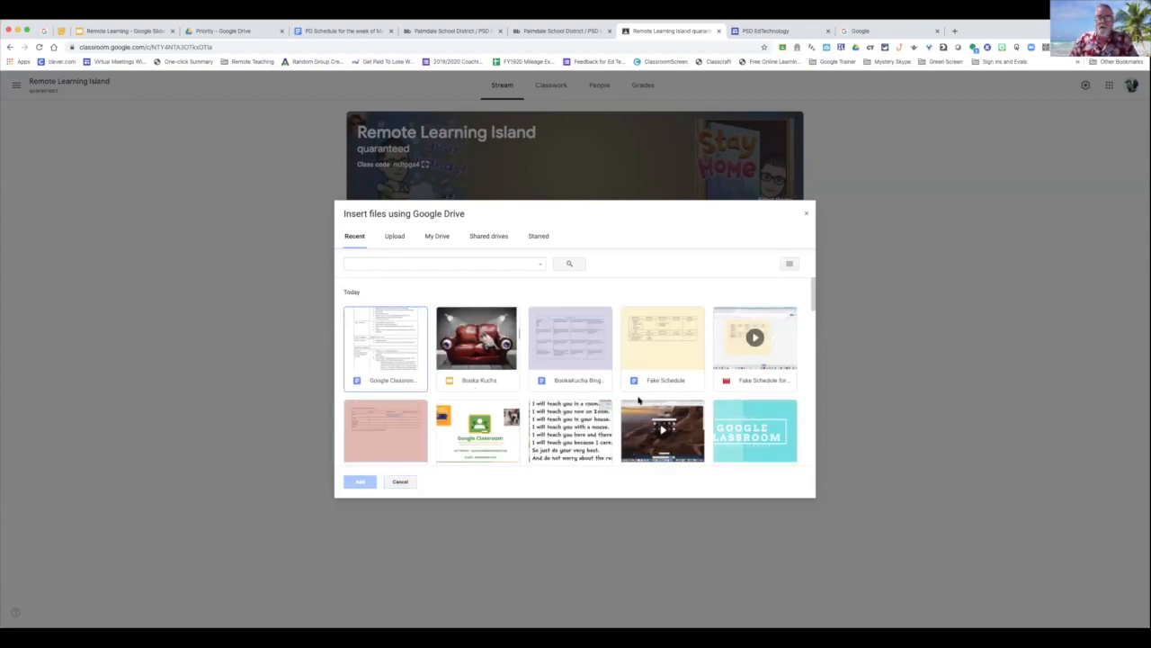
scroll(639, 398, down, 2)
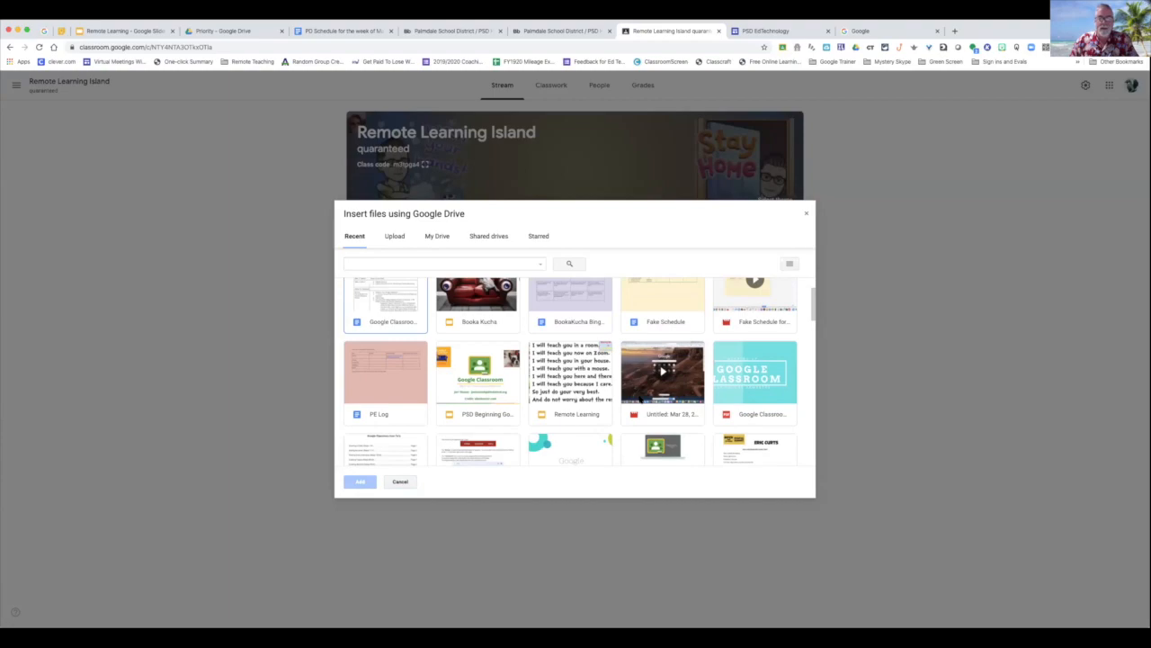
scroll(640, 399, down, 3)
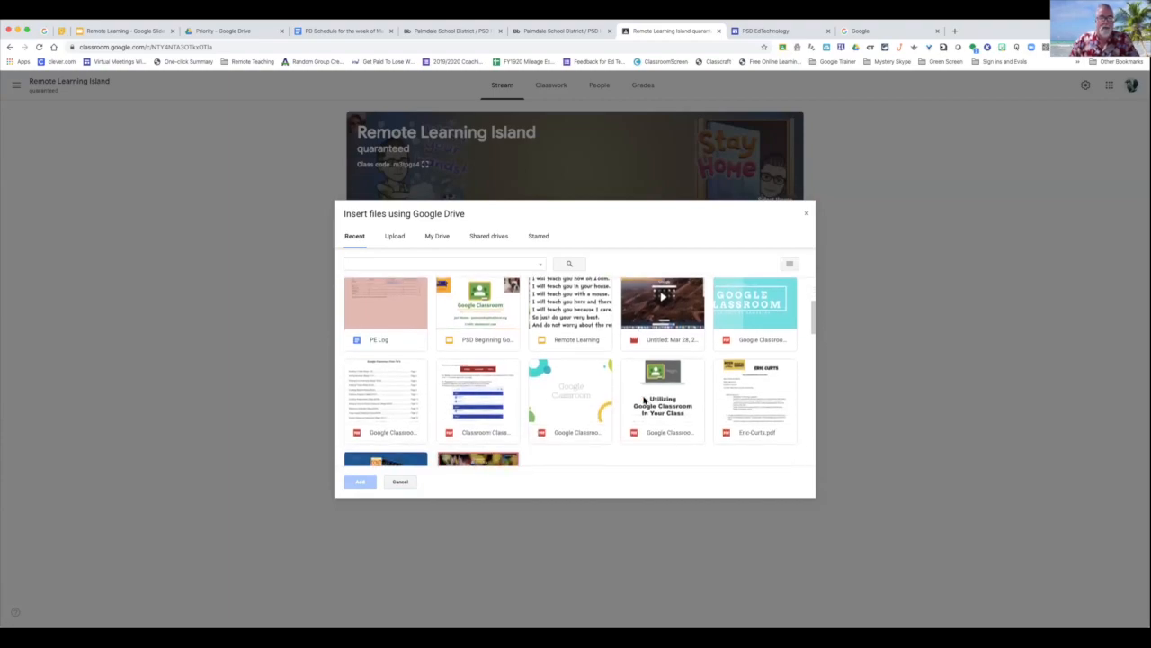
scroll(644, 400, down, 3)
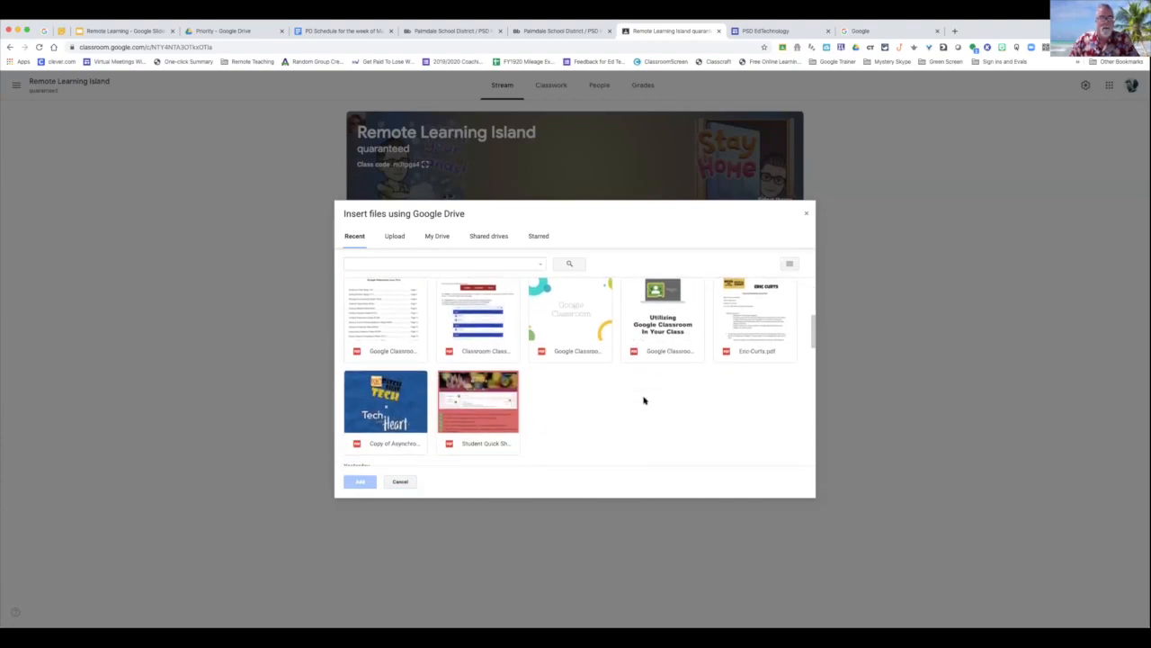
scroll(644, 400, up, 10)
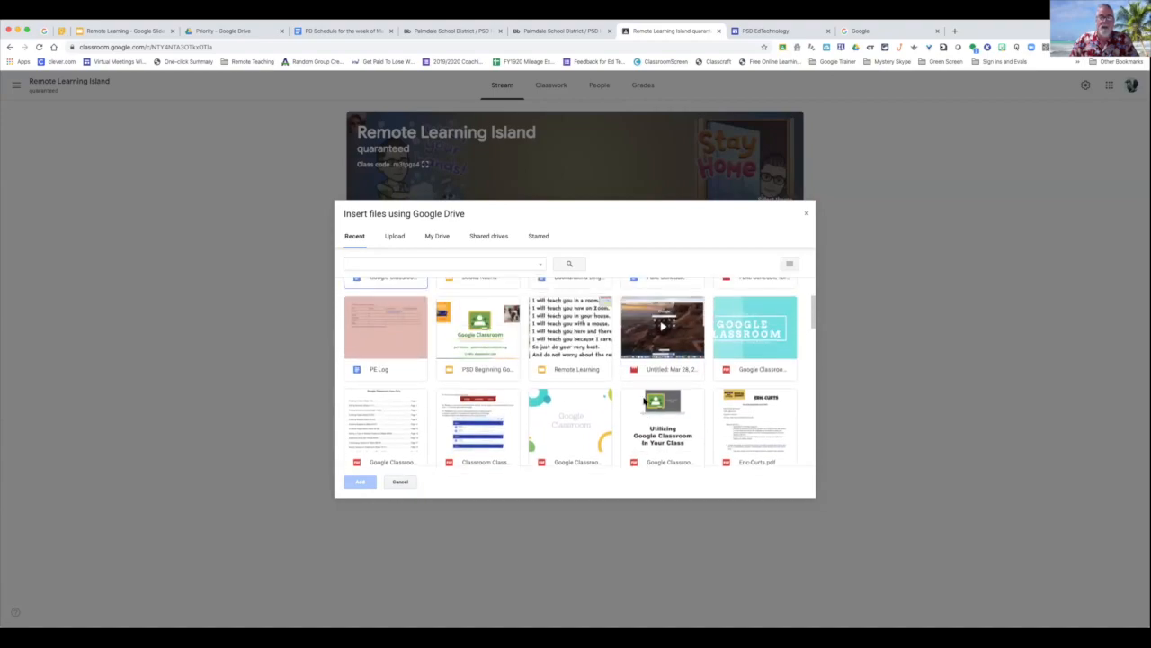
click(445, 263)
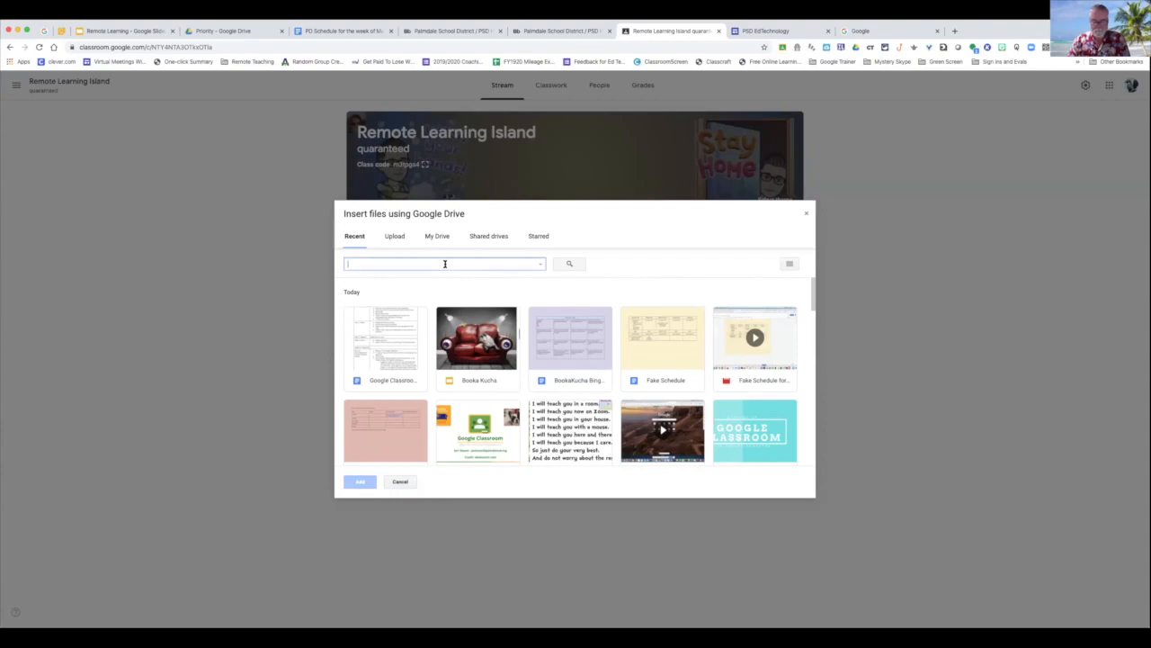
text(check)
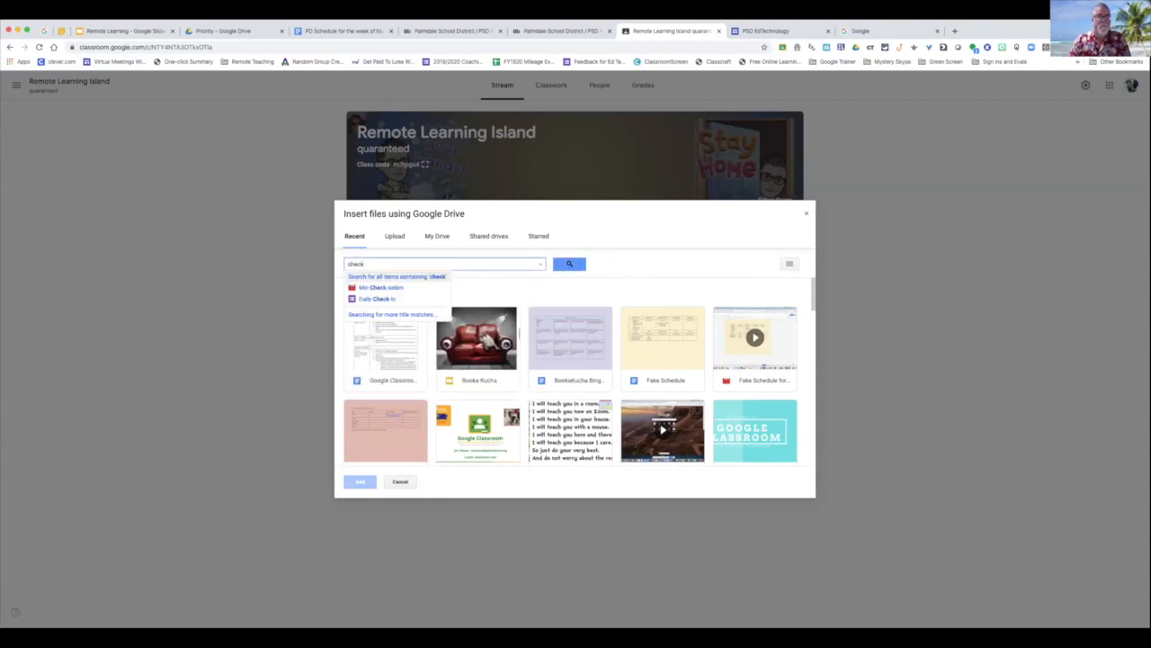
click(389, 297)
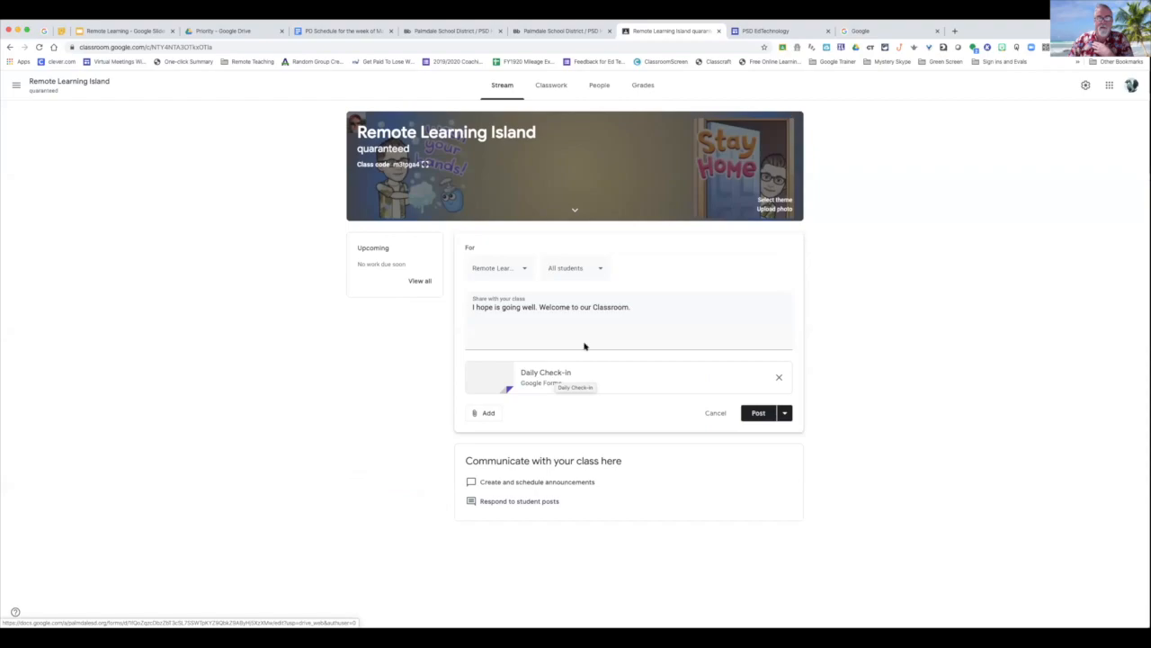
Step: Append the sentence "Fill out this form everyday." to the end of the announcement text
click(653, 308)
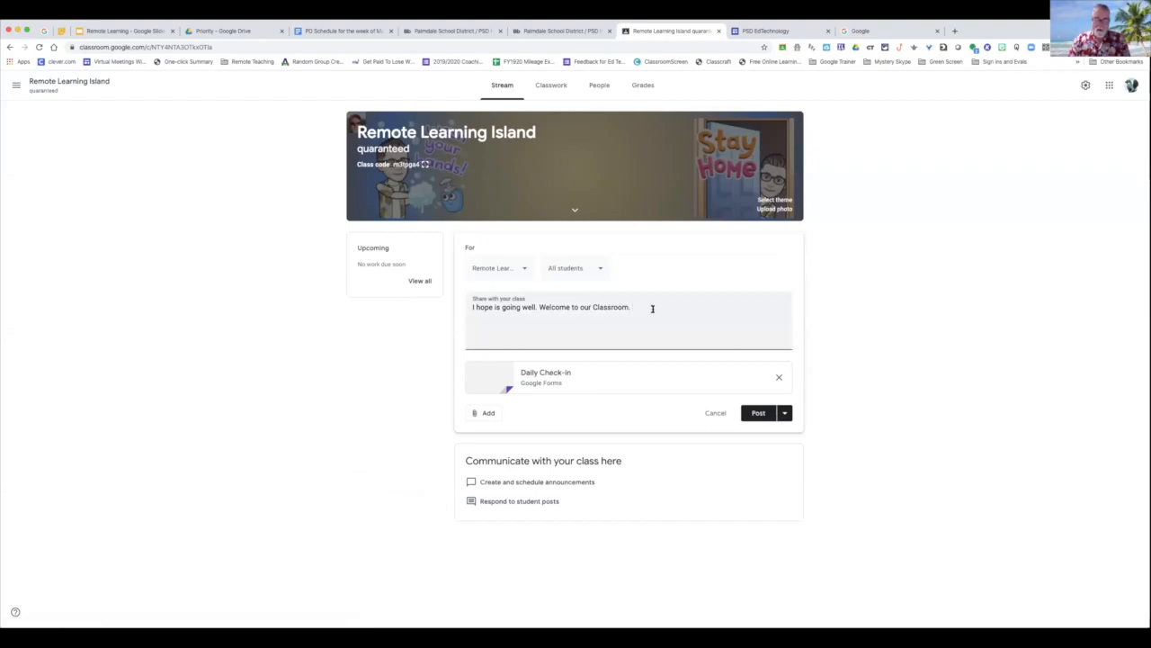
text(Fill out)
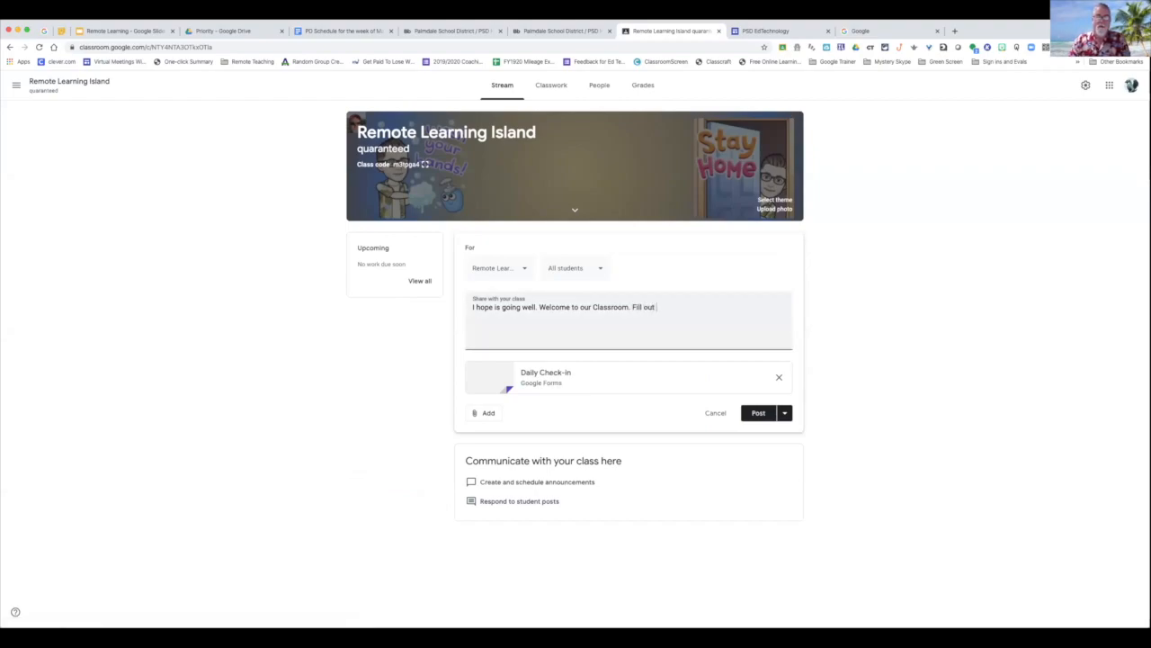
text( this form everyday.)
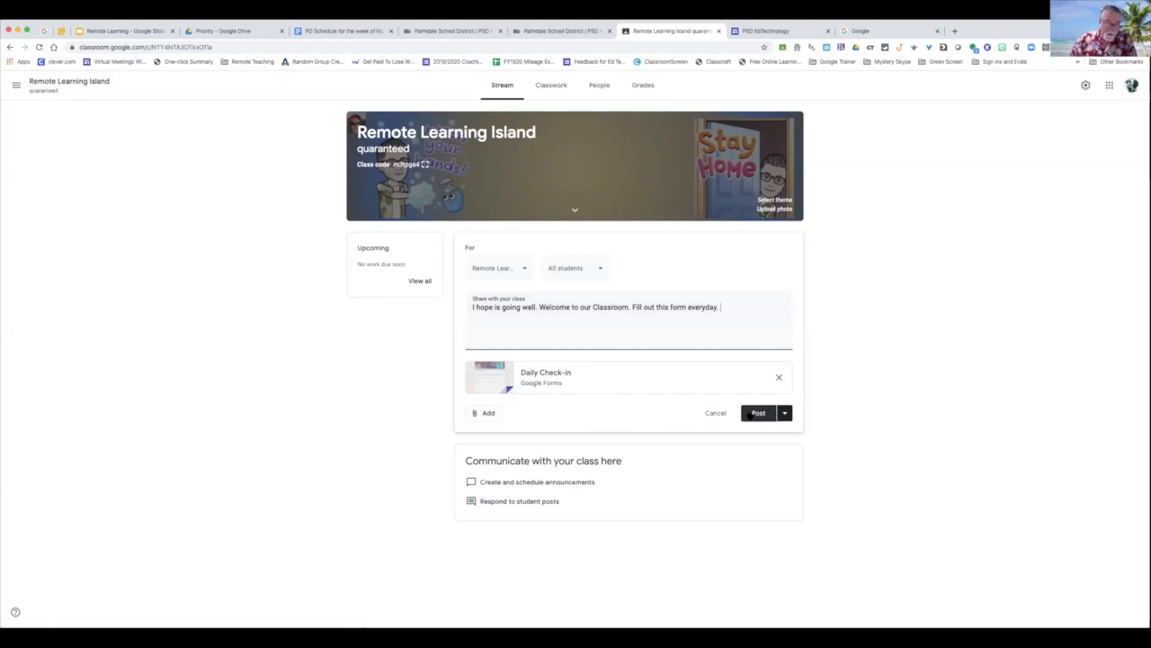
Step: Try scheduling the announcement for Apr 6, 2020, and cancel the scheduling
click(786, 414)
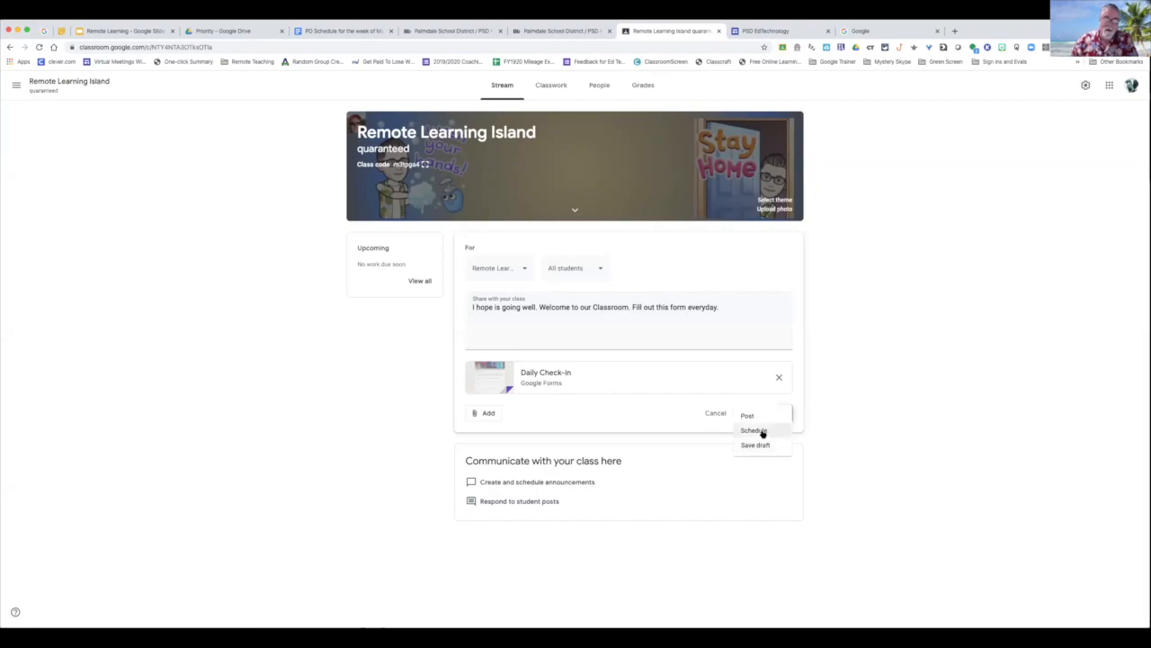
click(762, 431)
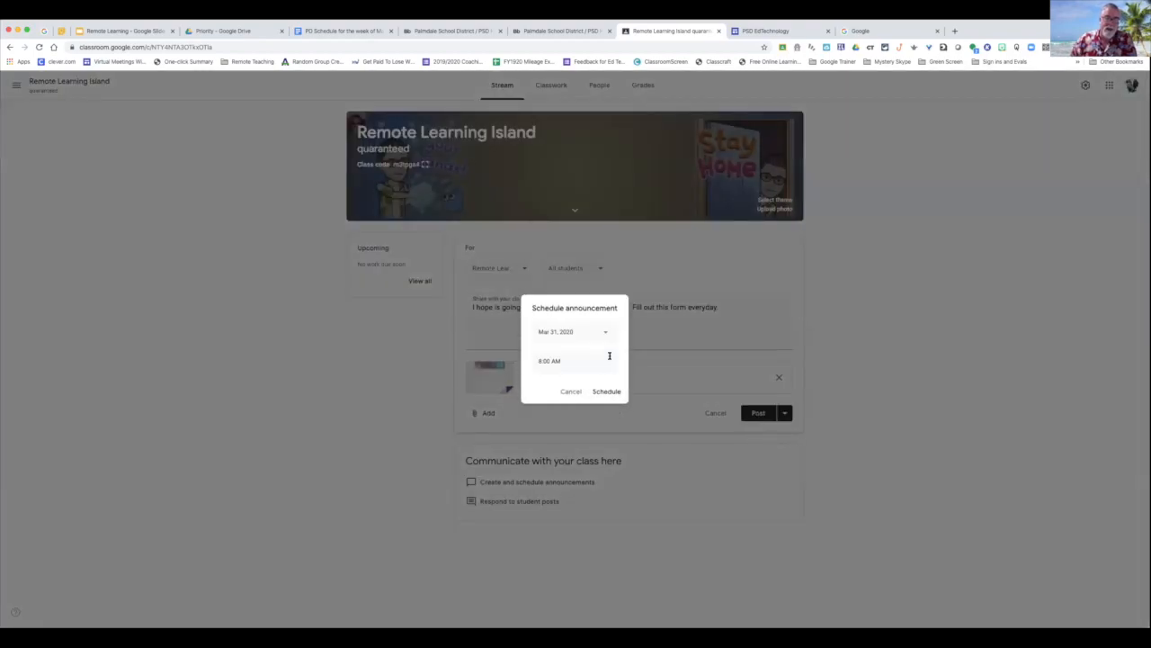
click(603, 333)
click(627, 353)
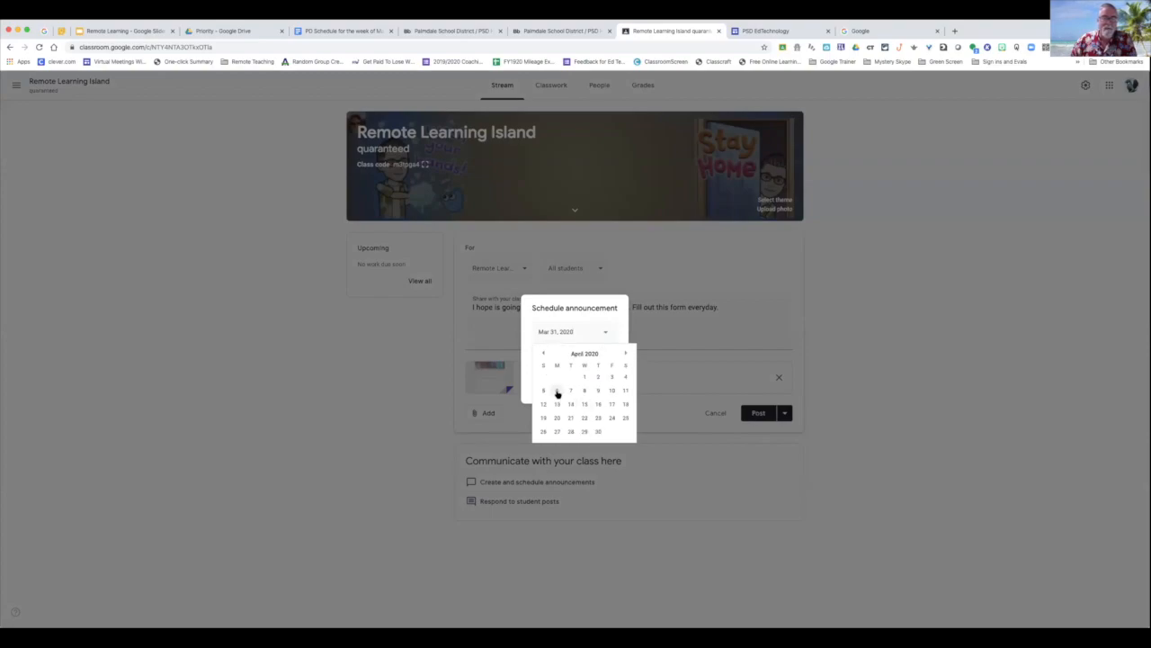
click(557, 391)
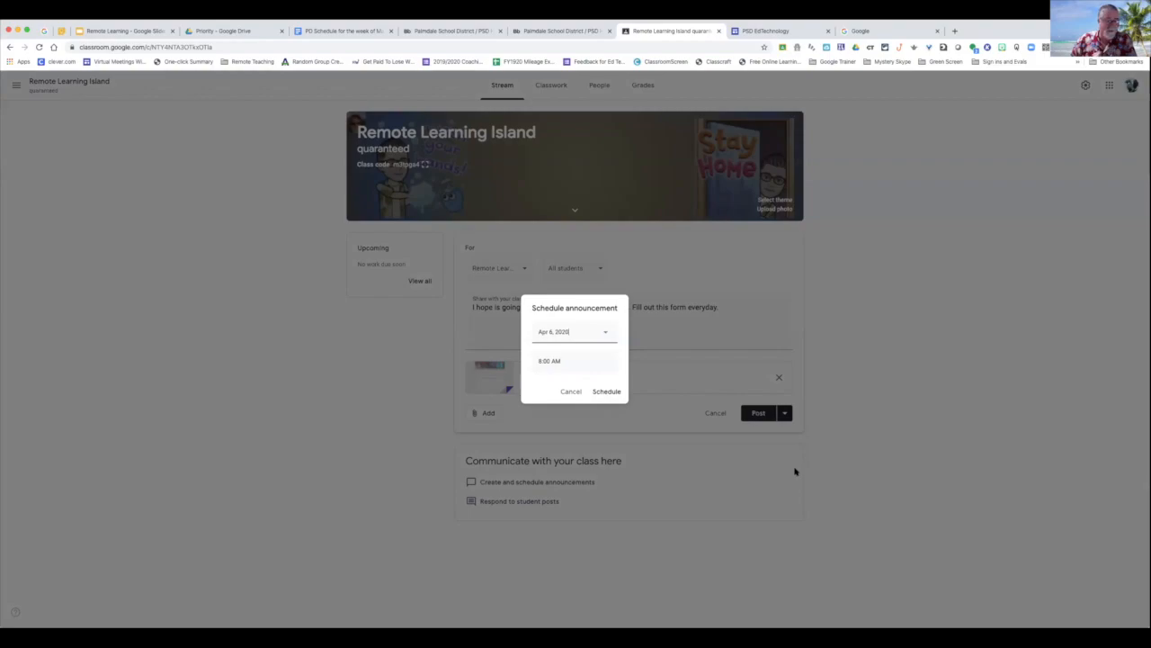
click(570, 392)
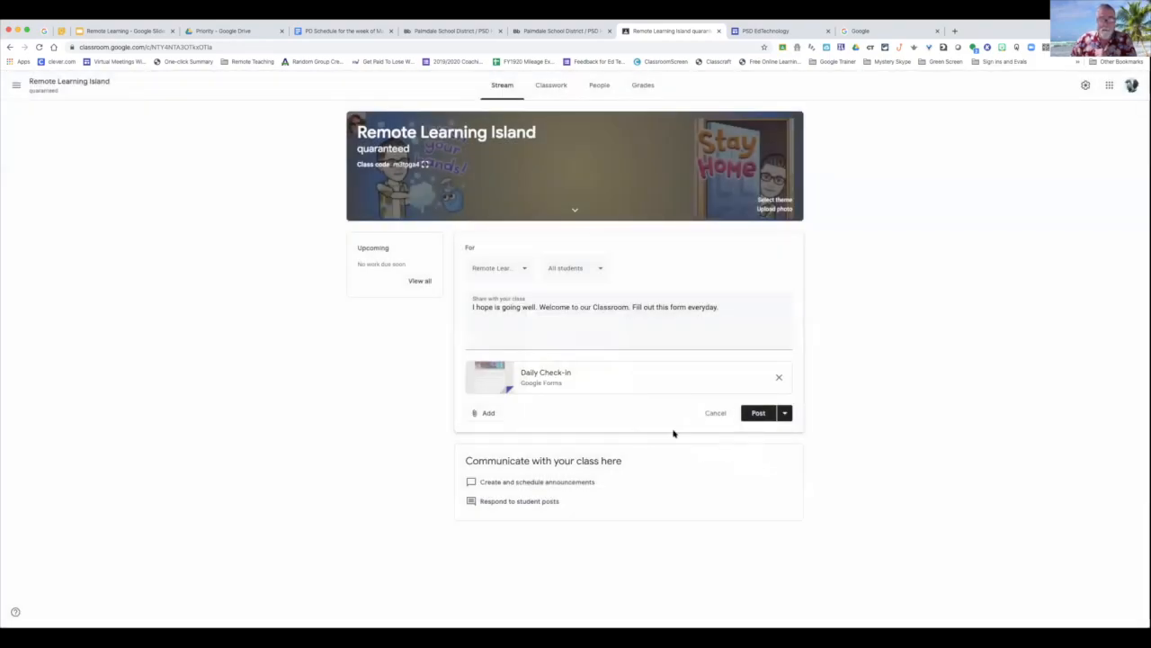
Step: Post the announcement to the class stream, and check the questions in its attached Daily Check-in form before closing the form
click(759, 414)
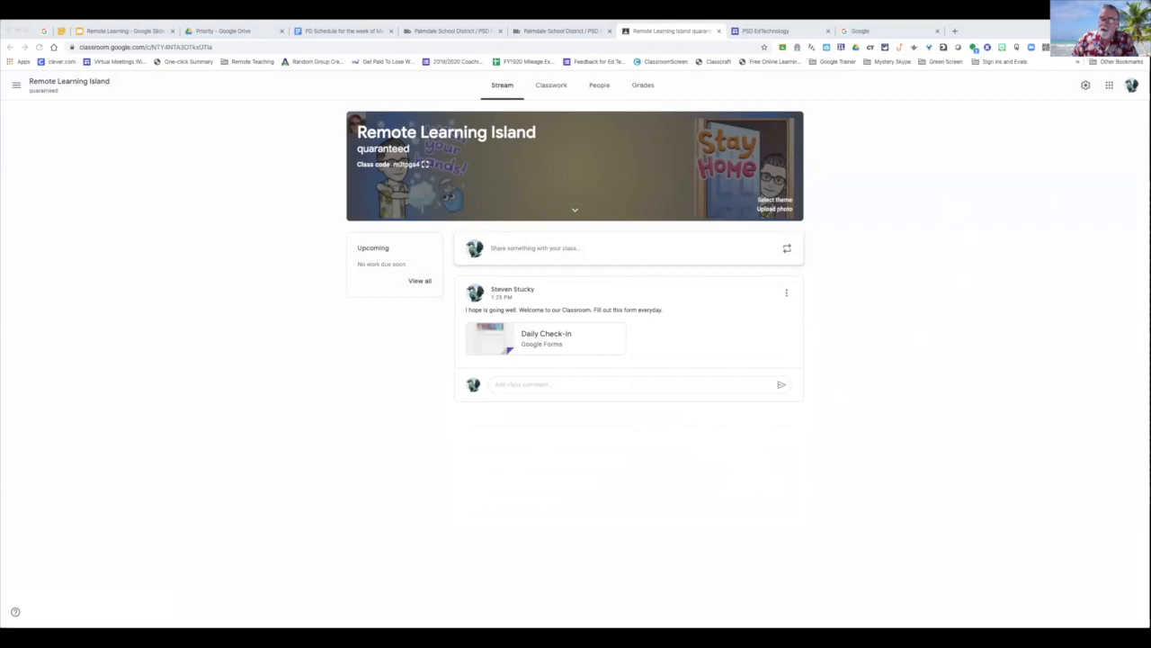
click(557, 335)
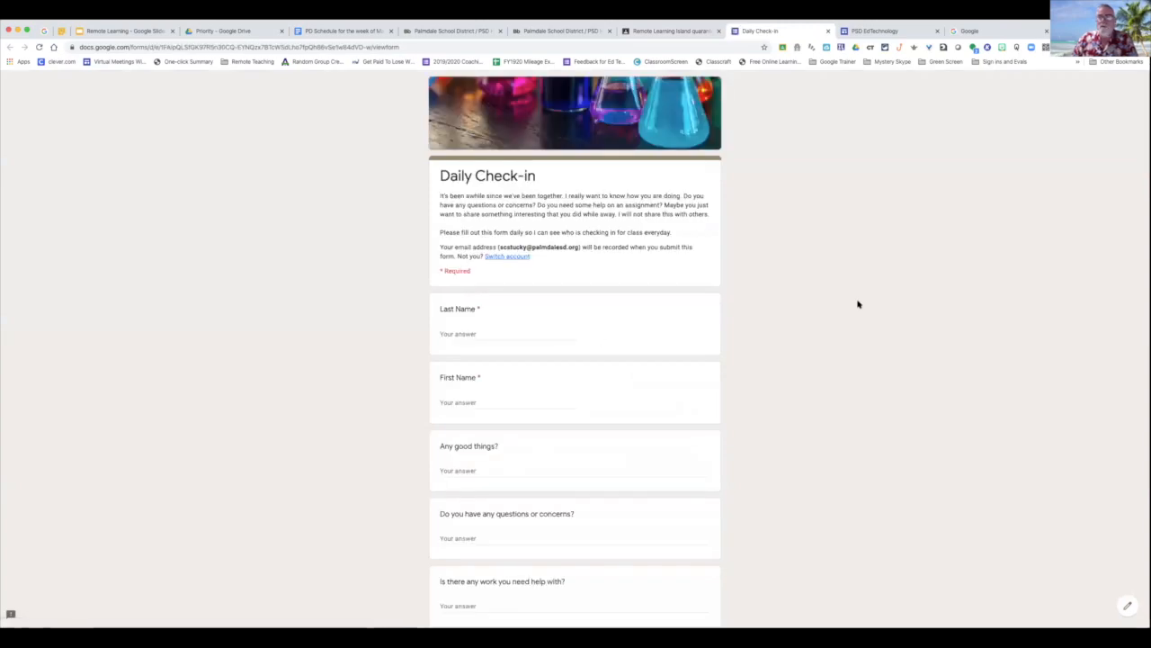
scroll(842, 321, down, 1)
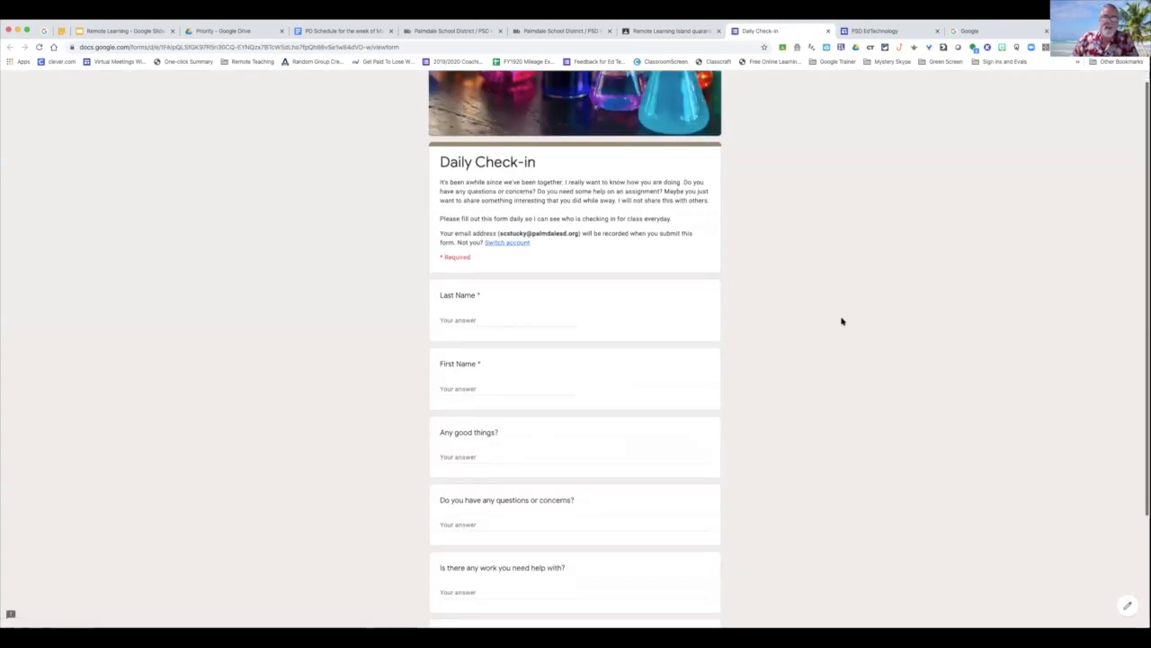
scroll(763, 329, down, 2)
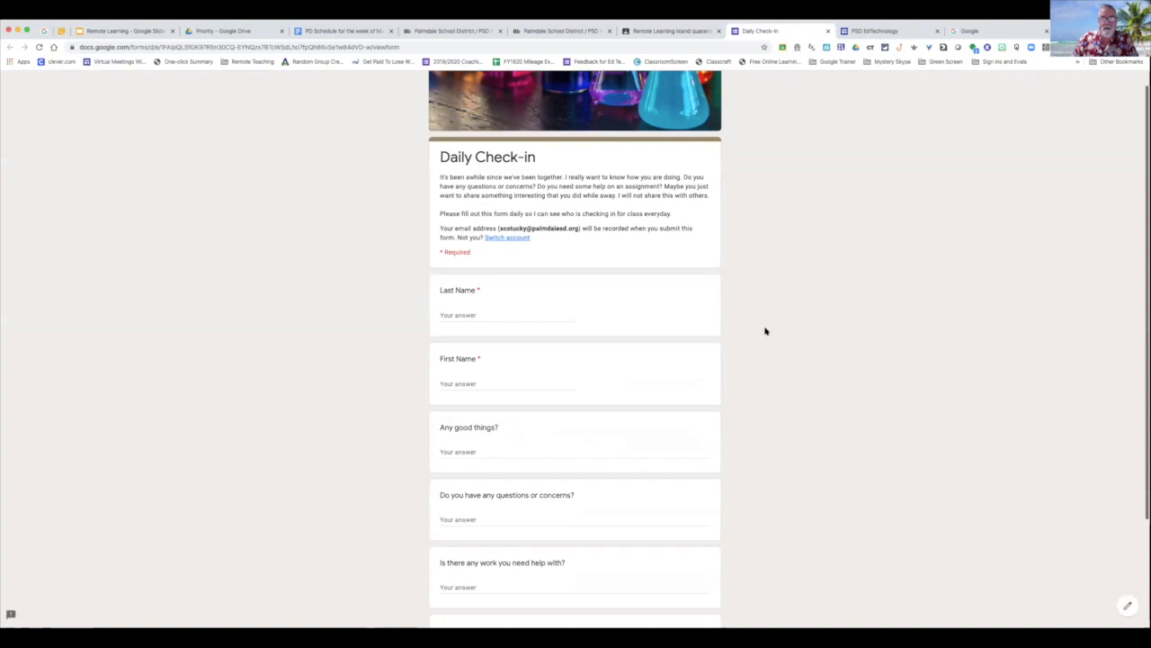
scroll(804, 360, down, 3)
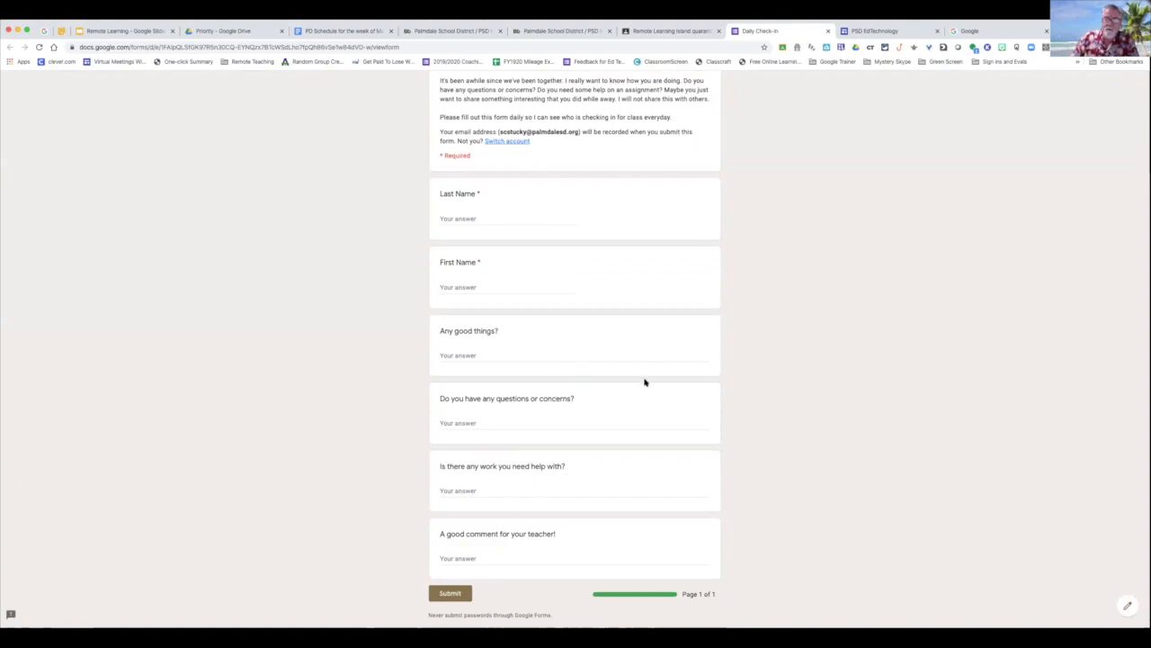
scroll(638, 401, down, 1)
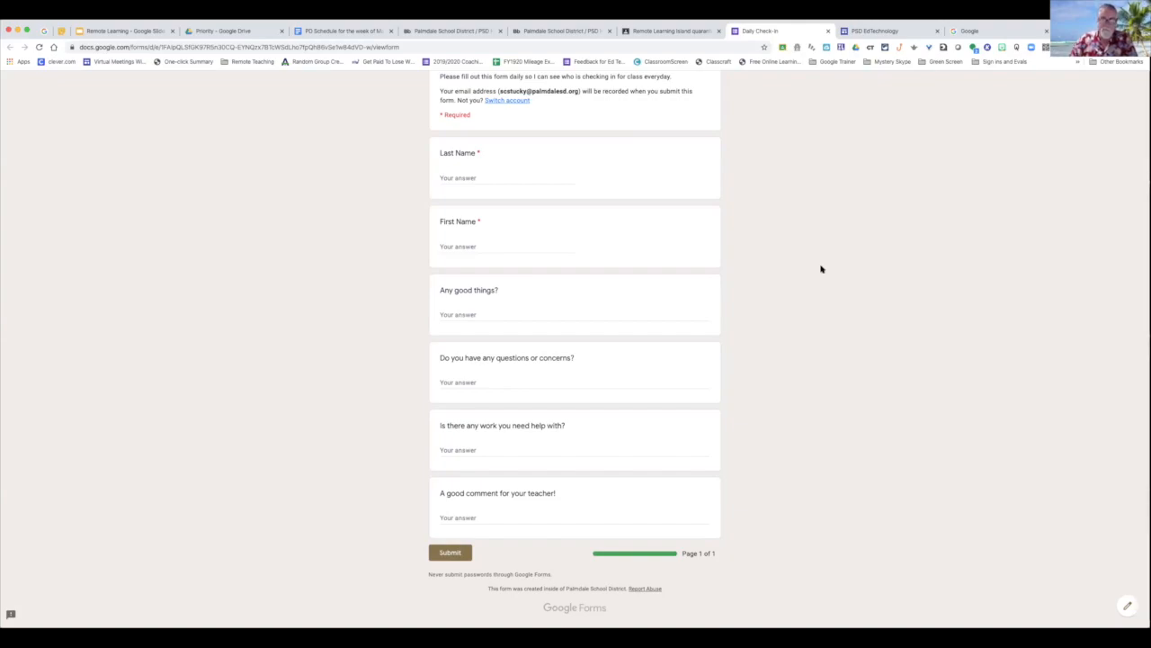
click(827, 30)
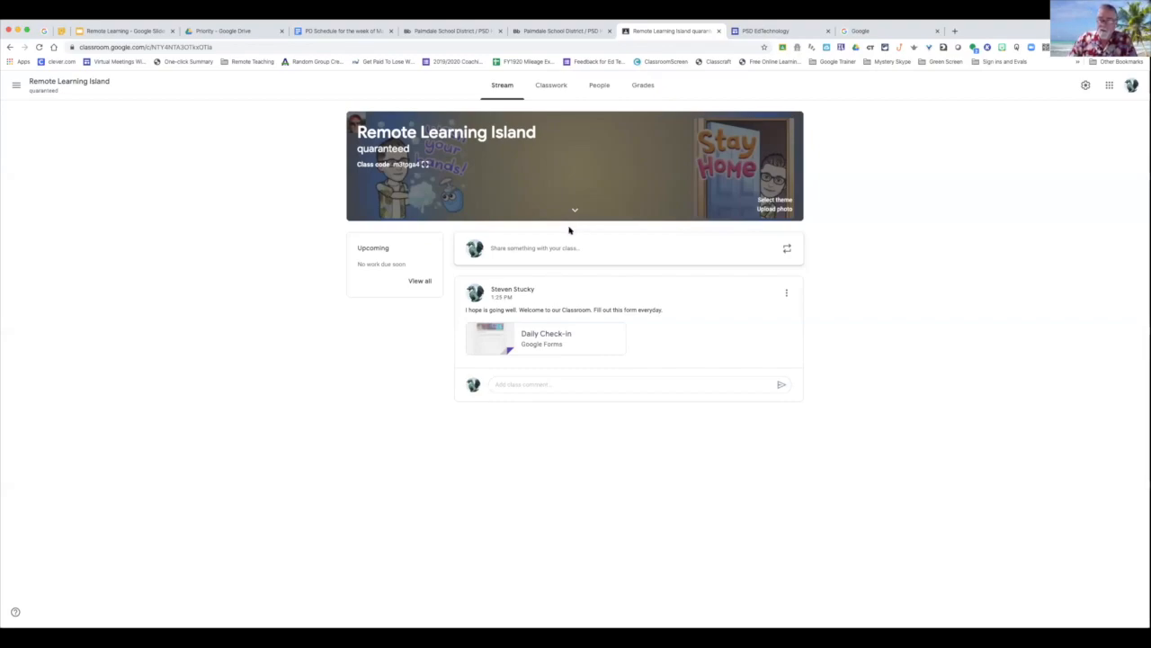
Step: Start another announcement and try adding a link attachment, cancelling without entering an address
click(497, 251)
click(484, 371)
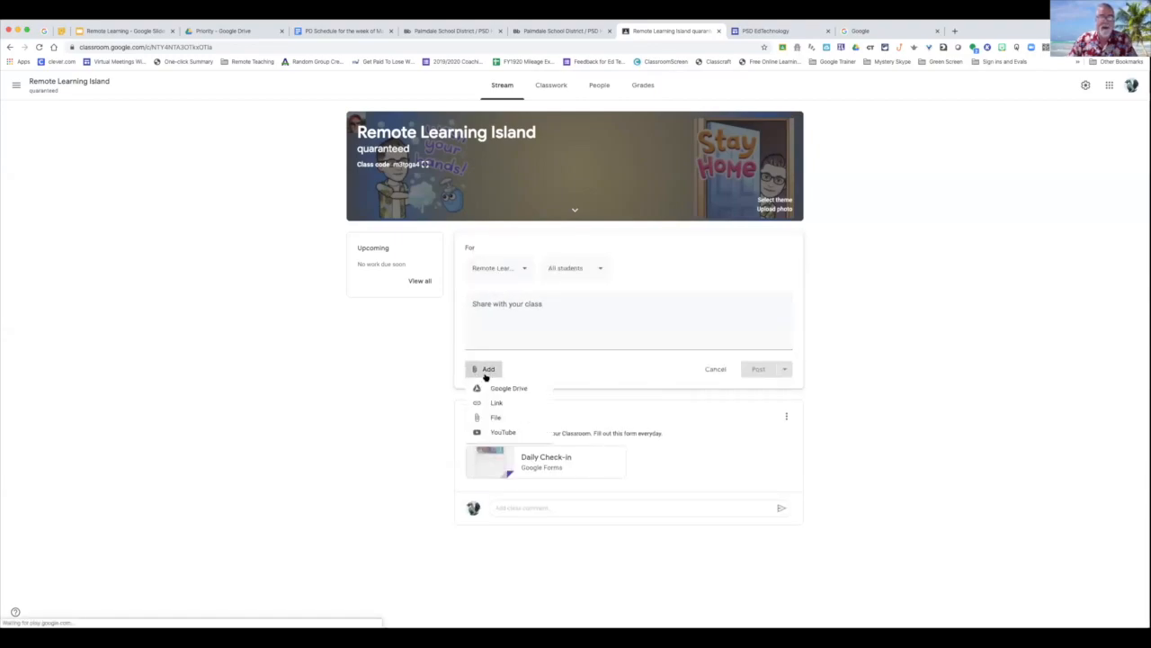
click(503, 406)
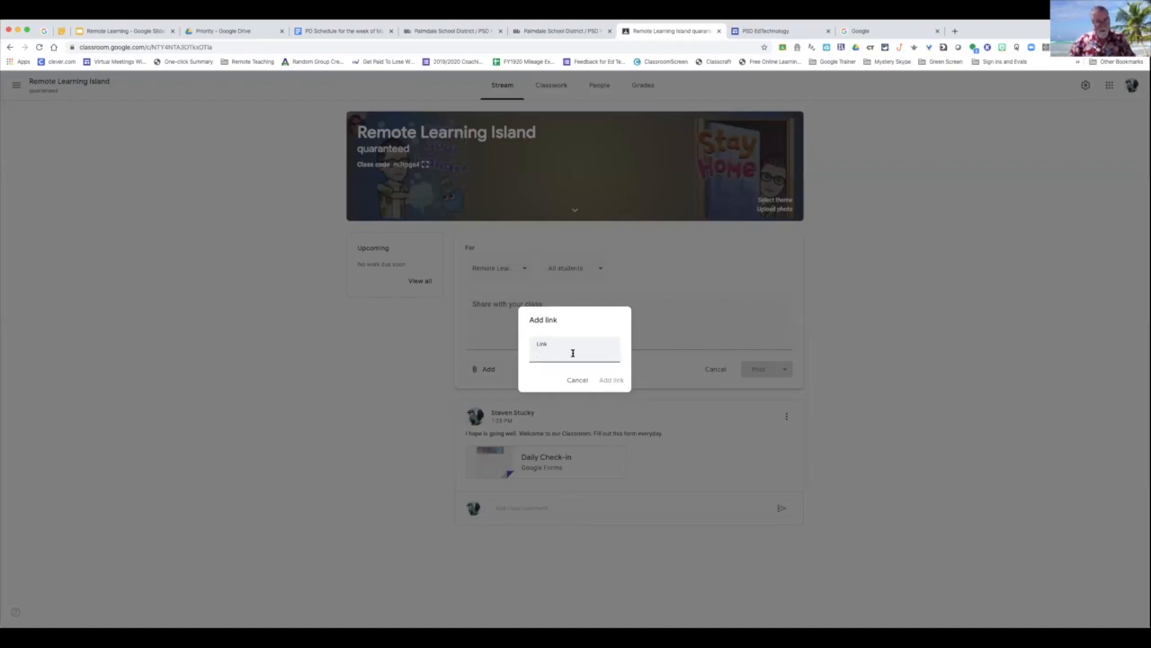
click(576, 379)
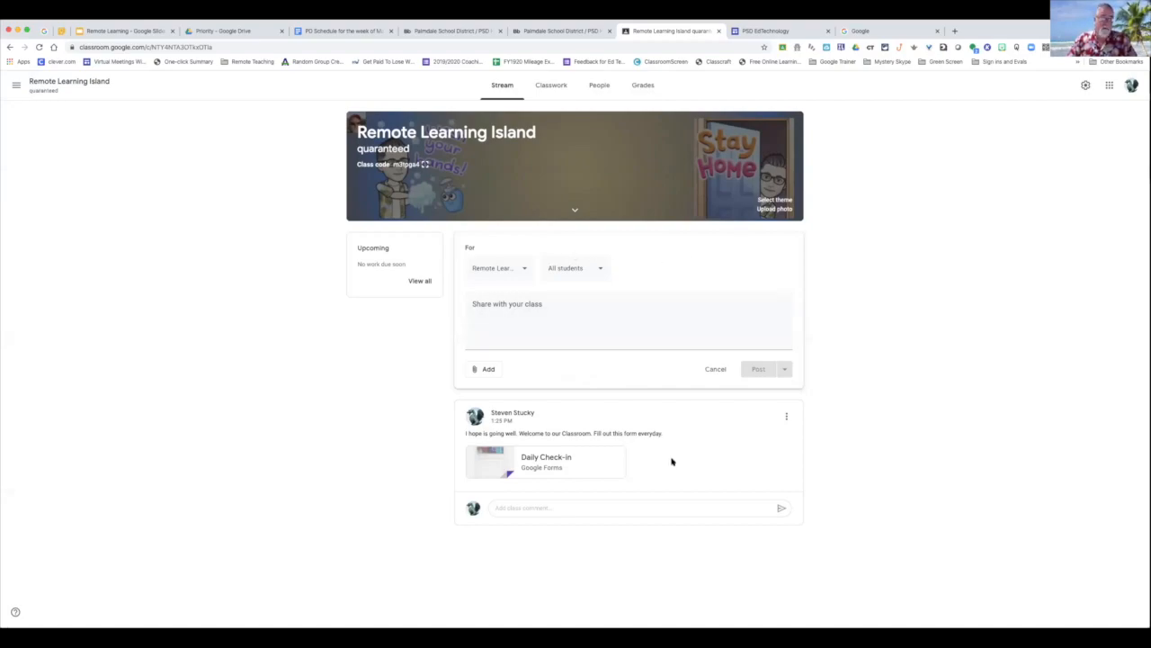
Step: Create a topic named "Week #1 4/6-4/10" on the Classwork page
click(550, 88)
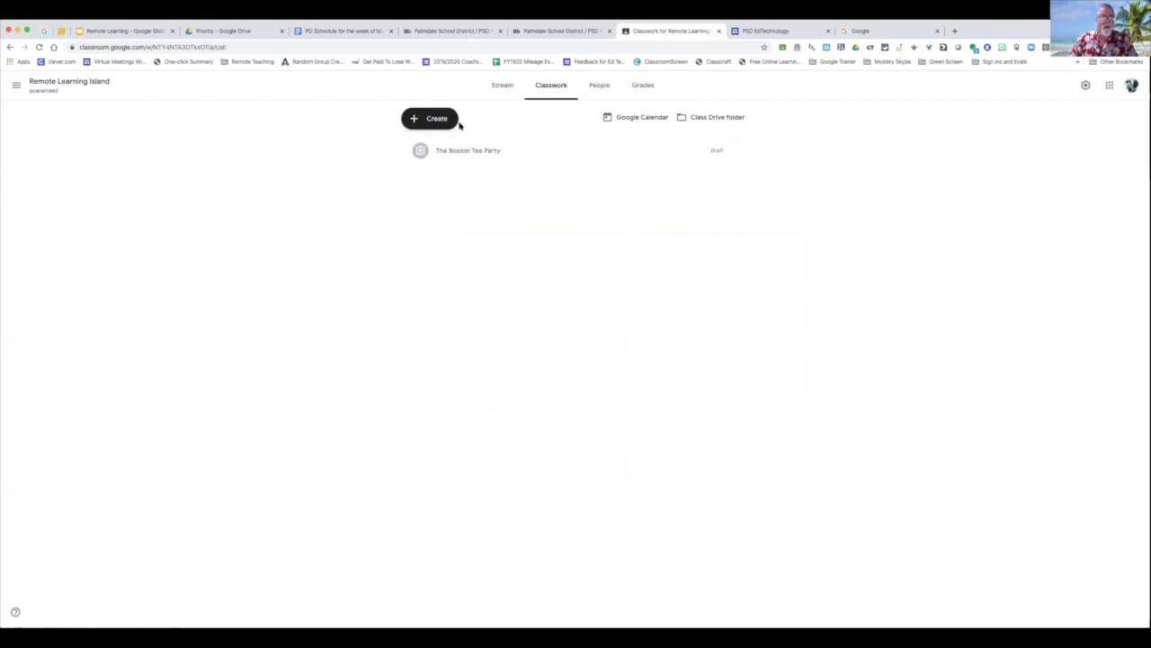
click(428, 117)
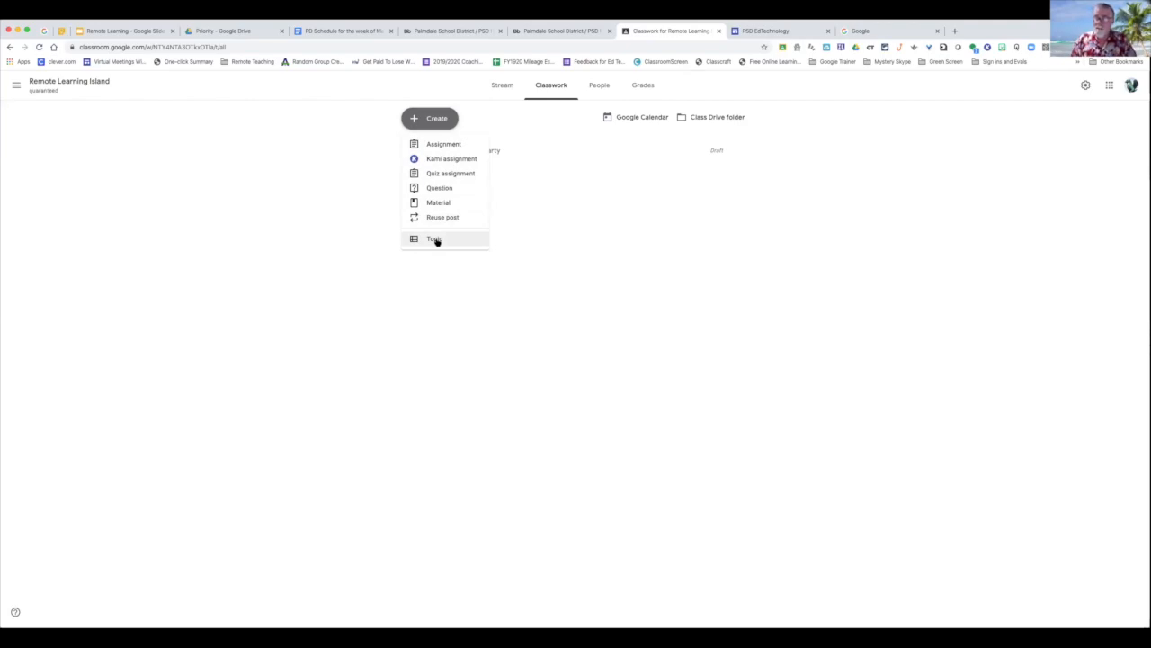
click(435, 241)
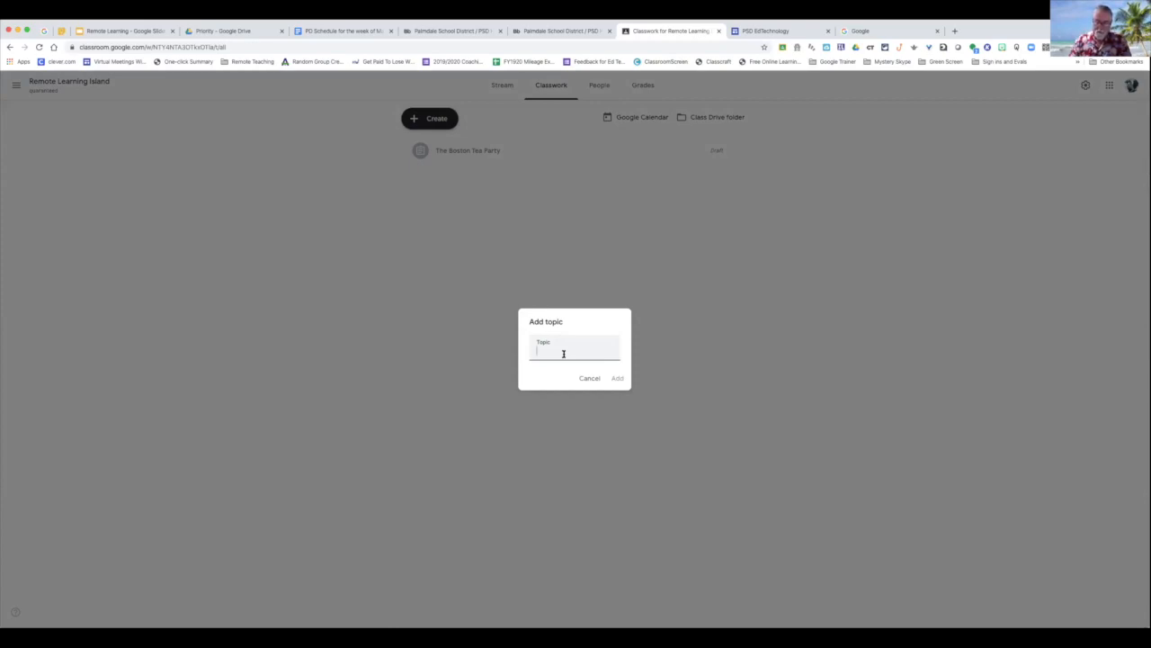
text(Week)
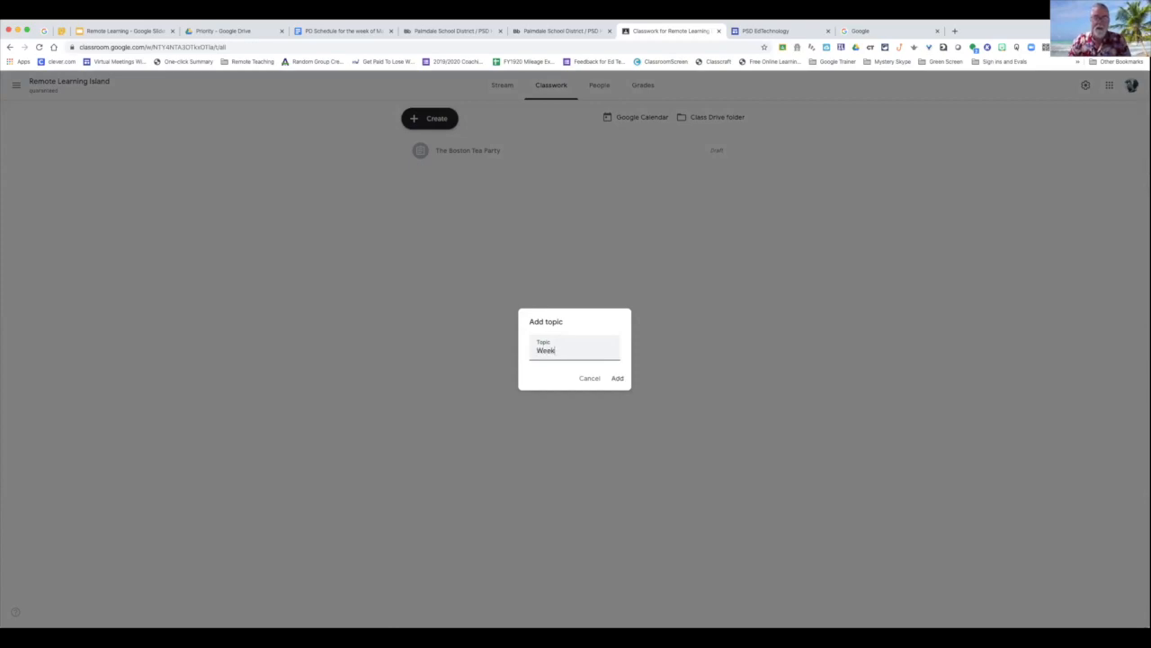
text( #1)
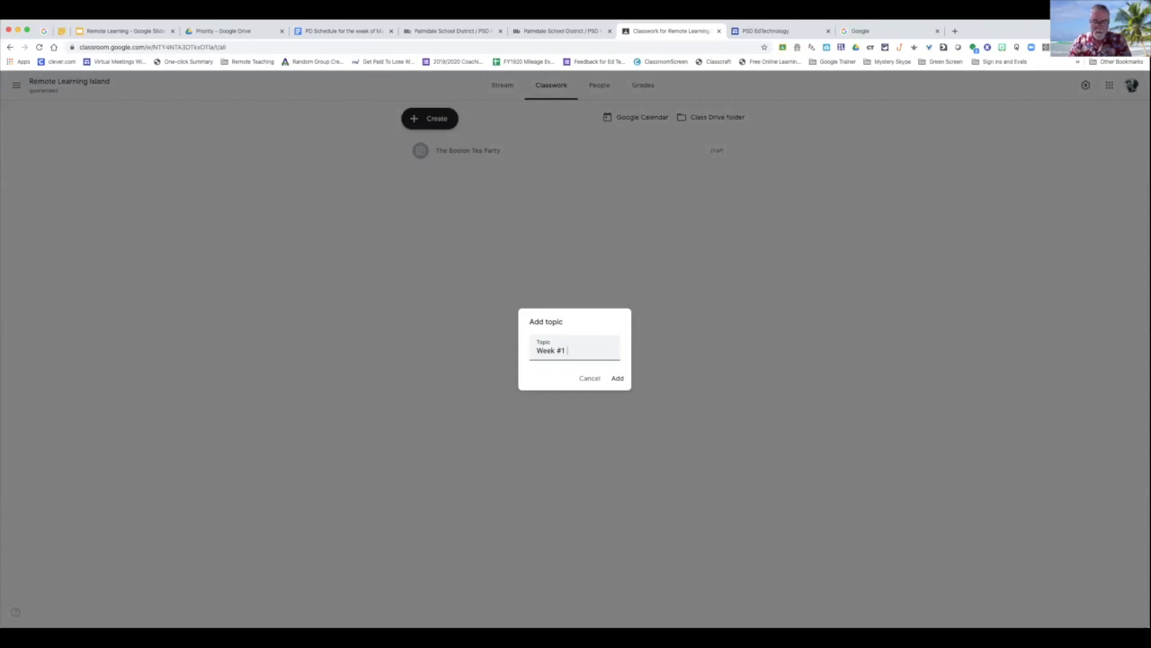
text(4/6-)
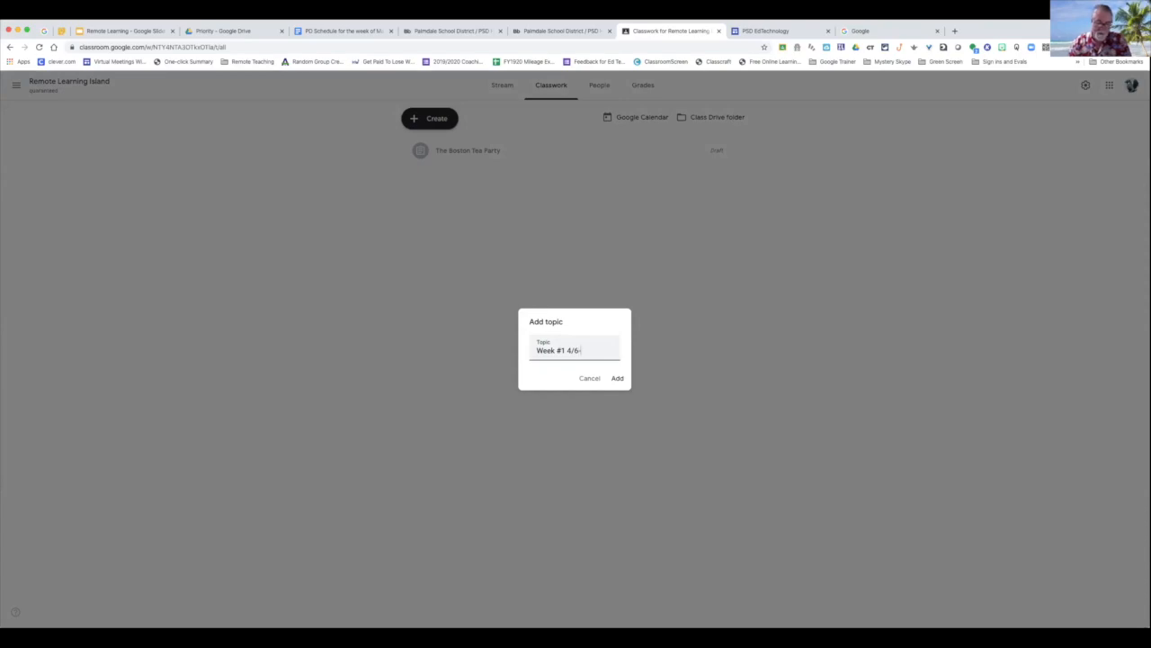
text(4/10)
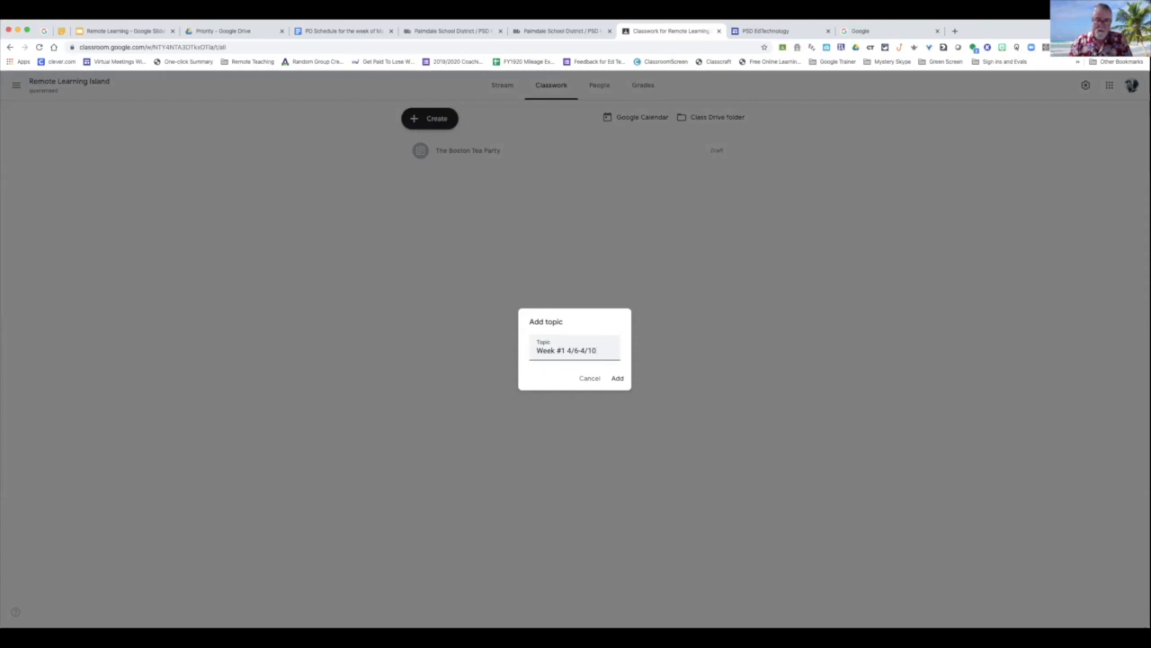
click(621, 383)
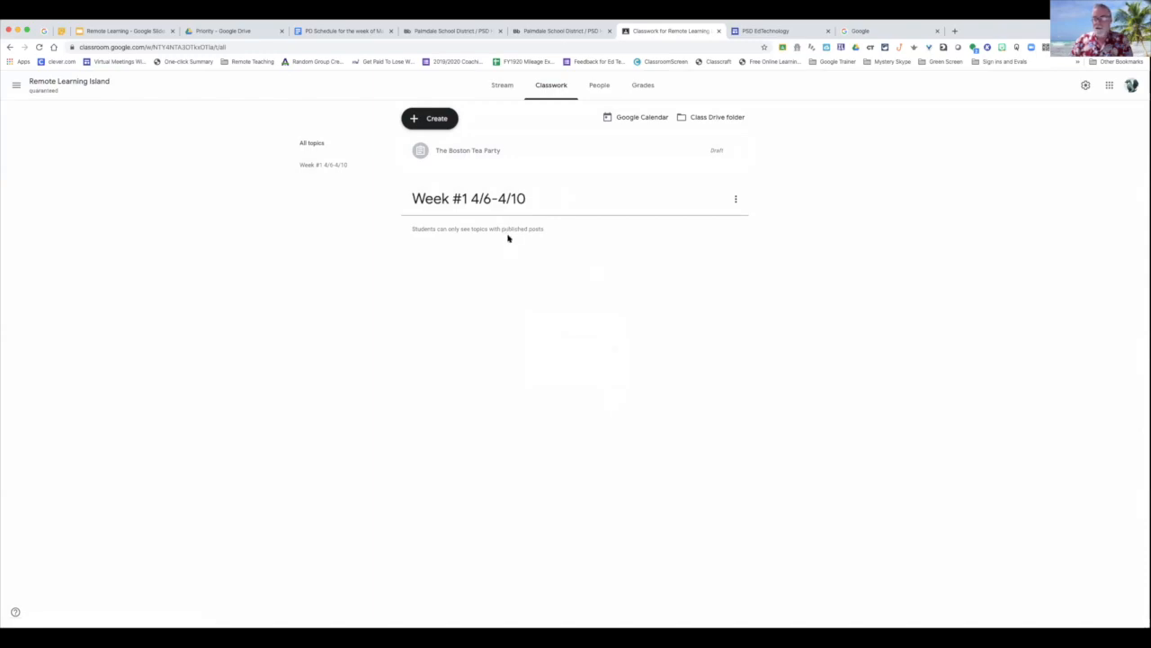
Step: Create a second classwork topic named "Week #2 4/13-17"
click(418, 120)
click(450, 239)
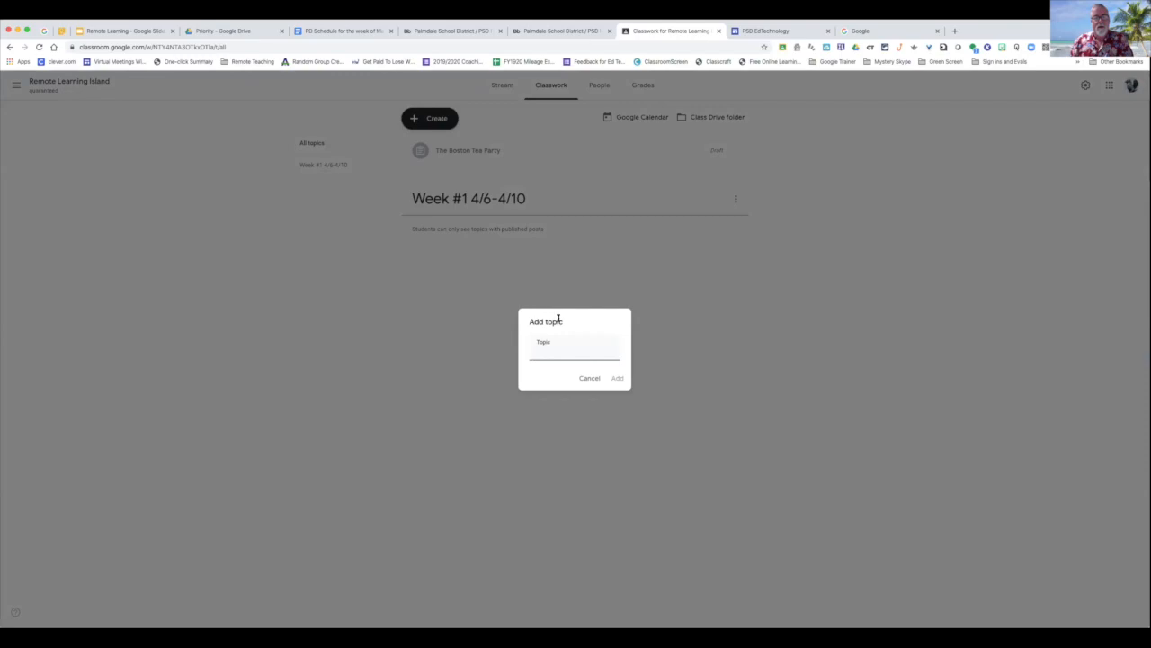
text(Week)
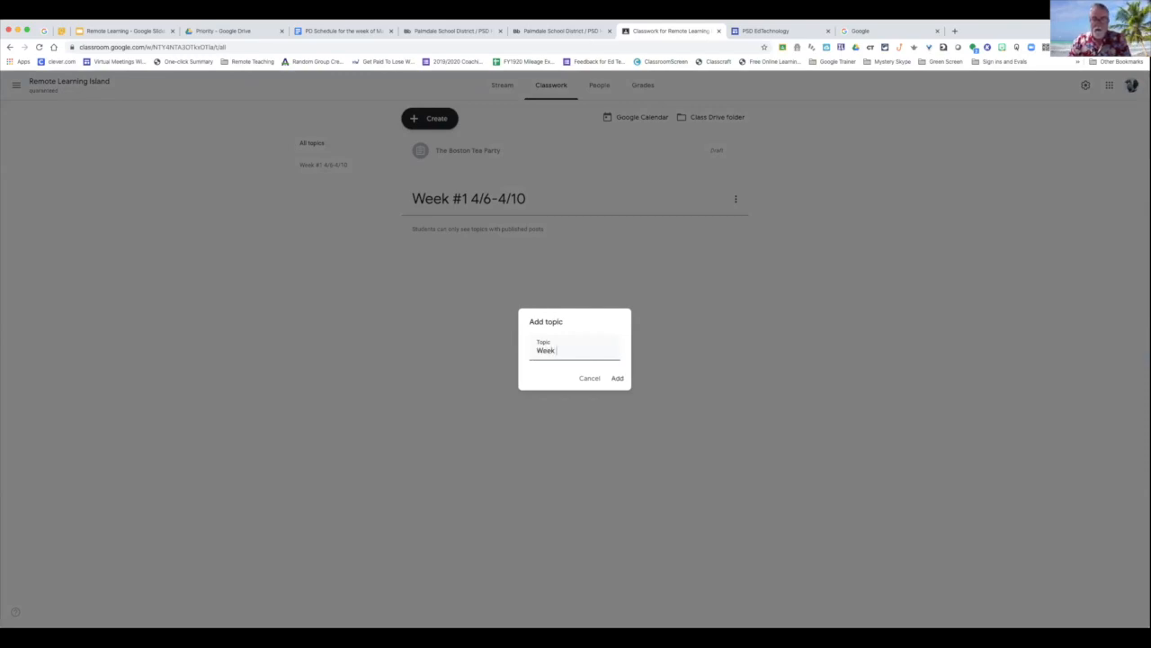
text( #2)
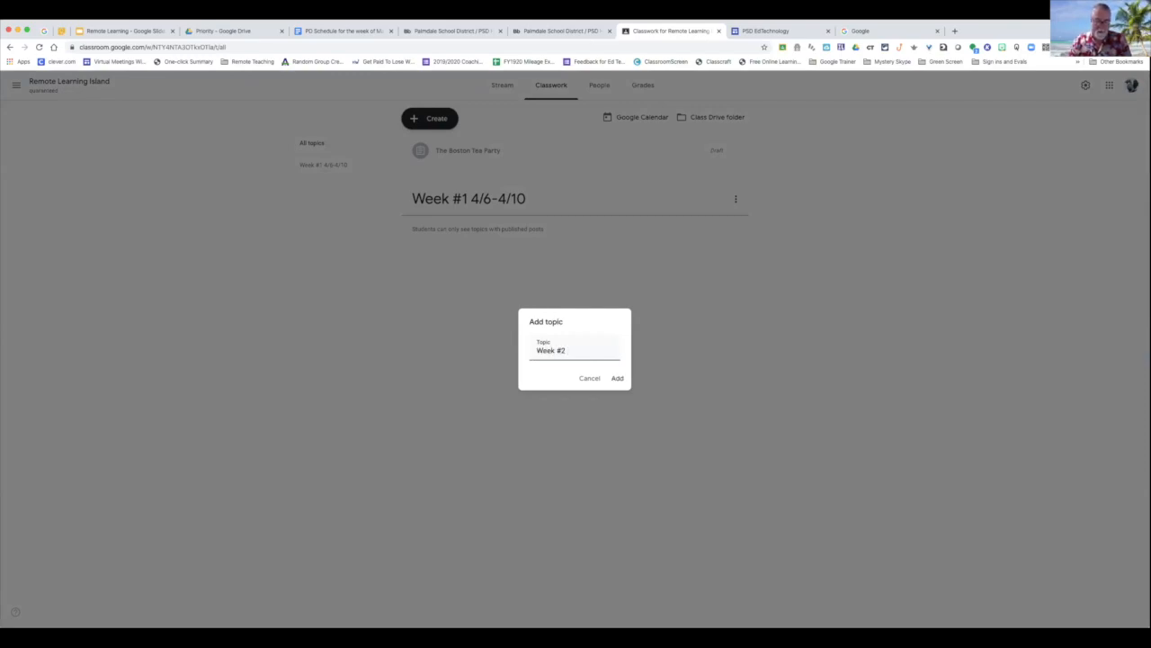
text( 4)
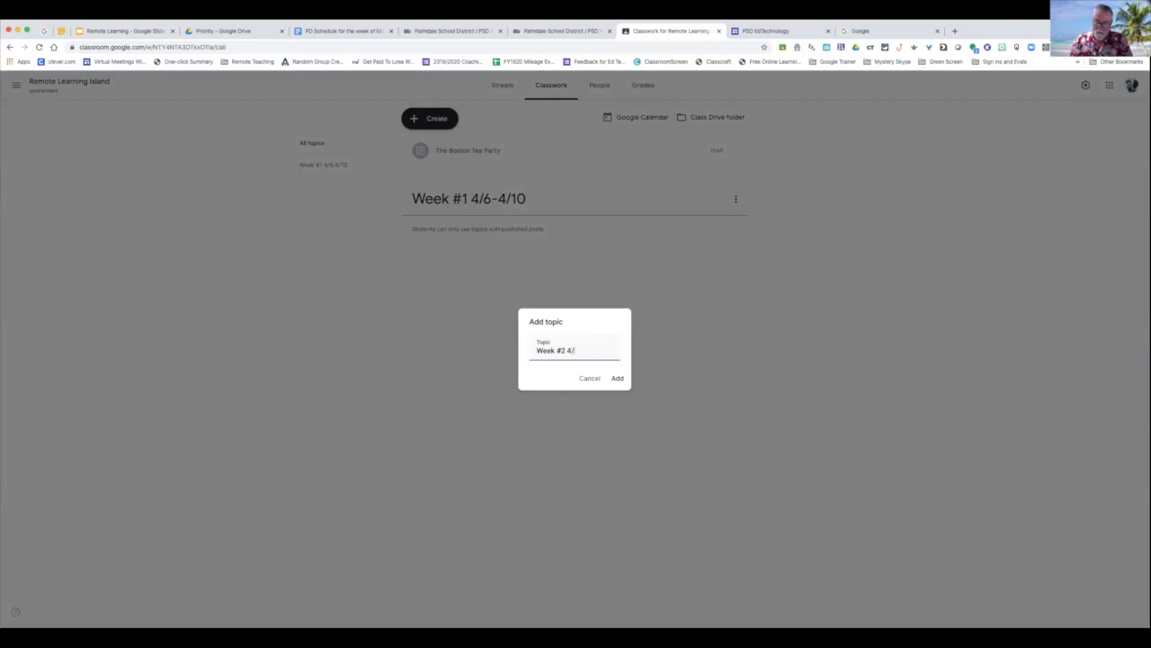
text(/13)
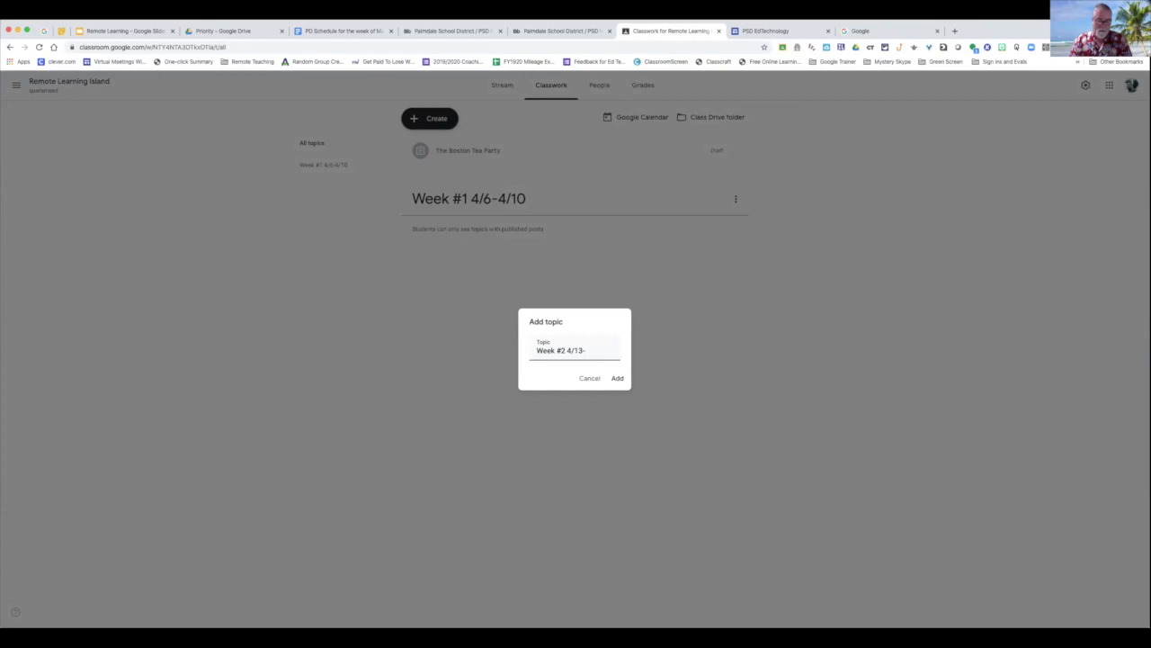
text(-)
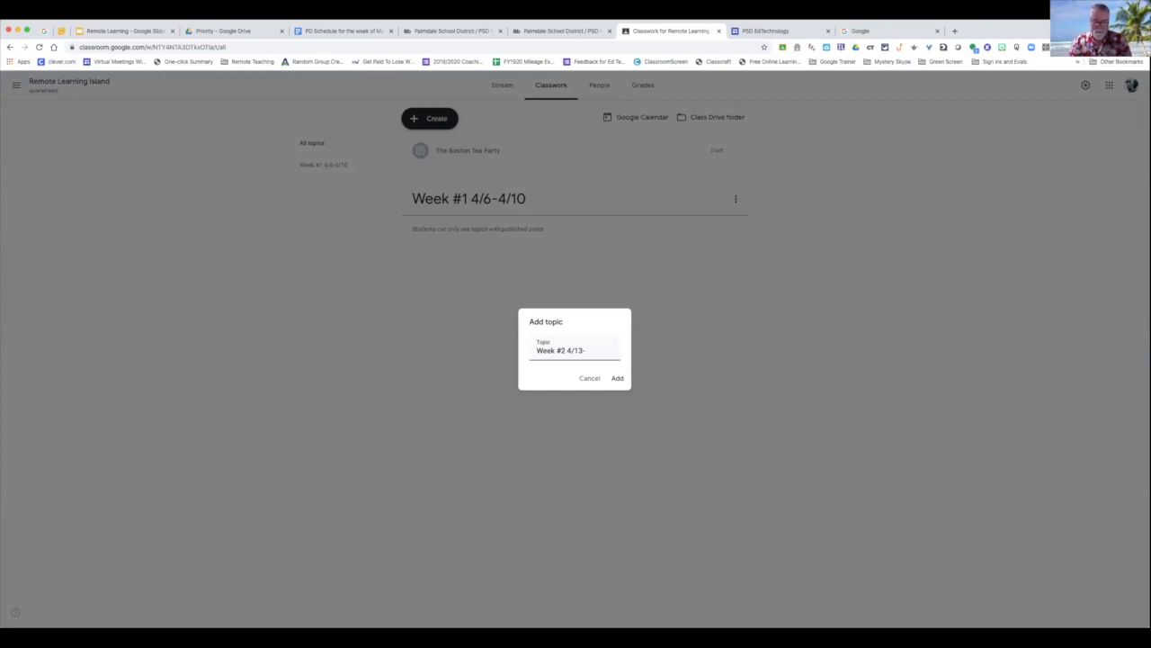
text(17)
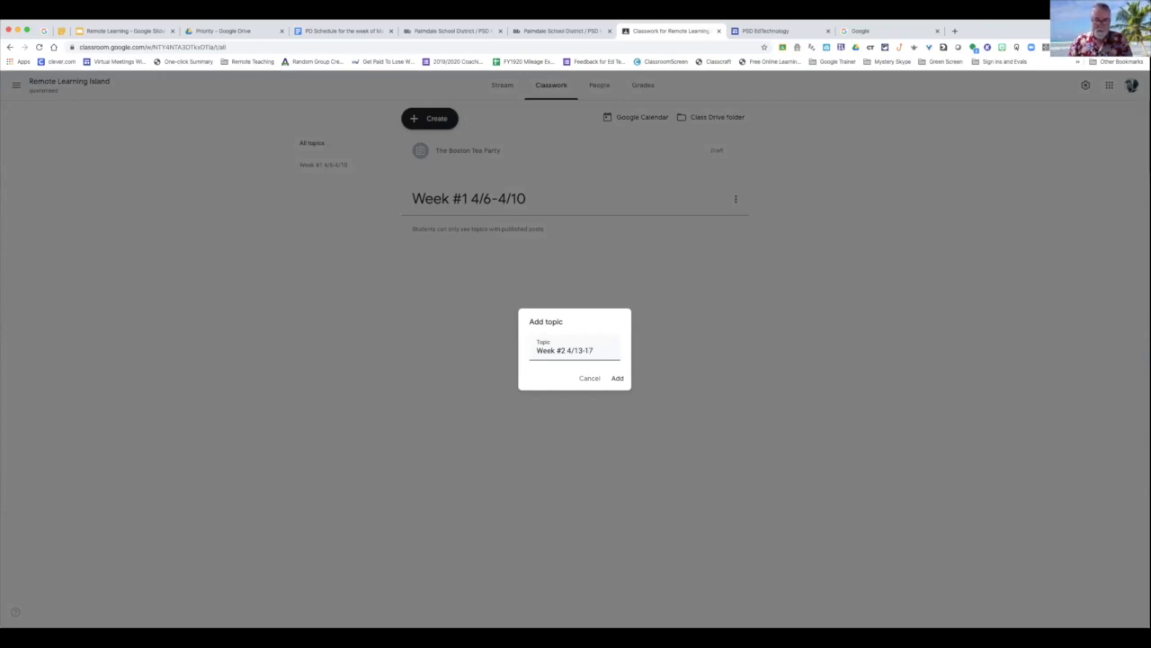
click(619, 381)
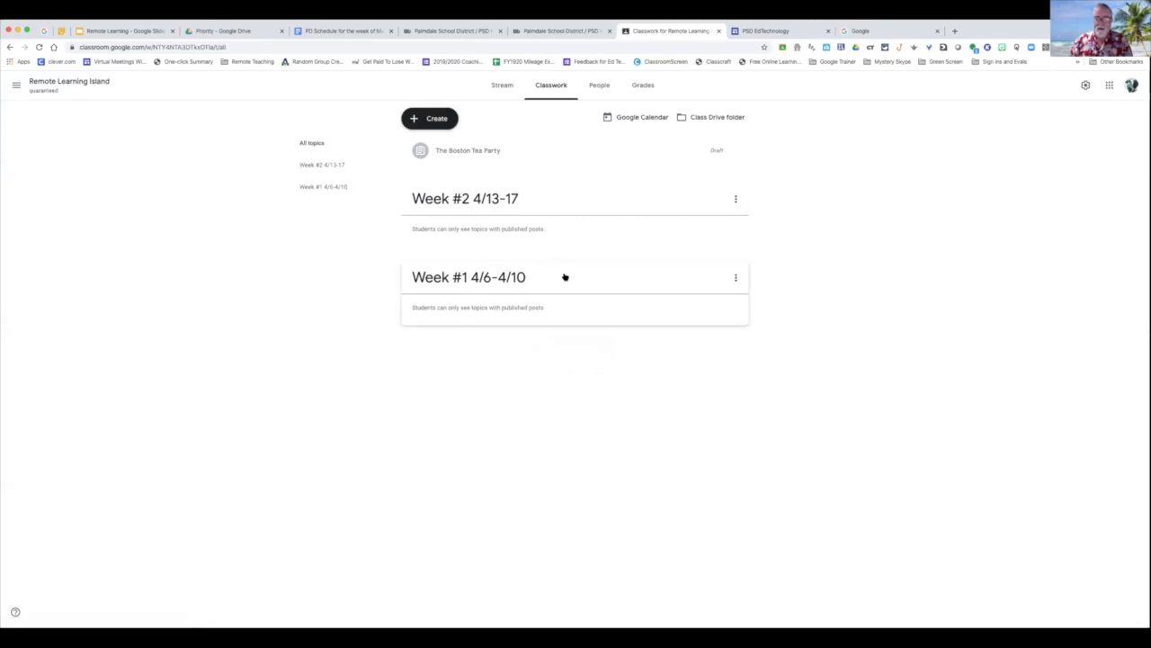
Step: Try reordering the topics with Week #1 above Week #2, and move Week #2 back above Week #1
drag(565, 278, 563, 204)
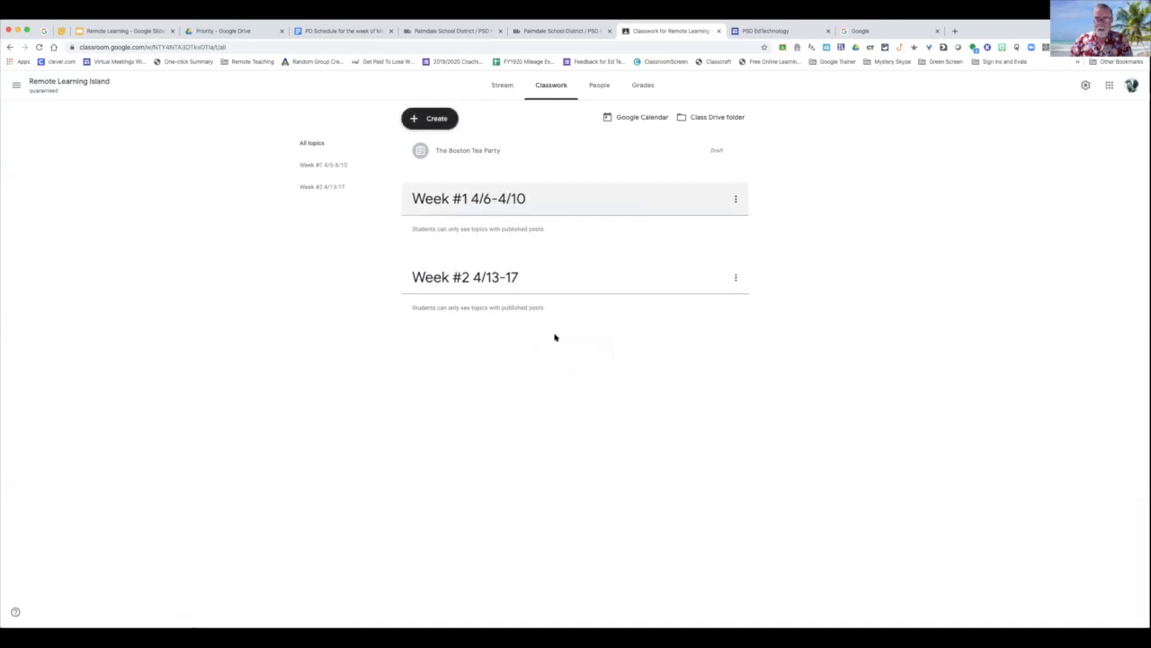
drag(509, 275, 511, 198)
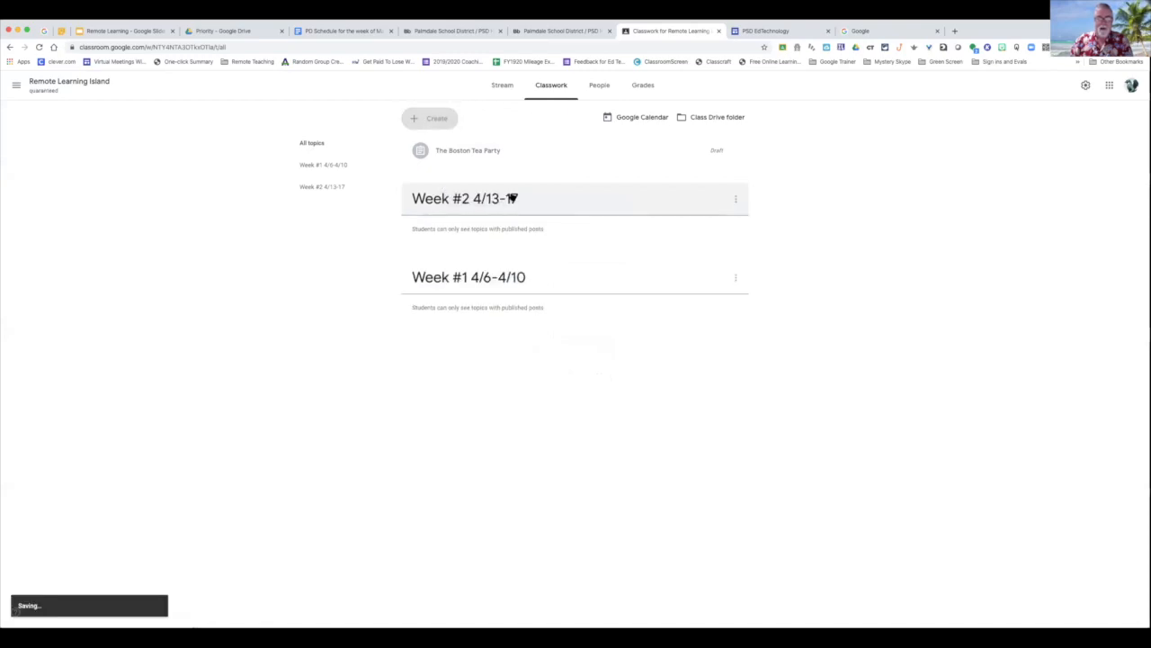
drag(527, 267, 530, 199)
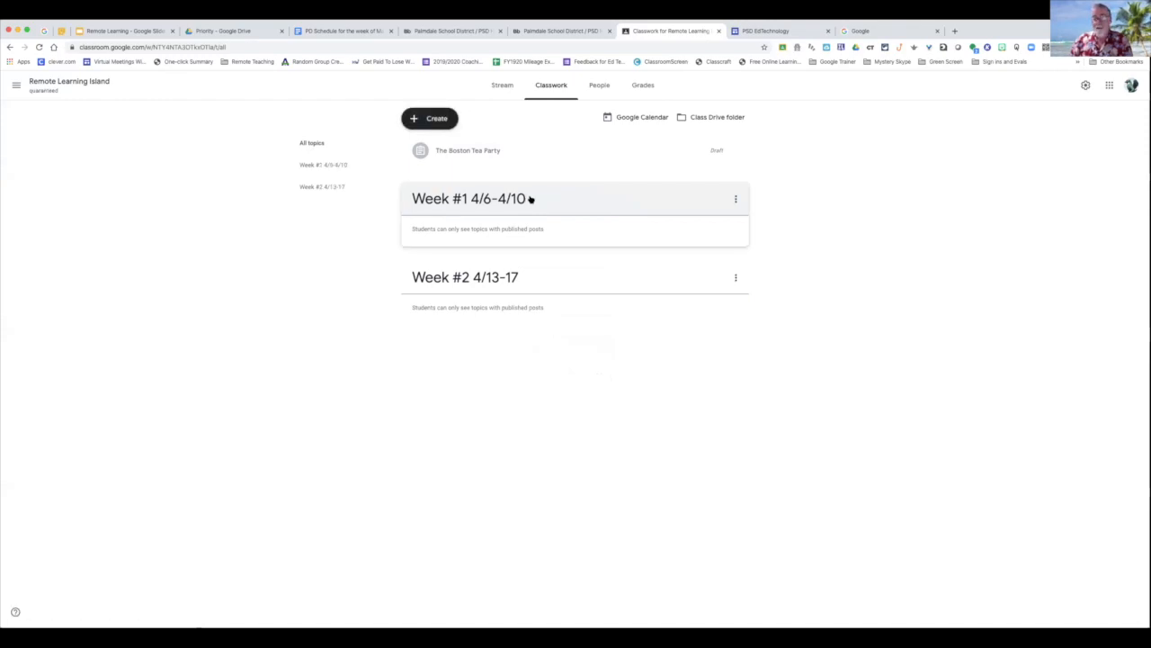
mouse_move(531, 199)
mouse_down()
mouse_move(538, 305)
mouse_move(545, 186)
mouse_up()
drag(543, 282, 545, 193)
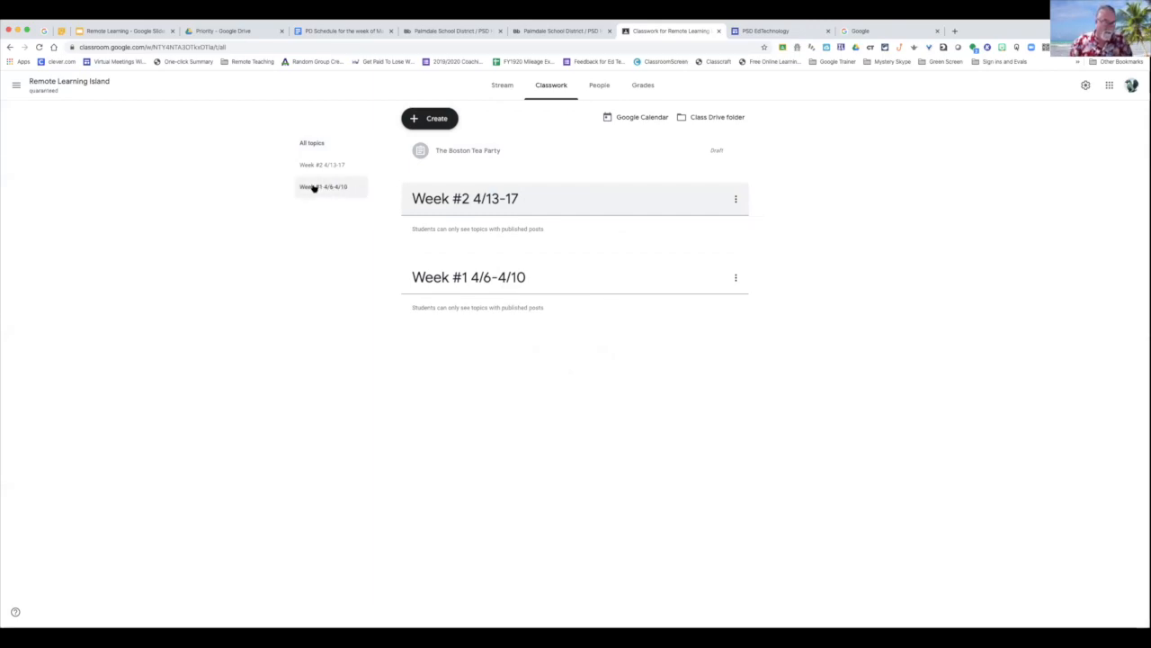
Step: View only the classwork under the Week #1 4/6-4/10 topic, and return to all topics
click(313, 192)
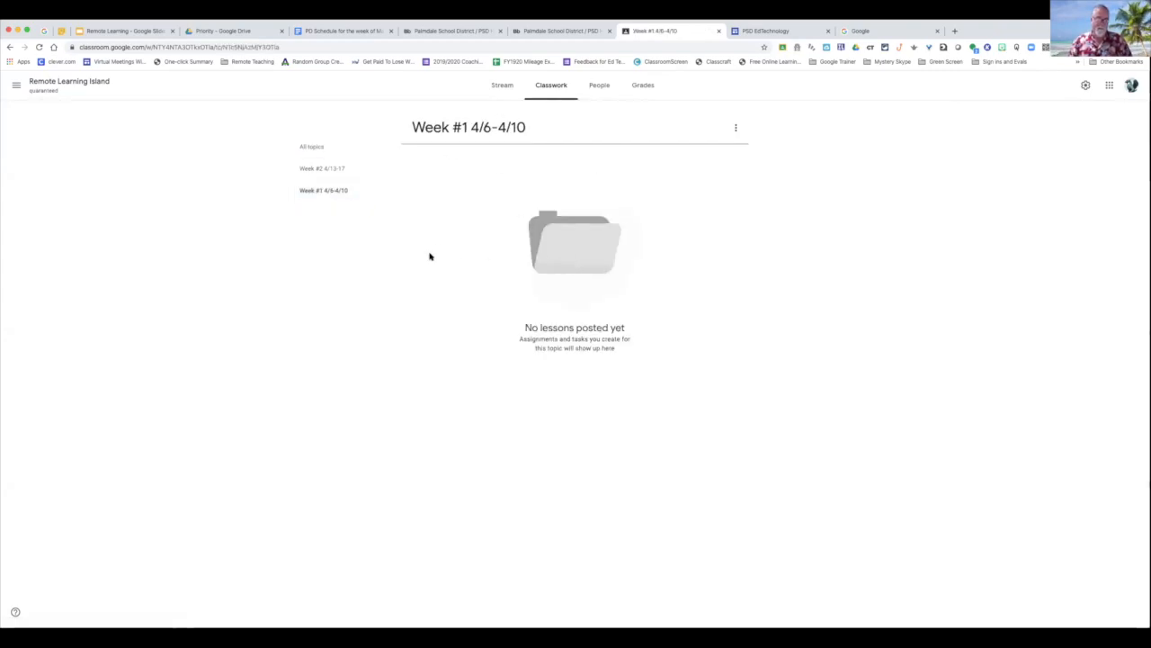
click(314, 149)
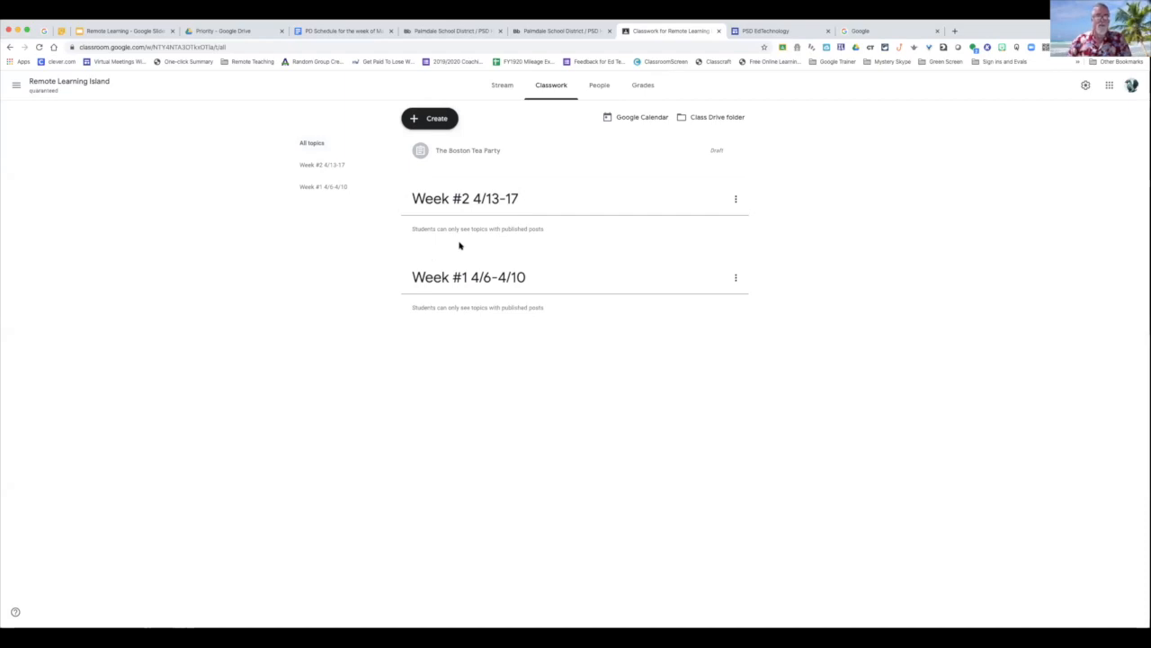
Step: Create a classwork question that asks "What is your anxiety level right now?"
click(436, 117)
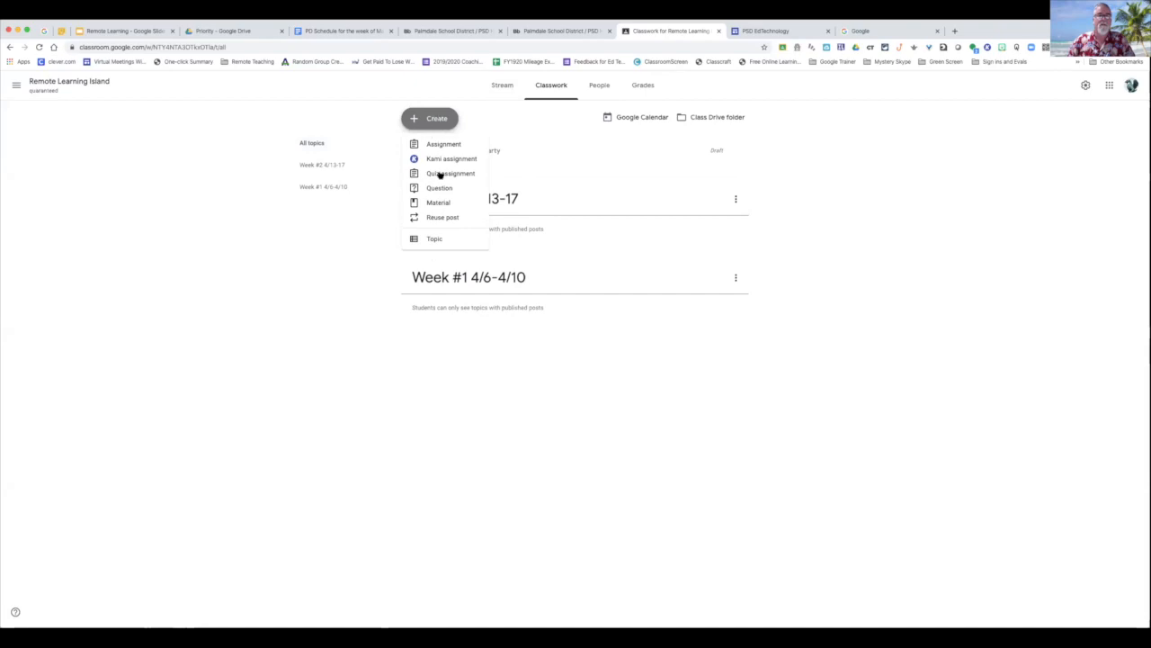
click(443, 188)
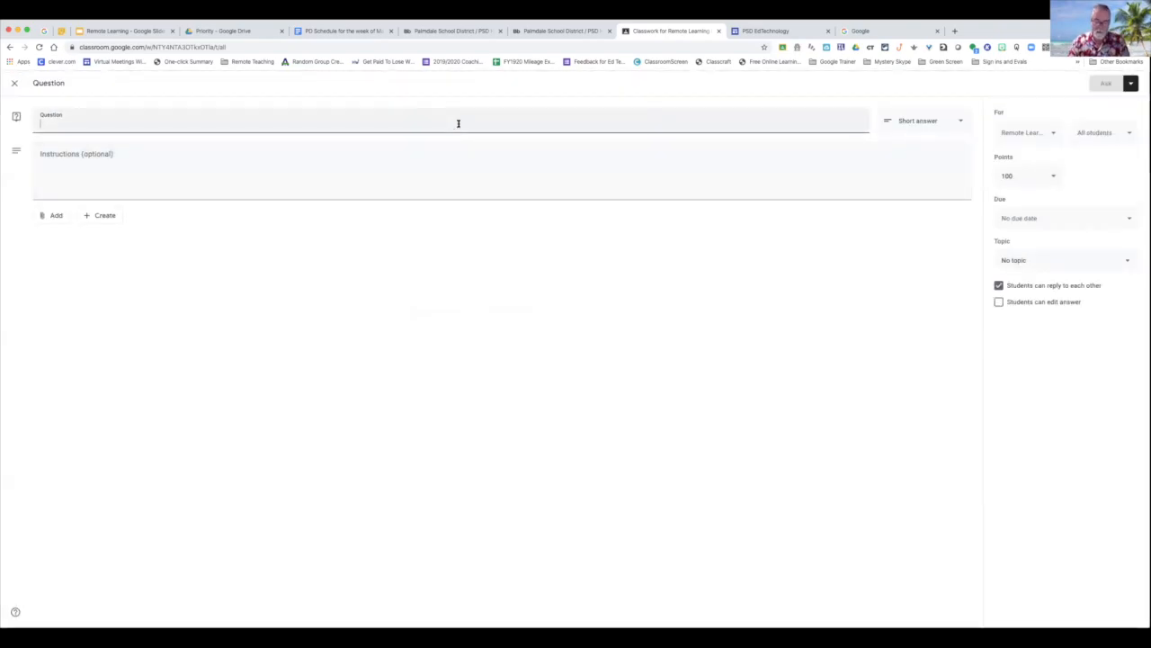
text(W)
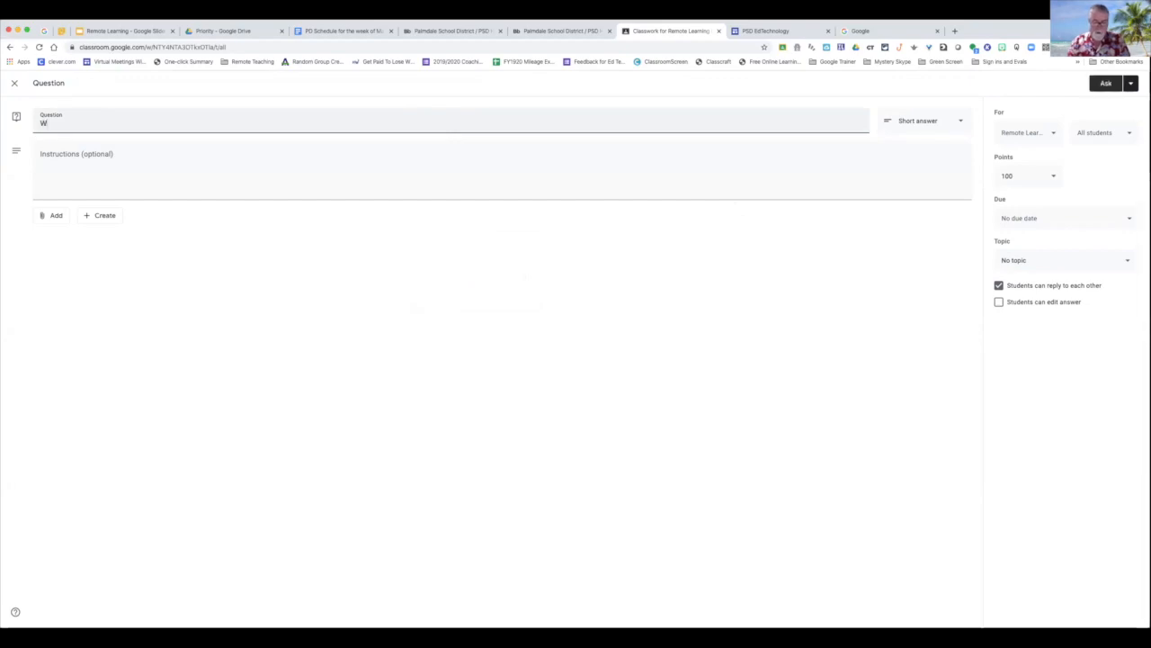
text(hat is your anxiety level right now)
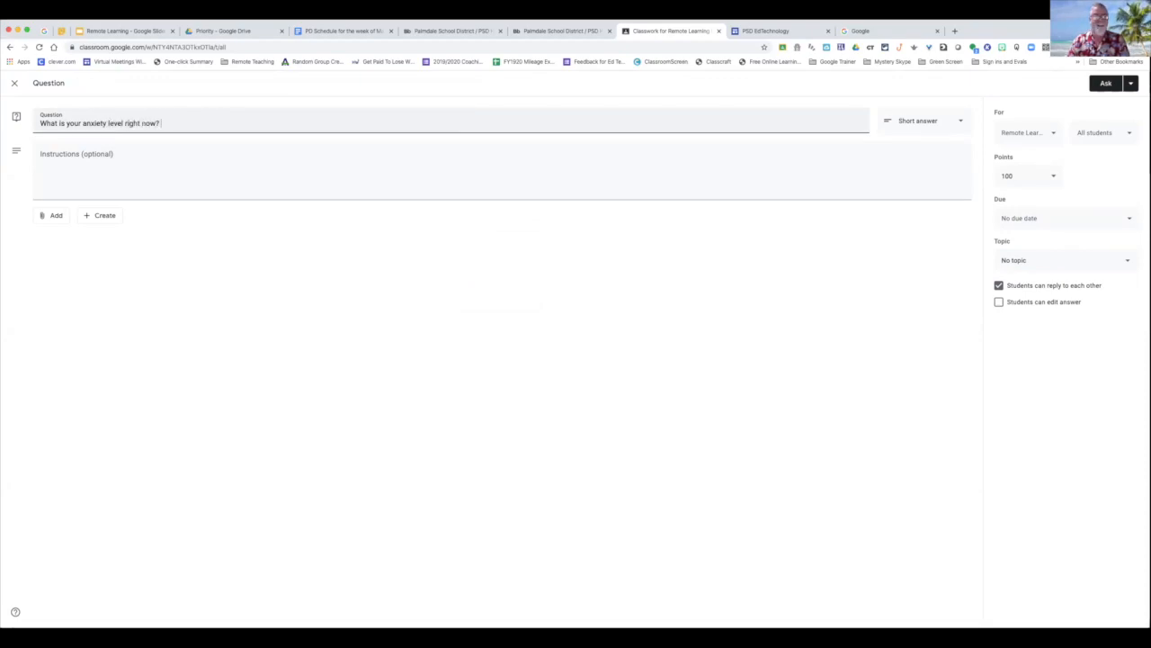
text(?)
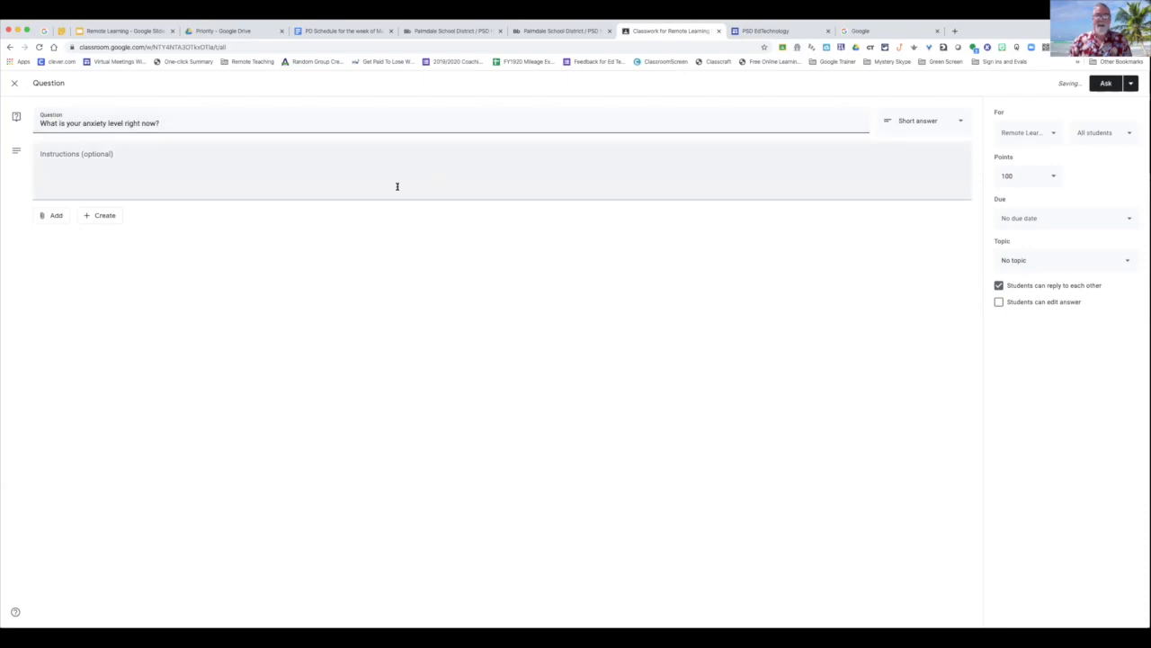
click(241, 151)
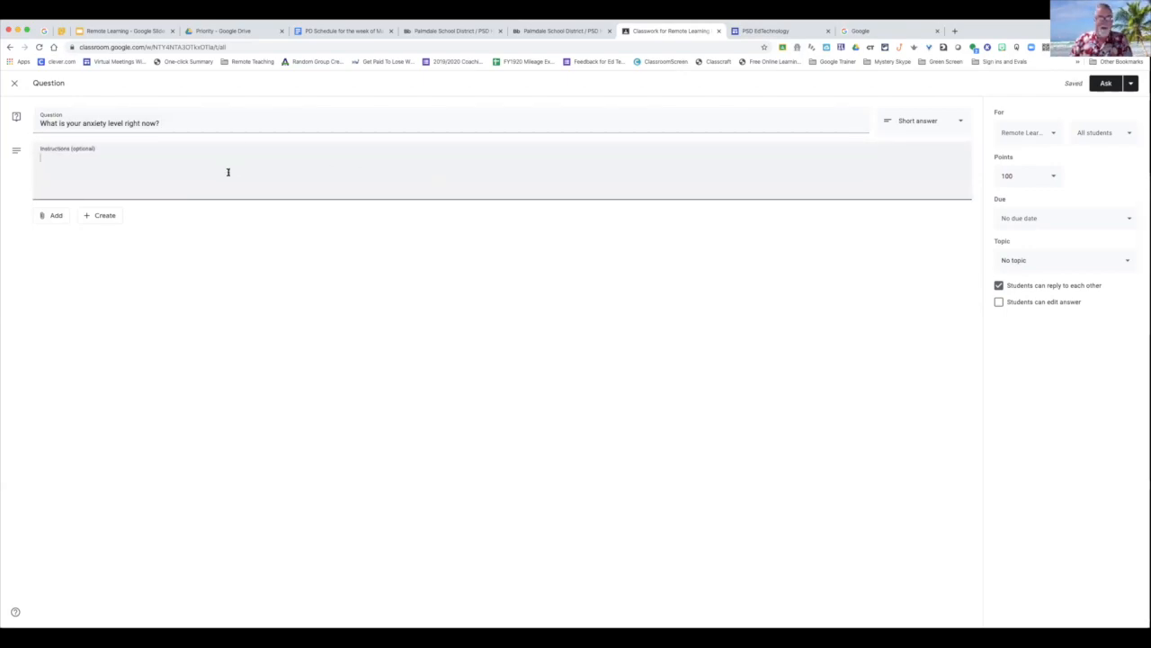
Step: Try the multiple choice format with options "I'm good" and "HEEEEELLLLPPP!", and switch the question back to short answer
click(958, 120)
click(942, 141)
click(119, 212)
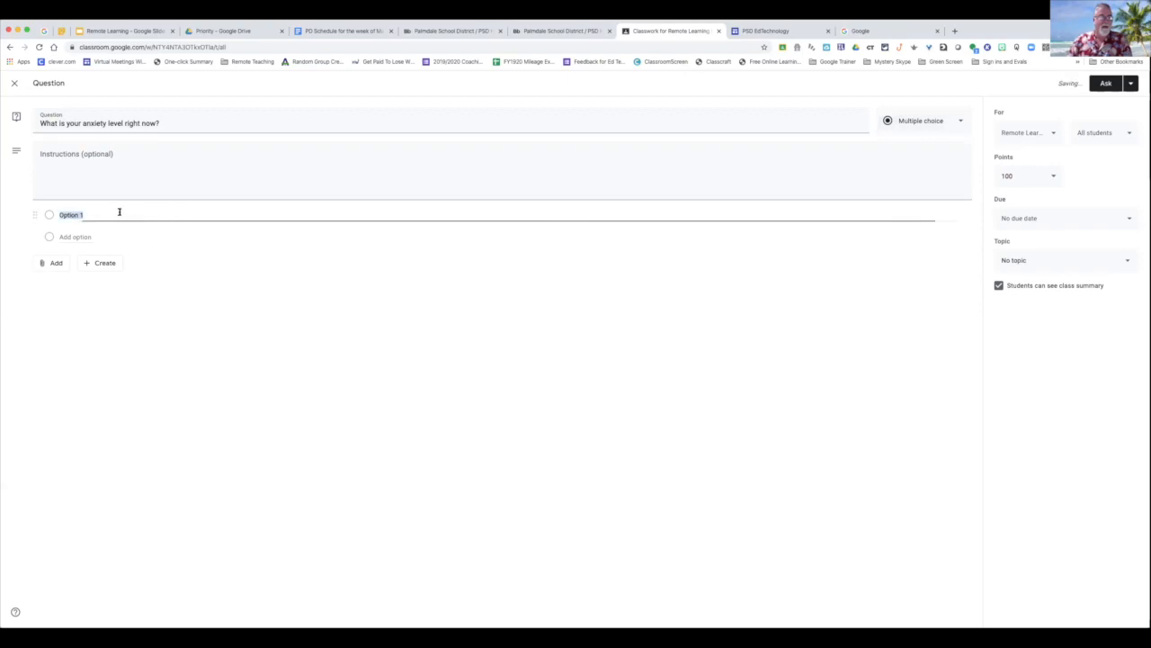
text(0)
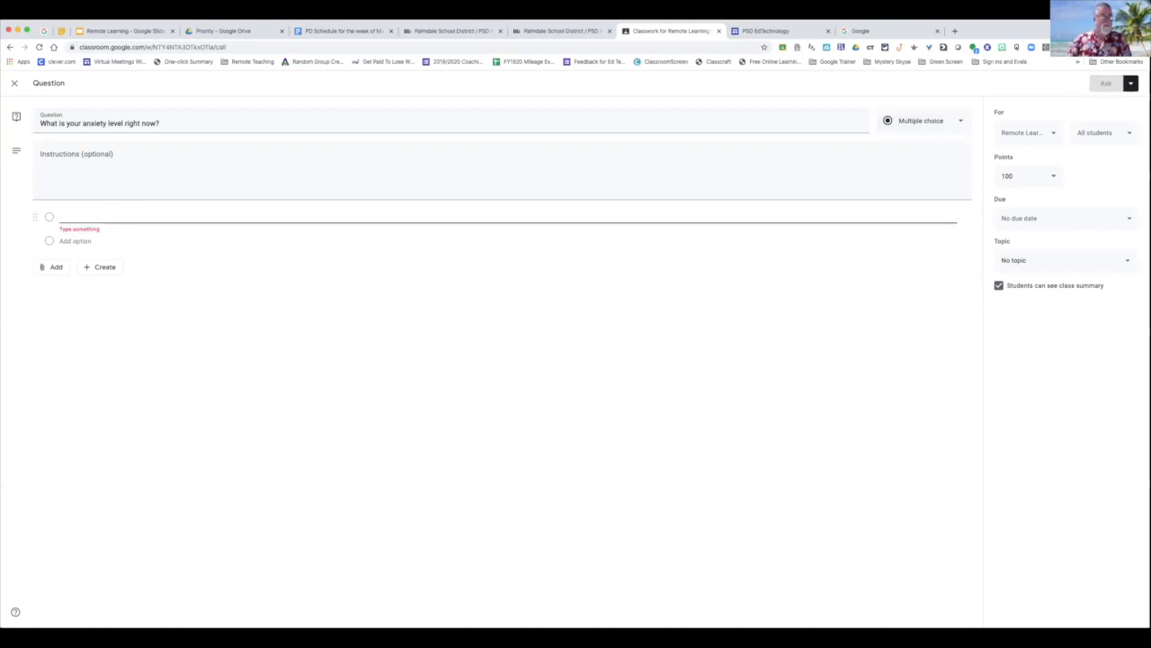
text(I'm)
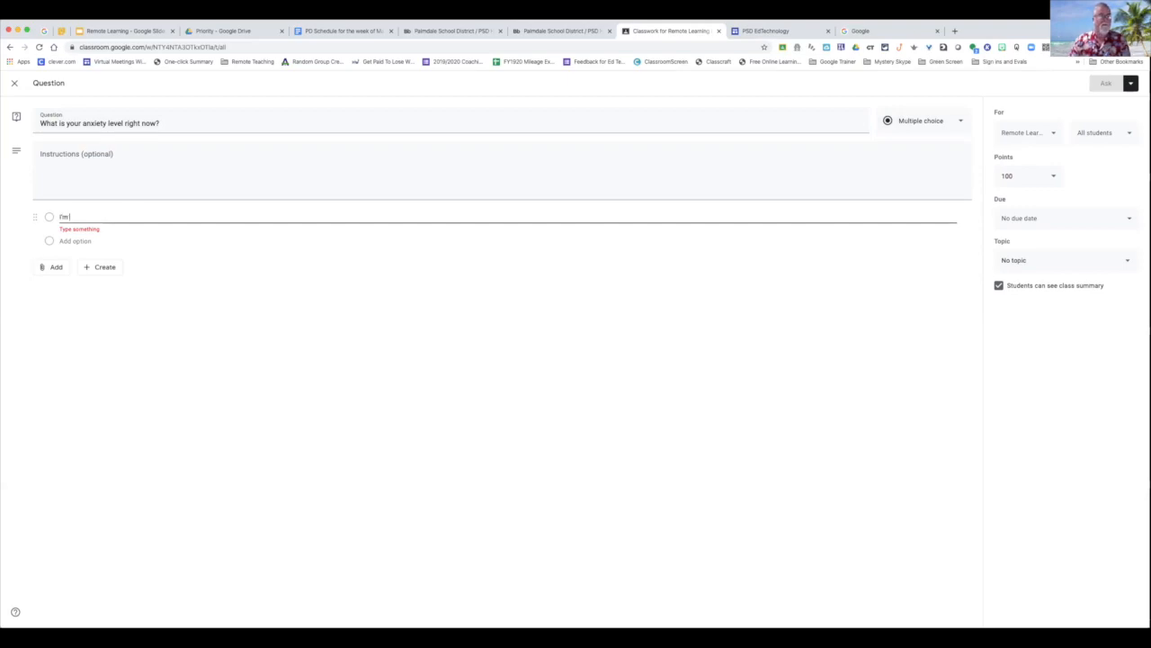
text( good)
click(106, 236)
text(HEEEEELLLLPPP!)
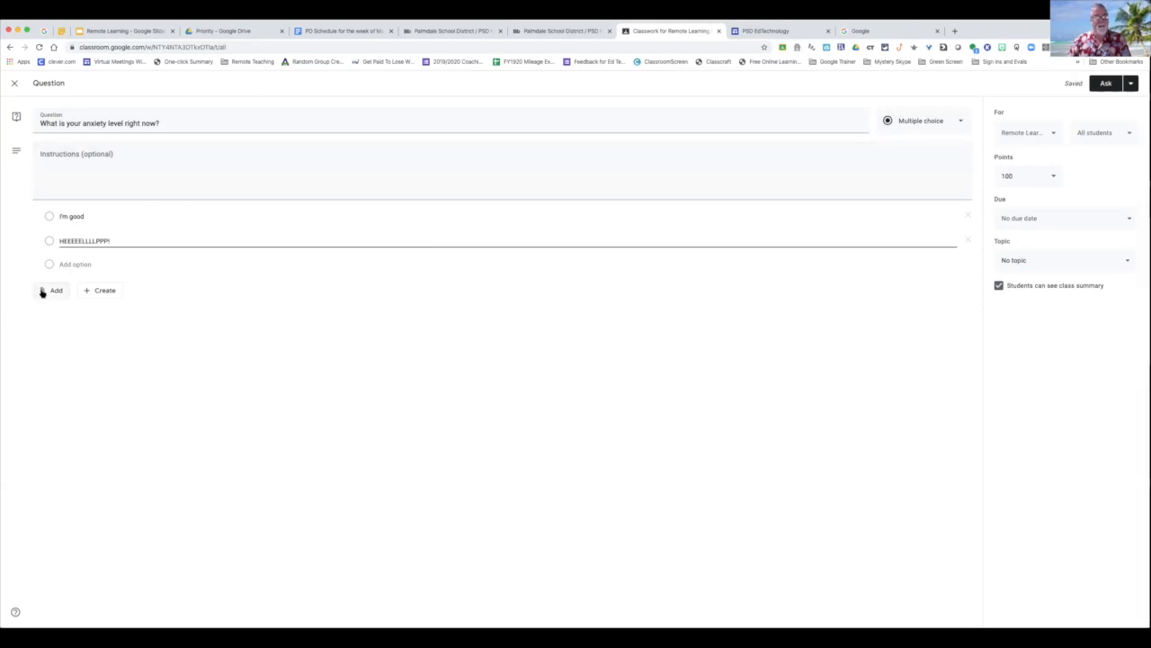
click(958, 123)
click(930, 102)
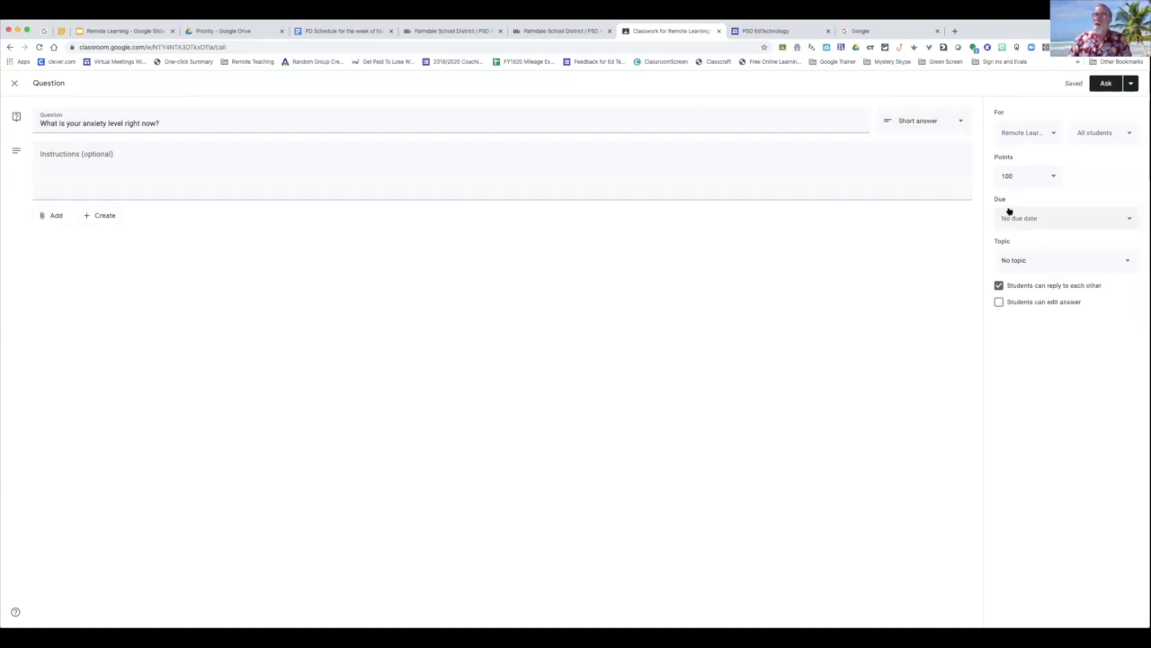
Step: Check which students the question is assigned to, and set its points to Ungraded
click(1129, 134)
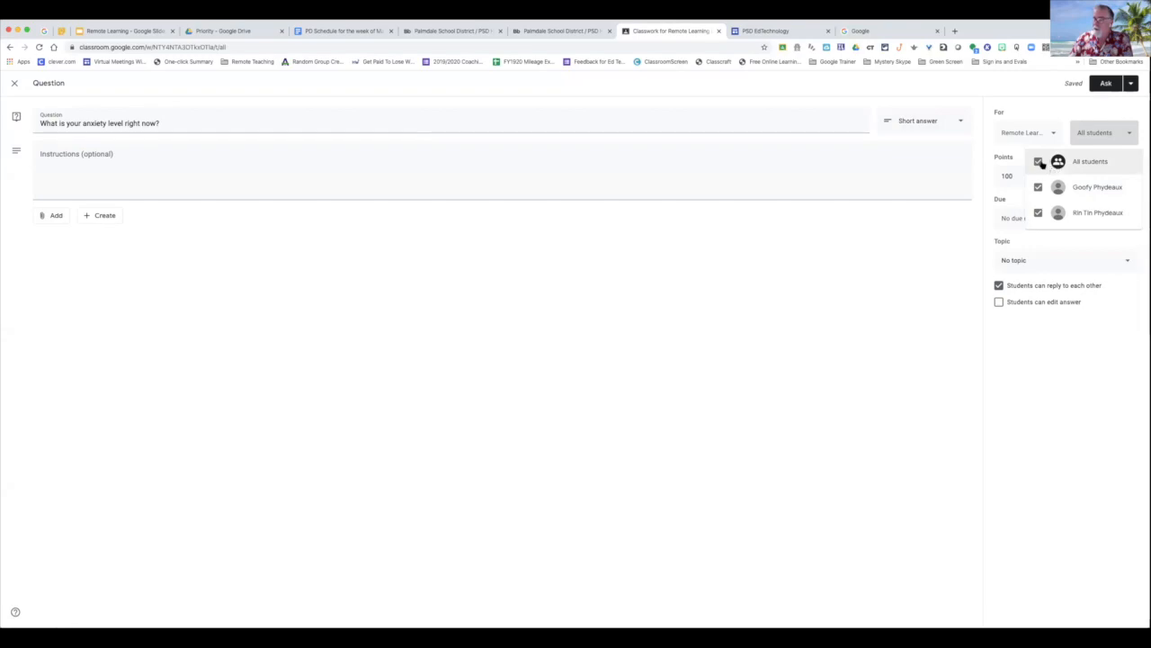
click(1124, 133)
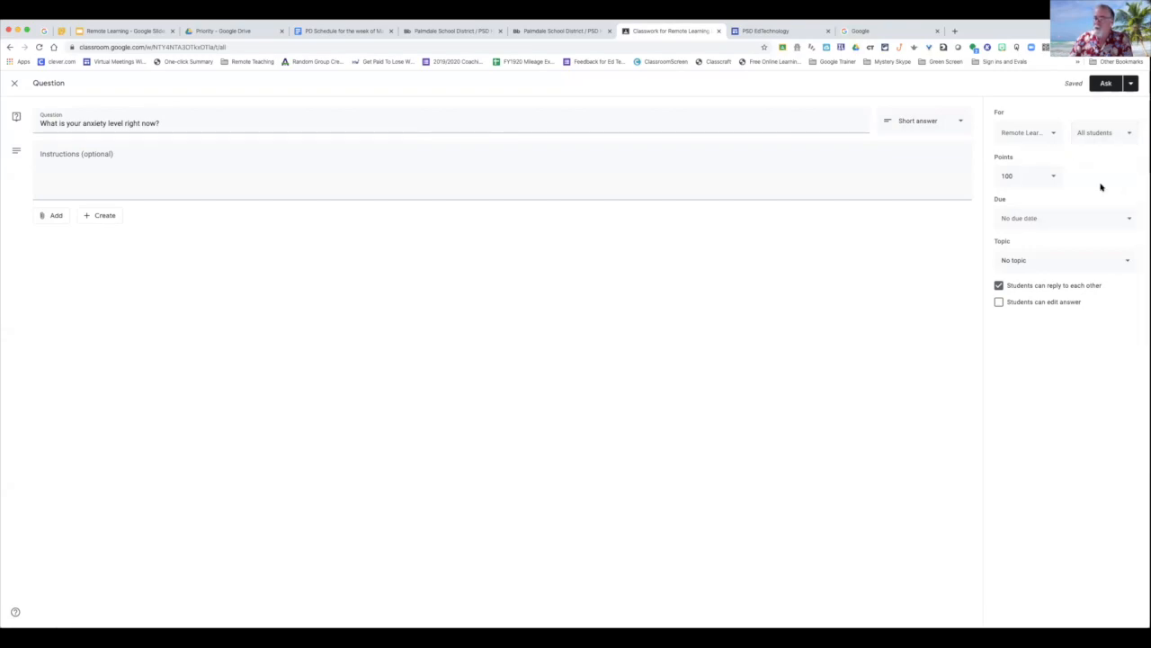
click(1052, 179)
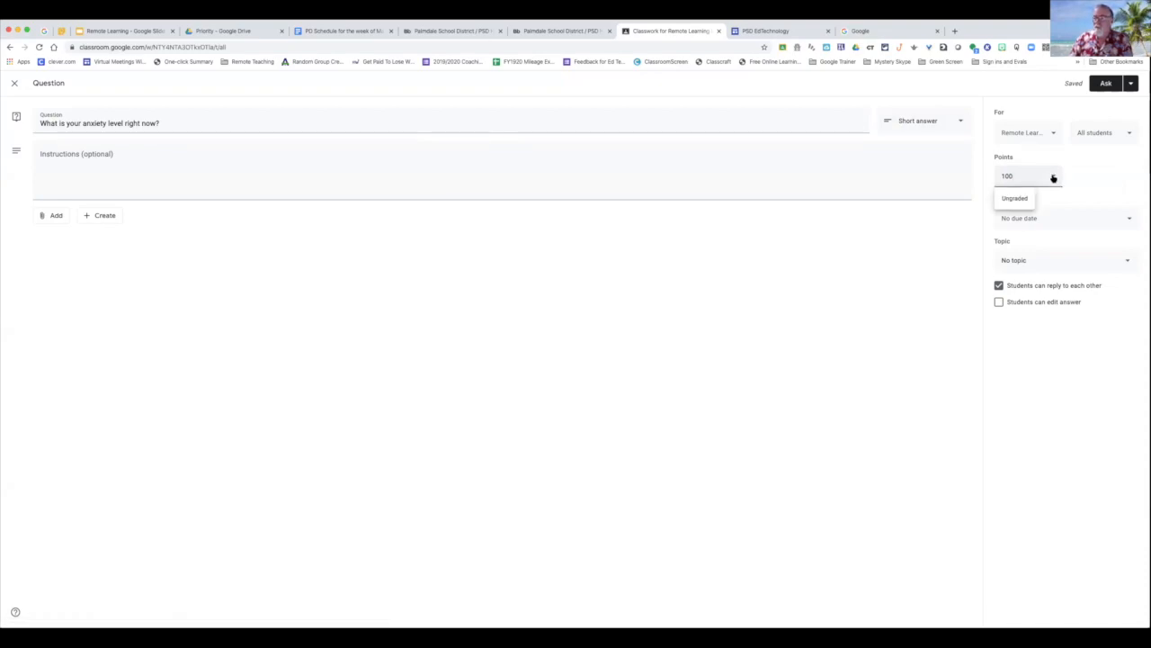
click(1015, 197)
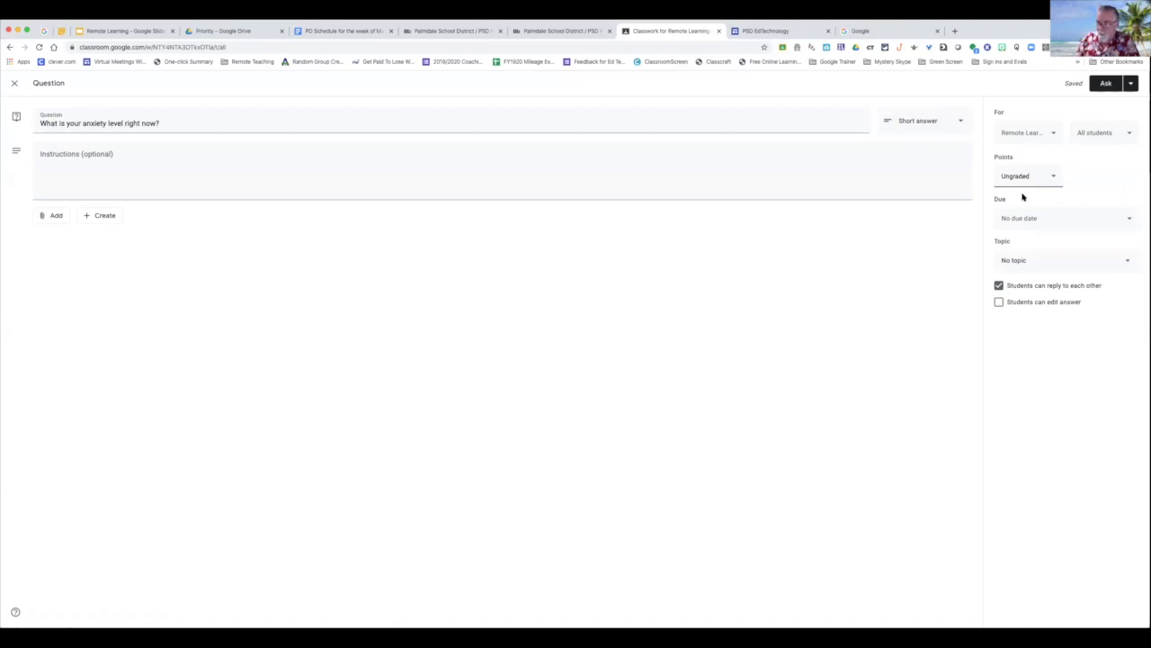
Step: Set the question's due date to Apr 10, 2020 and its due time to 5:00 PM
click(1130, 219)
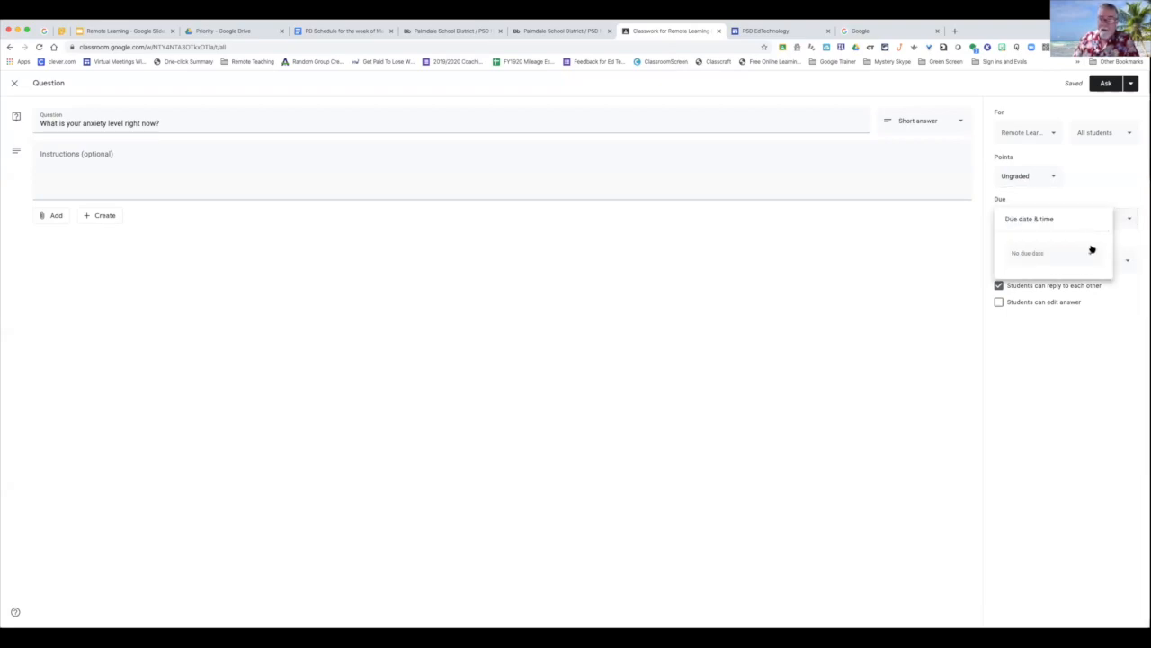
click(1091, 253)
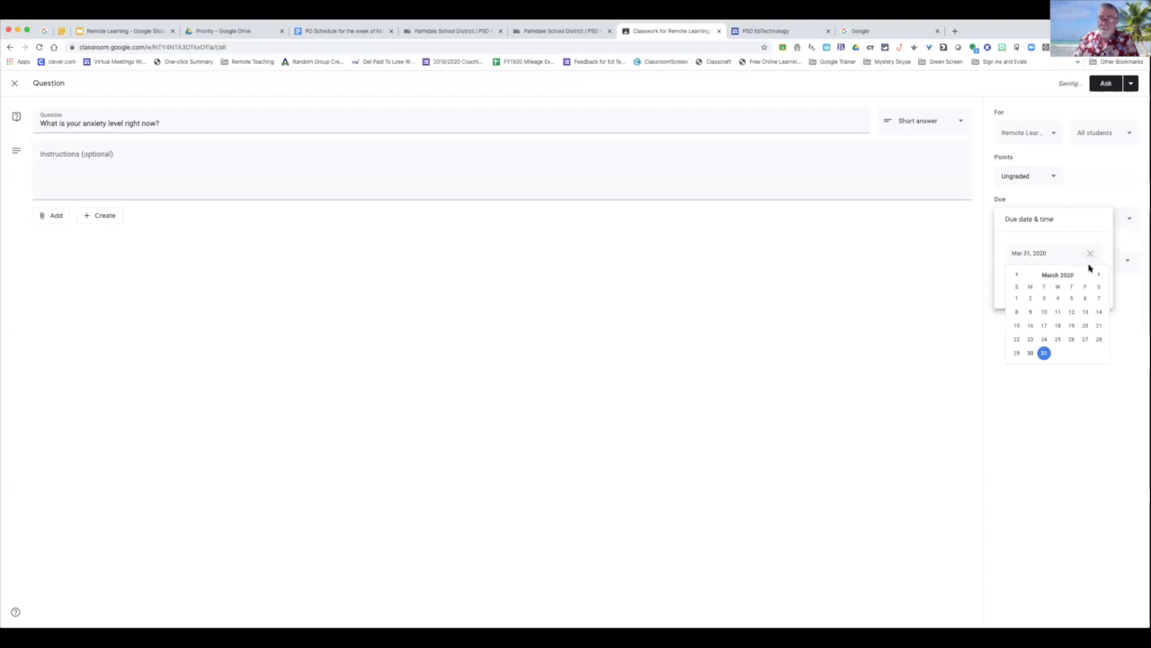
click(1098, 275)
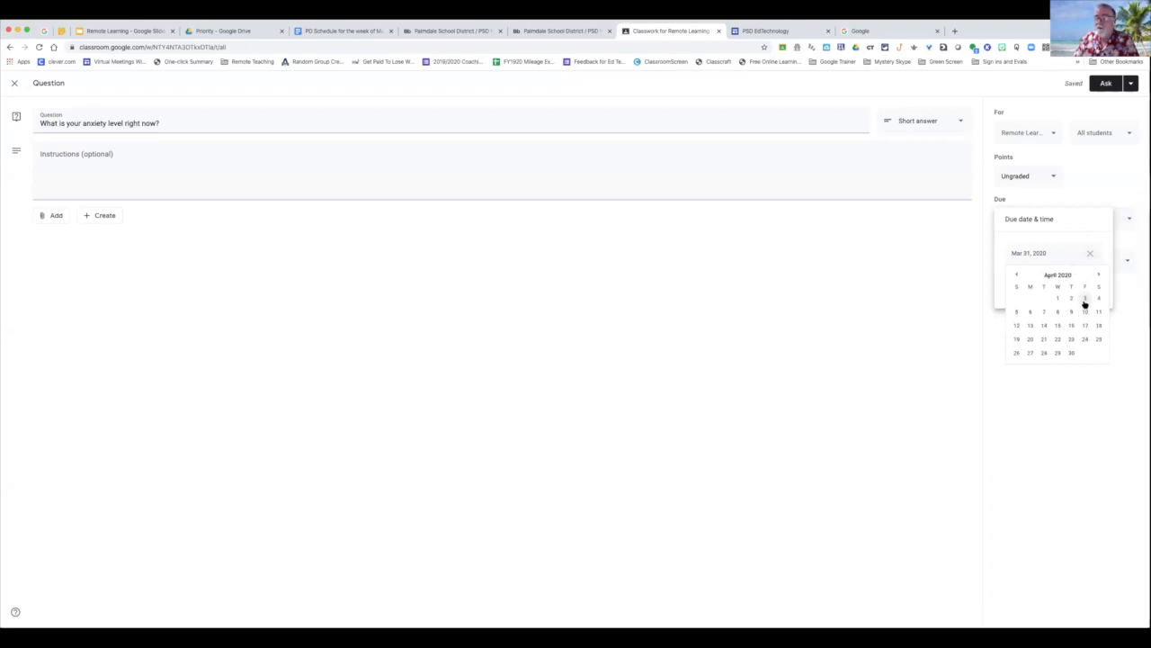
click(1084, 312)
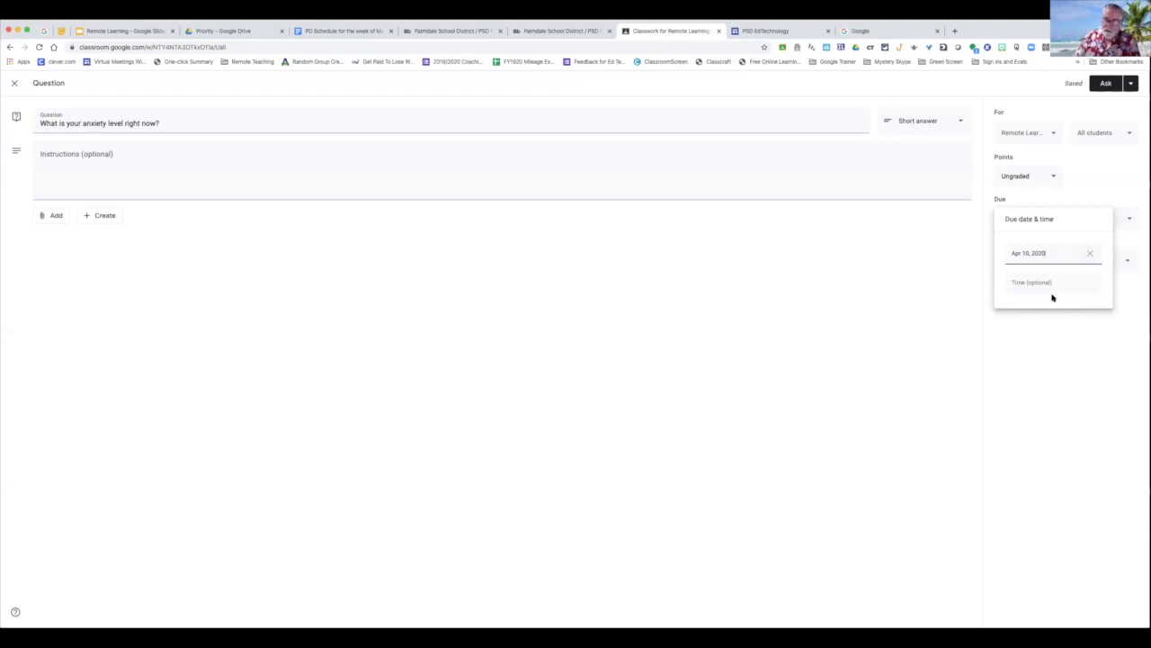
click(1036, 282)
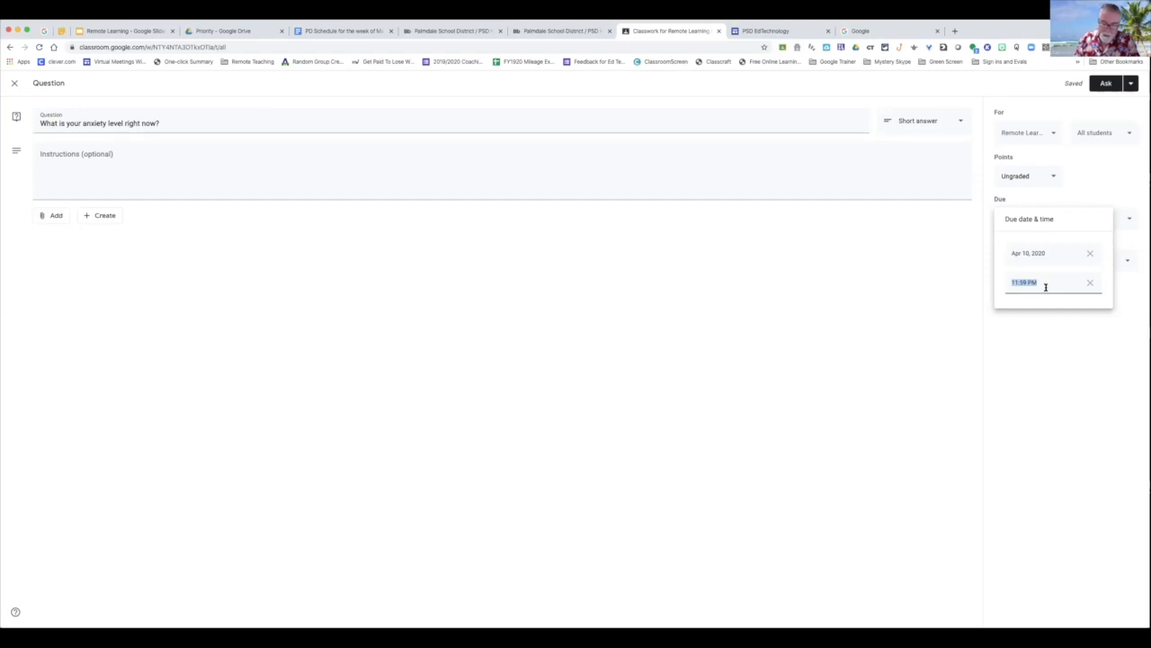
text(5:00)
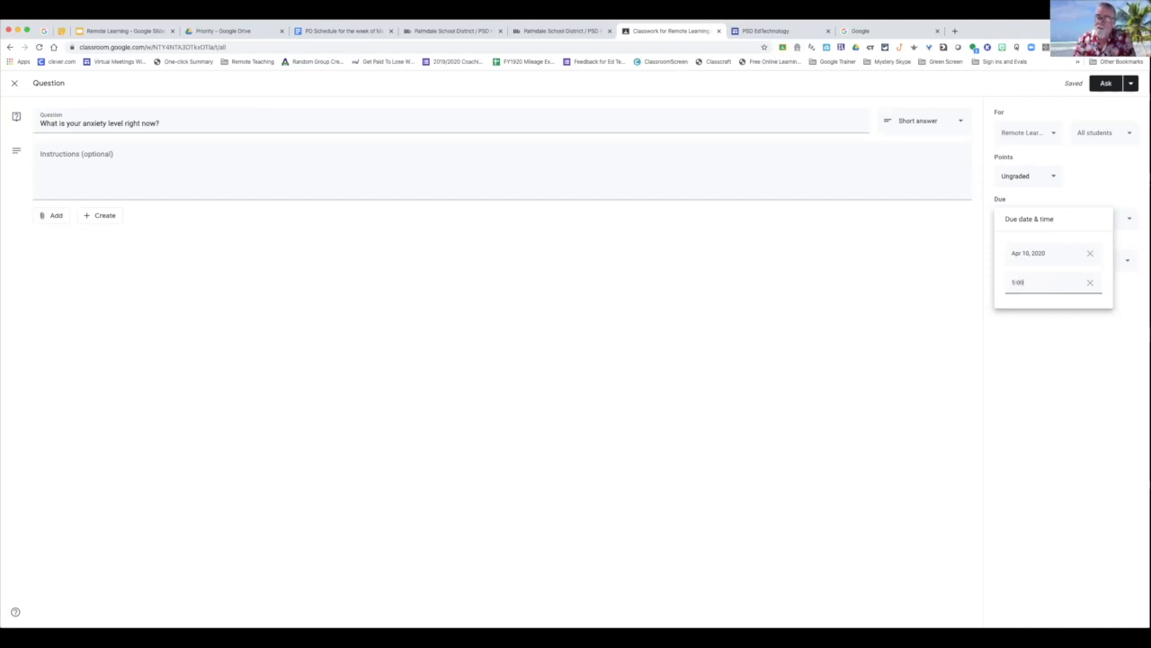
text( PM)
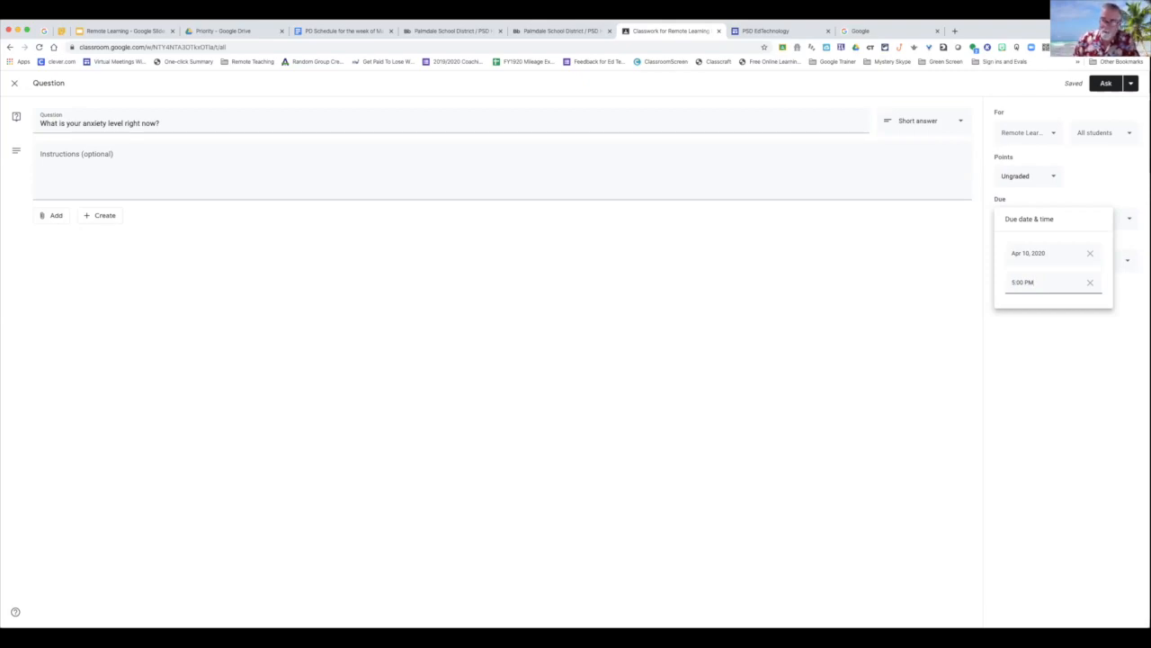
click(1058, 361)
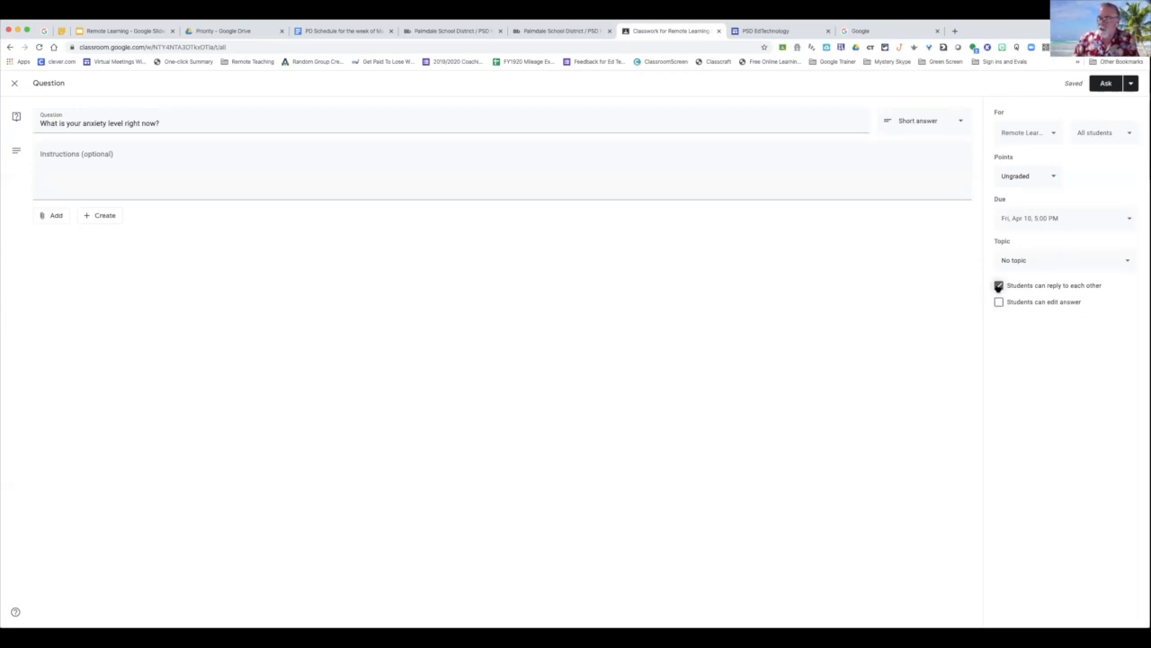
Step: Try the student reply and answer-editing options, and leave both disabled for the question
click(999, 286)
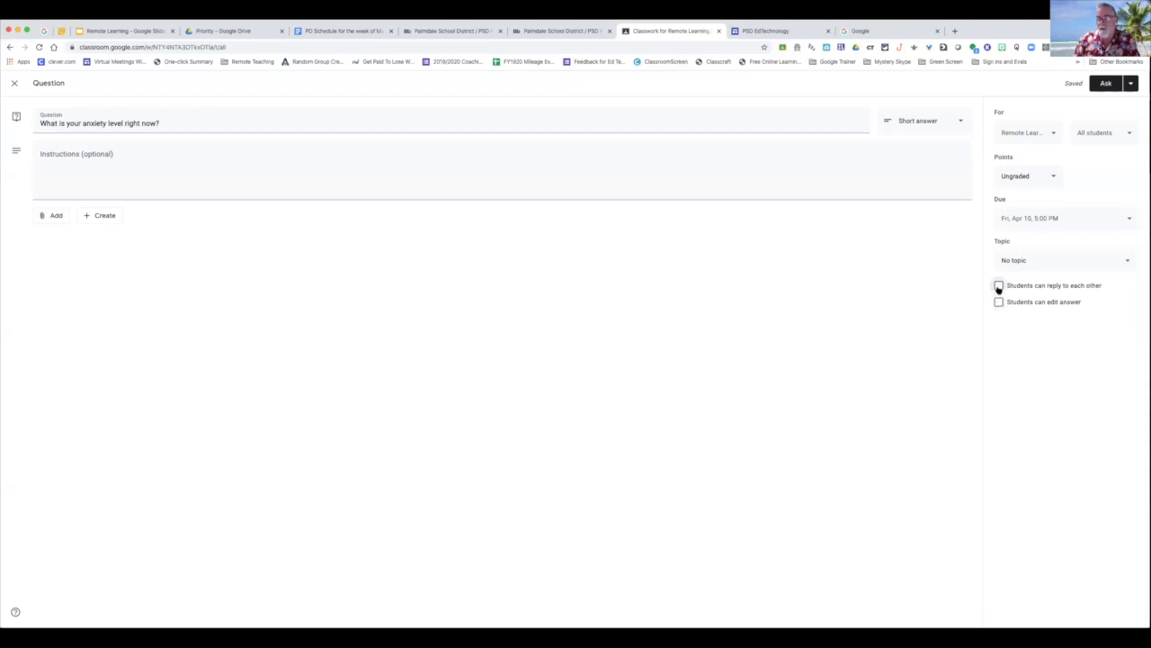
click(999, 303)
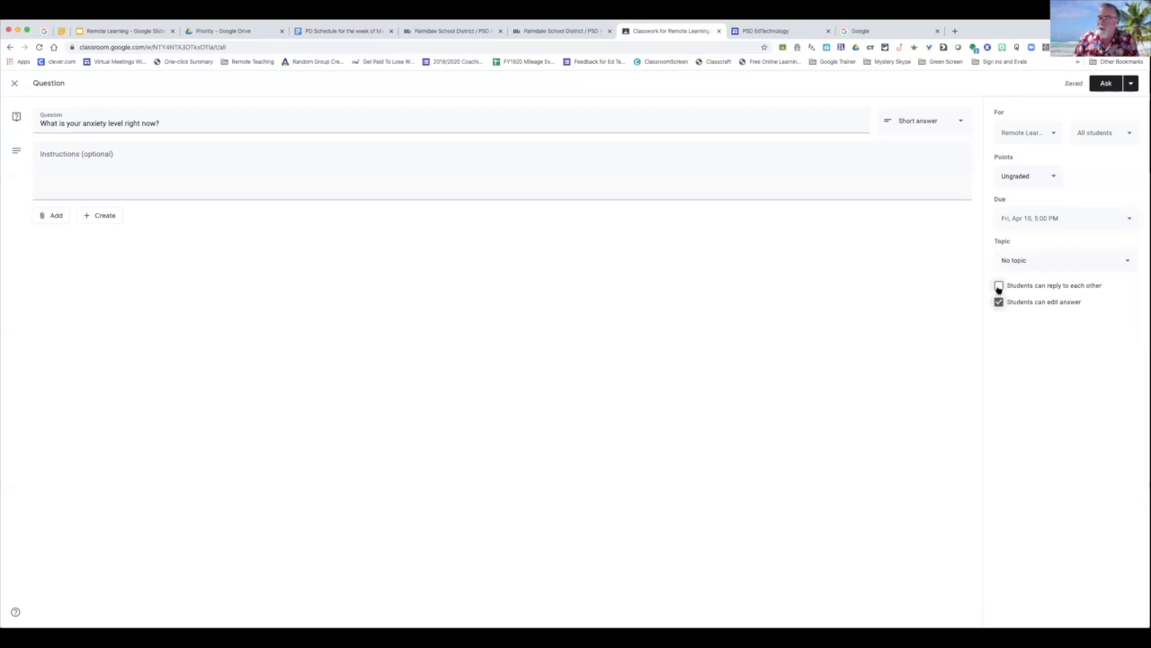
click(999, 285)
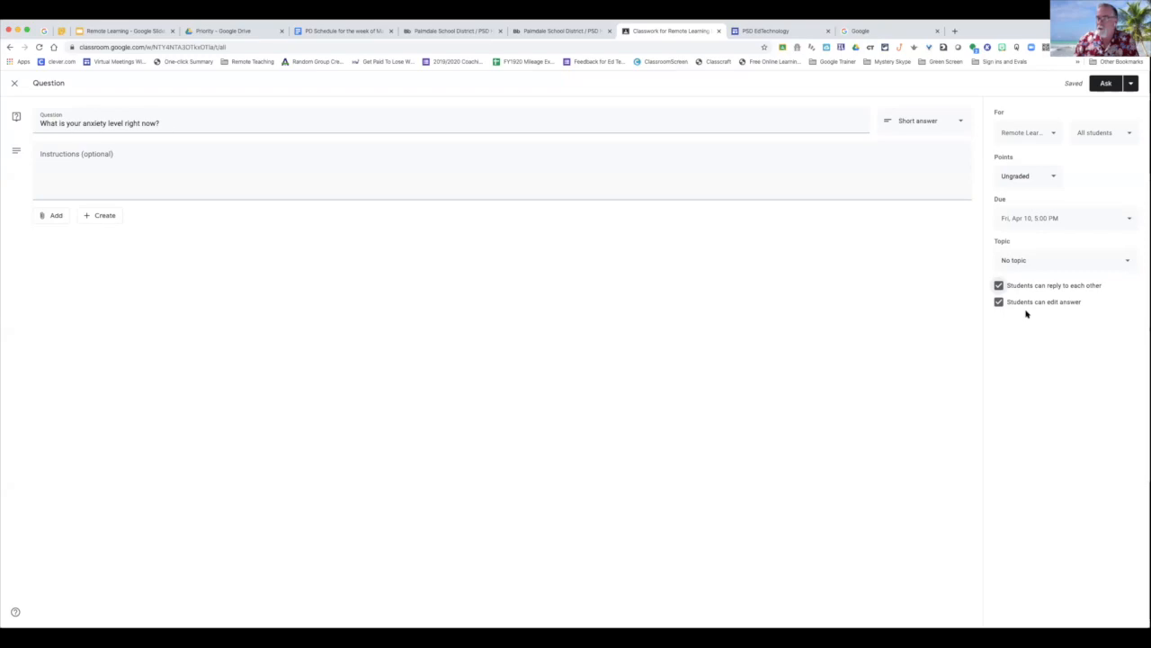
click(999, 302)
click(998, 285)
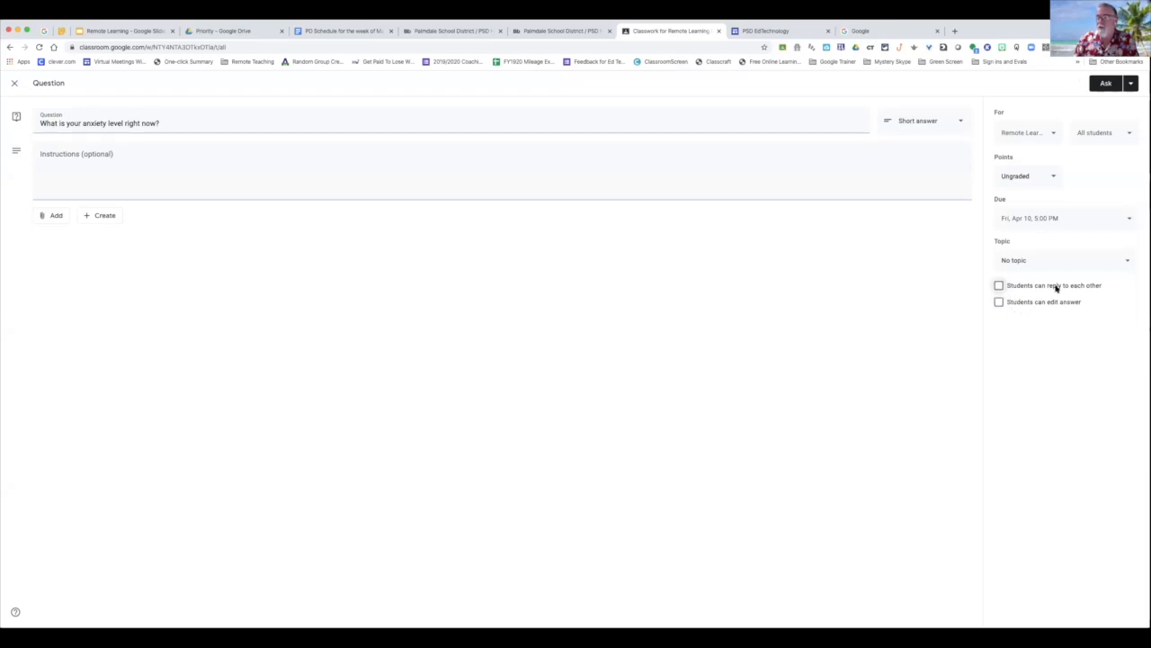
Step: Assign the question to the Week #1 4/6-4/10 topic and post it to the class
click(1035, 262)
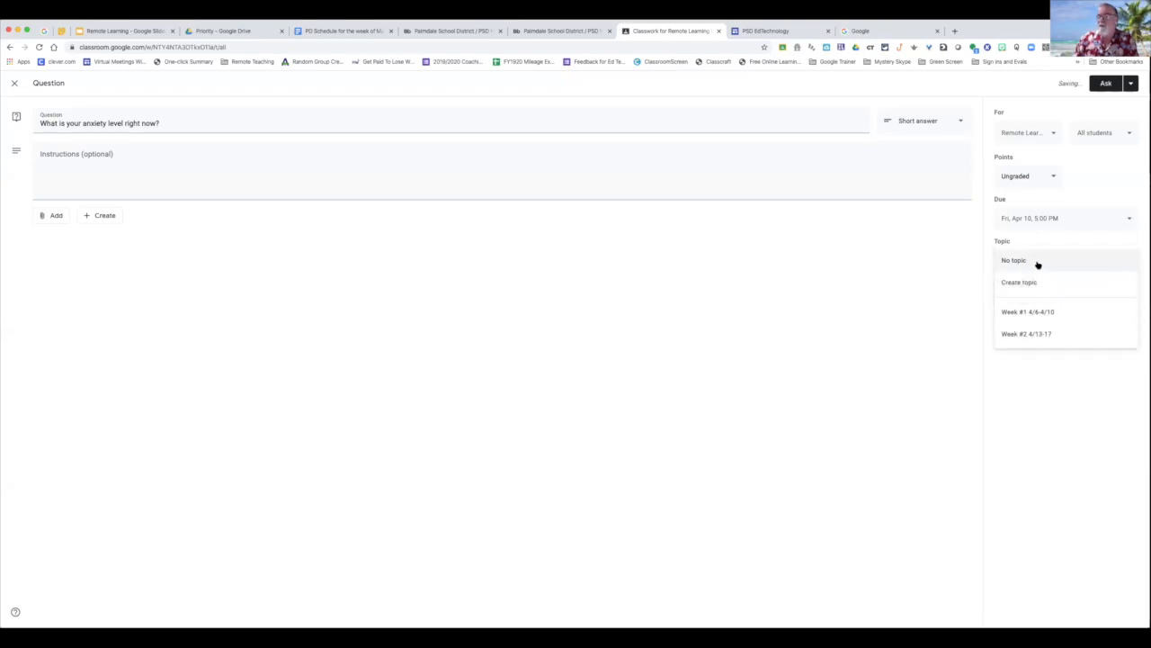
click(1057, 312)
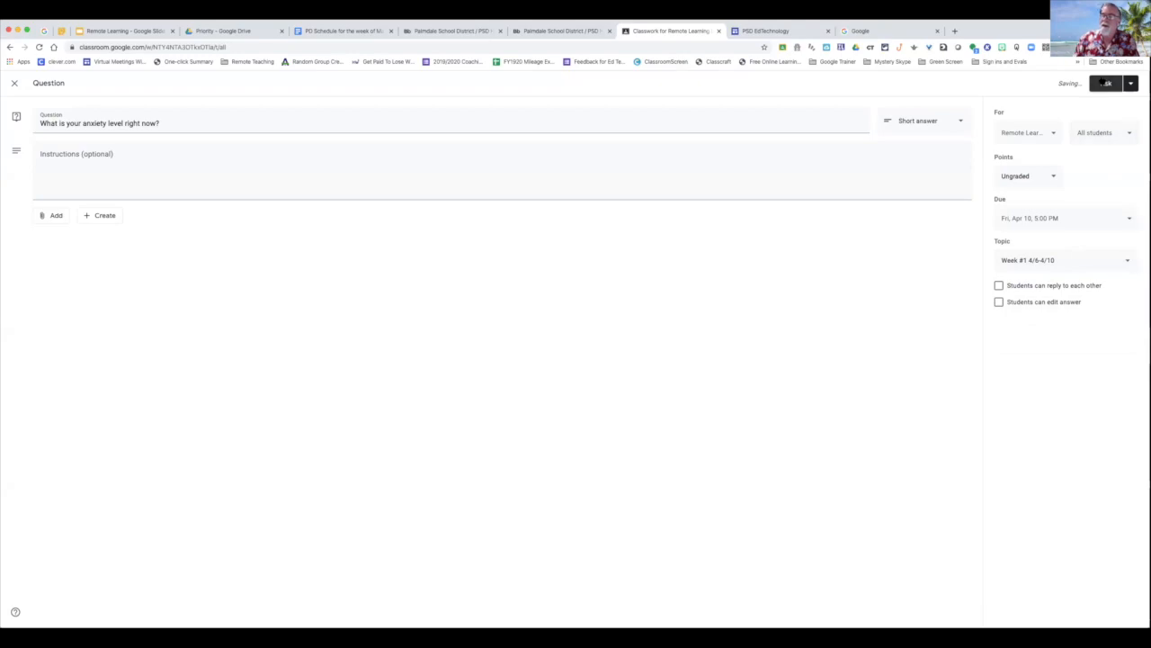
click(1105, 83)
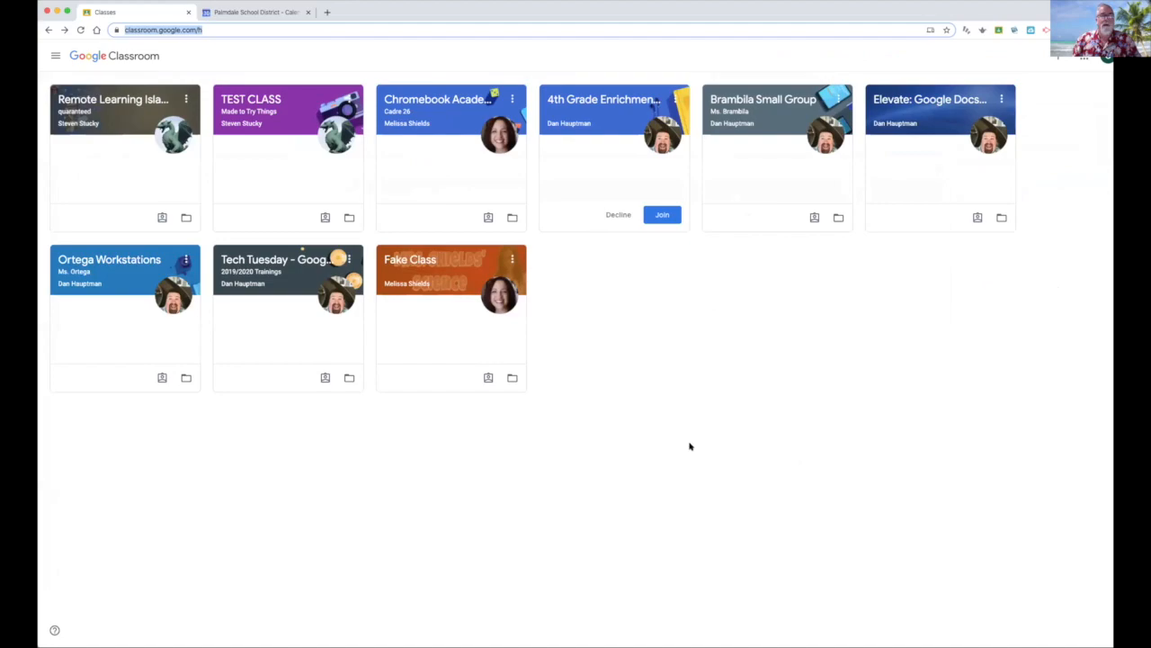
Step: In the student's Classroom window, open the Remote Learning Island classwork and view the anxiety level question with its class comment field
click(124, 101)
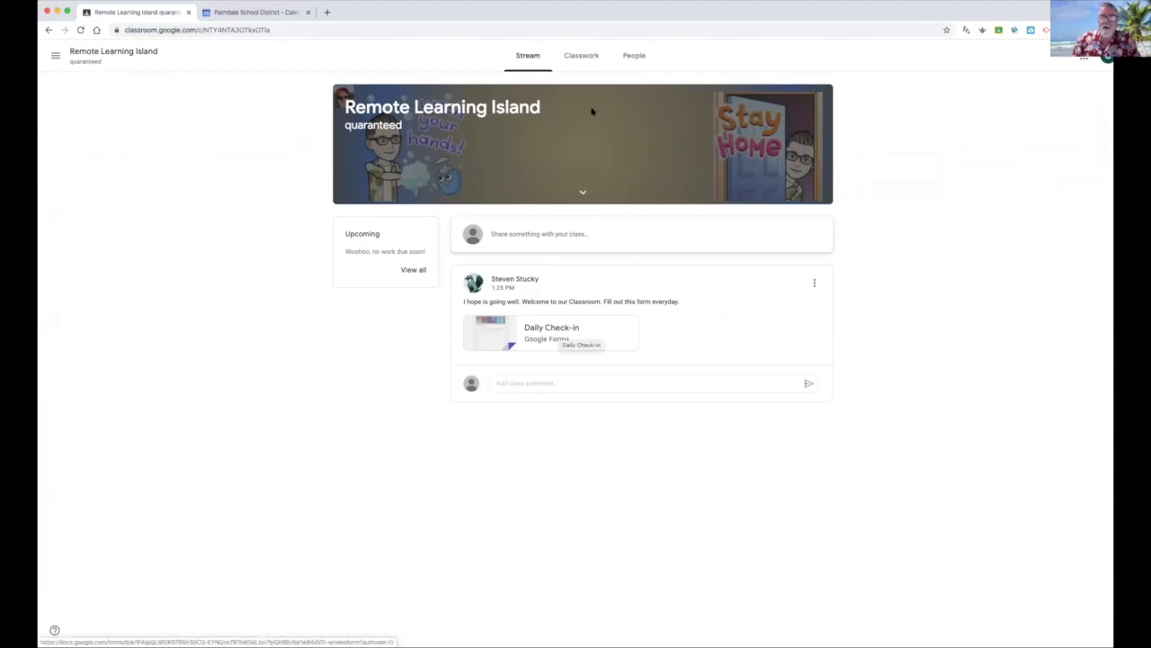
click(577, 56)
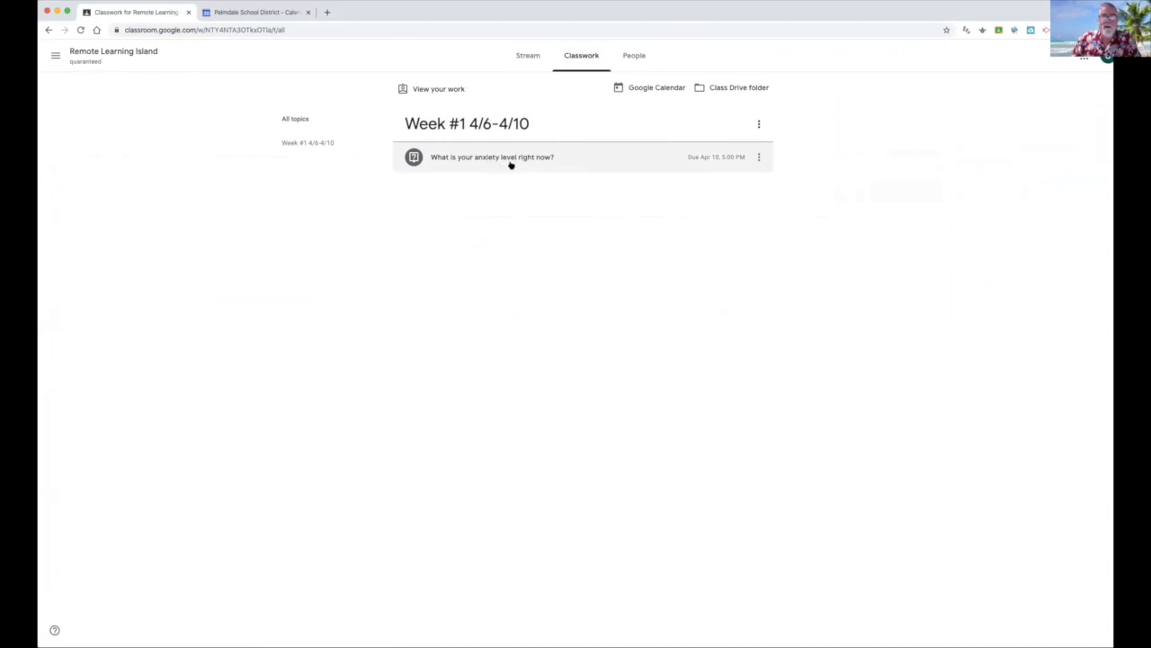
click(511, 163)
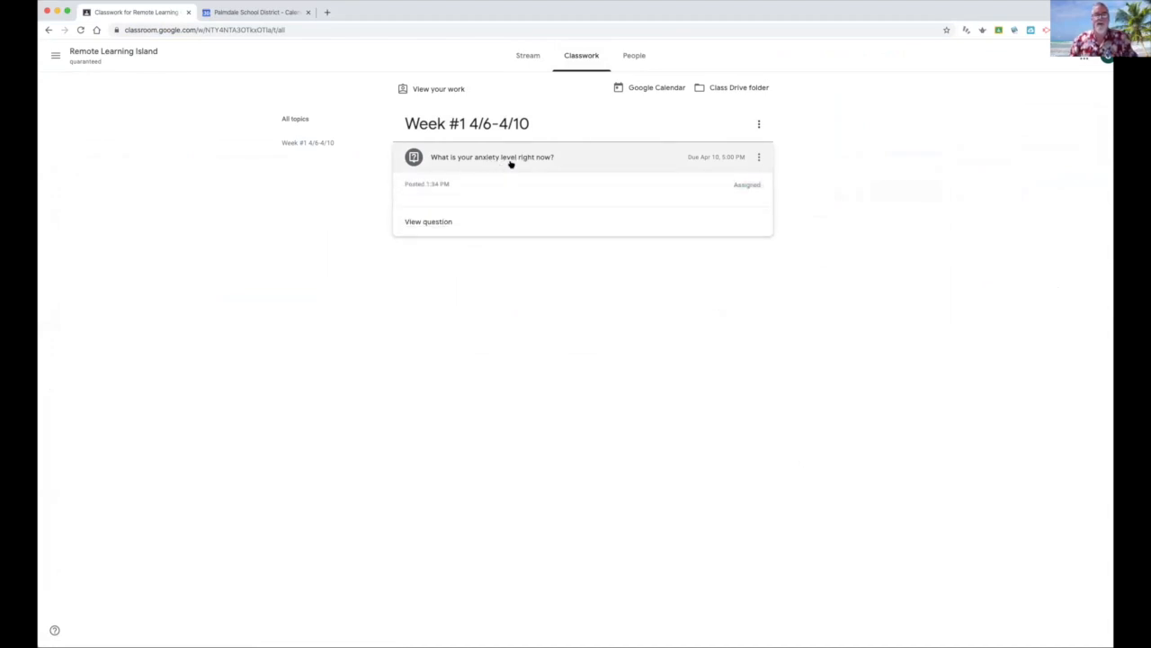
click(436, 224)
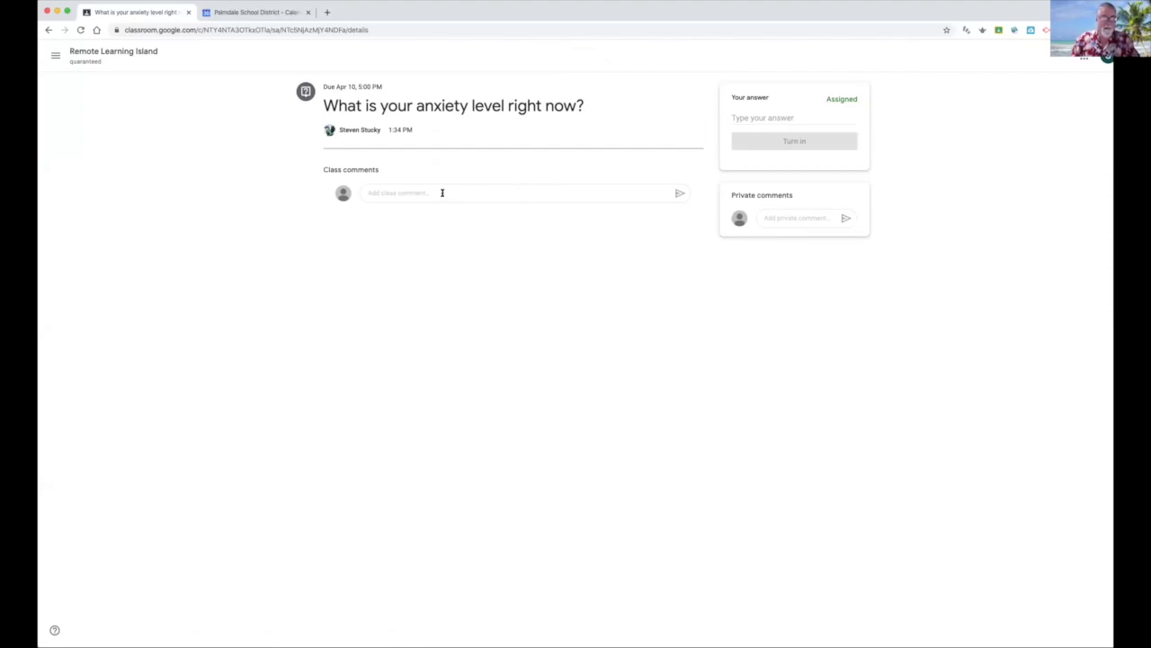
click(409, 194)
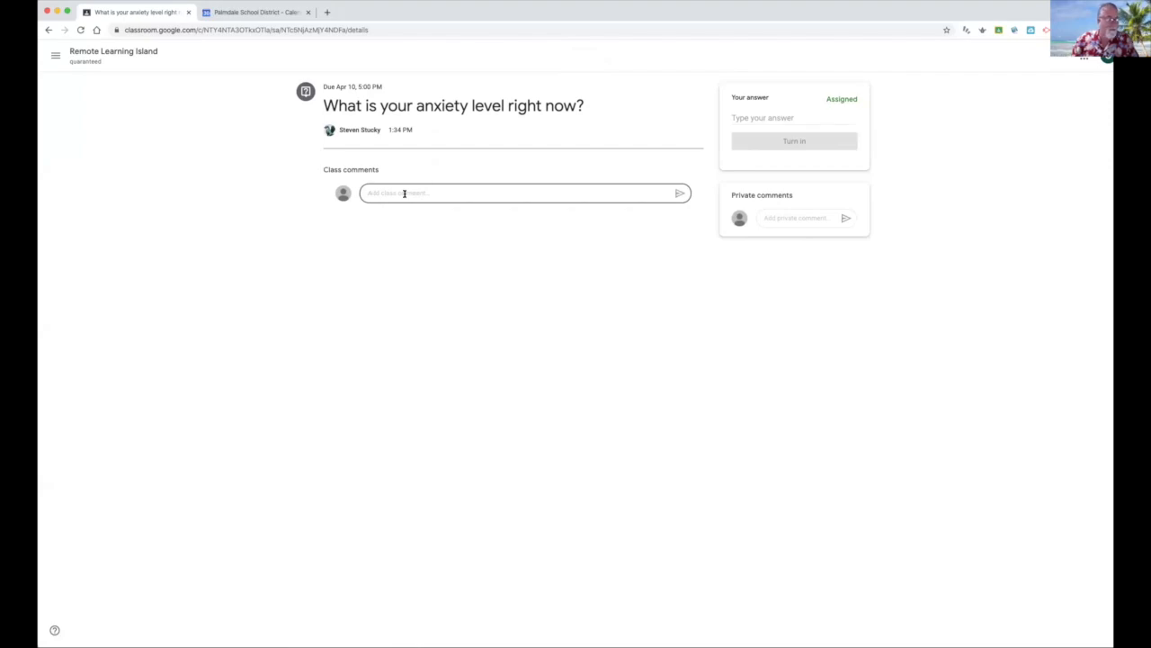
Step: Answer the question with "I'm doing pretty right now." and turn the answer in
click(764, 117)
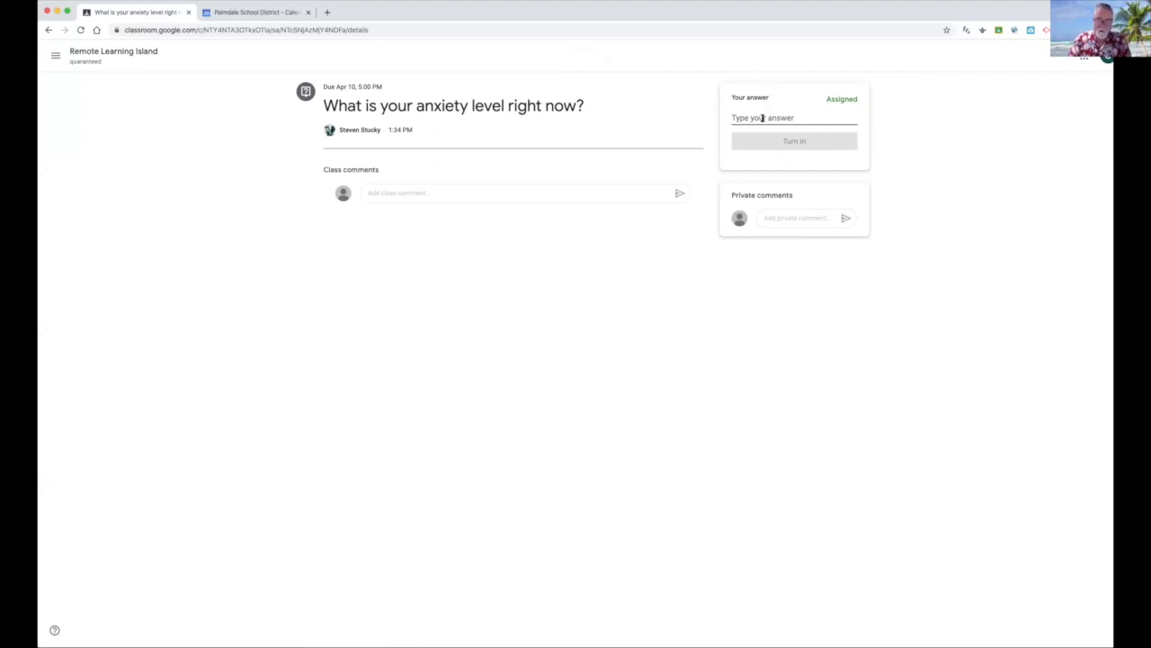
text(1)
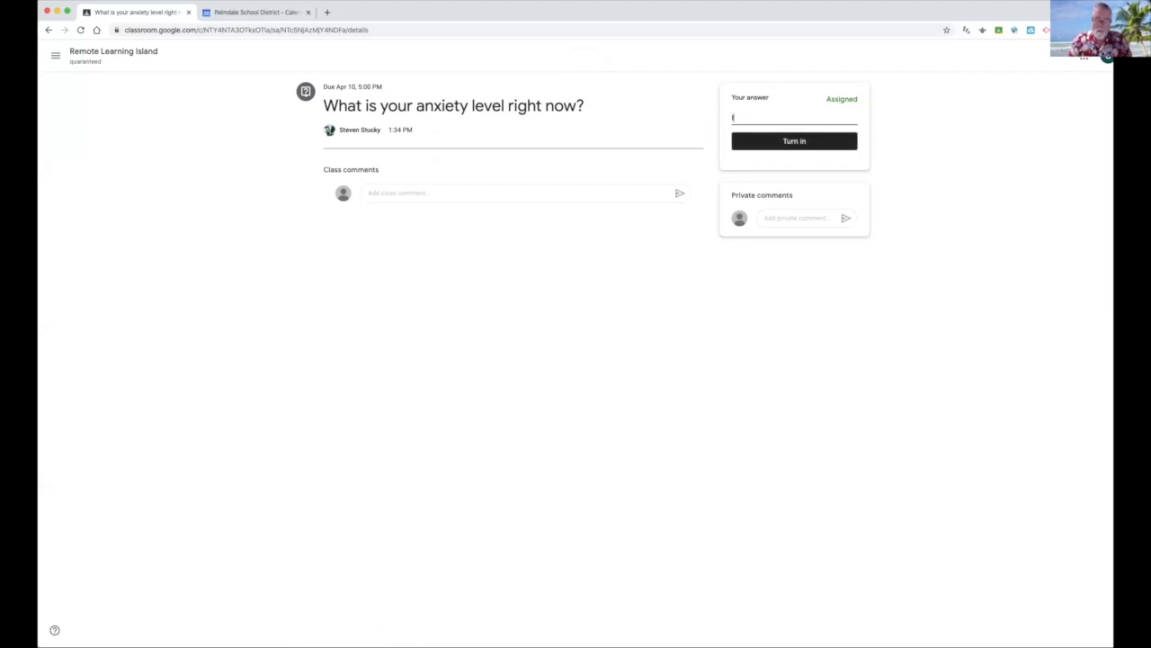
text('m)
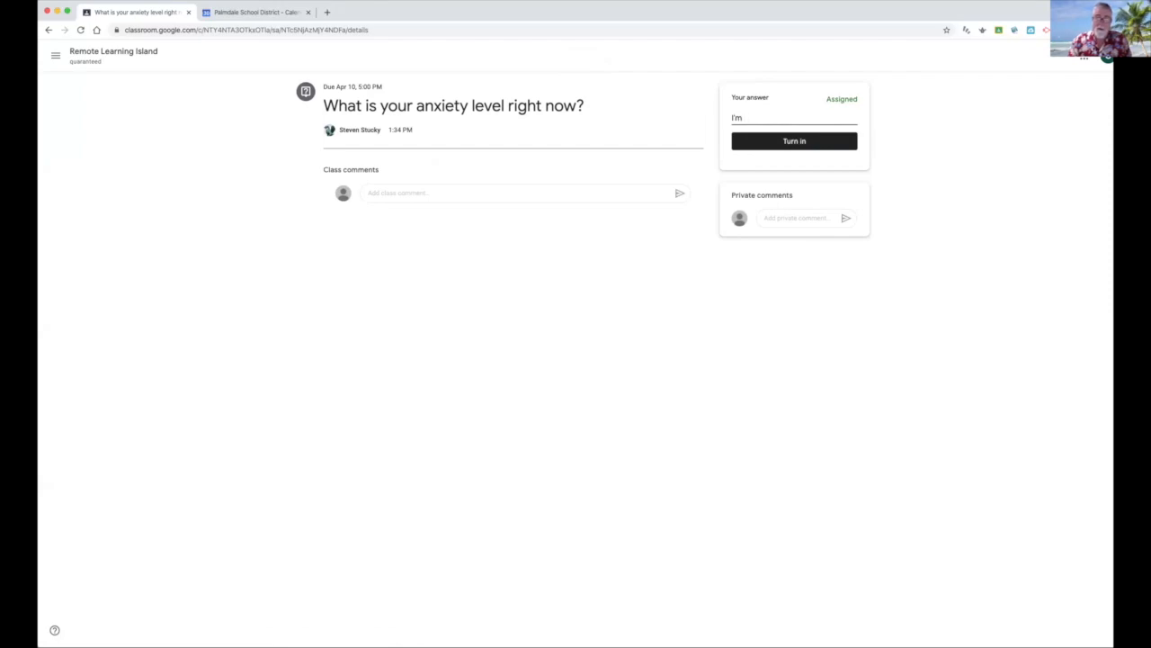
text( doi)
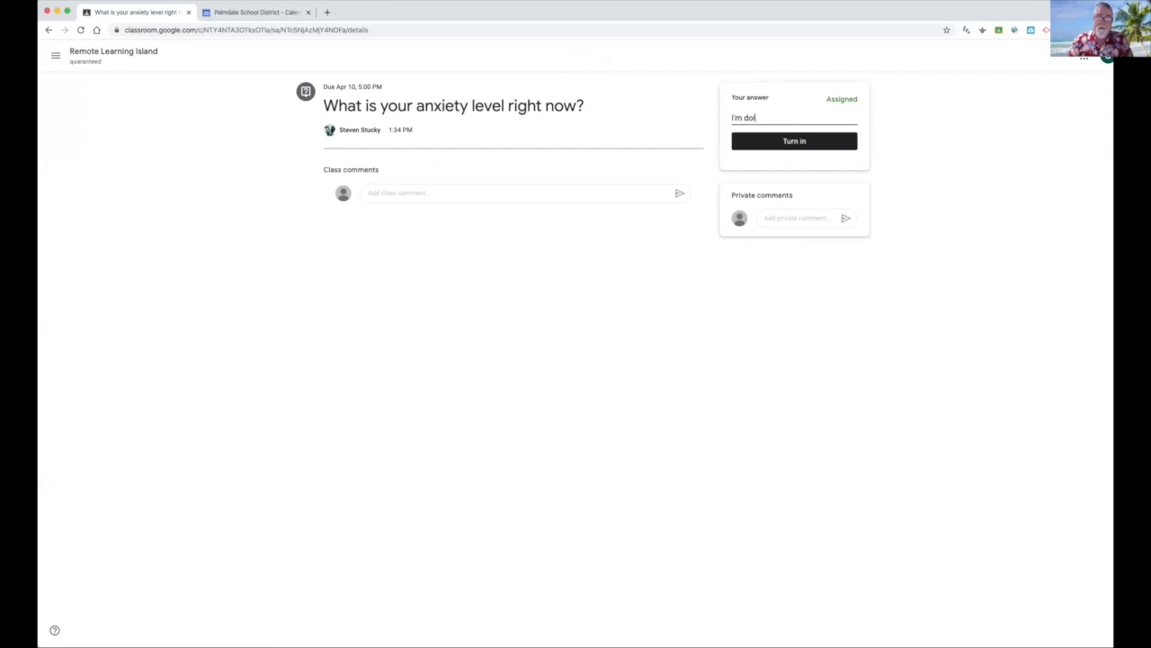
text(ng pretty right now.)
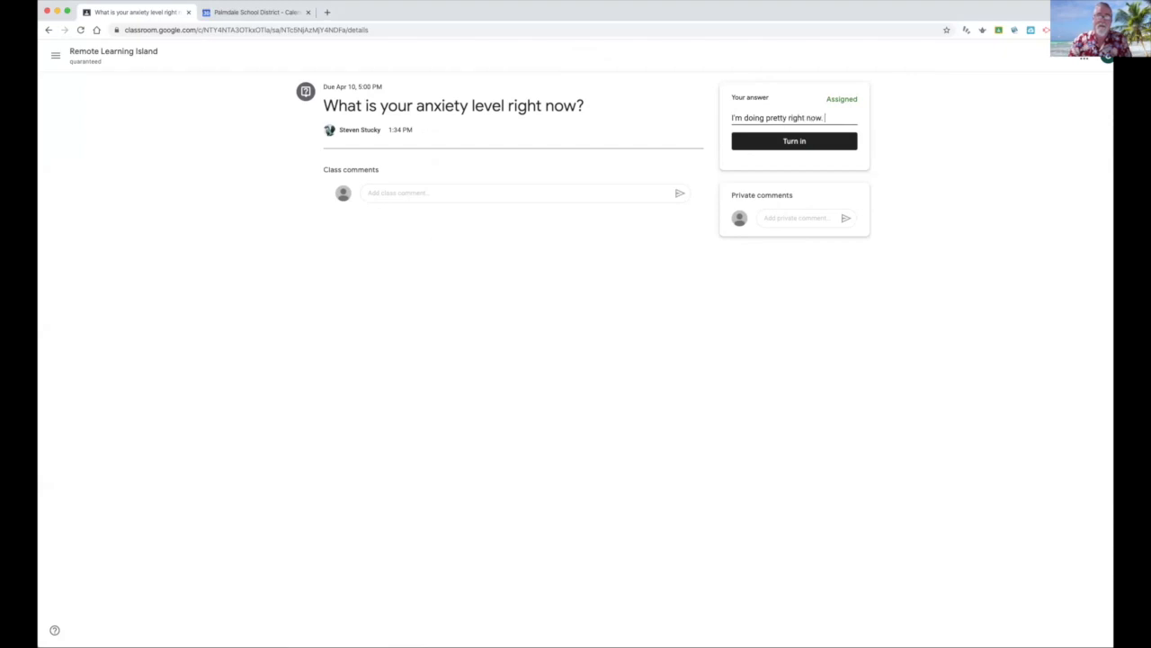
click(807, 144)
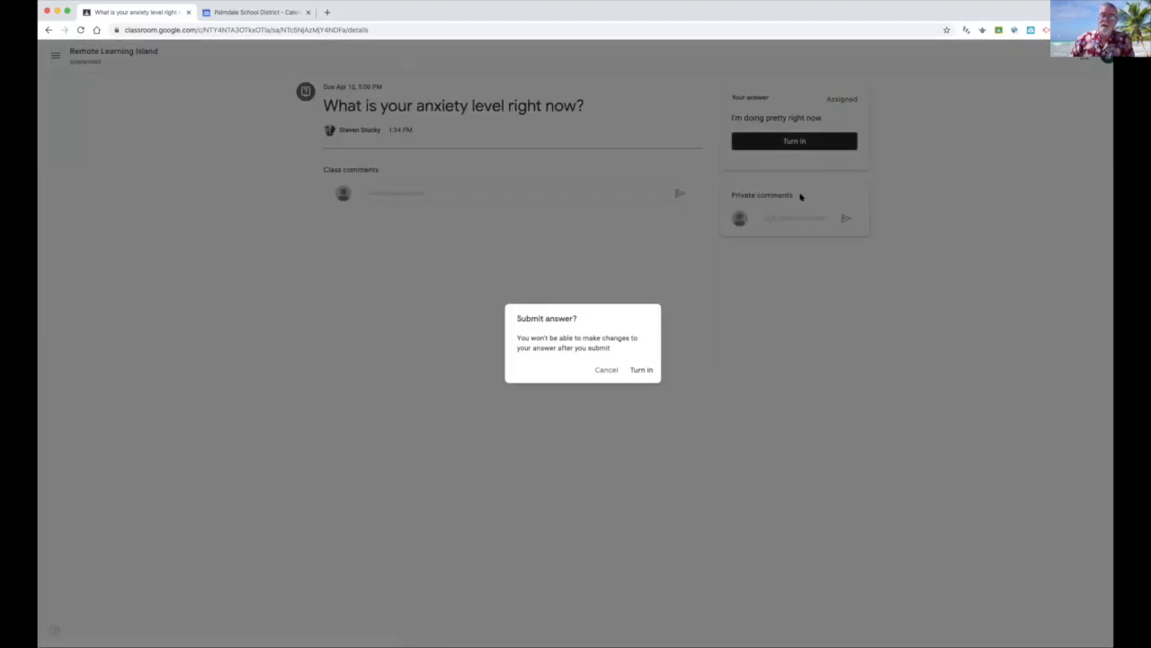
click(643, 369)
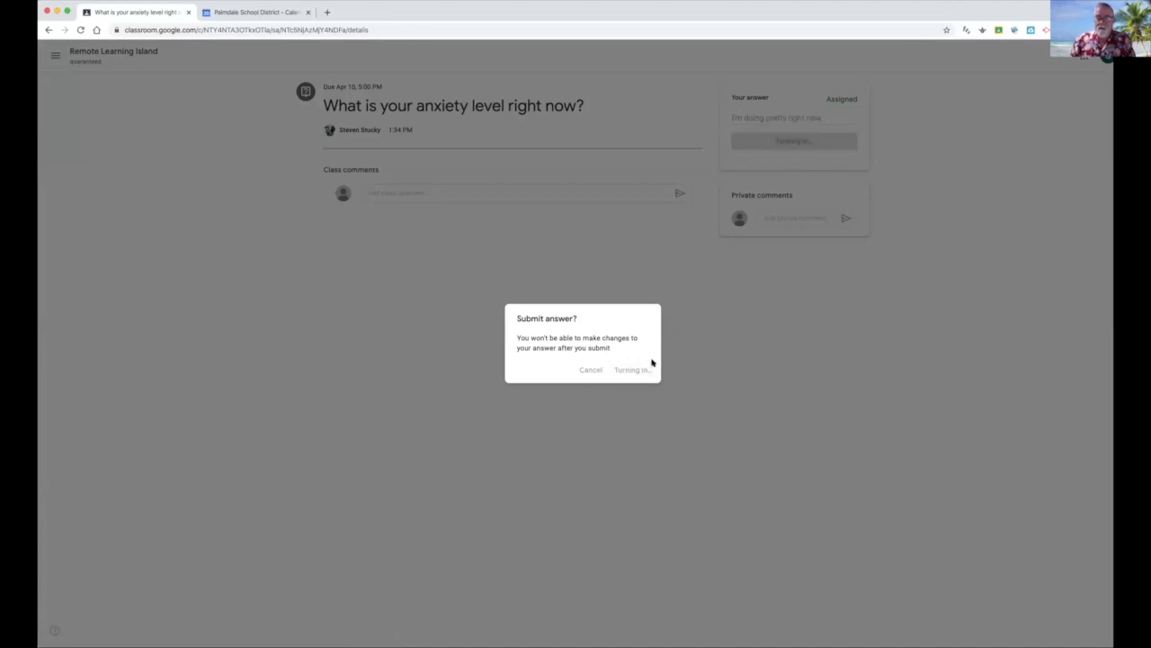
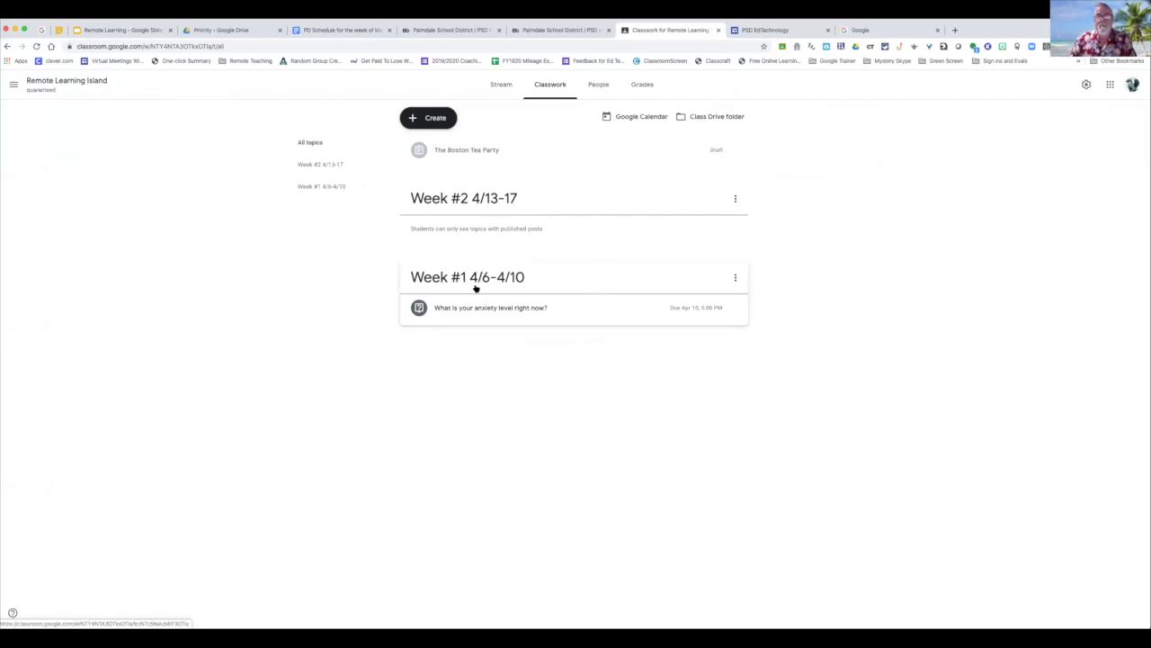
Step: Open the anxiety level question's student answers and return the turned-in answer with the private comment "I hope keeps going well!"
click(508, 306)
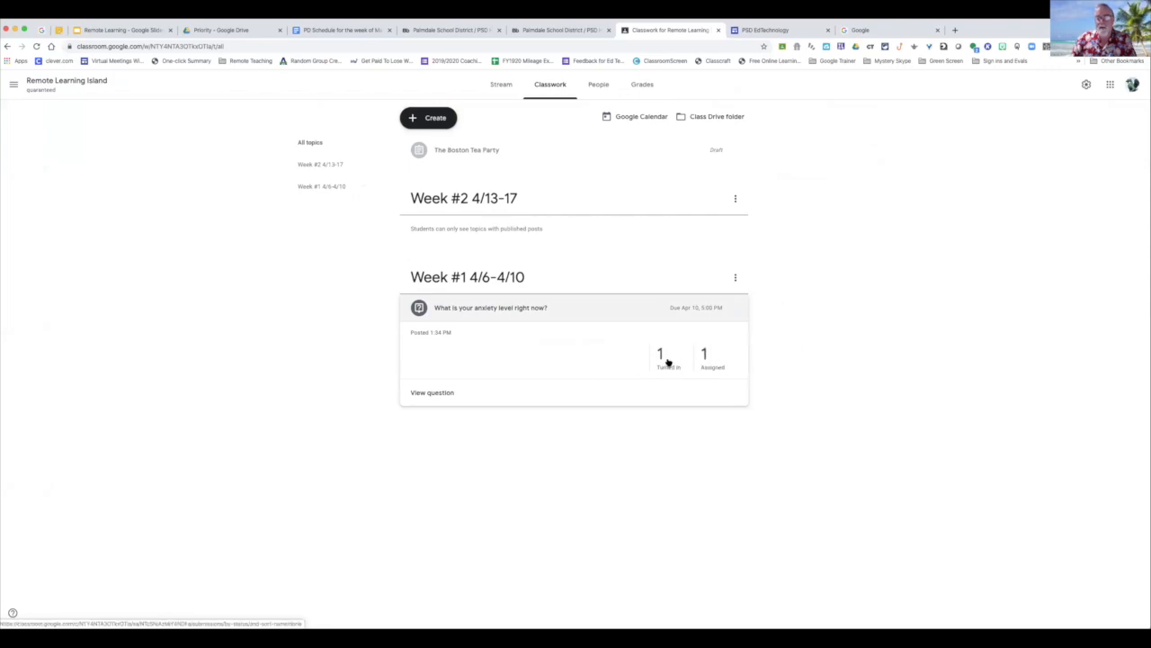
click(431, 390)
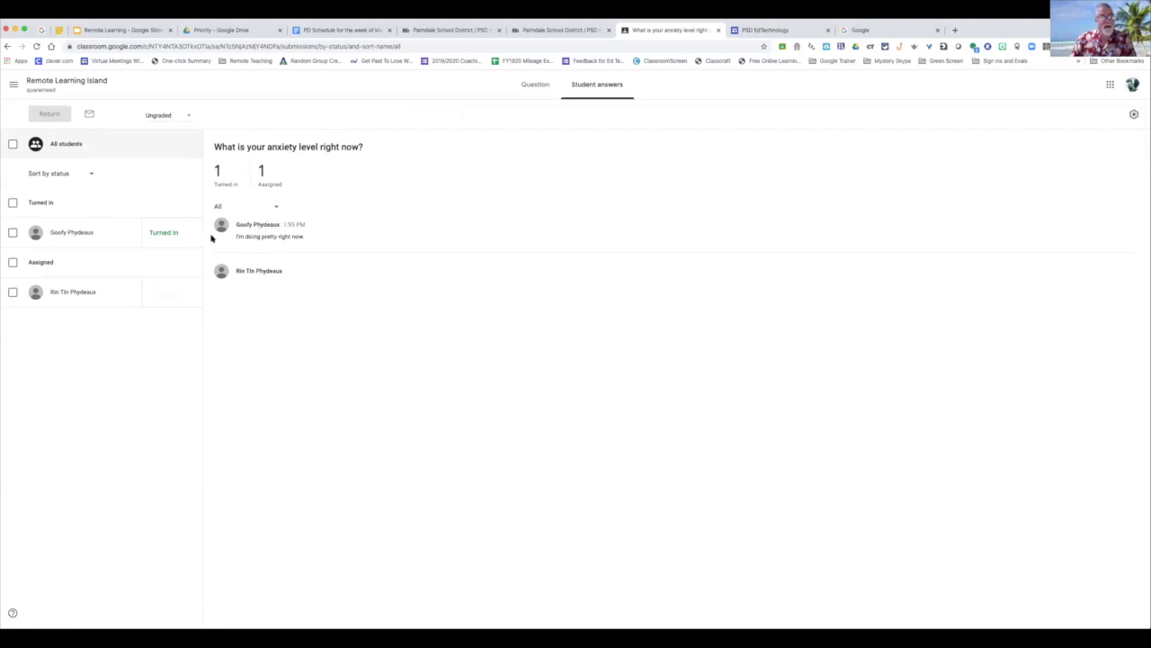
click(13, 234)
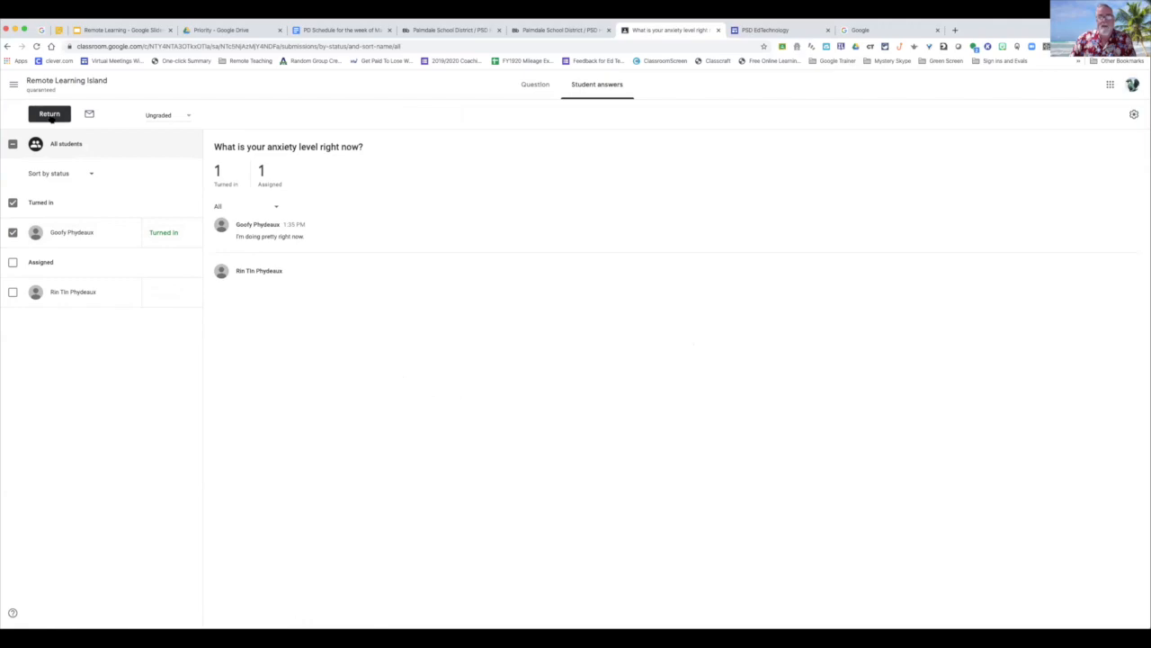
click(50, 115)
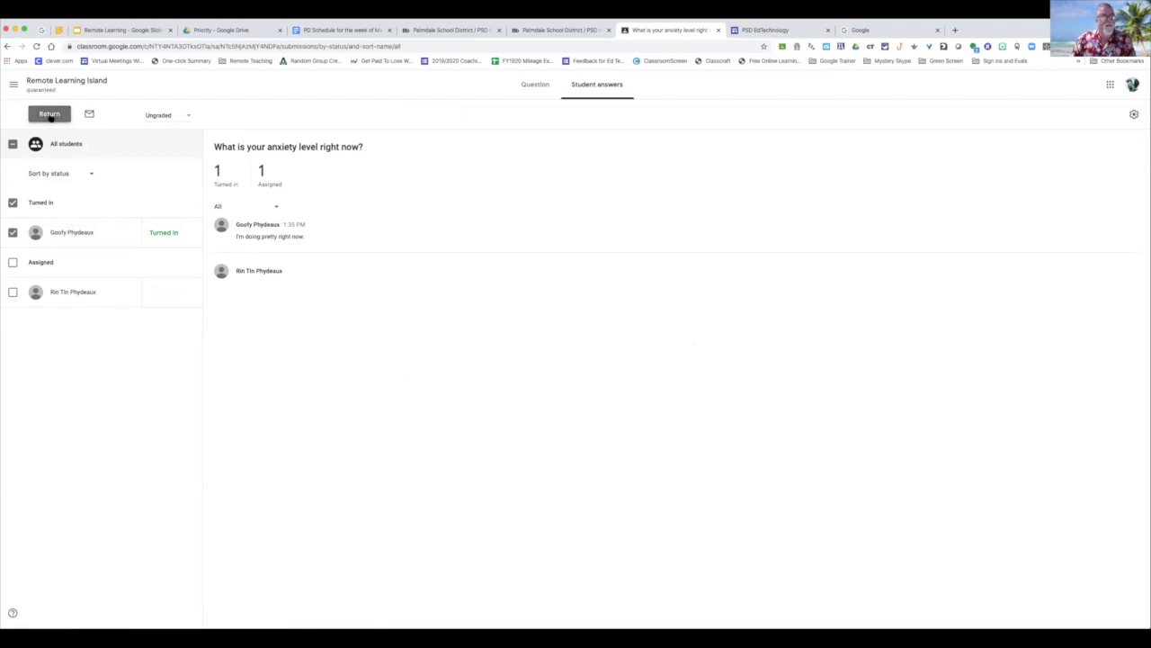
click(530, 371)
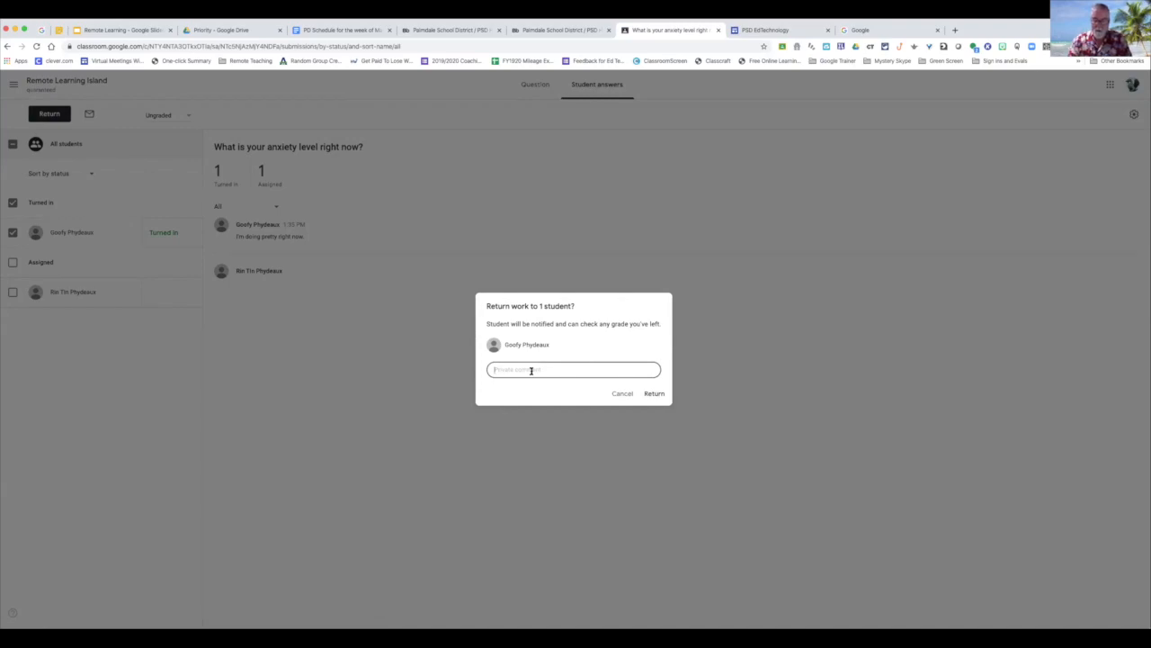
text(I hope)
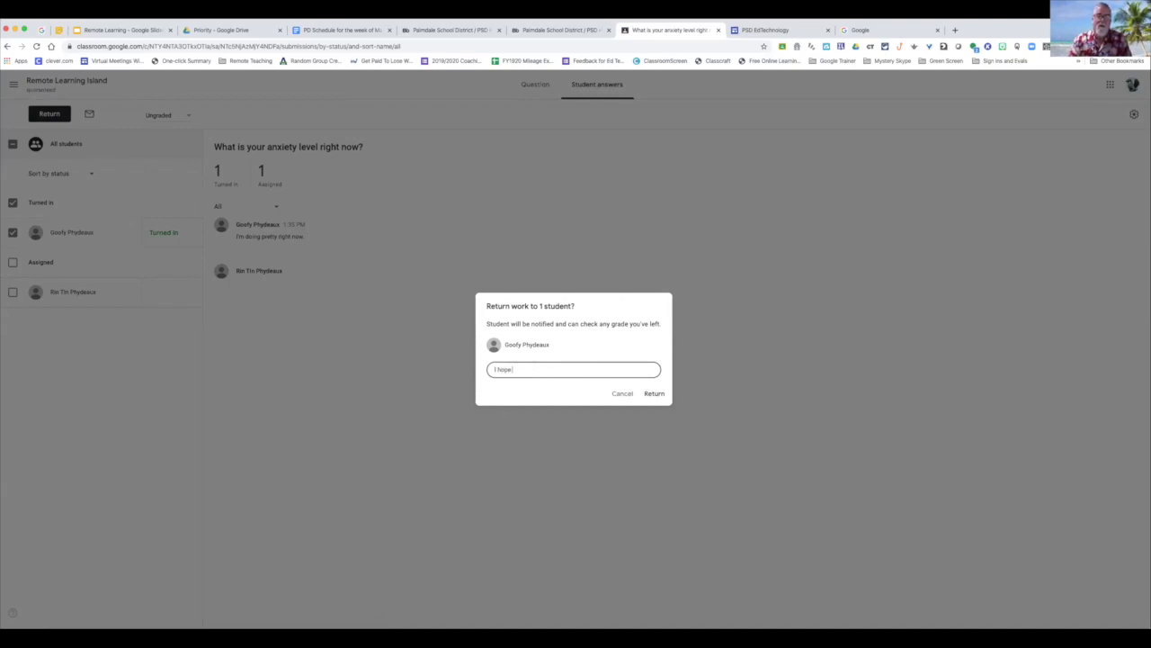
text( keeps going well!)
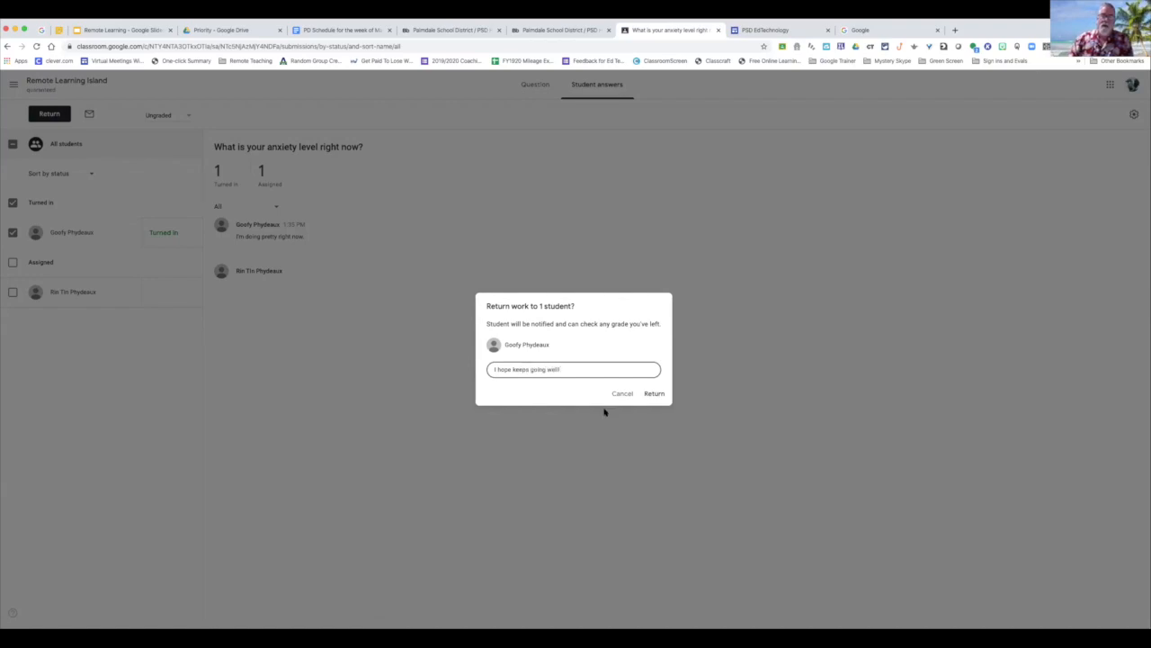
click(651, 396)
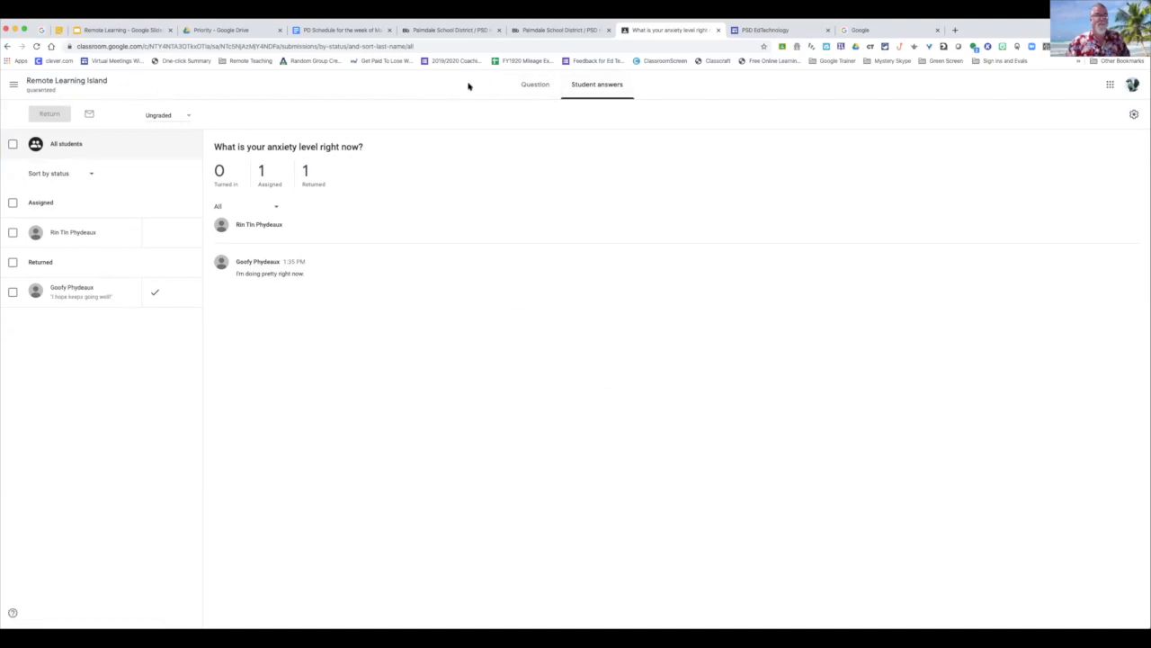
Step: Create a new material in the Remote Learning Island classwork and title it "Daily Schedule"
click(96, 83)
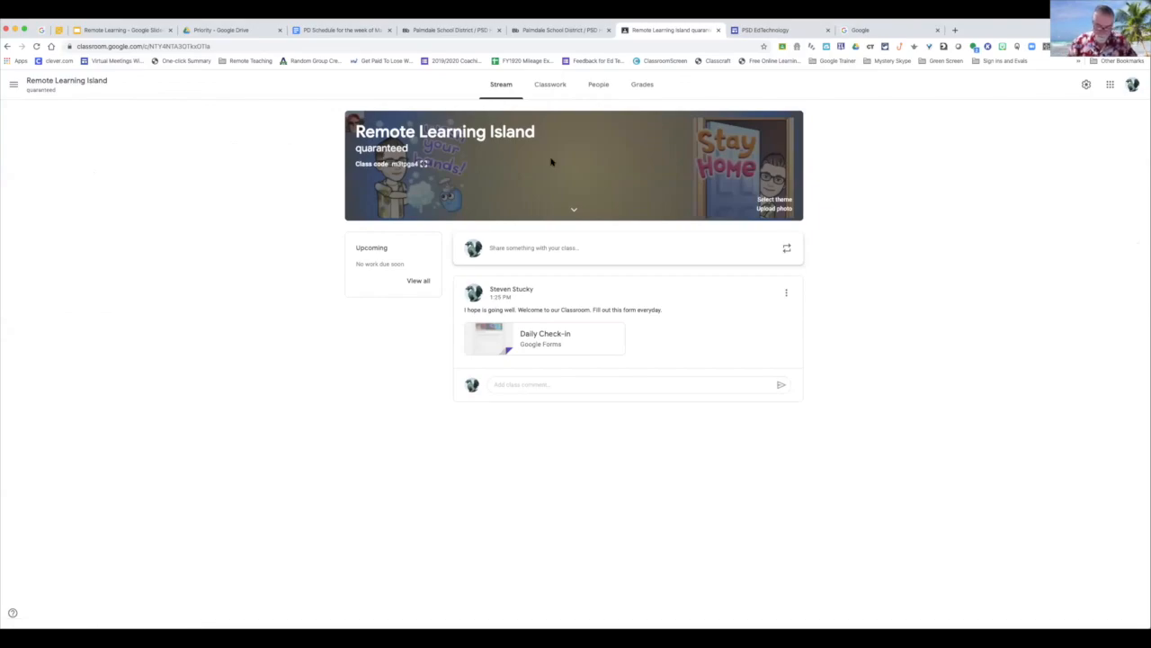
click(550, 85)
click(430, 119)
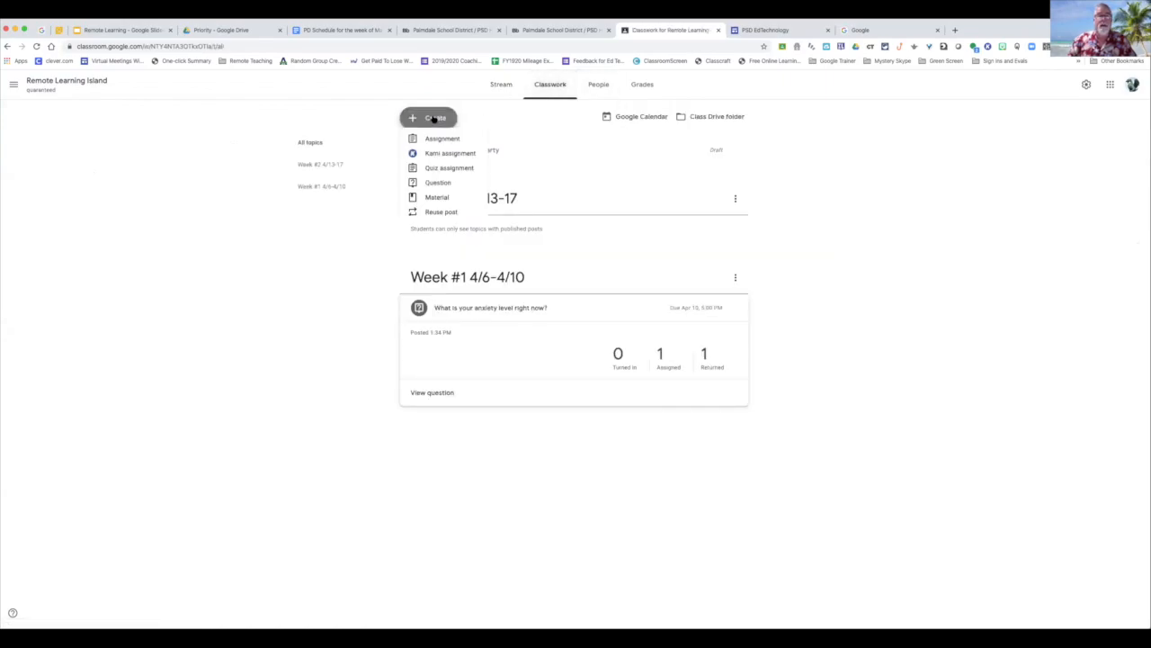
click(435, 205)
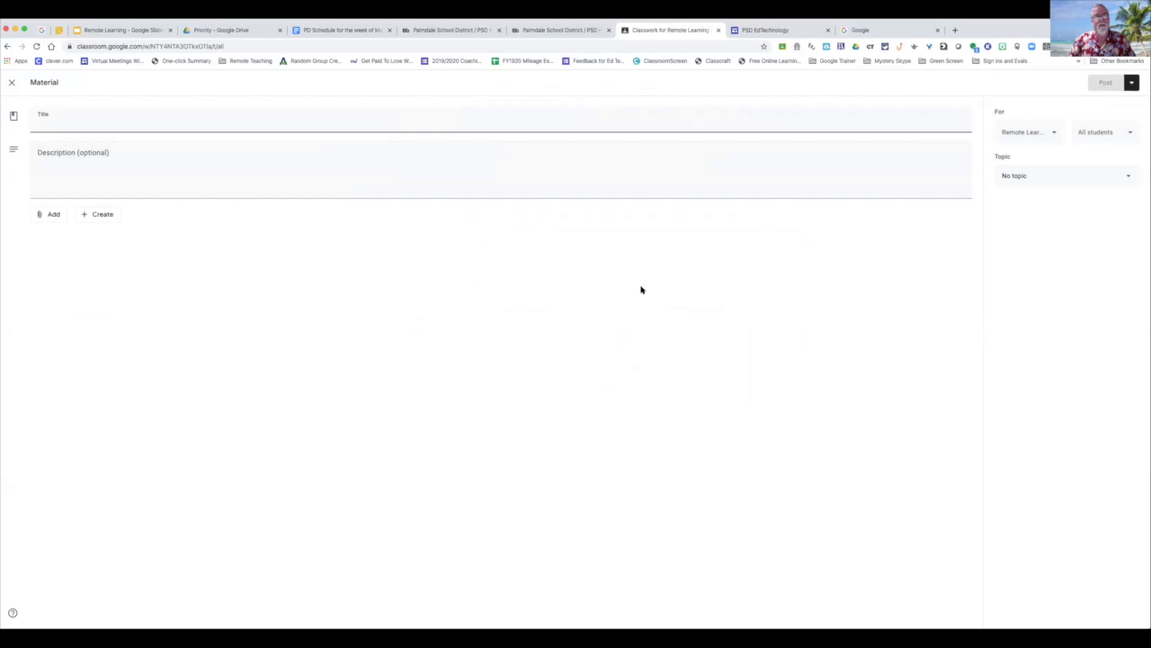
text(Daily)
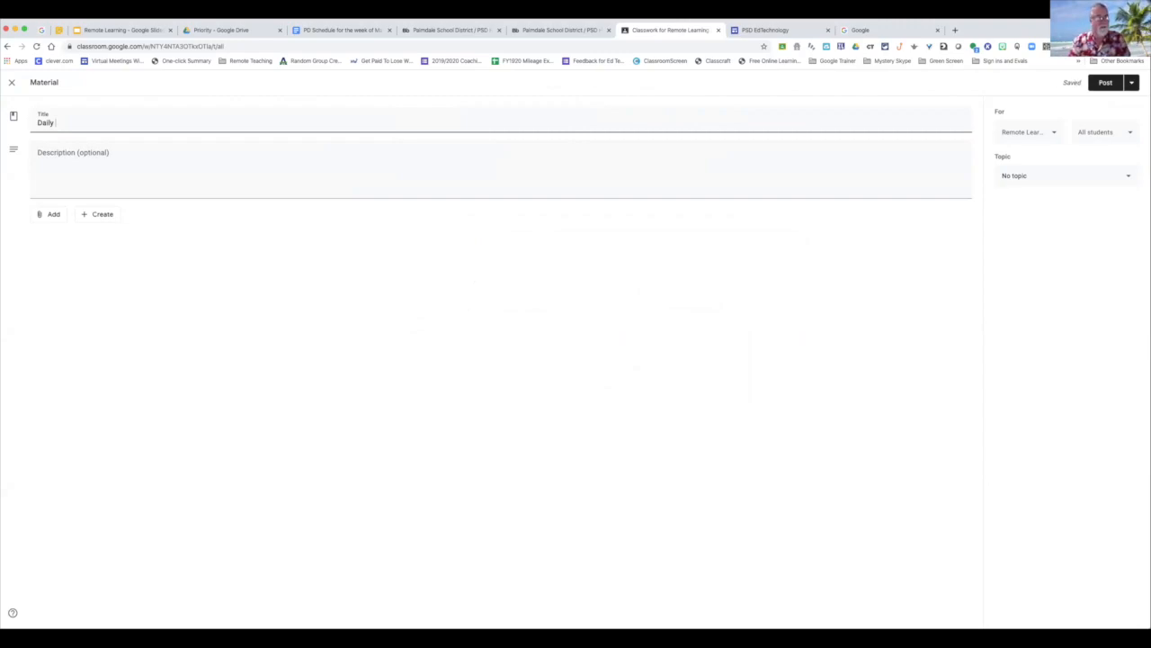
text(edule)
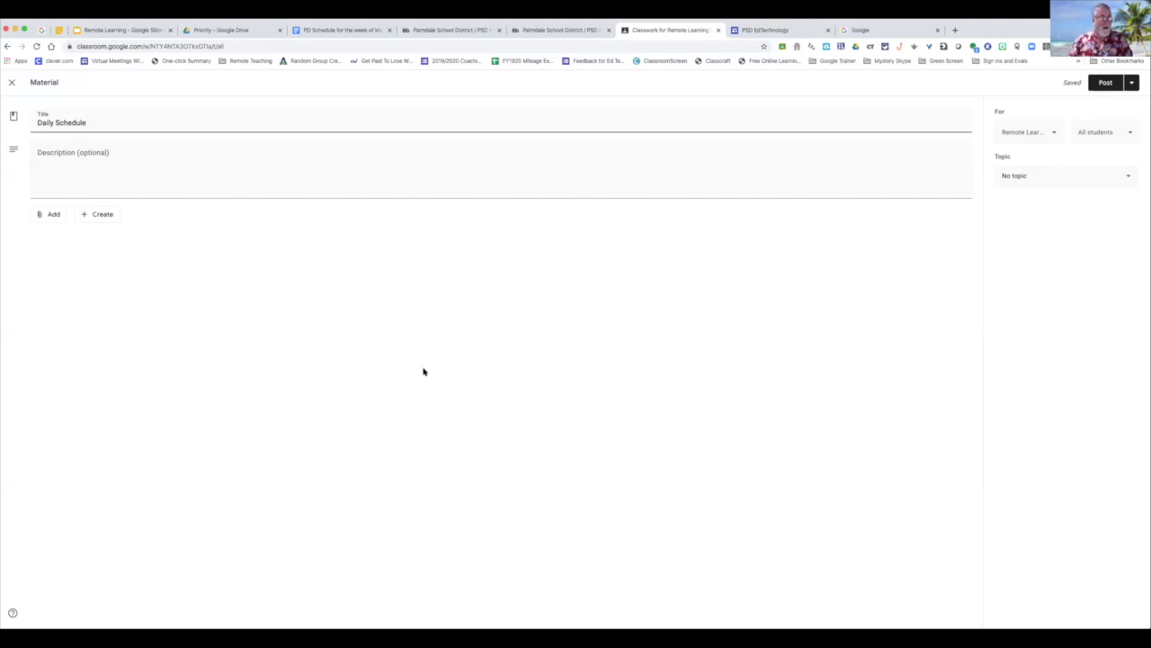
Step: Attach the Fake Schedule document and the Fake Schedule for Classroom .webm video from Google Drive, and post the material
click(45, 218)
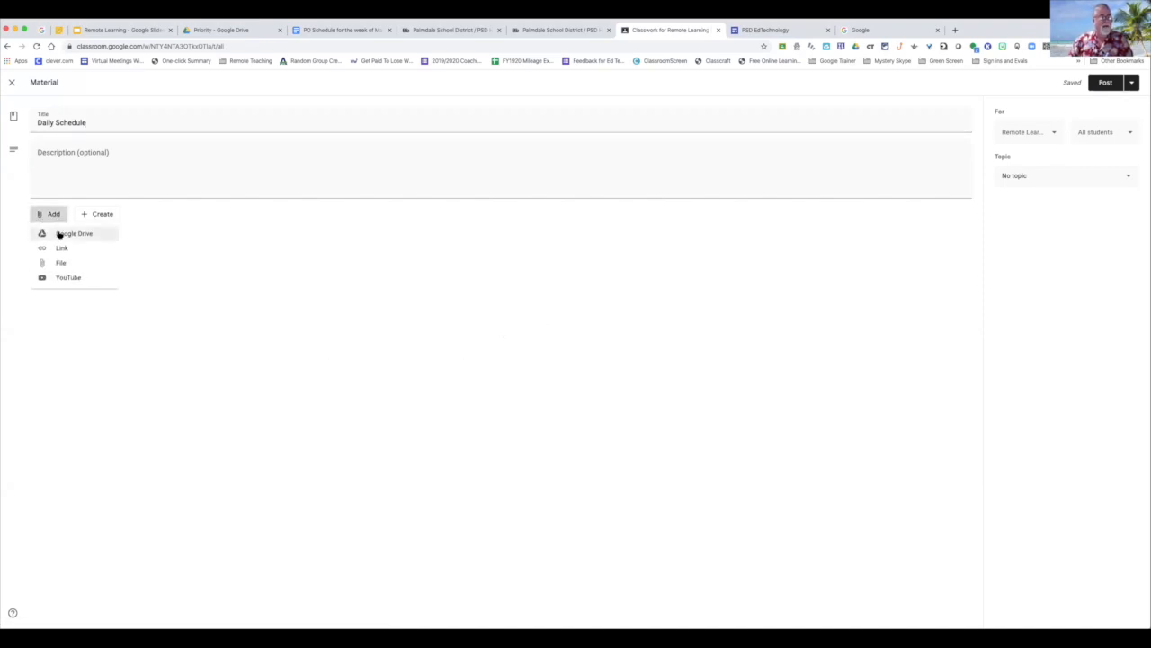
click(59, 231)
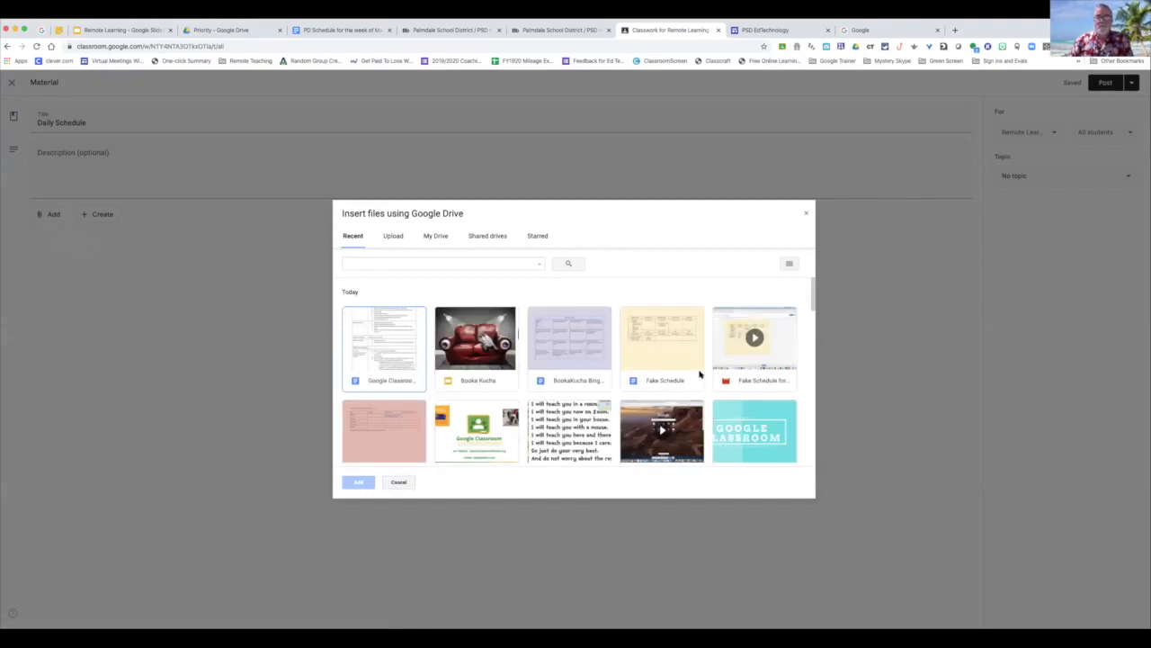
click(671, 349)
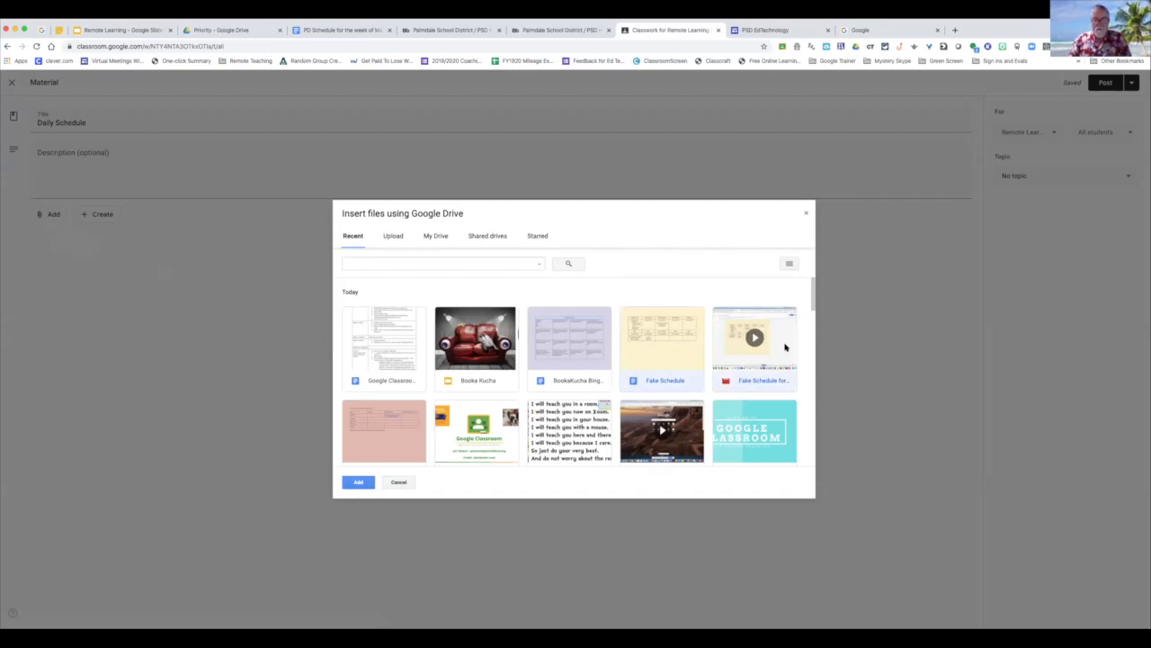
click(364, 482)
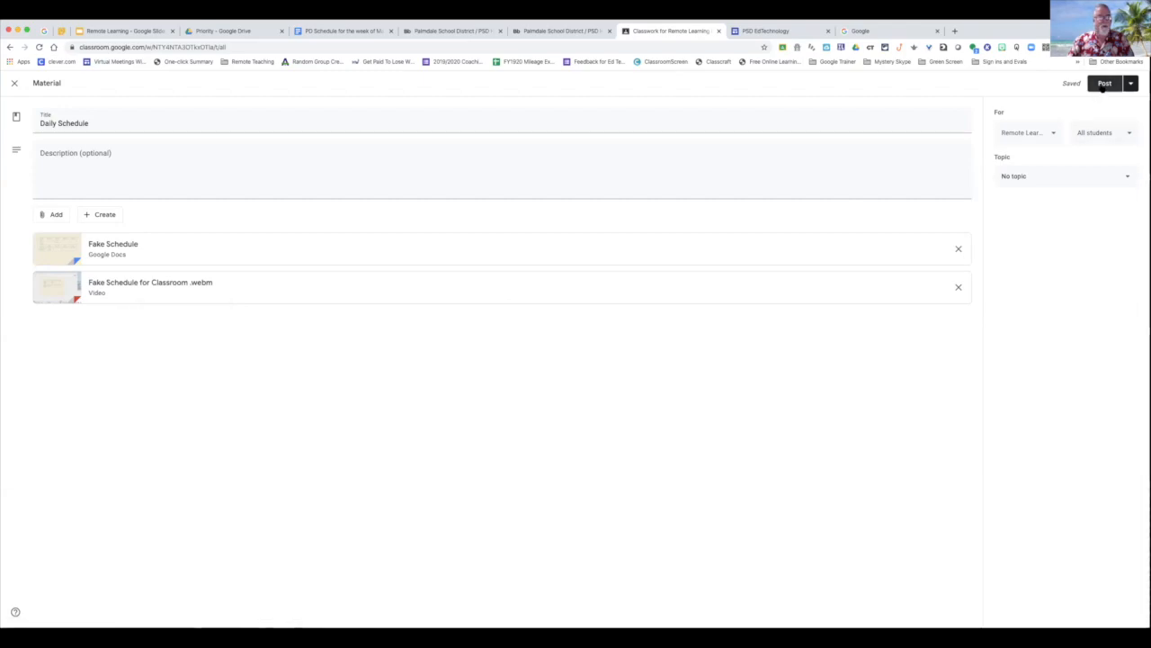
click(1103, 84)
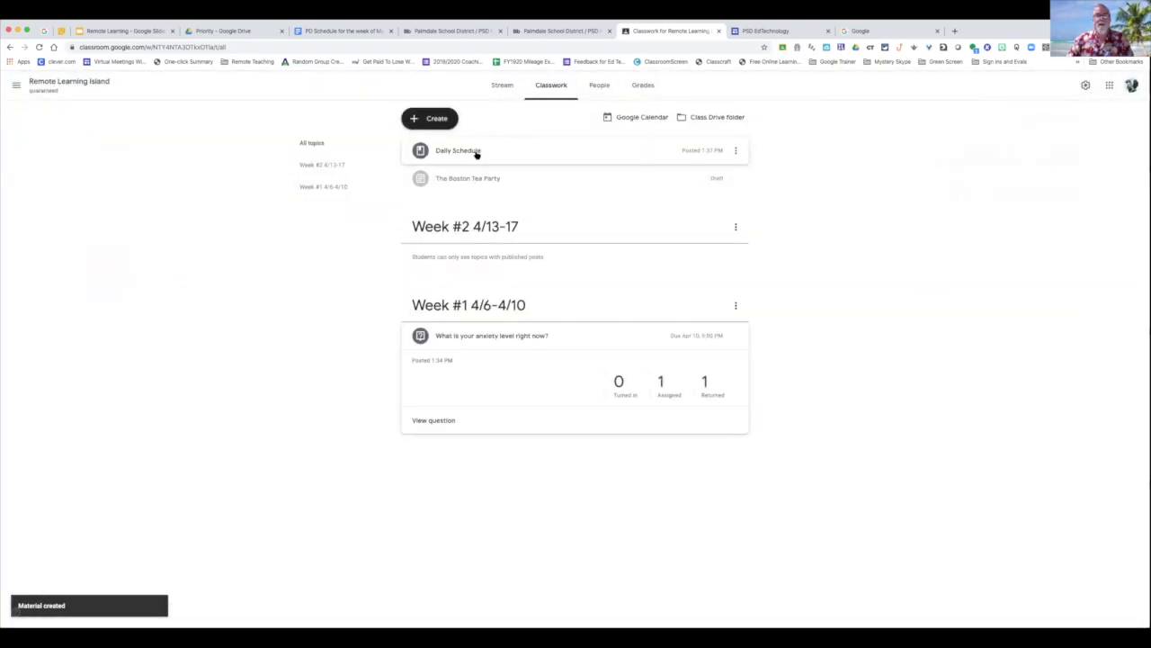
Step: Edit the posted Daily Schedule material to assign it to the Week #1 4/6-4/10 topic, and save it
click(736, 150)
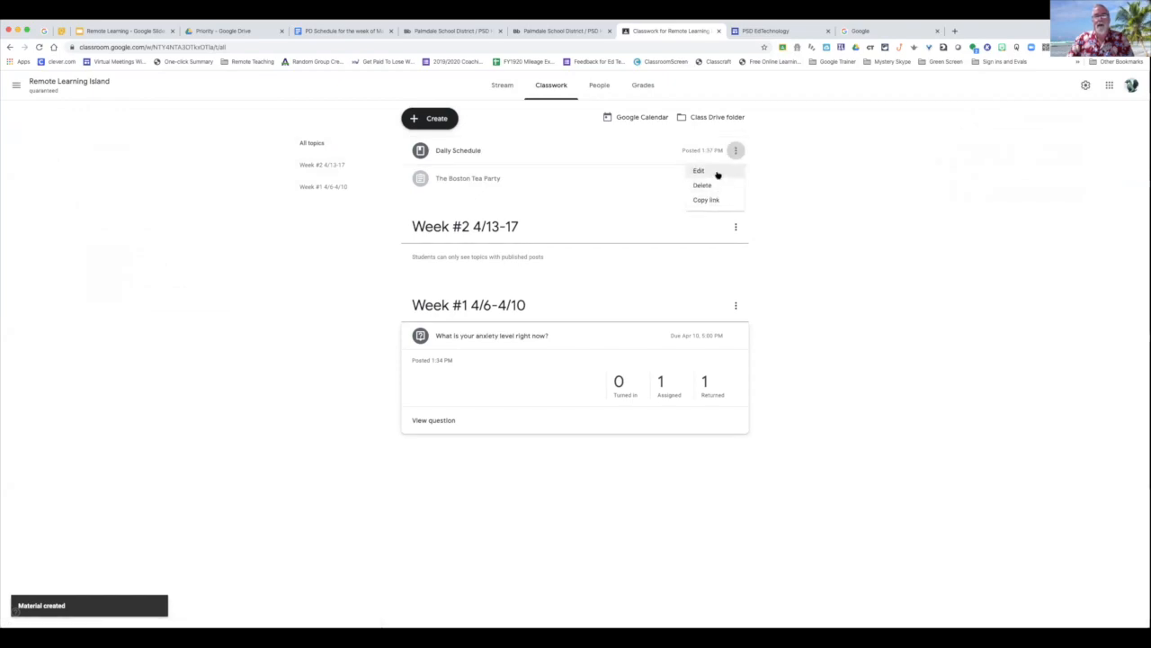
click(717, 172)
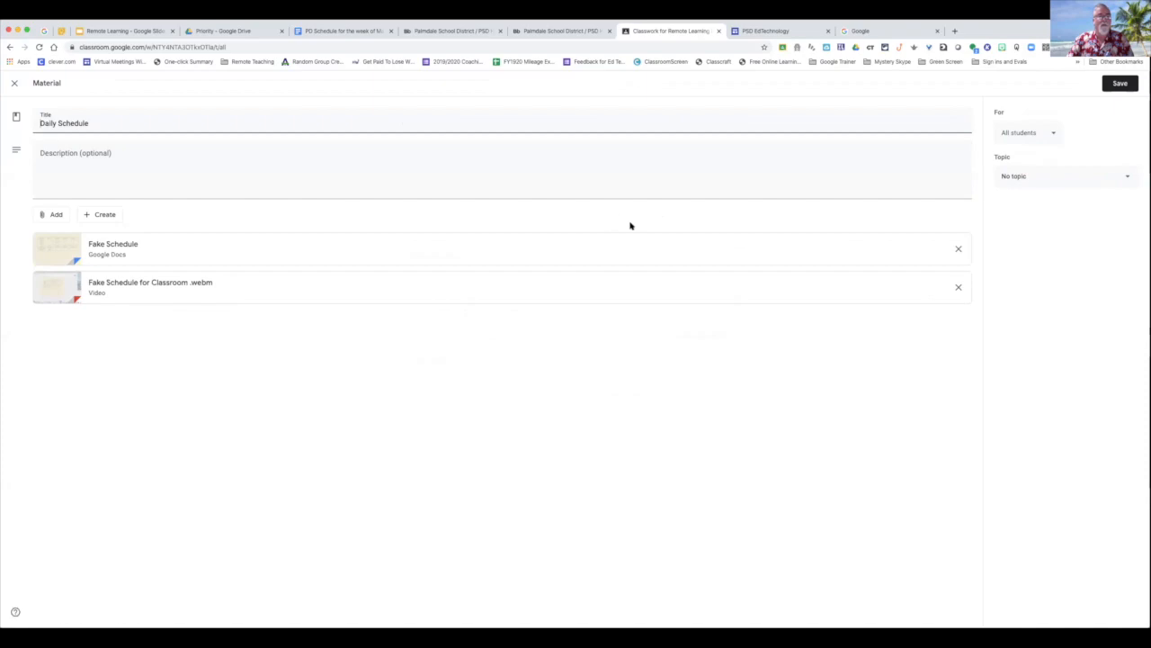
click(1048, 178)
click(1038, 228)
click(1120, 85)
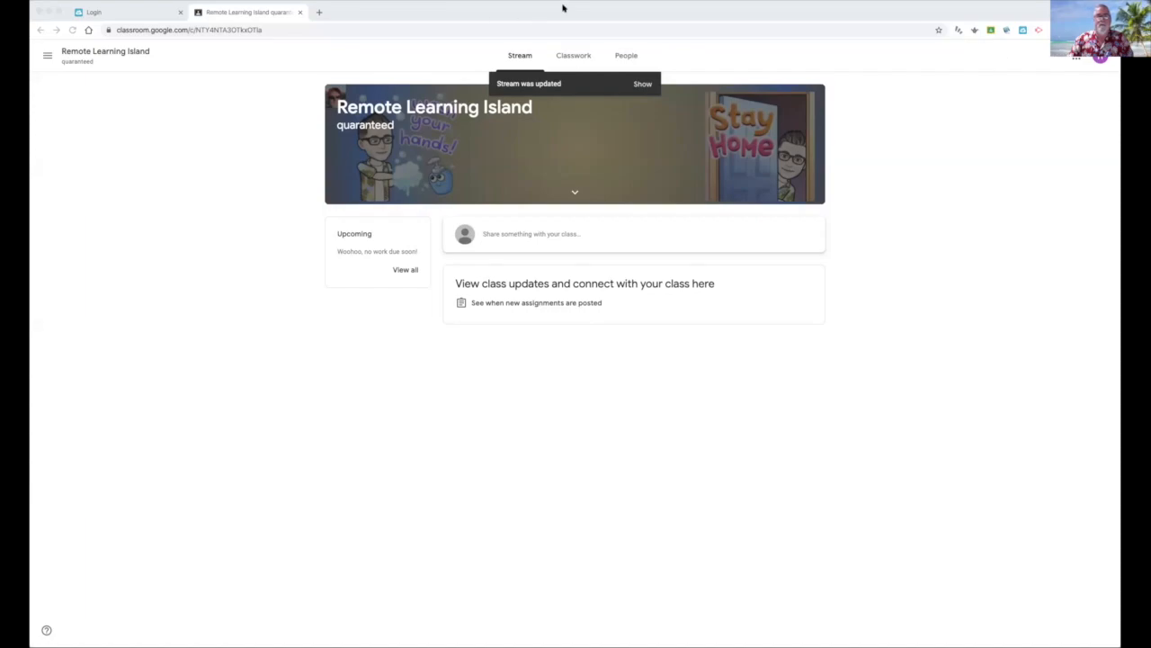
Step: In the student's Classroom window, open the Daily Schedule material's Fake Schedule document and check its Tuesday GoNoodle link
click(761, 14)
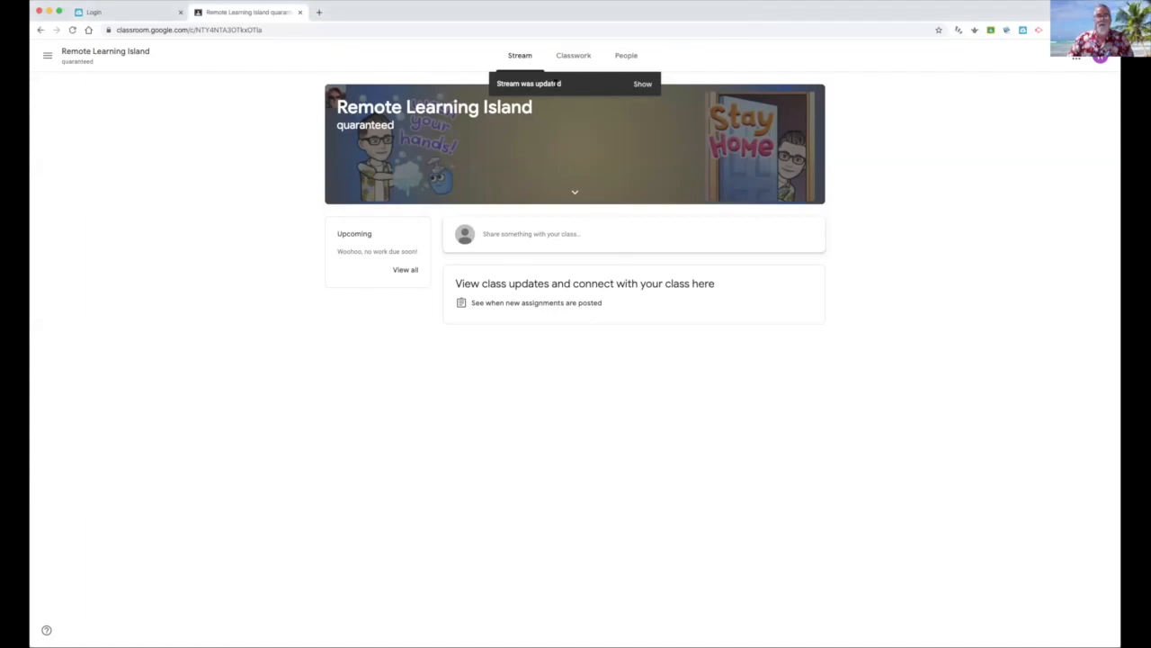
click(643, 83)
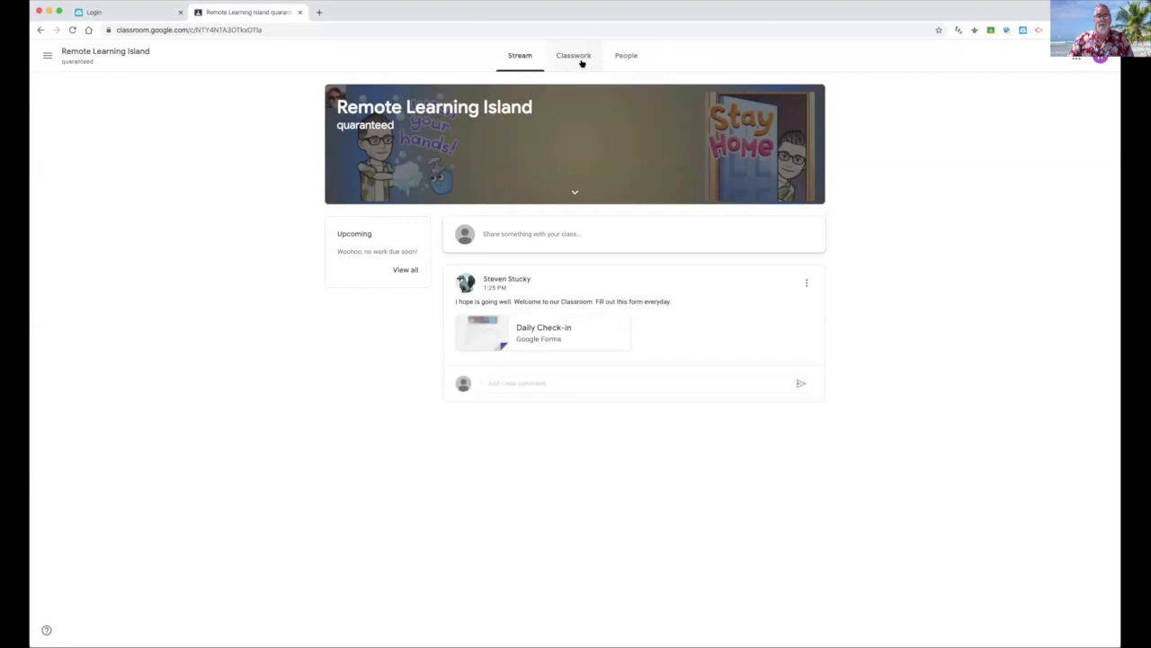
click(581, 61)
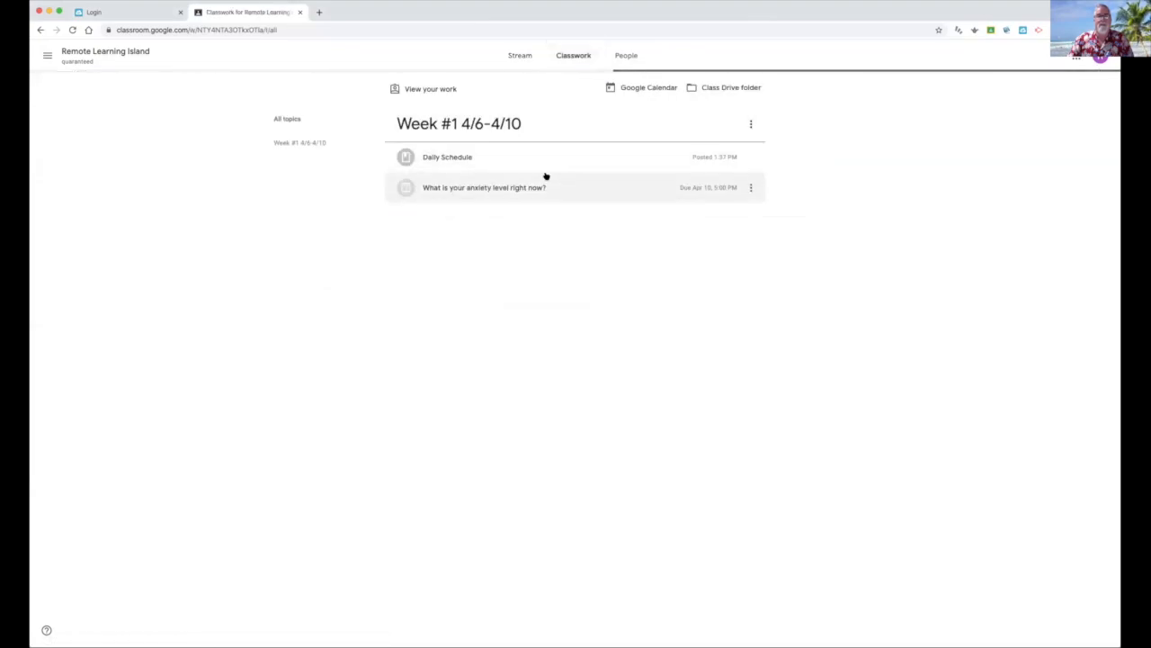
click(464, 160)
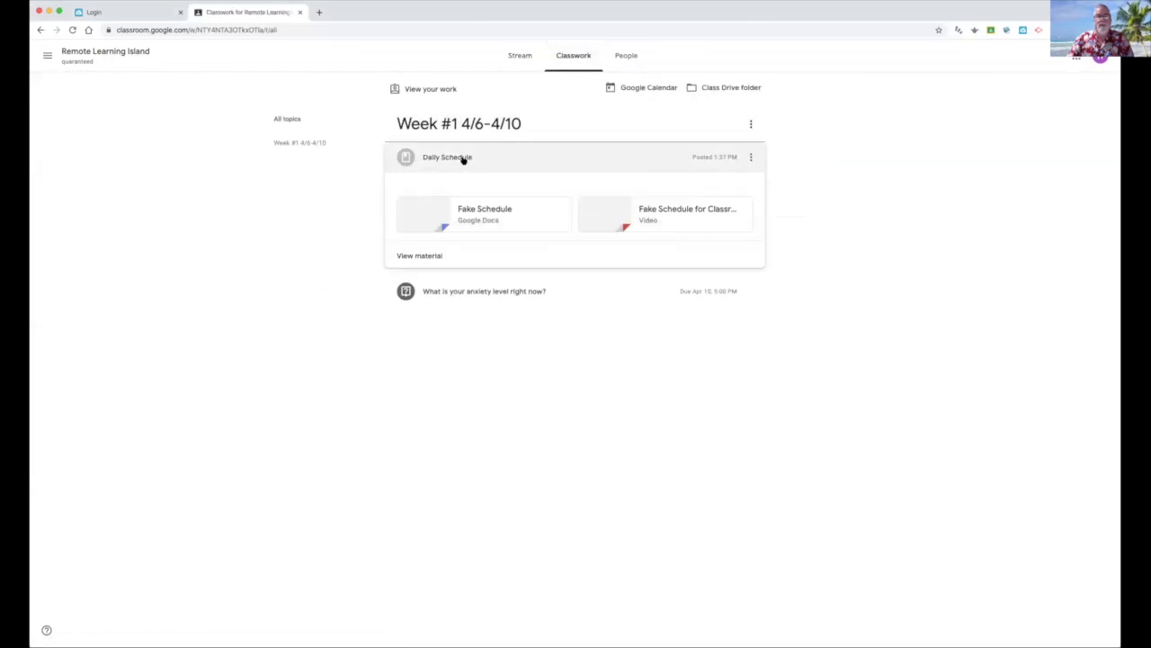
click(492, 213)
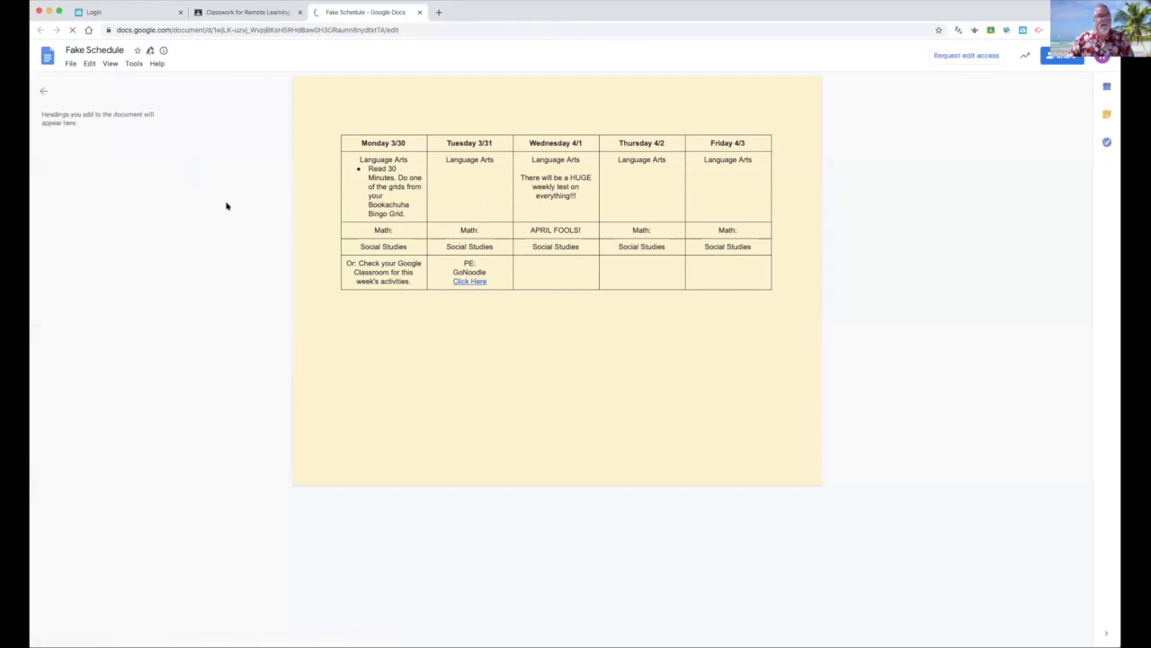
click(476, 279)
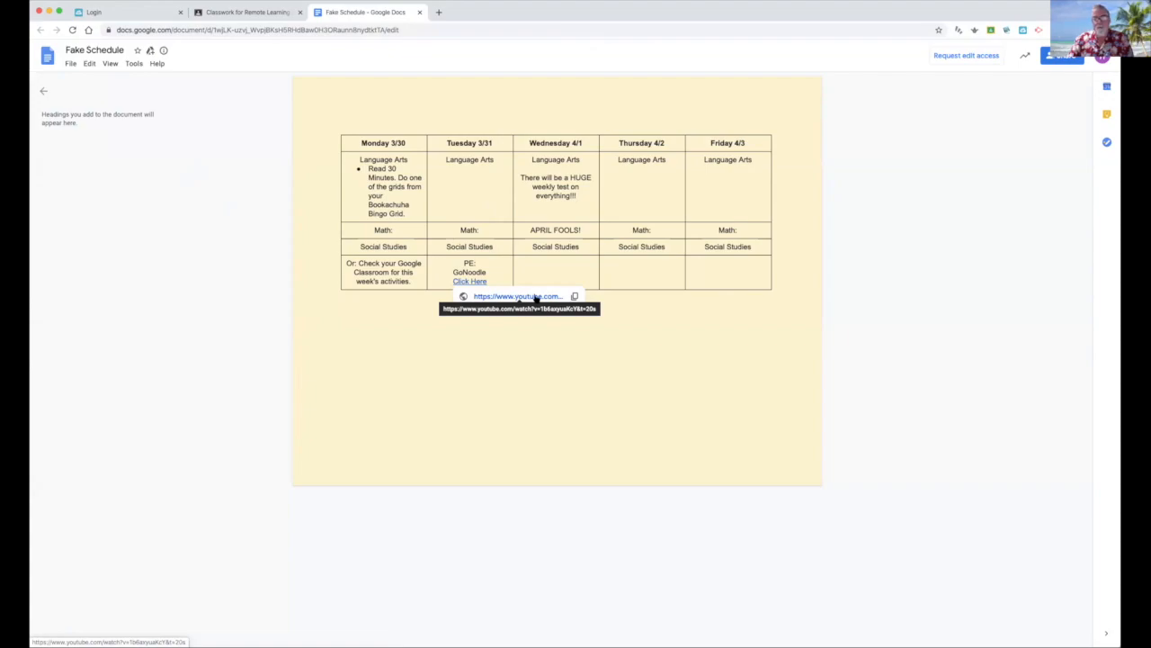
click(419, 11)
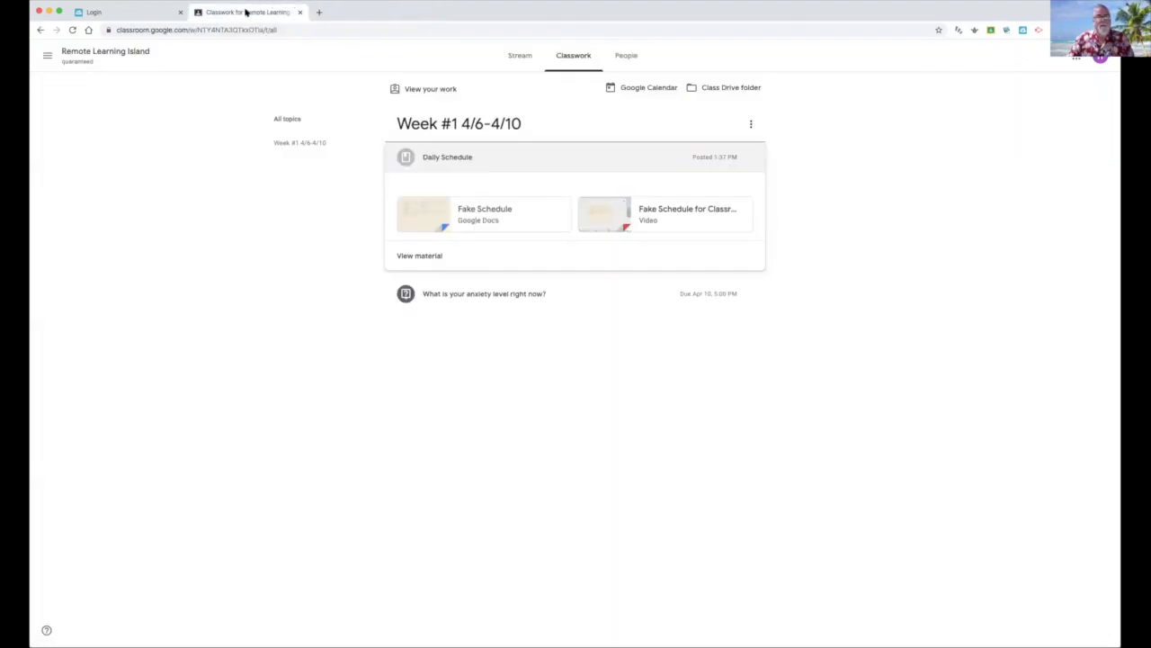
Step: Open the Fake Schedule for Classroom video from the Daily Schedule material and play it
click(661, 207)
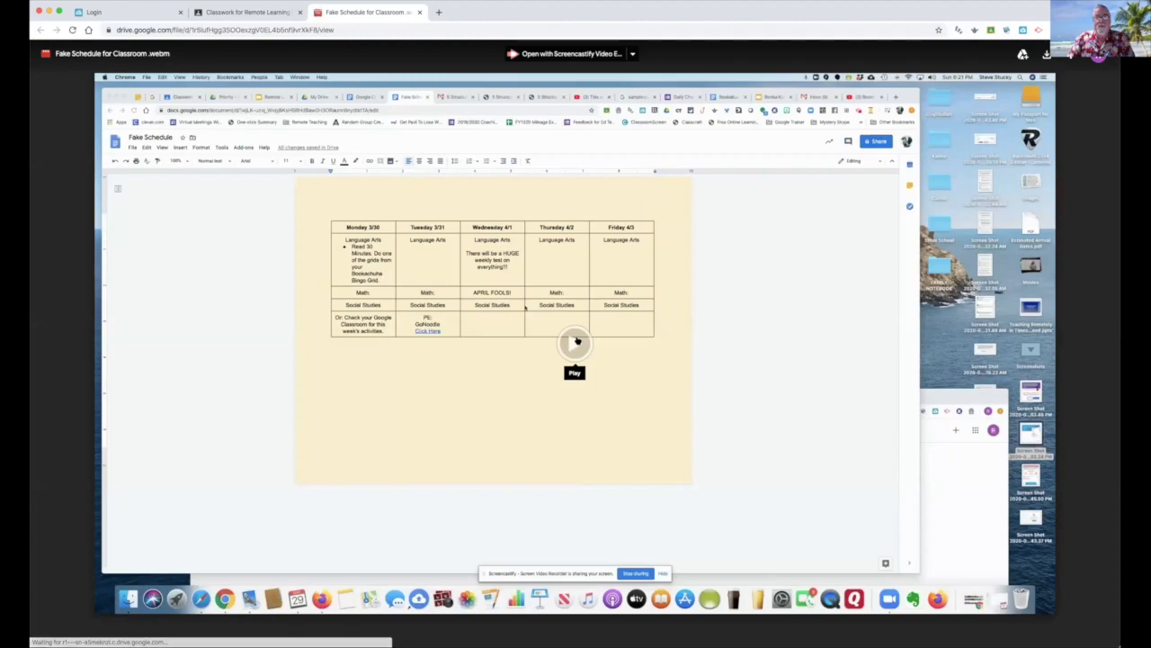
click(576, 343)
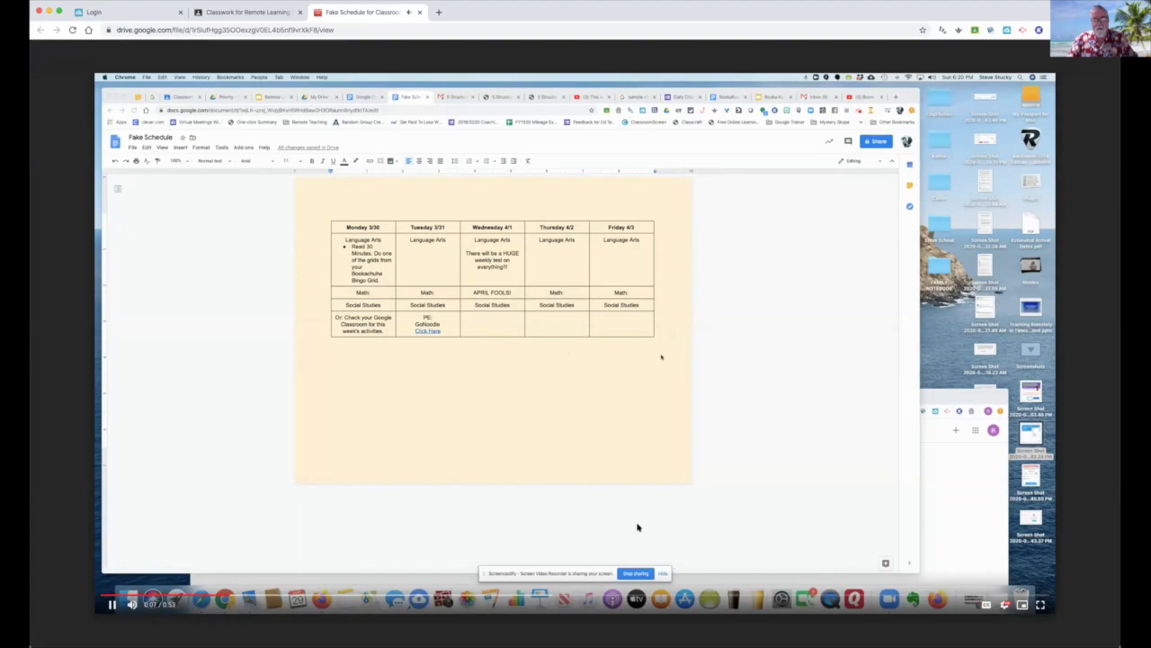
click(536, 340)
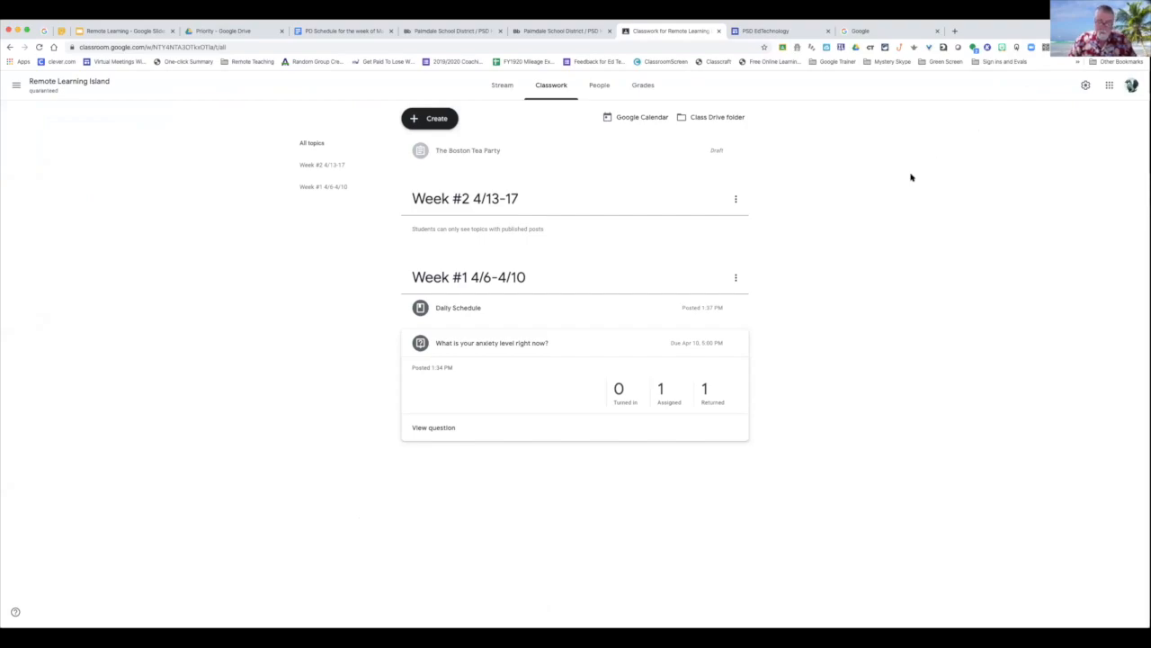
Step: In the teacher's Classroom window, start a new classwork assignment titled "Reading Bookakucha"
click(430, 118)
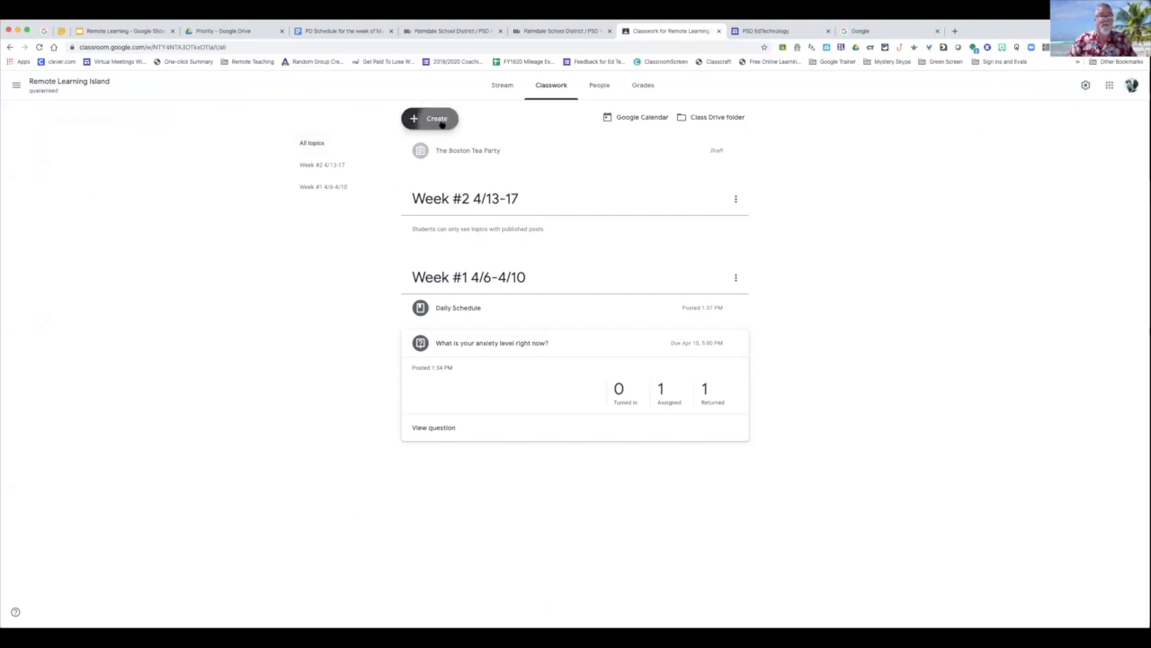
click(443, 145)
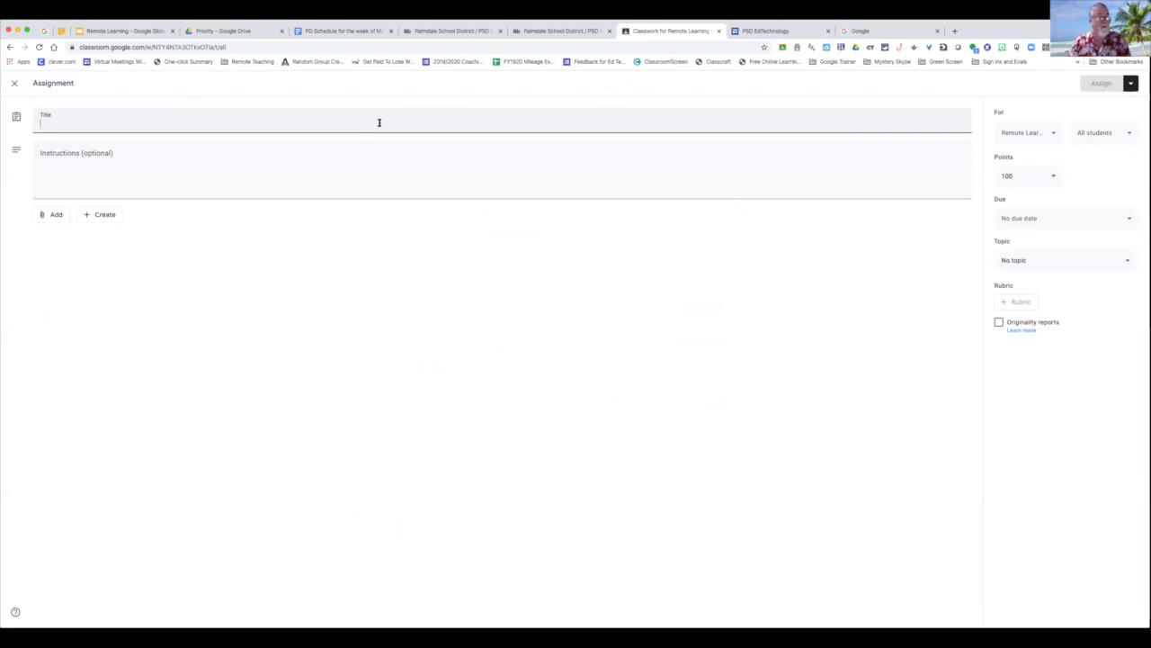
text(Reading)
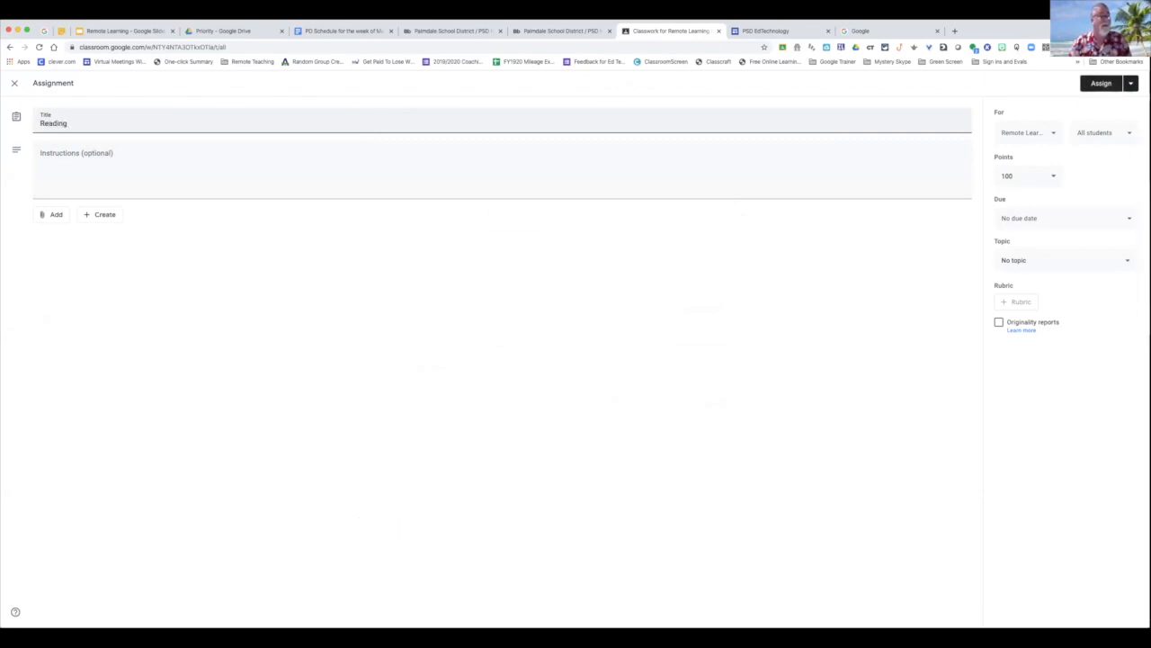
text( Bookakucha)
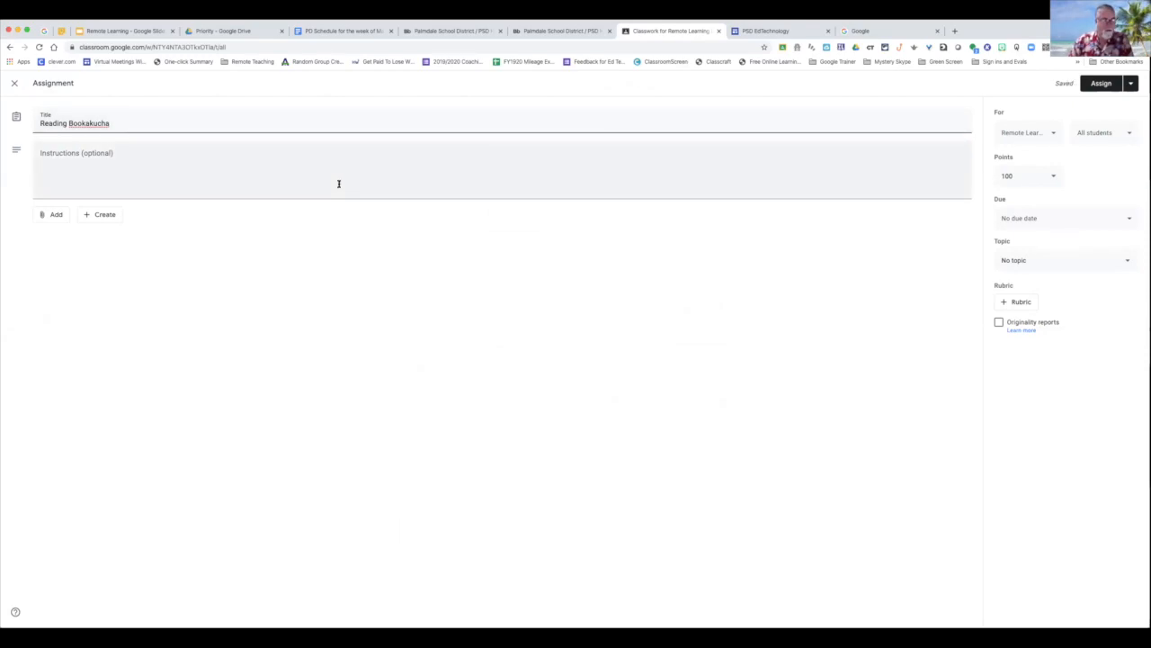
Step: Fill the assignment's instructions with three lines of placeholder text: "k;asdjf;aksdjf", "alaskjdflkasdjf" and "laksdjf;alskdfja;lskdfj"
click(308, 161)
text(k;asdjf;akdjf)
key(Return)
text(alaskjdflkasdjf)
key(Return)
text(laksdjf;alskdfja;lskdfj)
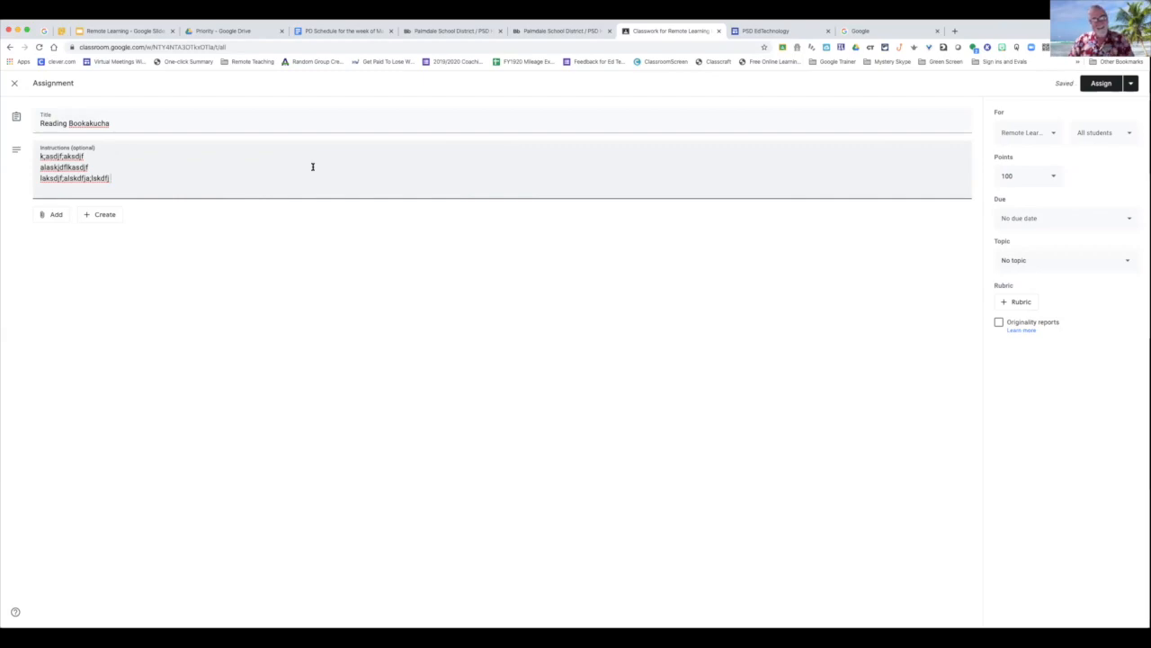
click(44, 217)
click(160, 305)
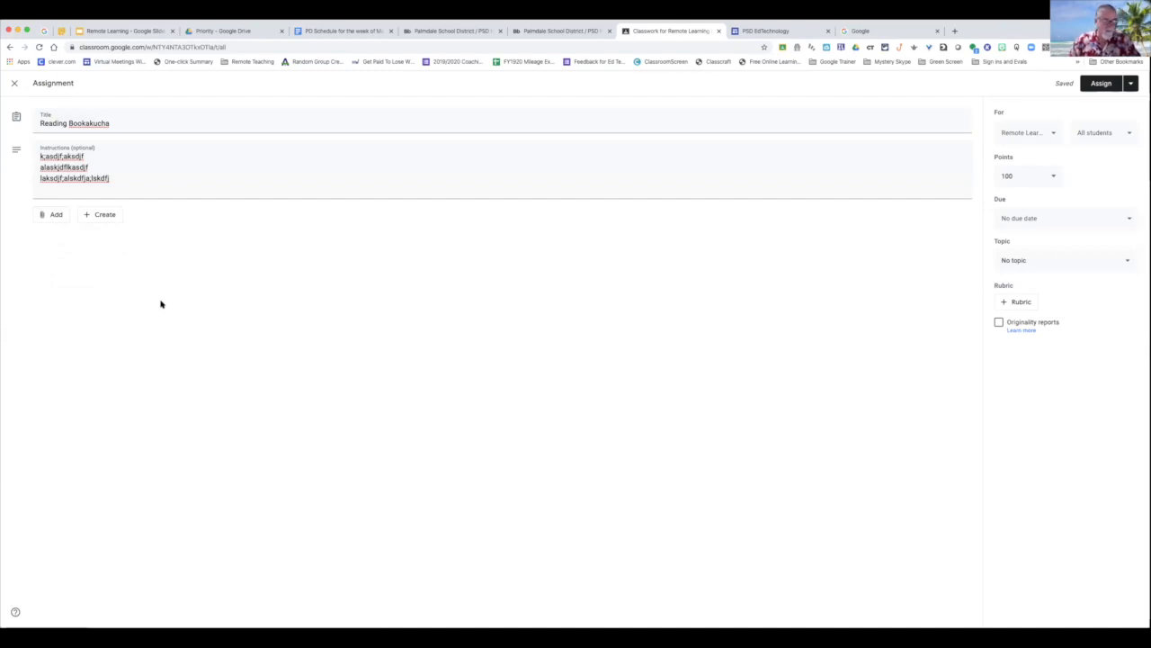
click(108, 220)
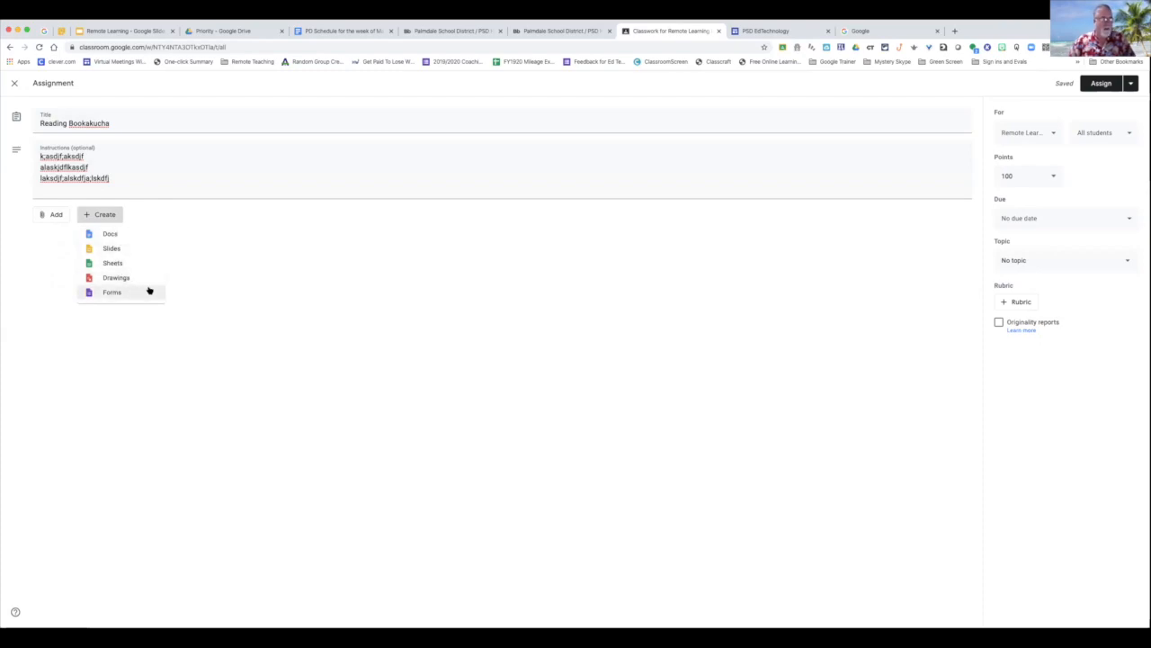
click(241, 274)
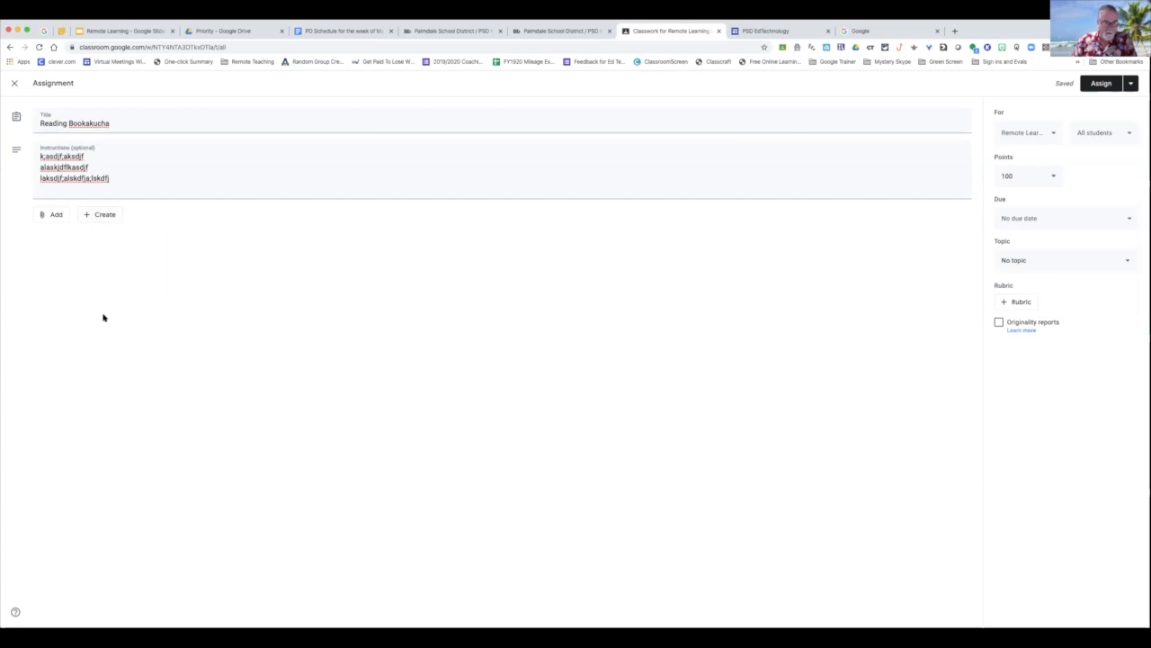
Step: Attach the Booka Kucha slides and BookaKucha Bingo document from Google Drive, and make a copy of Booka Kucha for each student
click(51, 218)
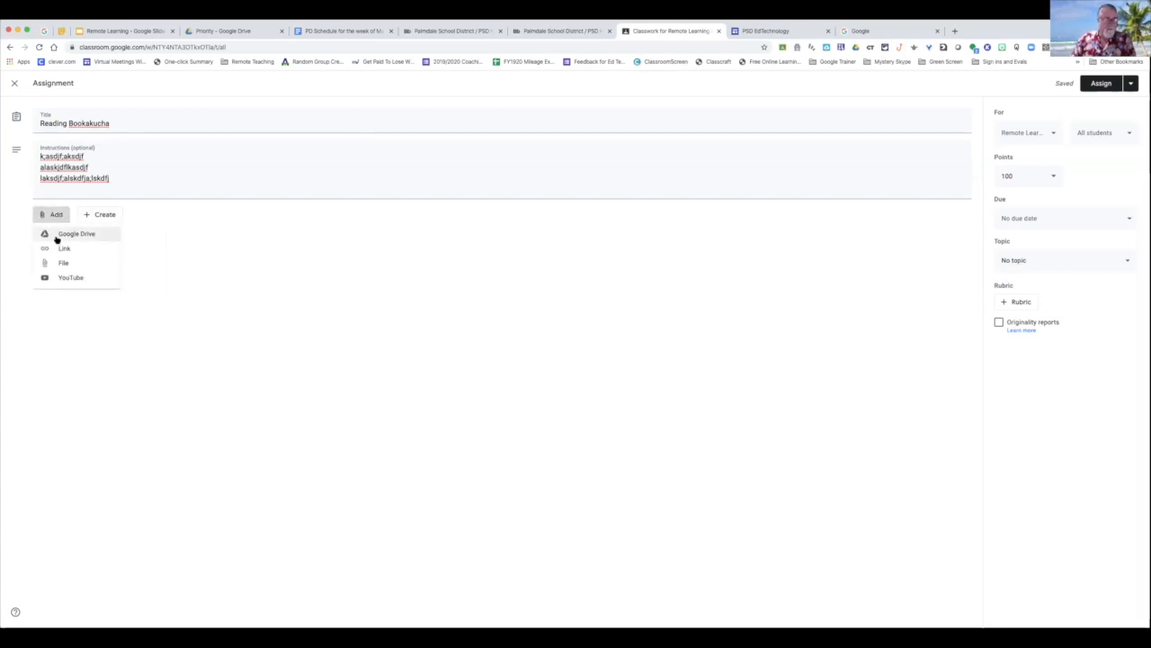
click(56, 235)
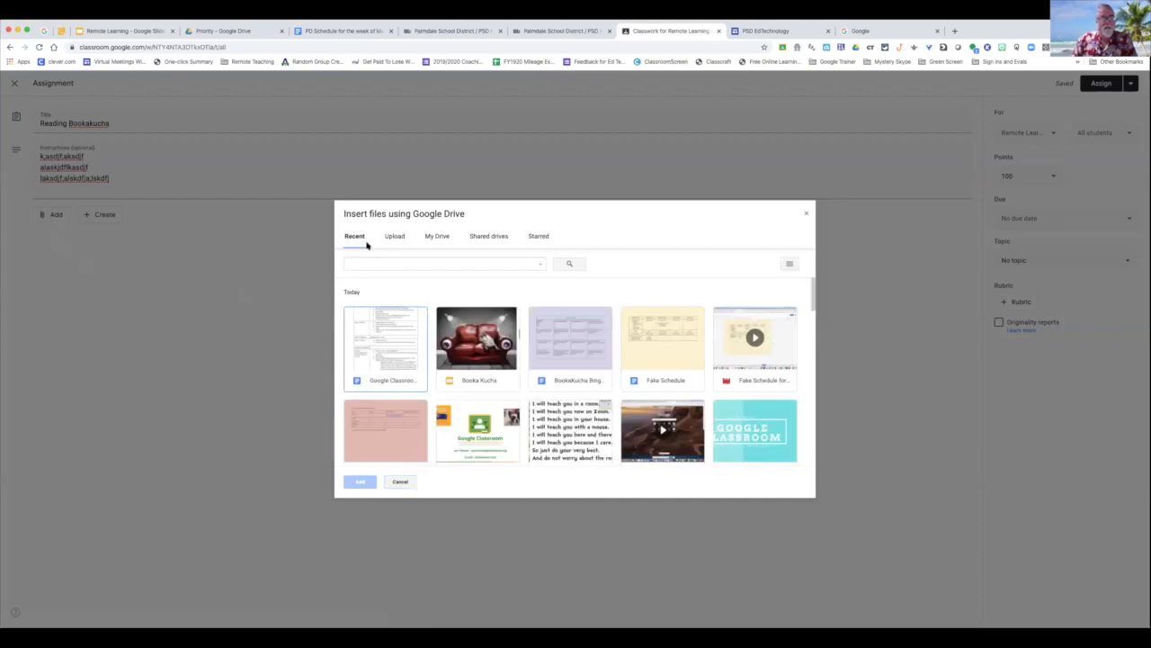
click(490, 342)
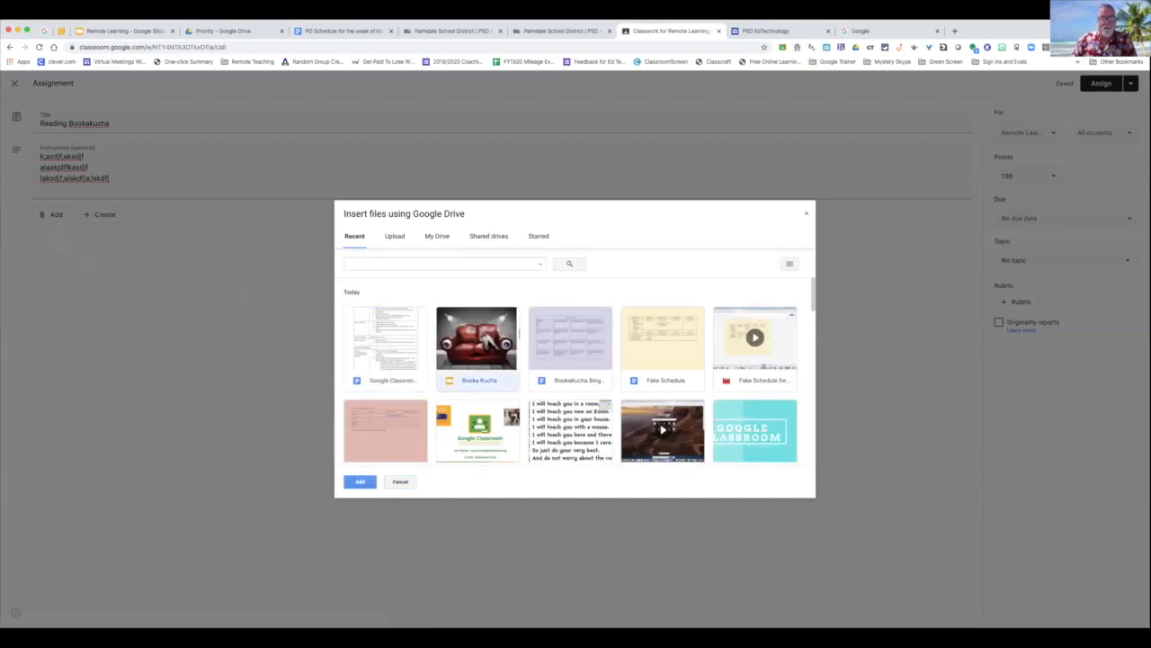
click(559, 340)
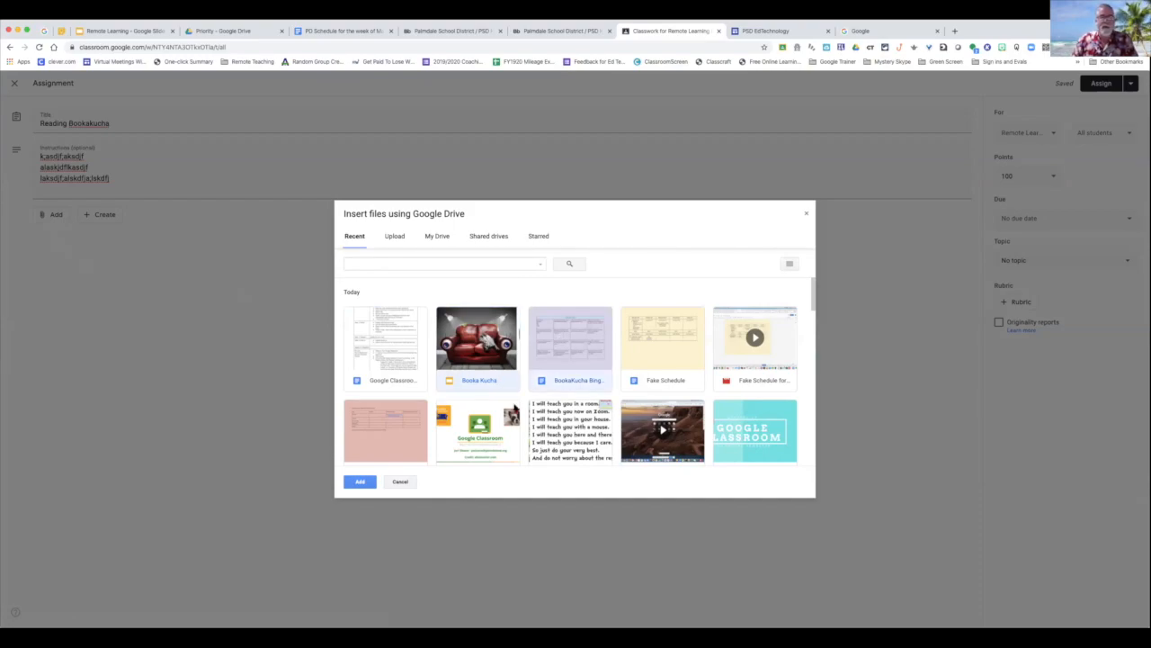
click(359, 482)
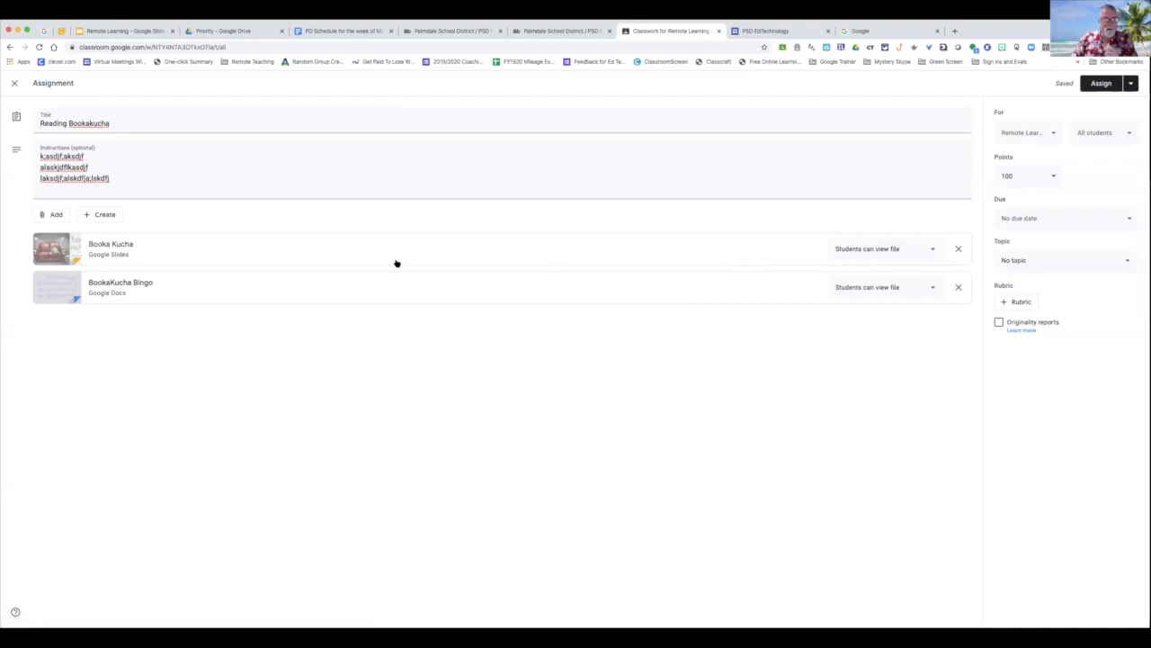
click(934, 250)
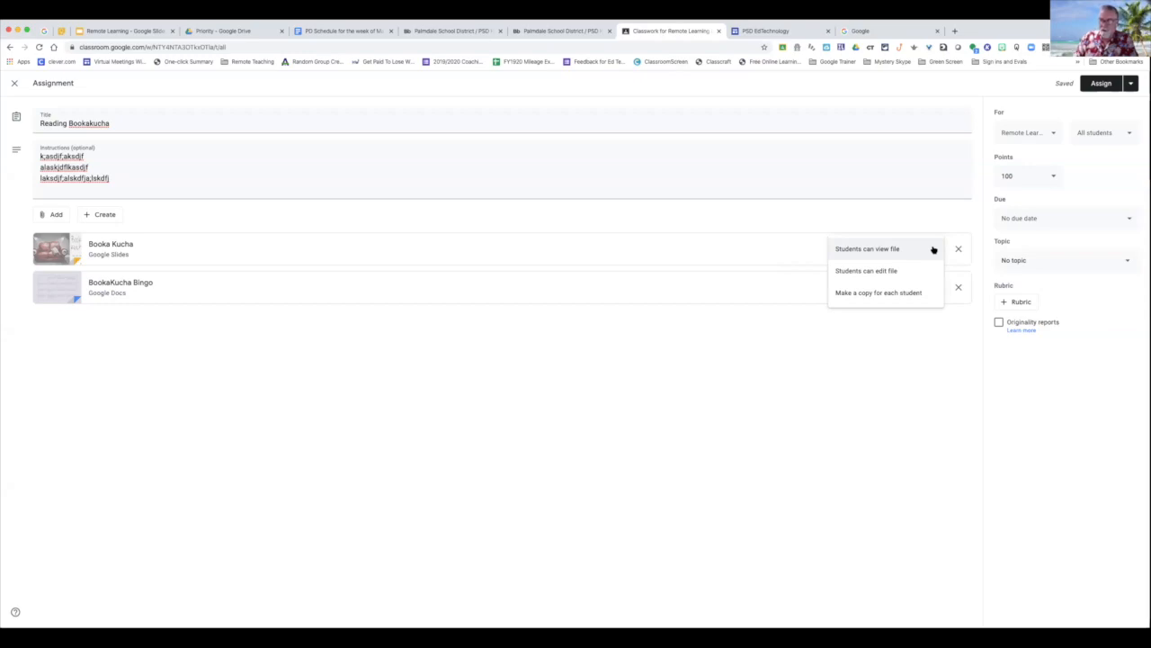
click(879, 293)
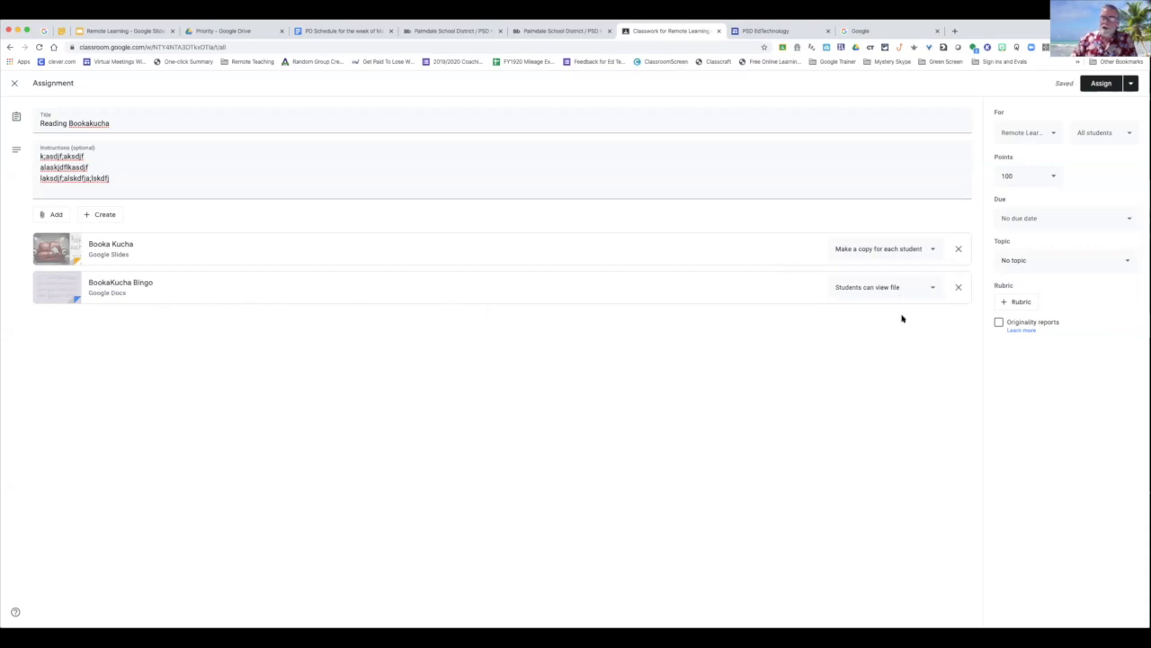
Step: Set the assignment's points to Ungraded, try a value of 10 points, and return it to Ungraded
click(1118, 138)
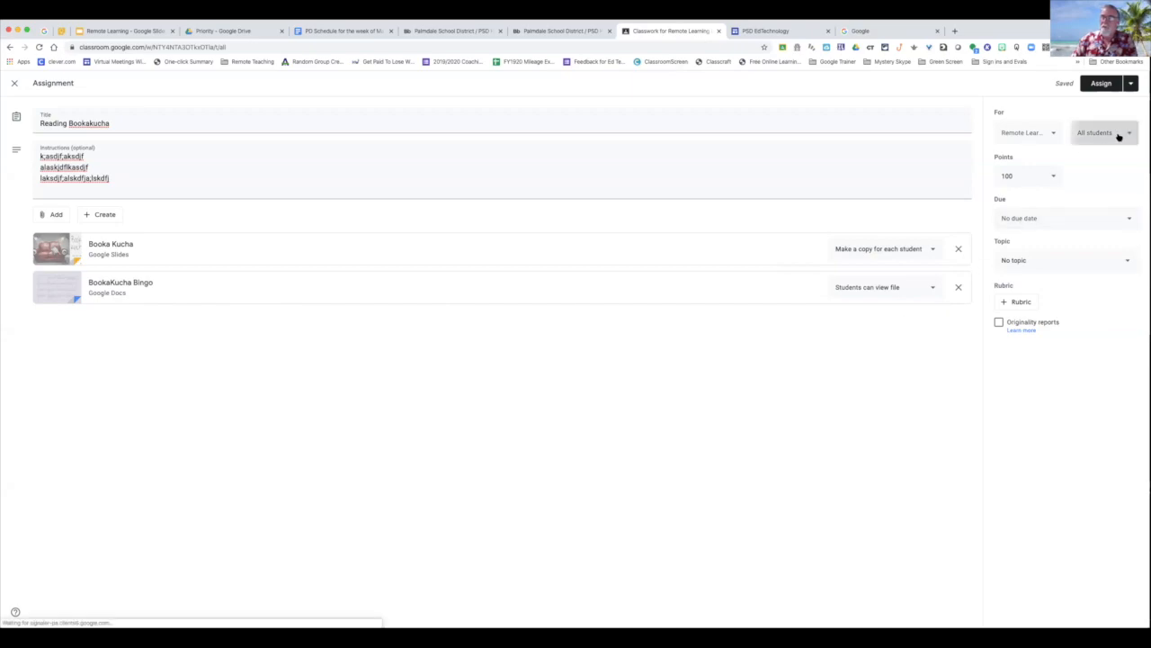
click(1110, 133)
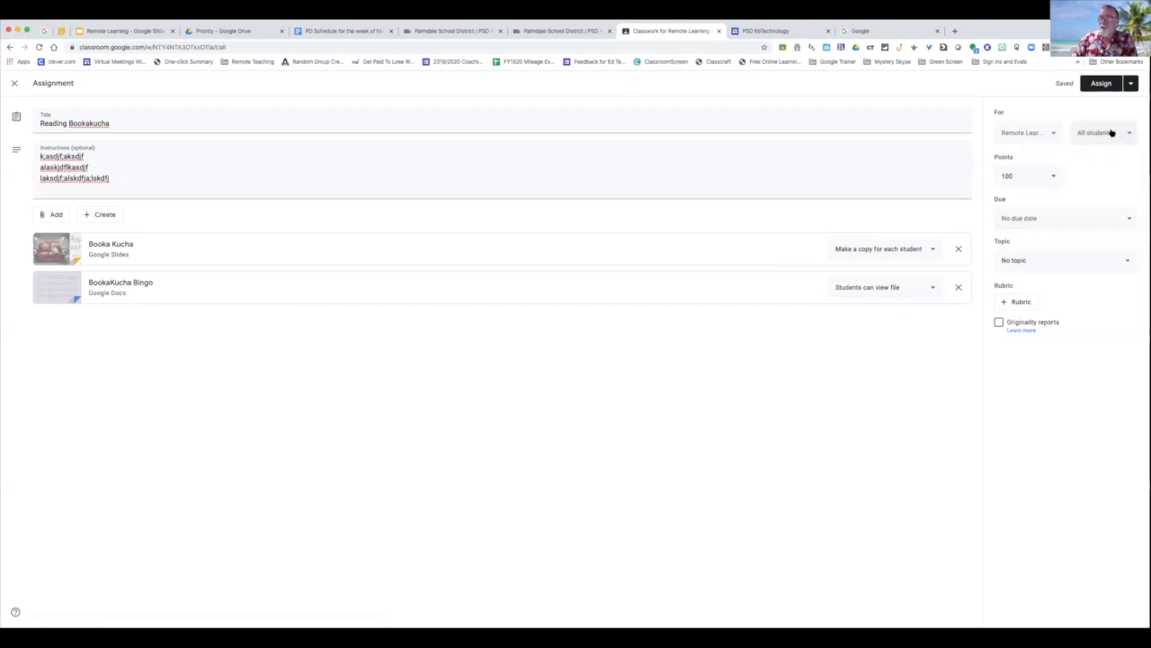
click(1051, 177)
click(1018, 197)
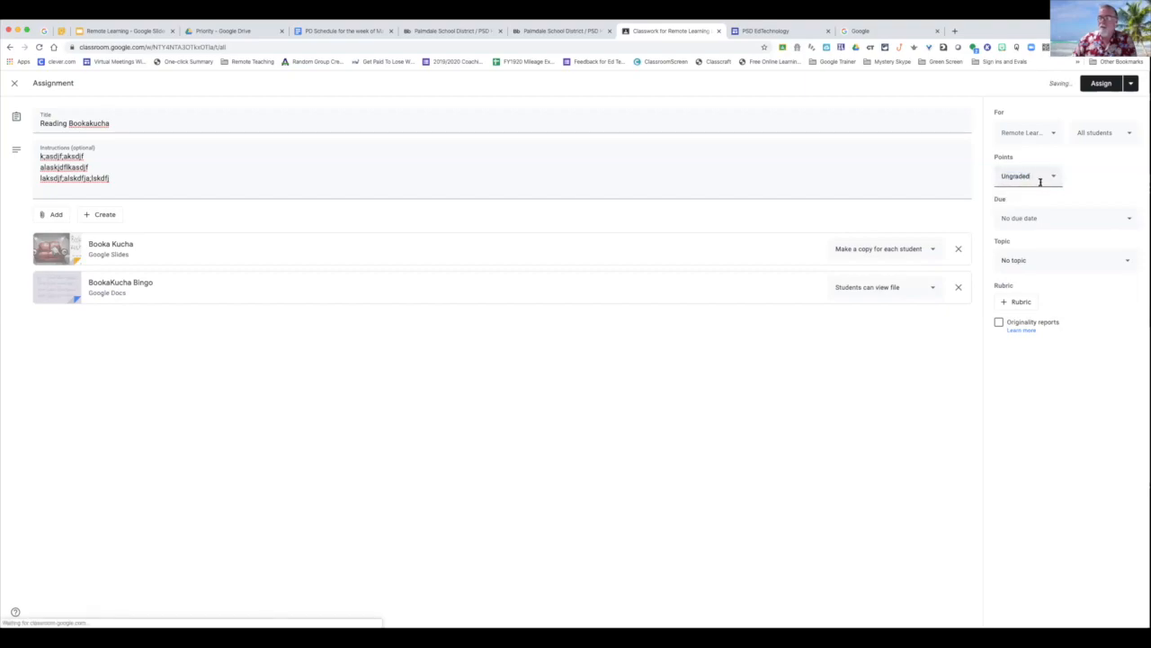
drag(1031, 176, 985, 178)
text(10)
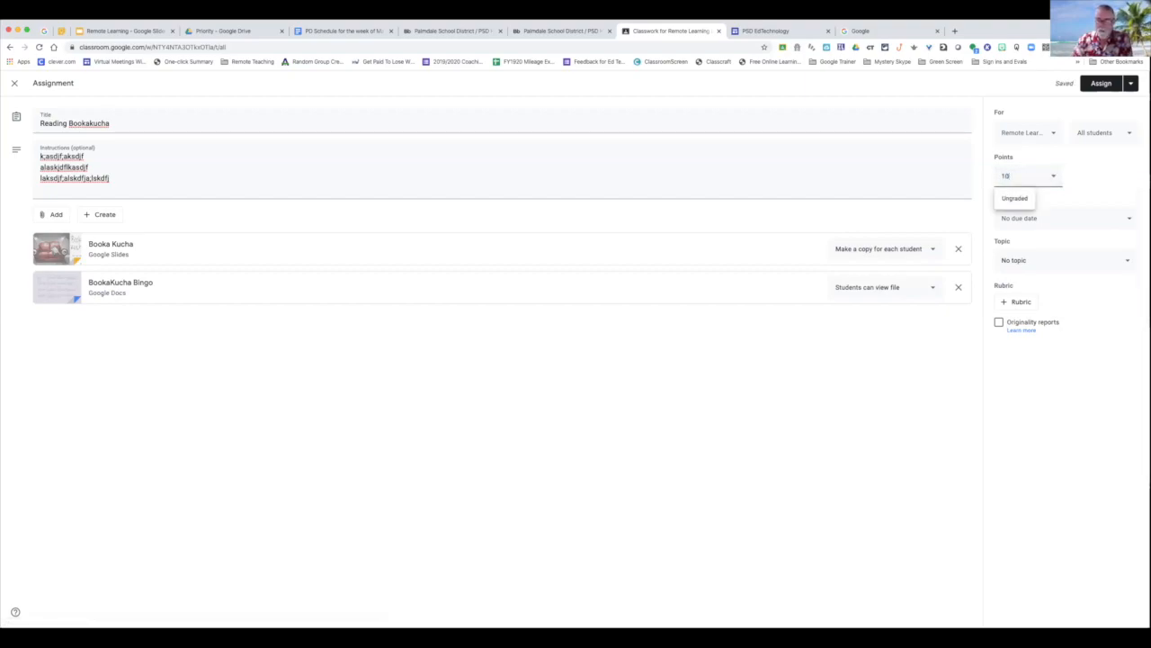
click(1021, 198)
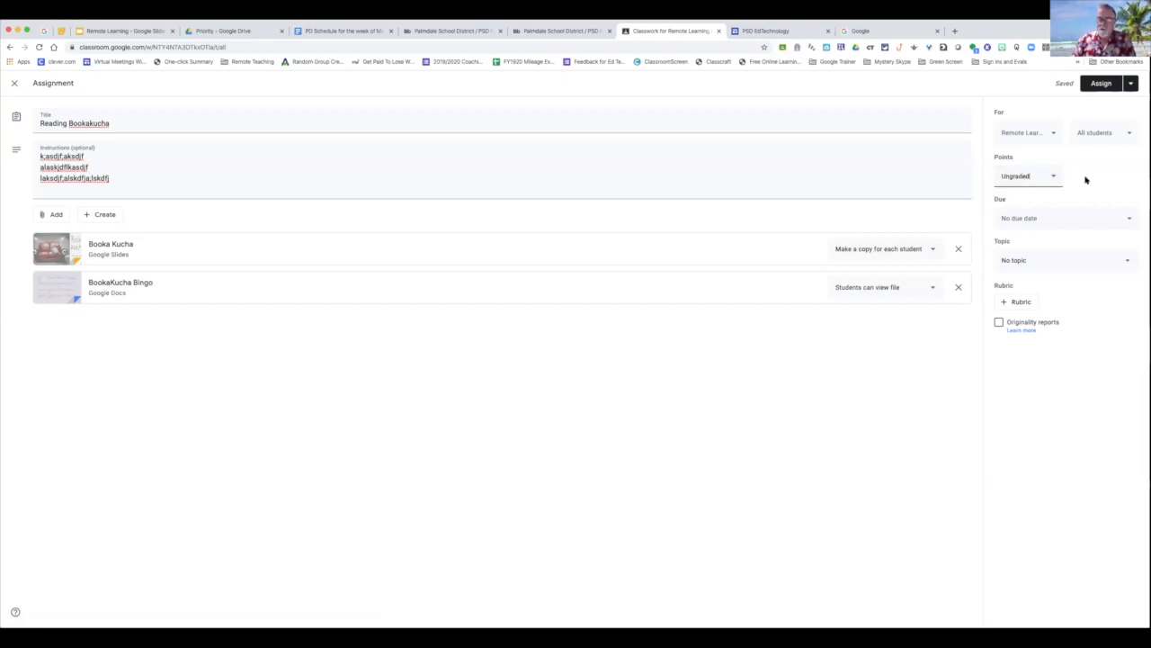
Step: Set the assignment's due date to Apr 10, 2020 and its due time to 5:00 PM
click(1123, 221)
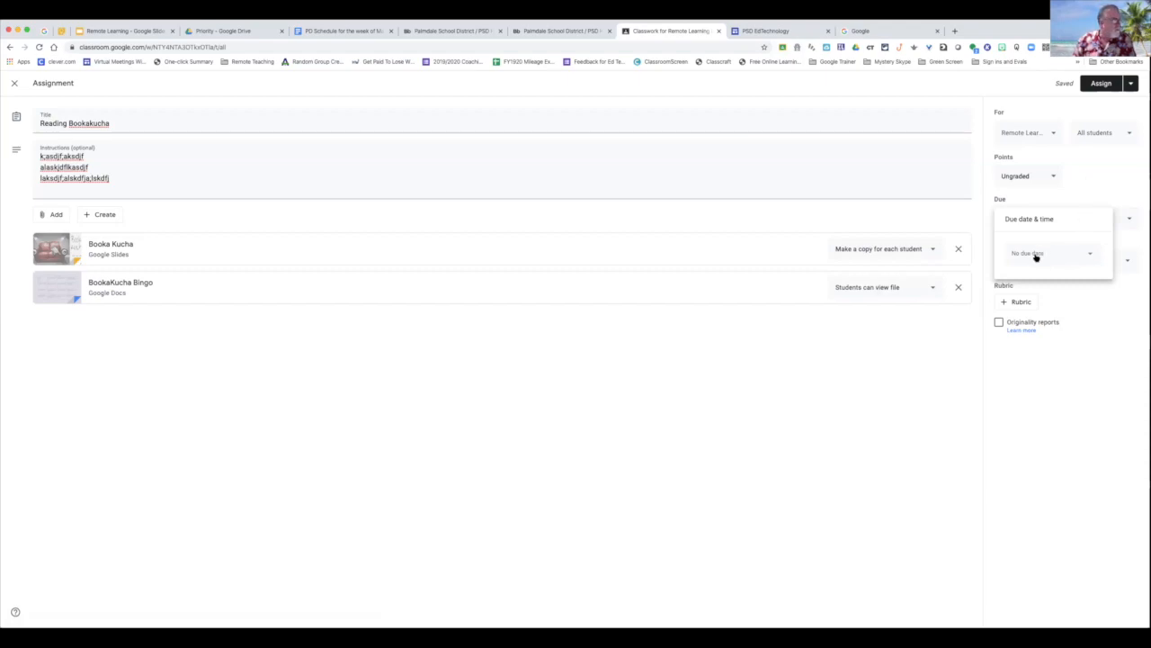
click(1092, 255)
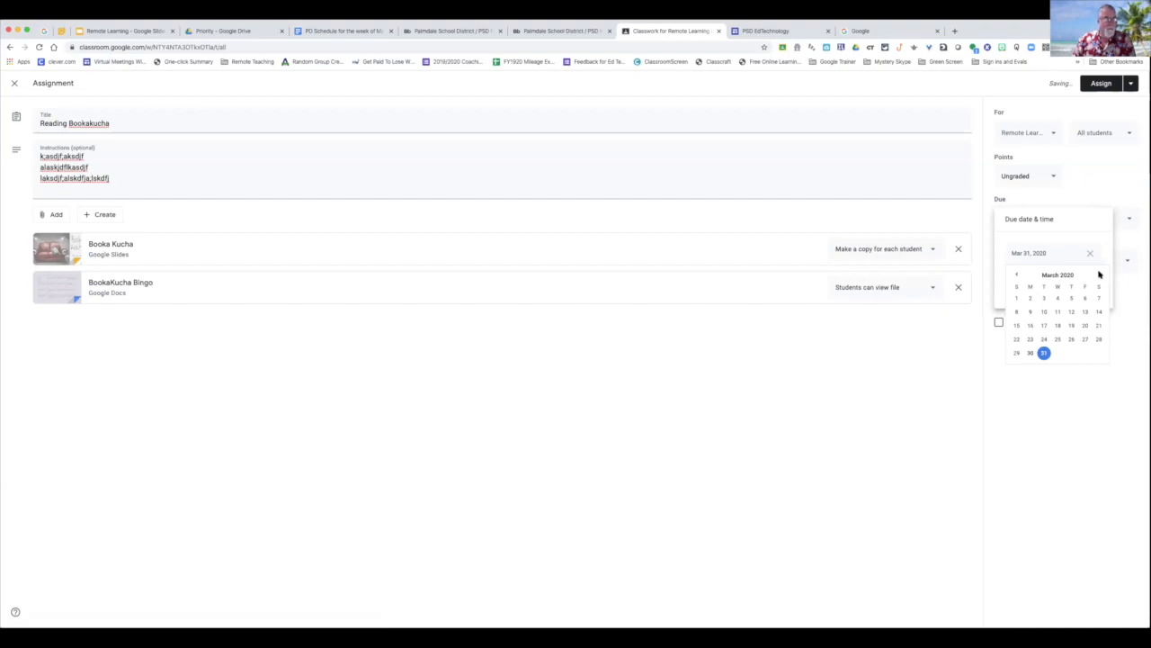
click(1098, 275)
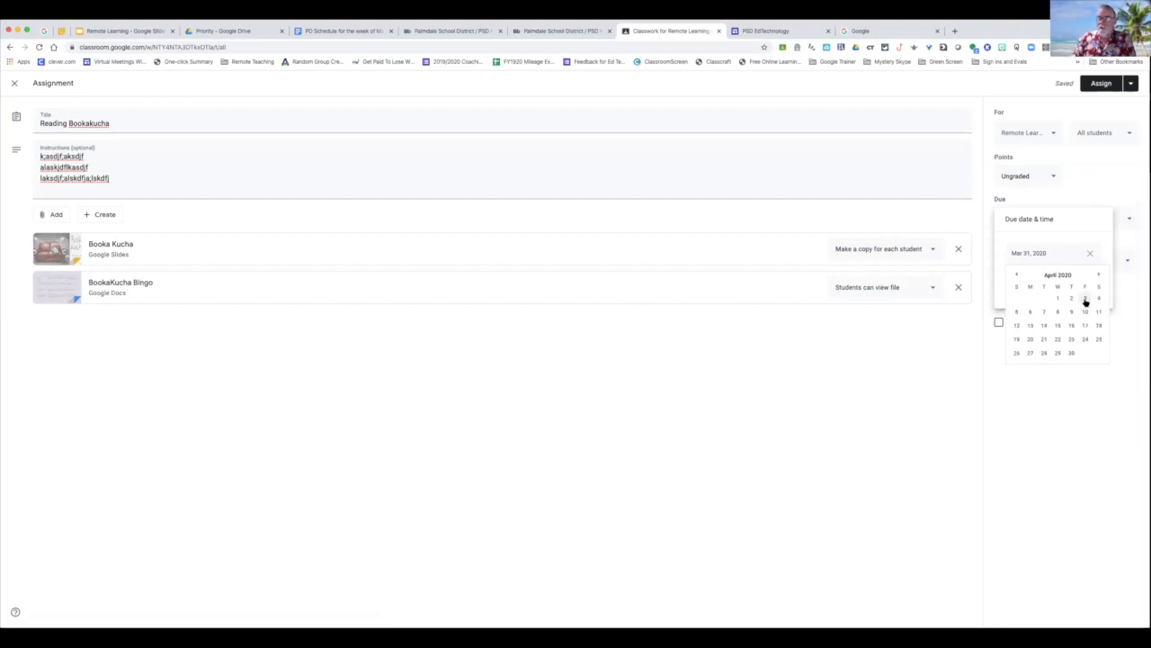
click(1084, 311)
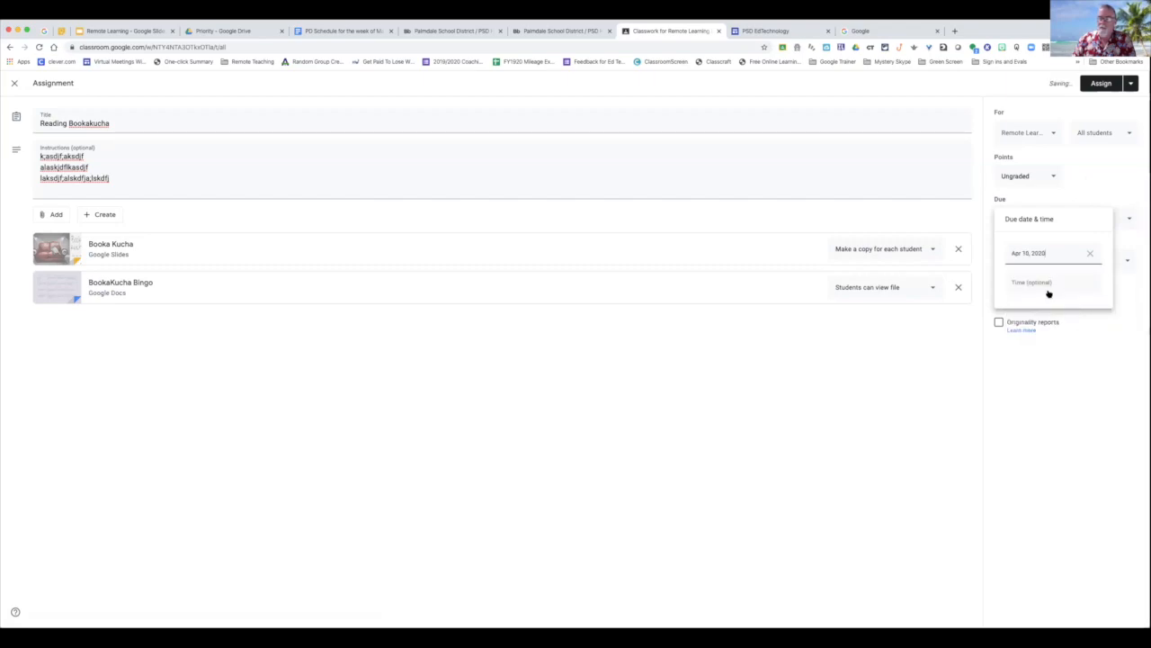
click(1047, 284)
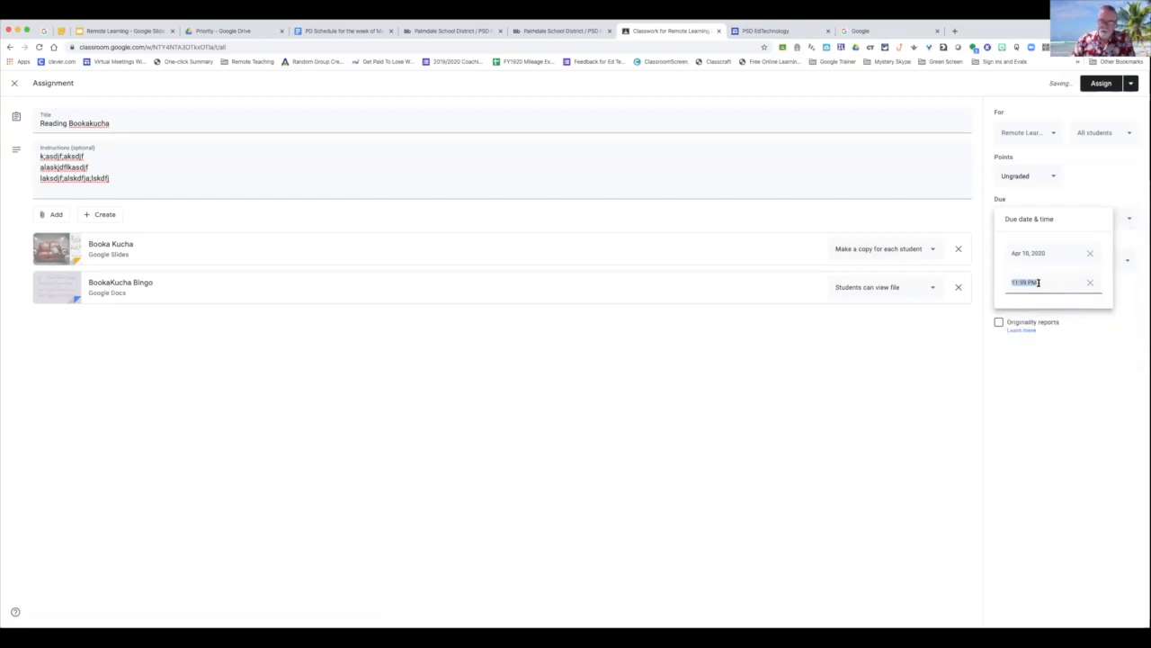
text(9)
text(:00)
text( PM)
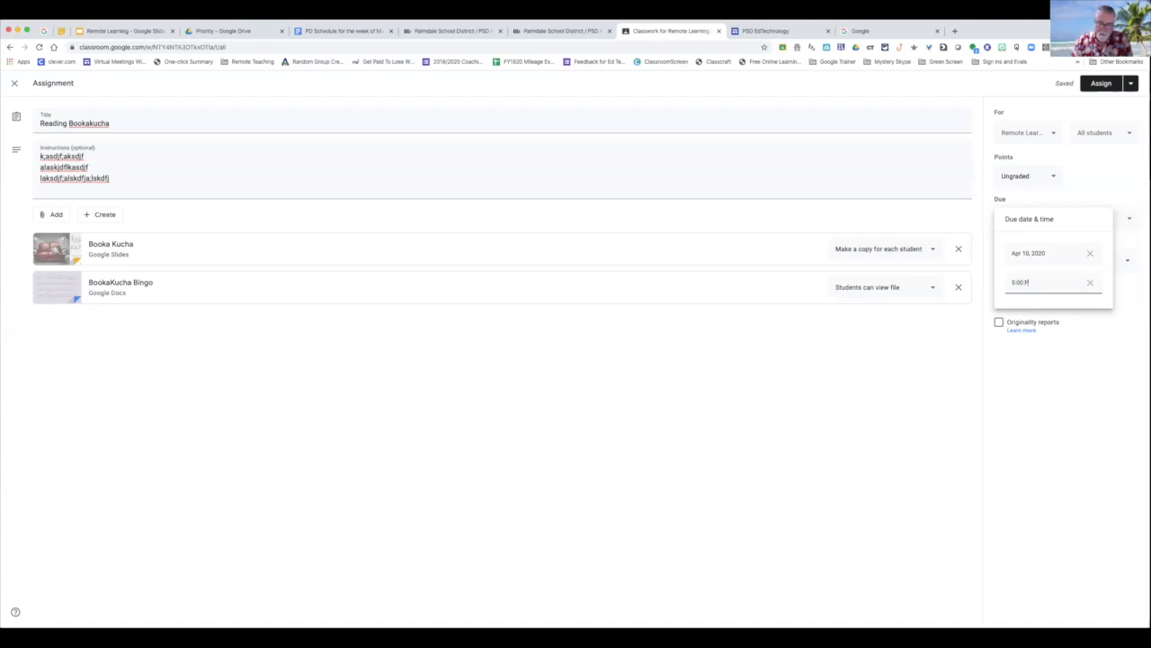
click(935, 376)
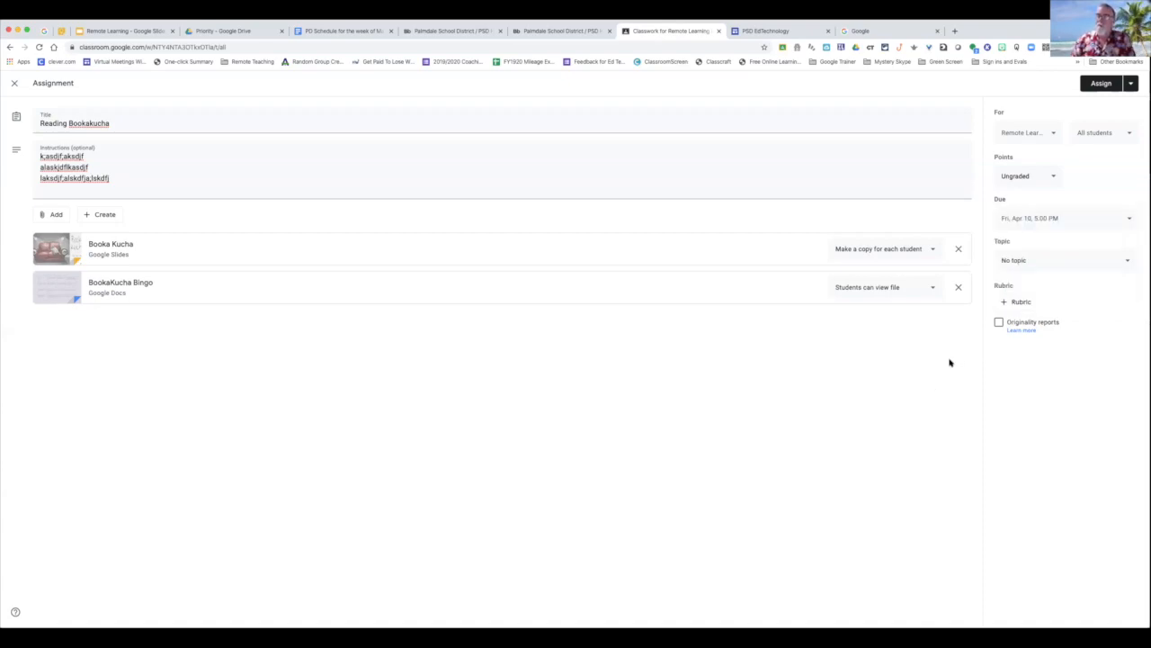
Step: Put the assignment under the Week #1 4/6-4/10 topic, and switch it to Week #2 4/13-17
click(1097, 262)
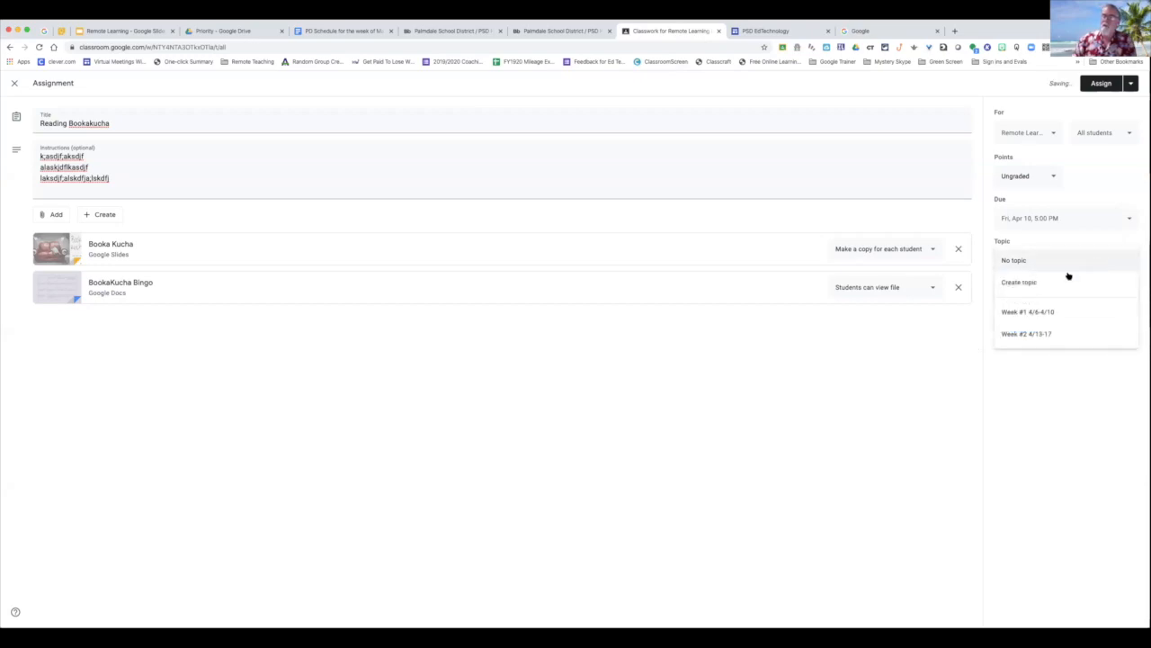
click(1041, 314)
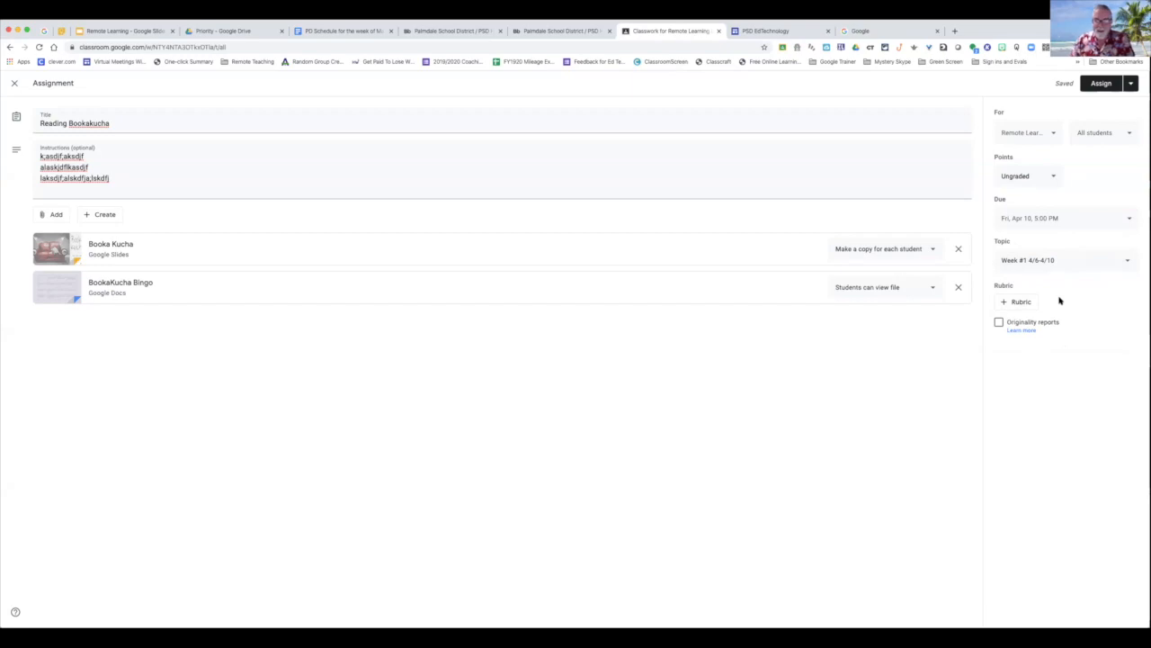
click(1074, 266)
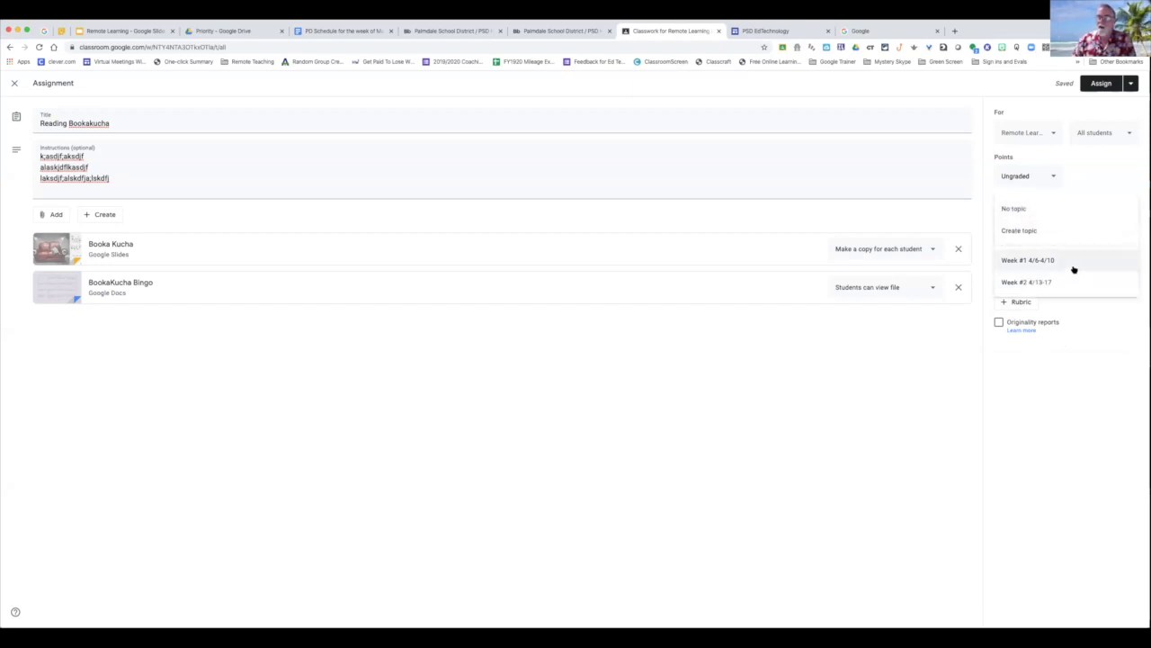
click(1069, 282)
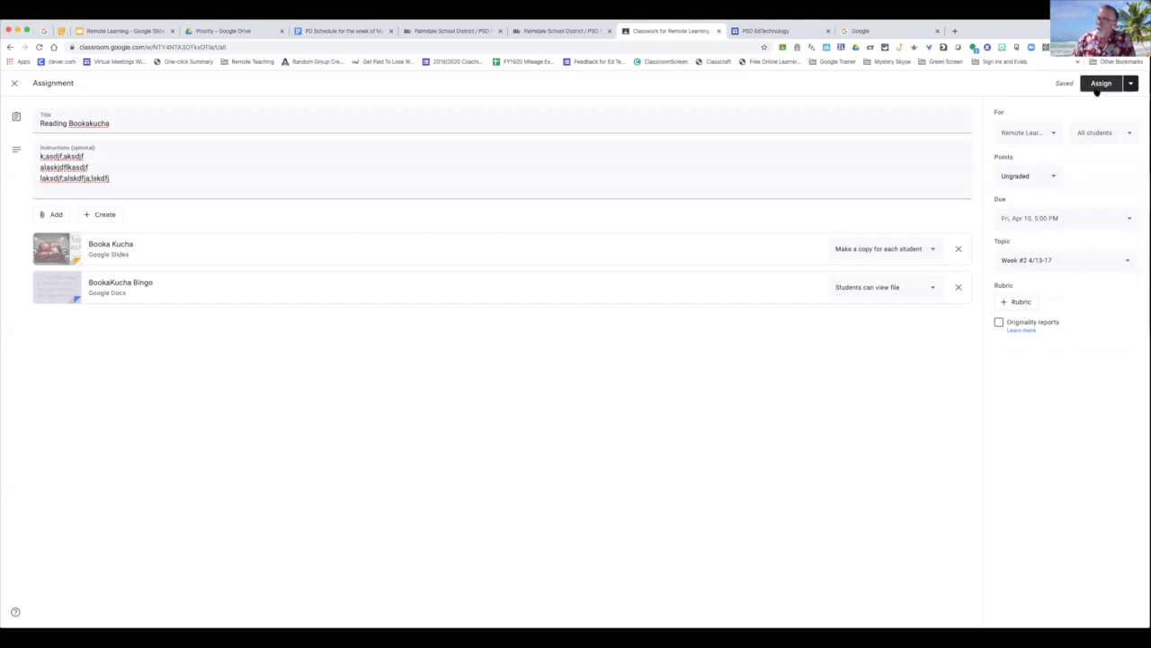
click(1134, 85)
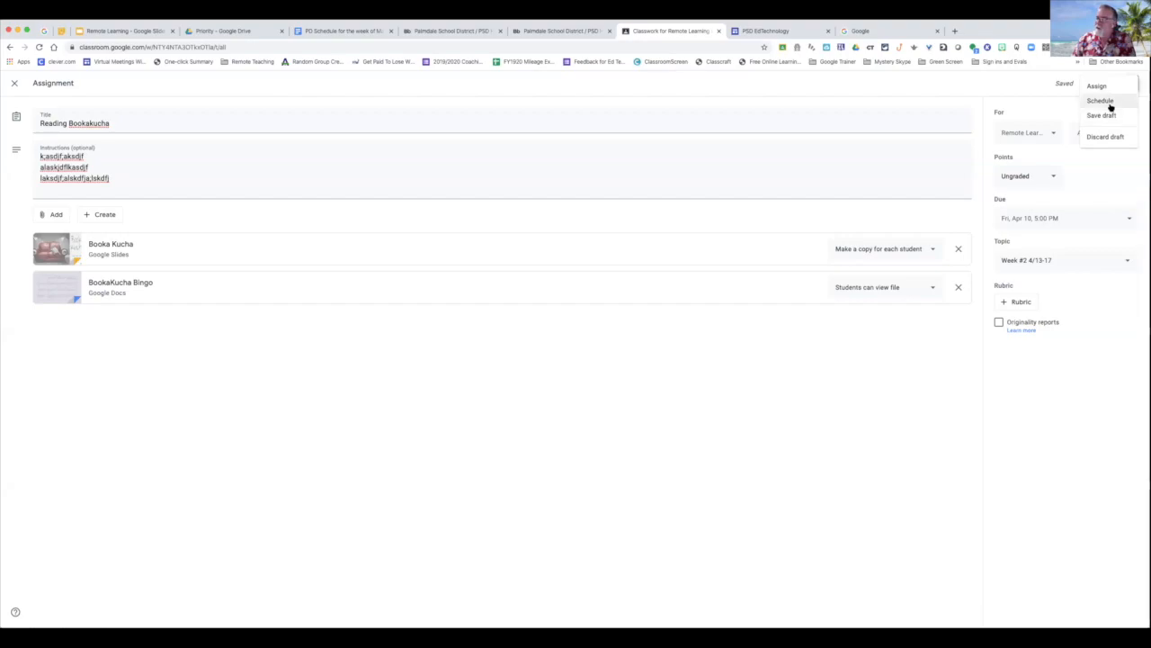
click(1105, 103)
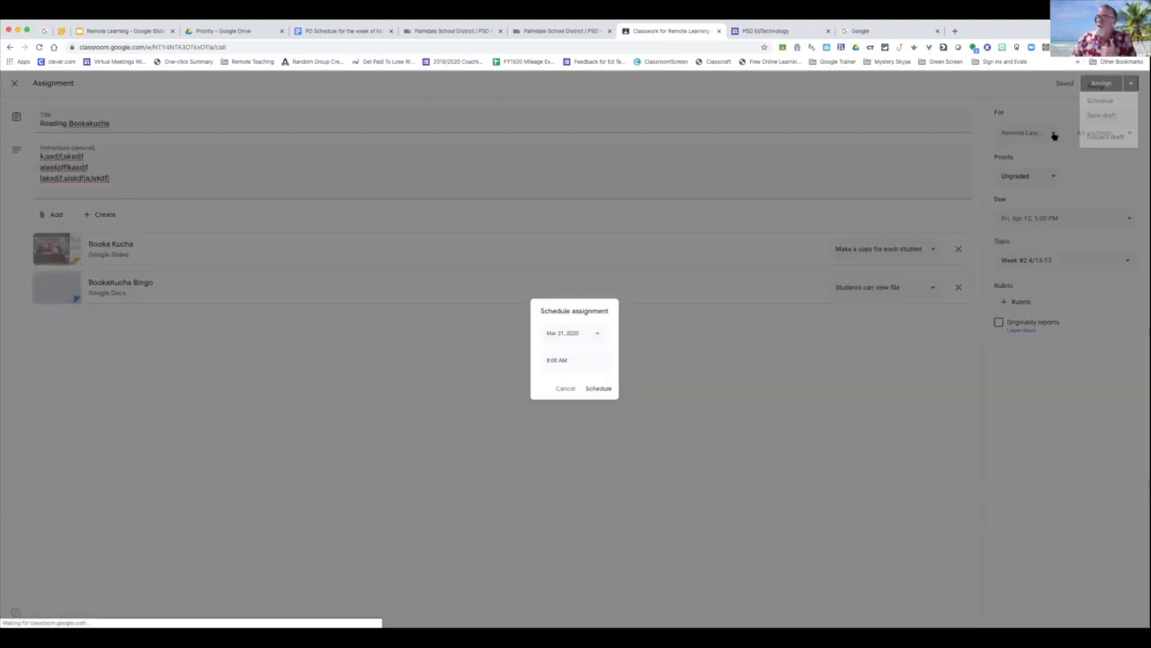
click(597, 334)
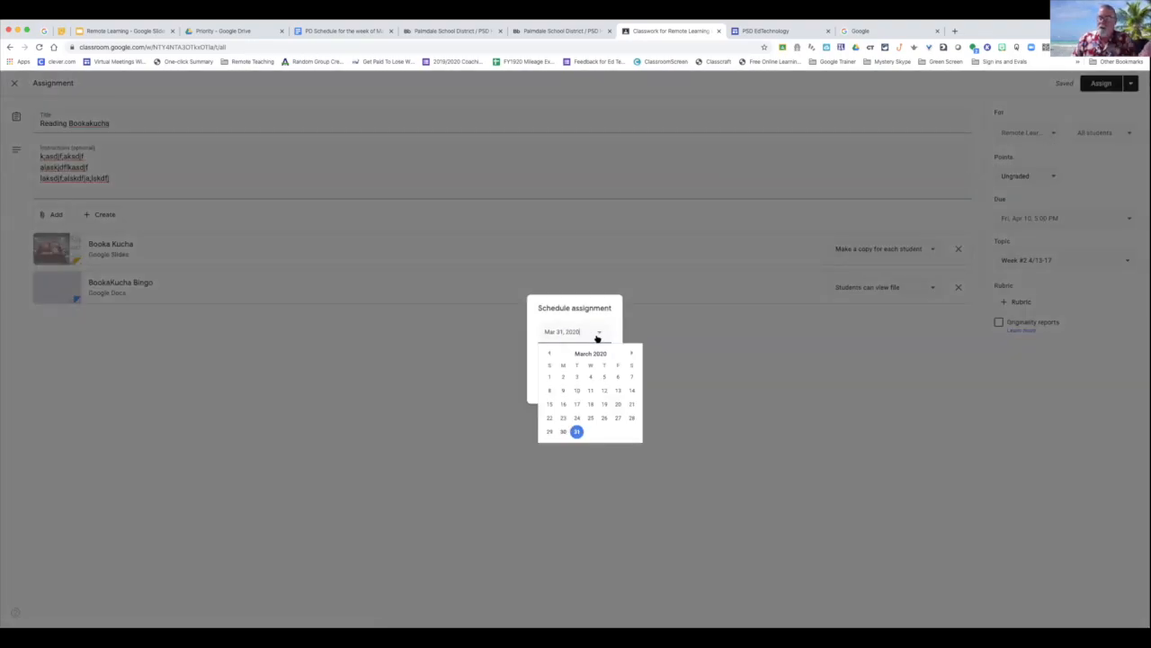
click(631, 353)
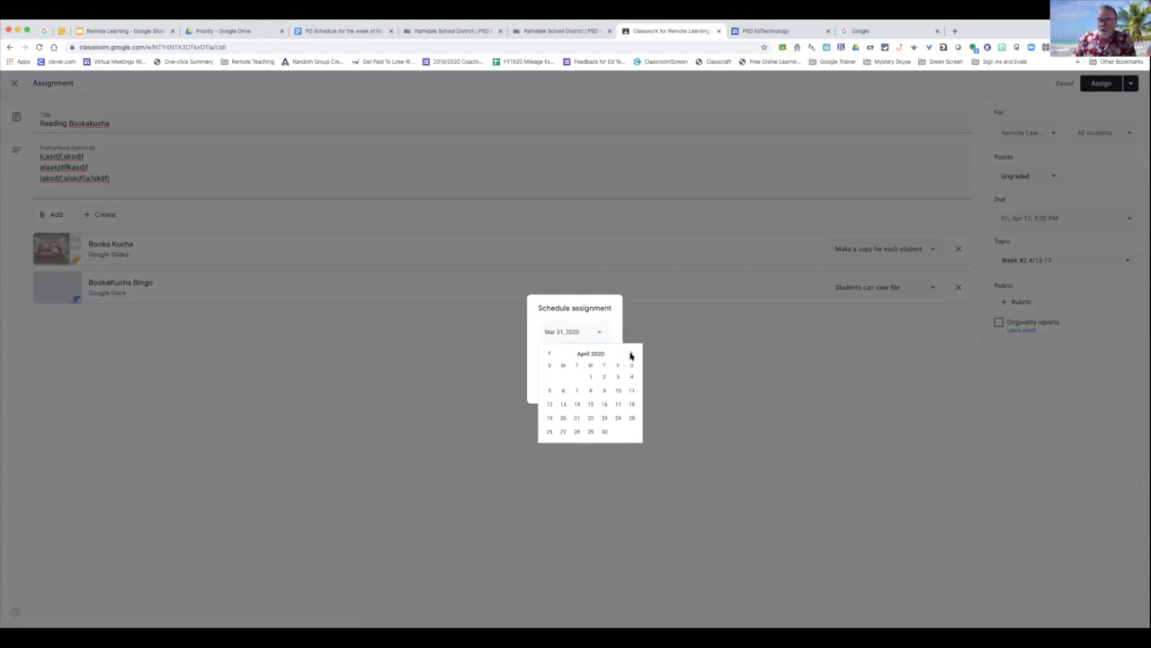
click(563, 390)
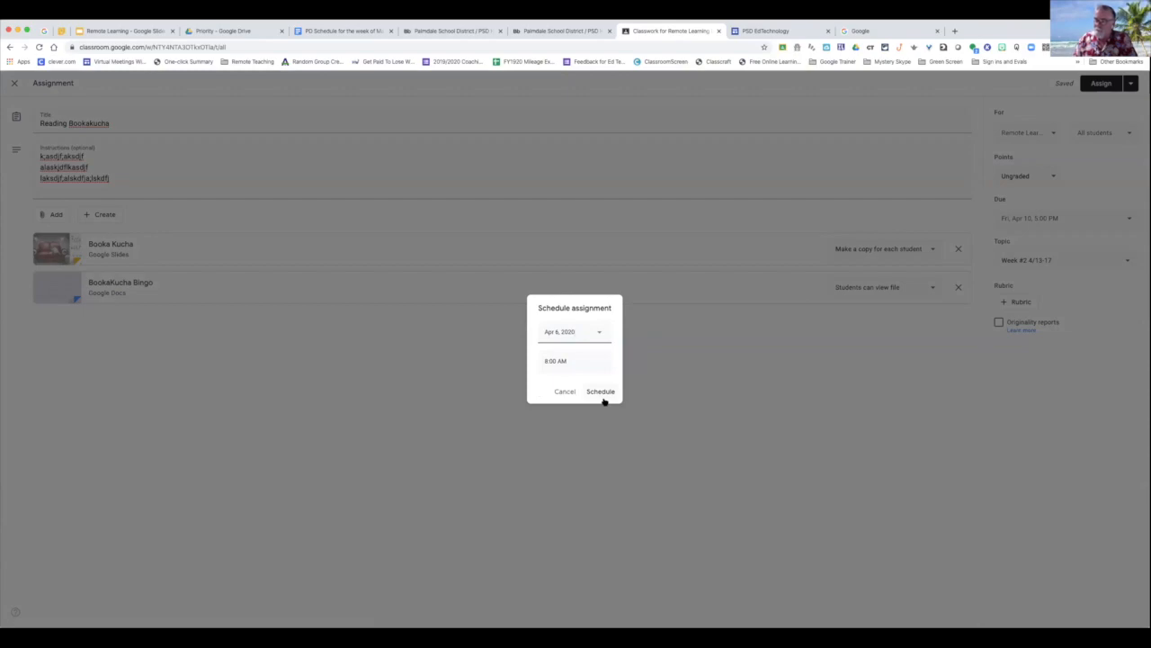
click(562, 392)
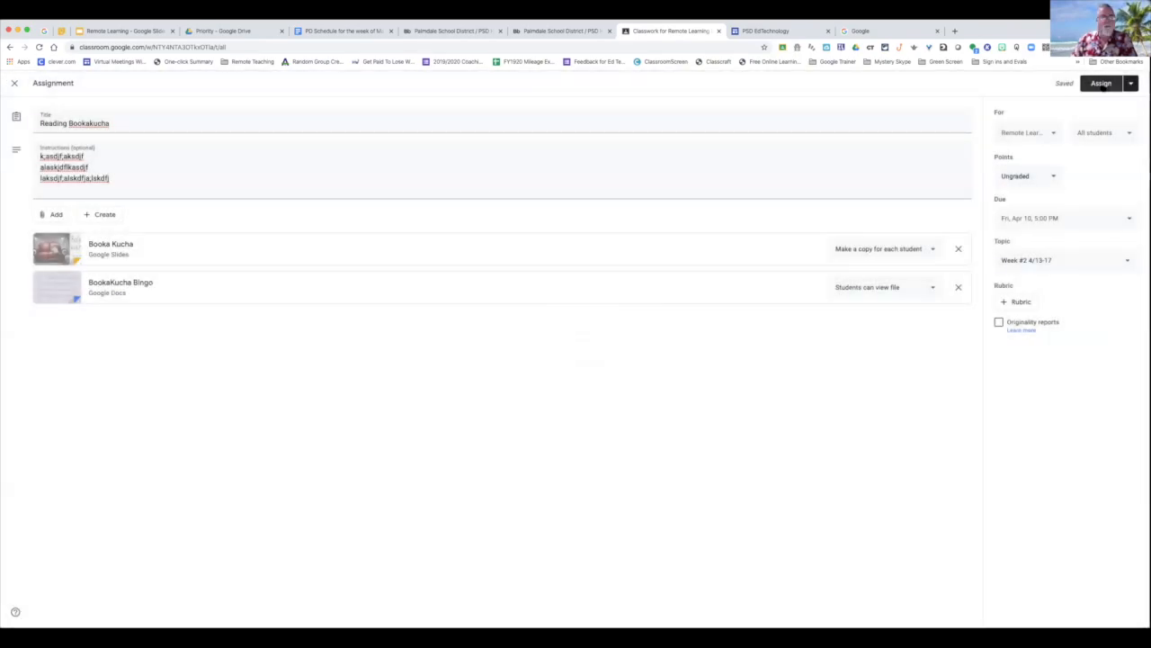
Step: Assign the Reading Bookakucha assignment to the class immediately and switch to the student's Classroom window
click(1102, 85)
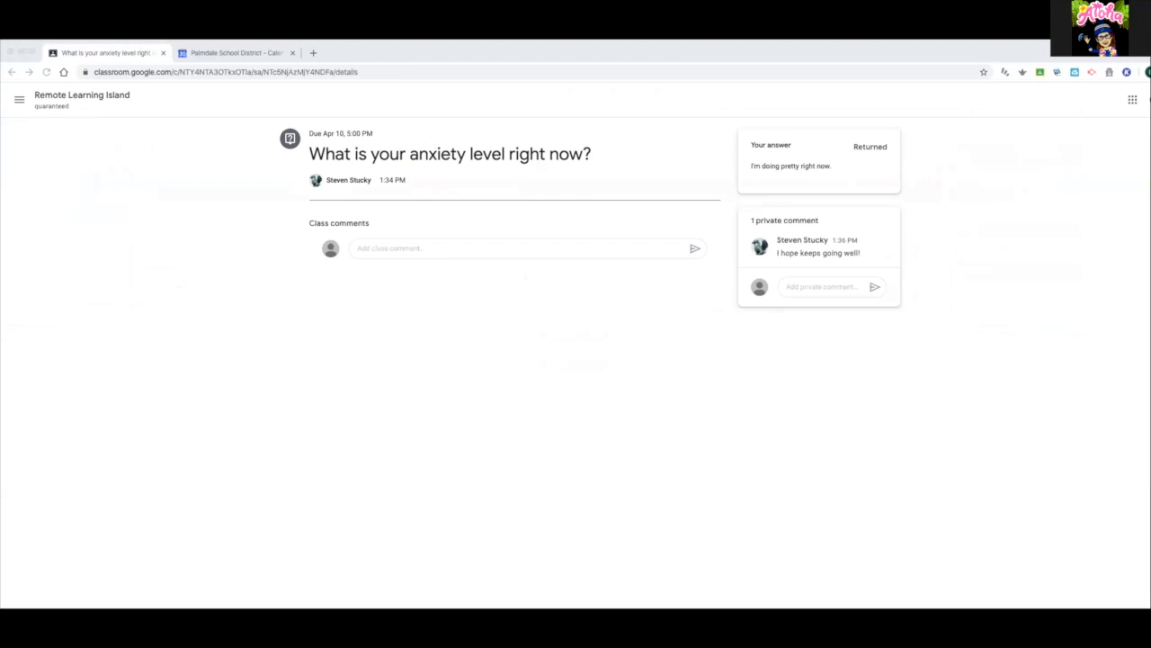
click(1106, 238)
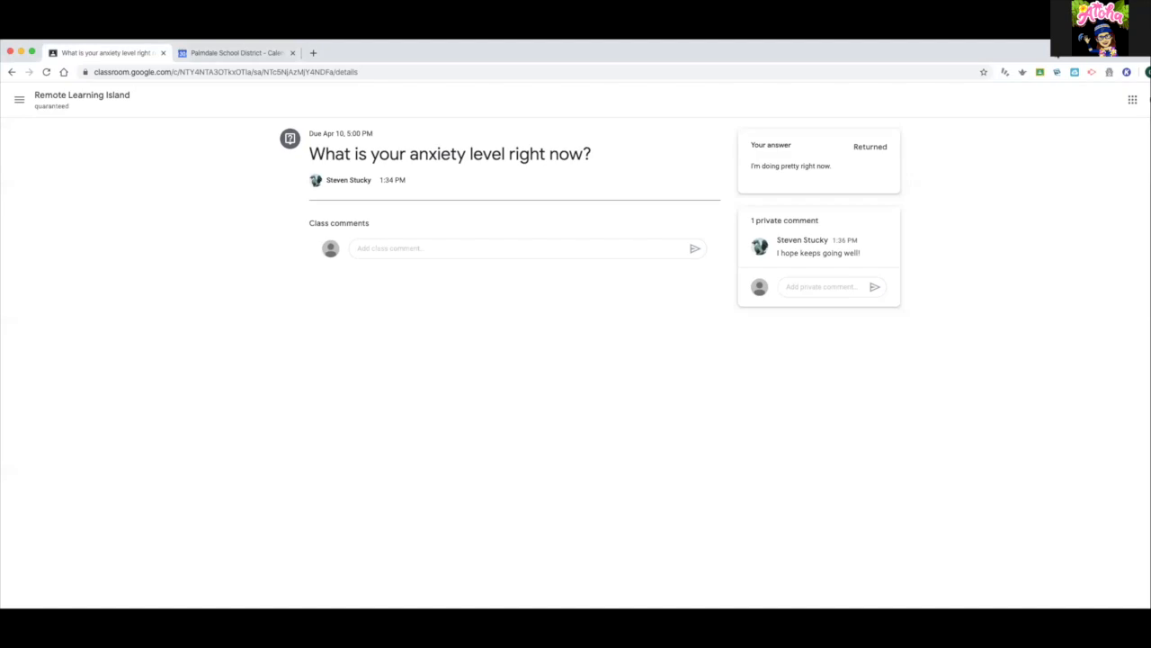
Step: View the Week #1 4/6-4/10 topic in the student's Classwork and reload the list of all topics to load the newest posts
click(79, 94)
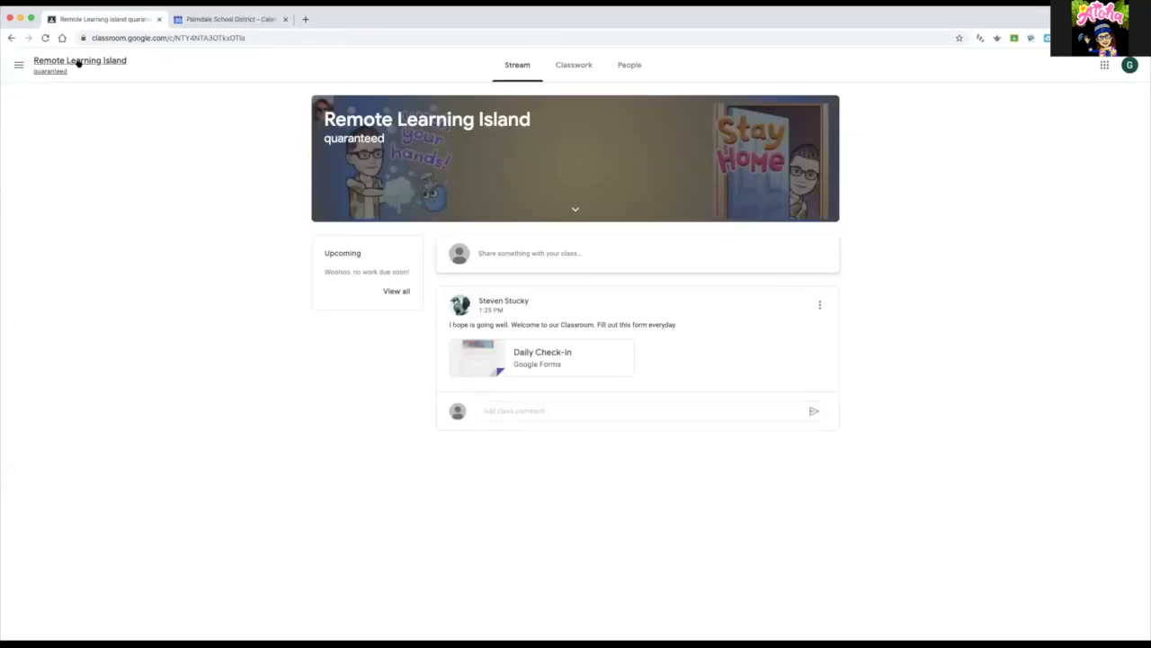
click(576, 71)
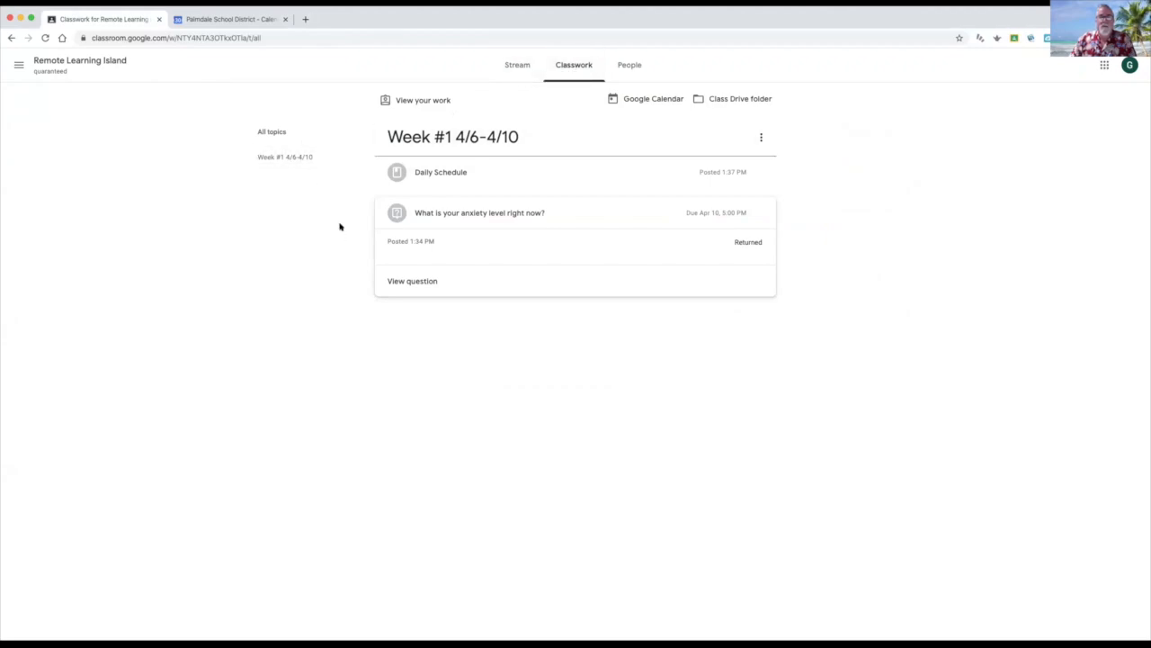
click(300, 159)
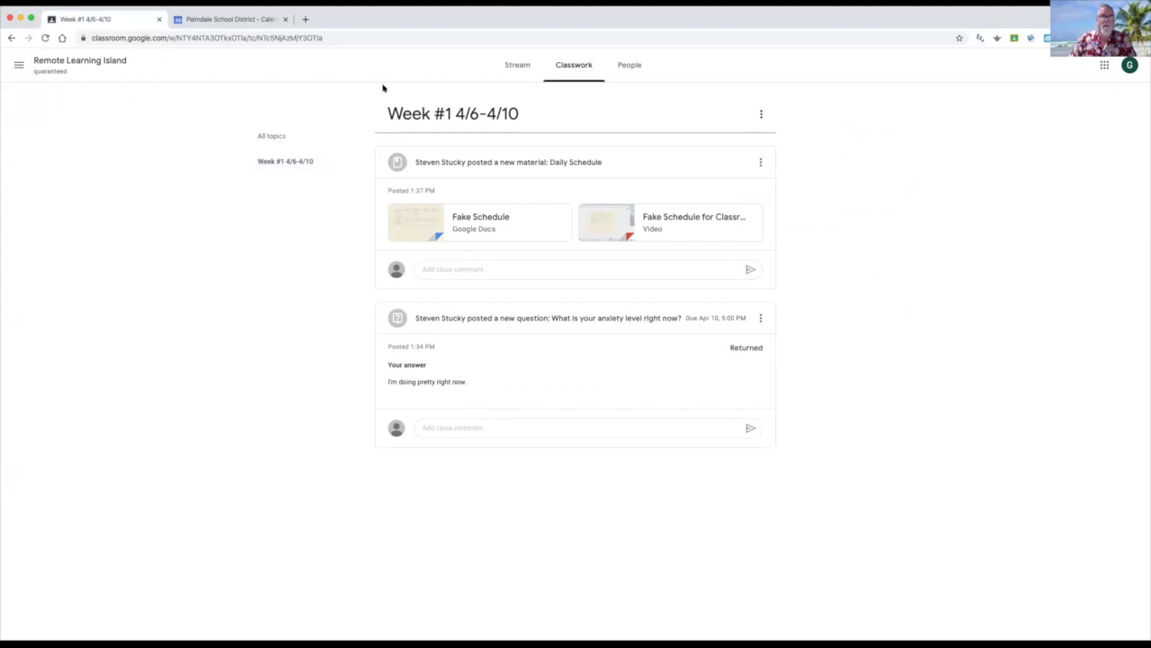
click(45, 37)
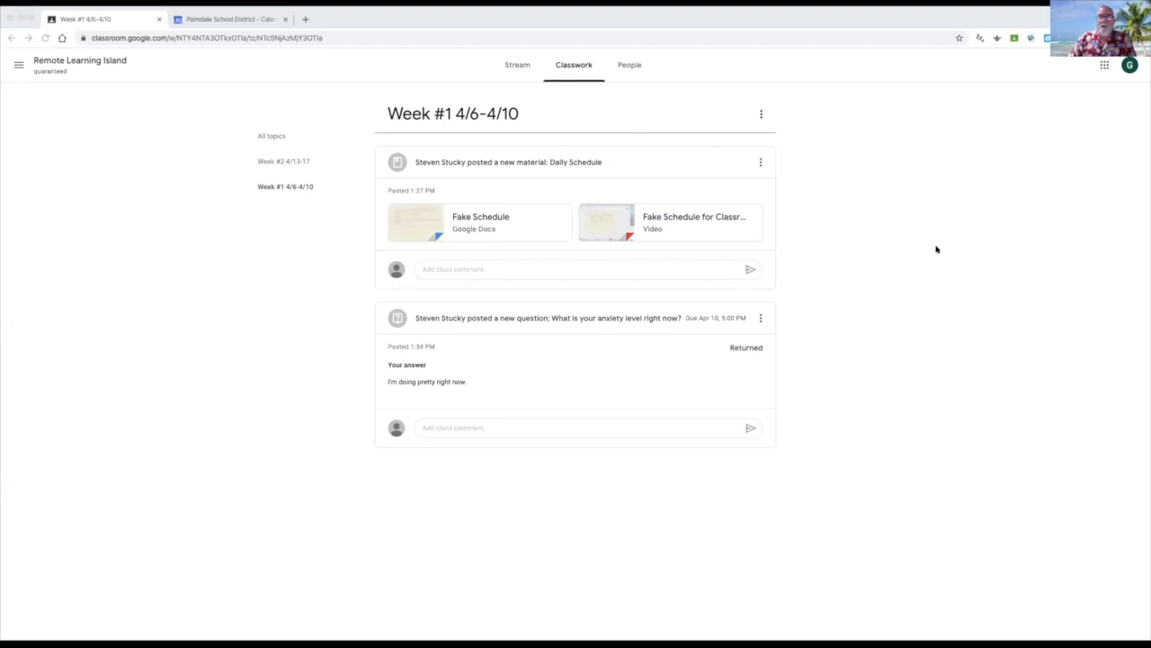
click(558, 69)
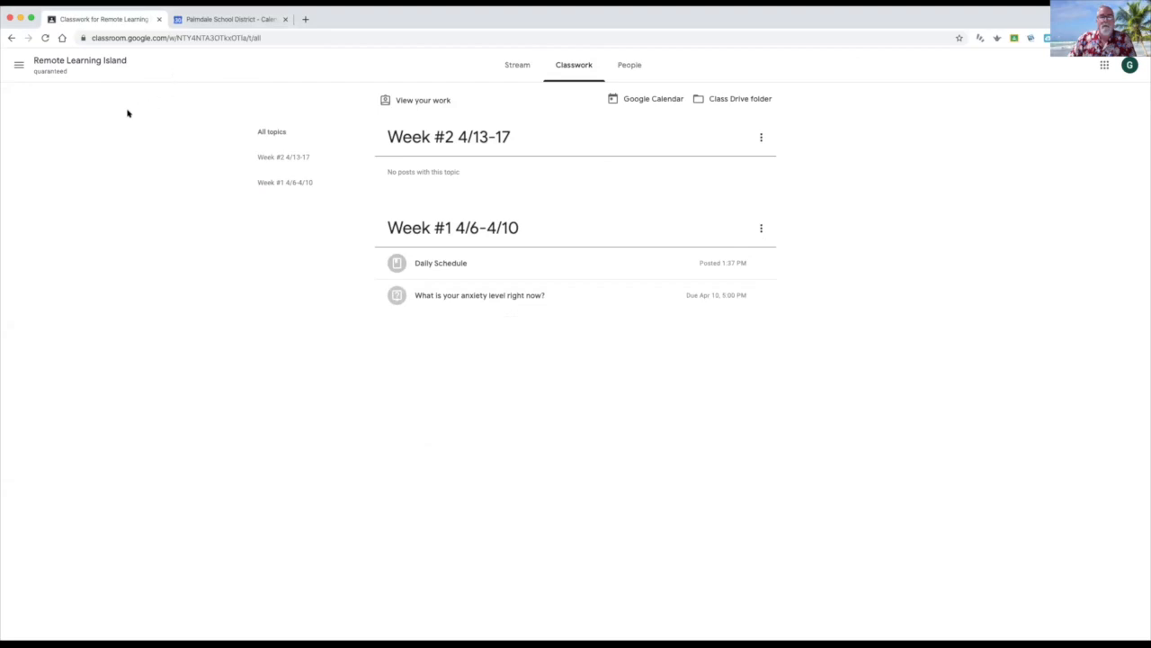
click(44, 38)
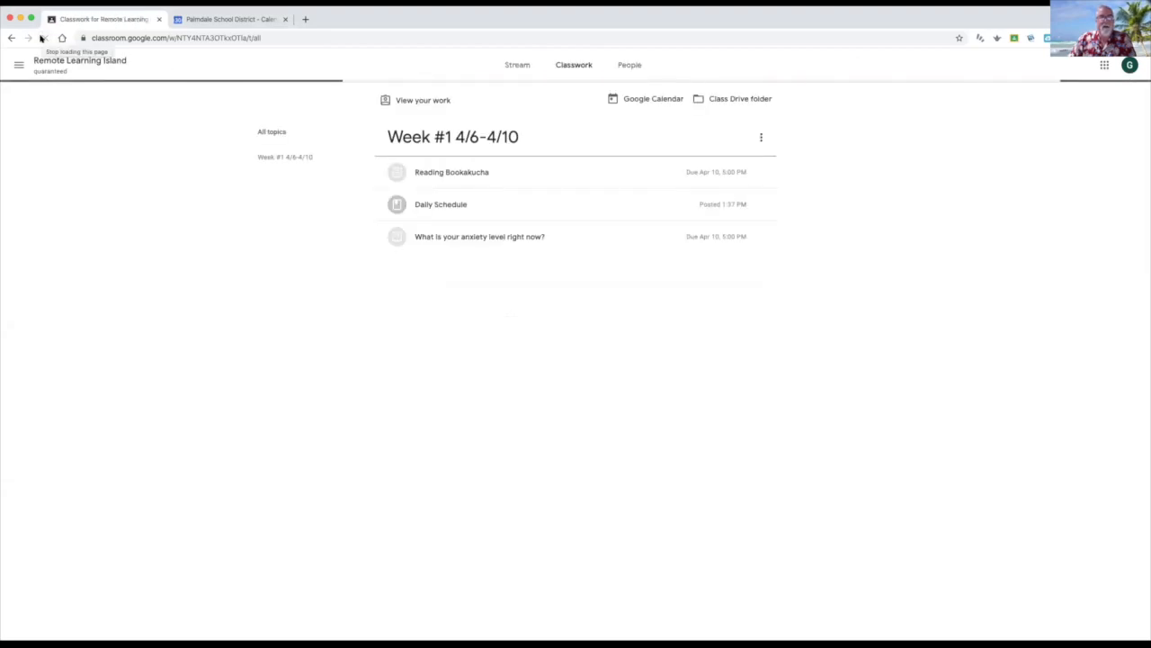
Step: View the full Reading Bookakucha assignment as the student and open the student's own Google Slides copy
click(464, 172)
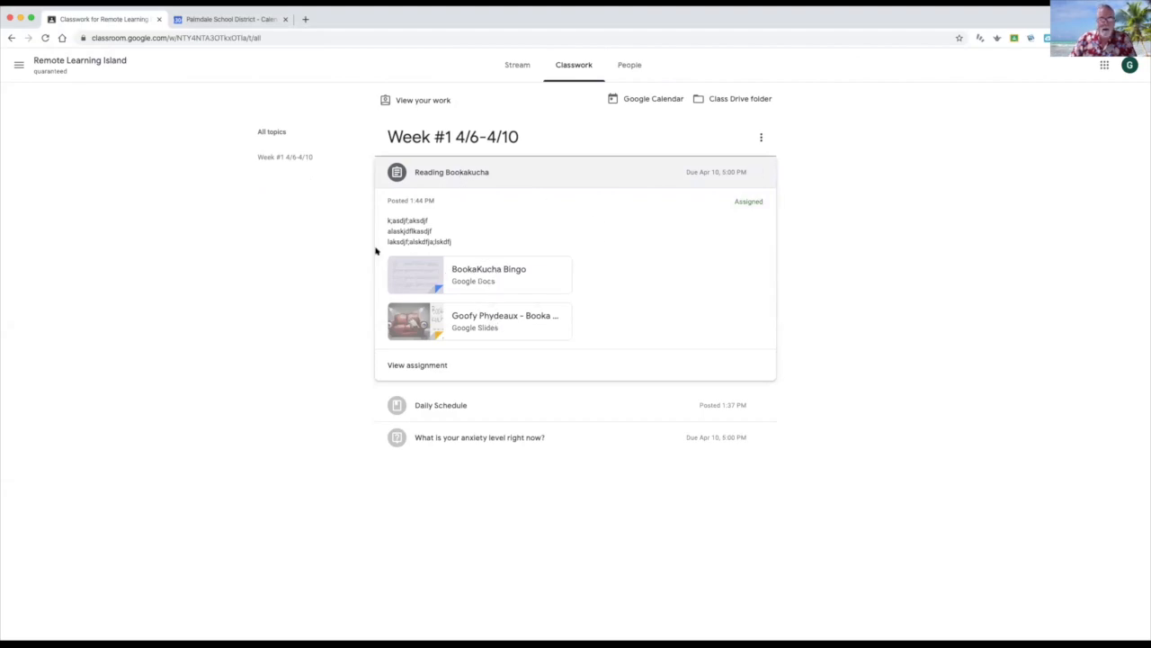
click(419, 365)
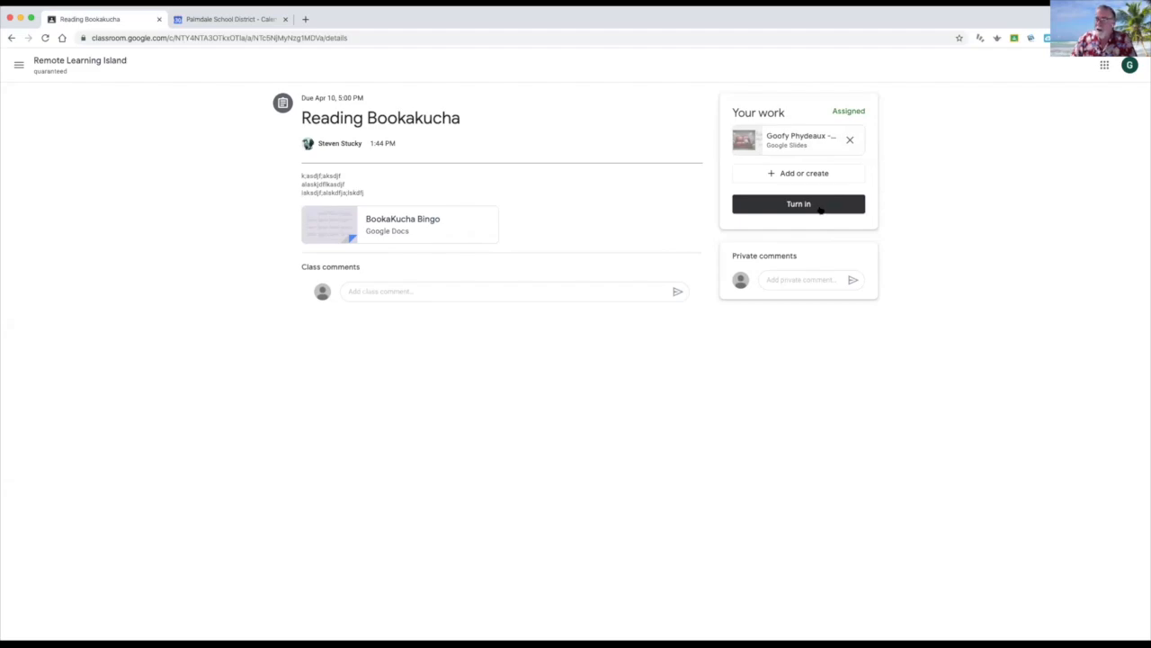
click(795, 137)
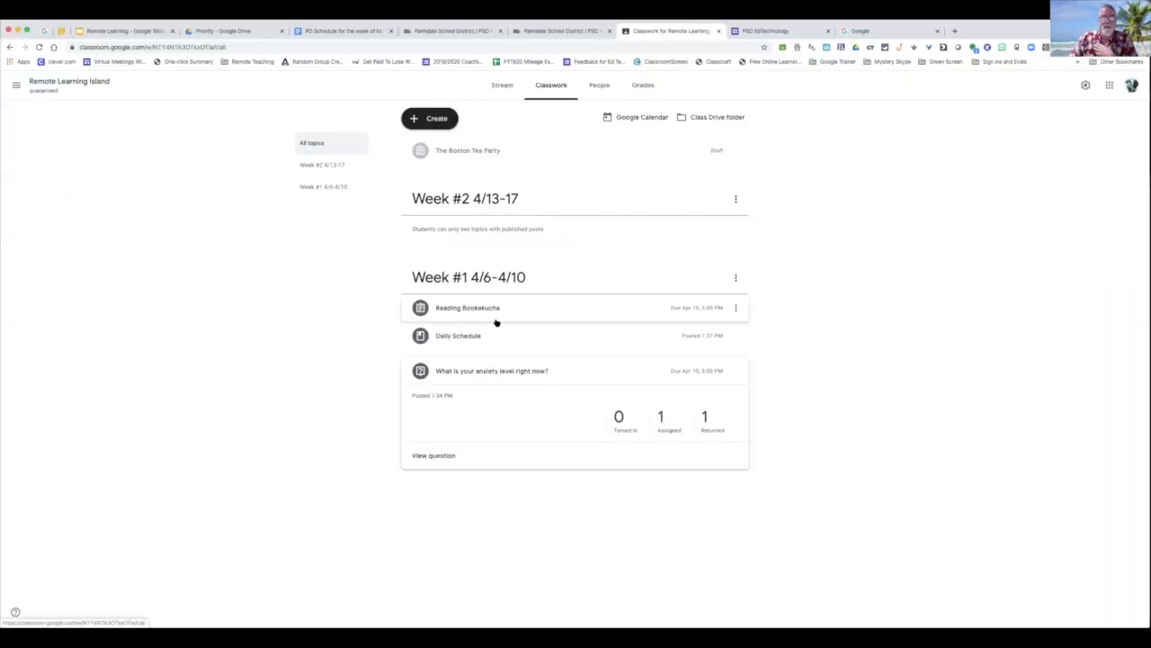
Step: In the teacher's Classroom window, open the first student's assigned Reading Bookakucha slides and restore the page zoom to actual size
click(477, 310)
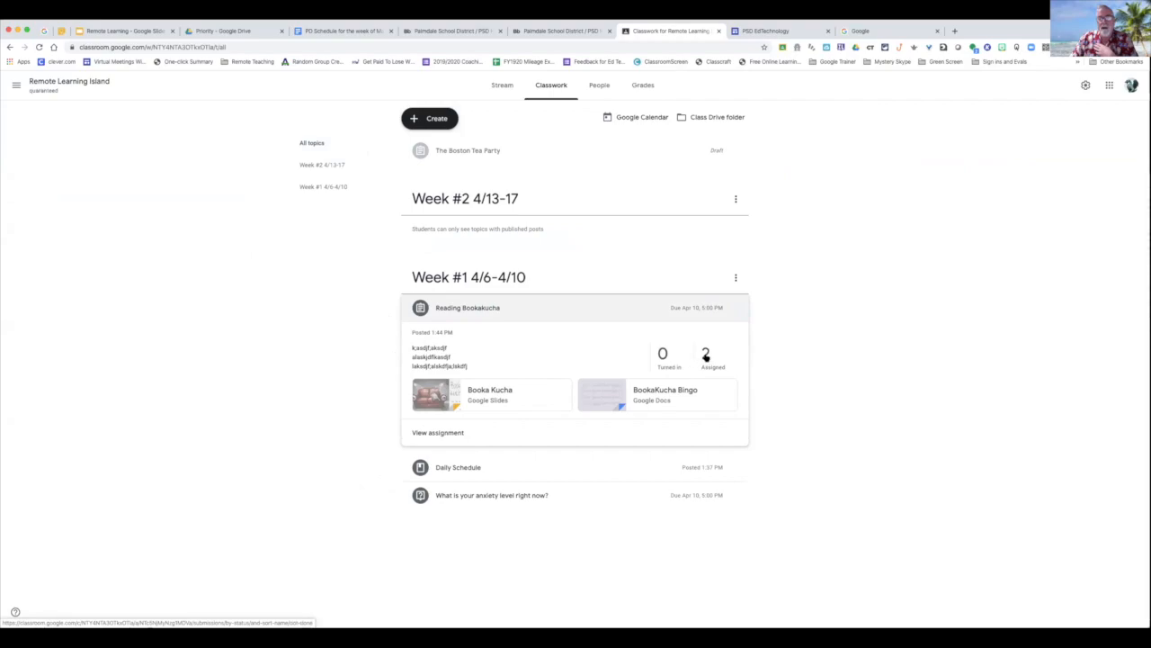
click(705, 357)
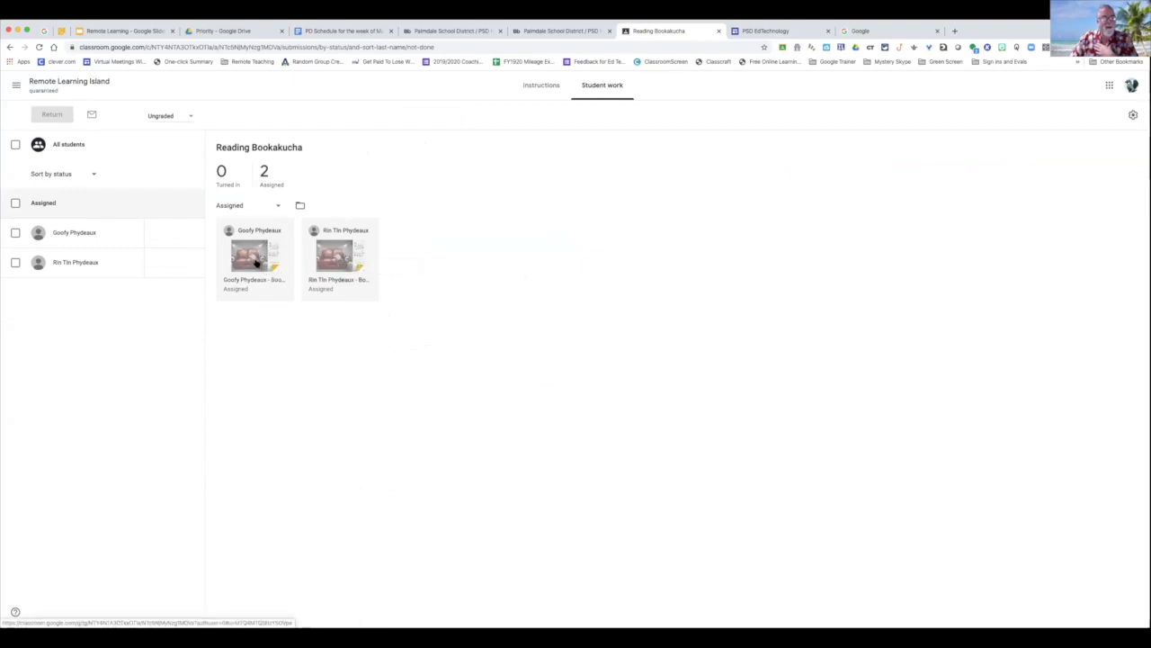
click(256, 261)
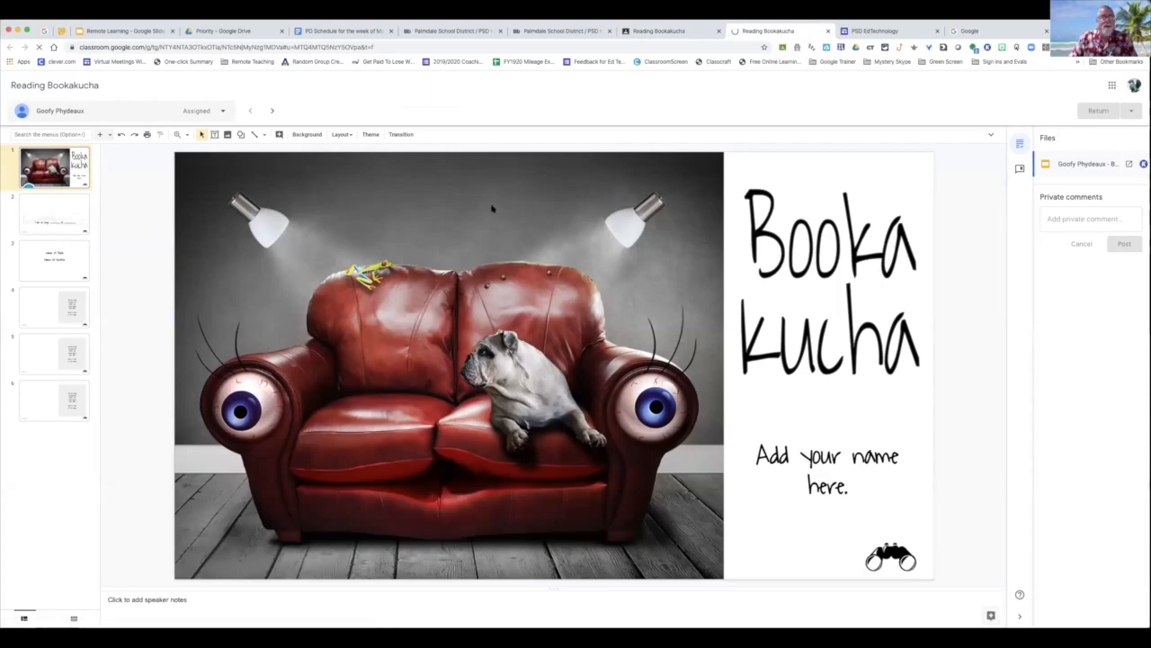
scroll(349, 223, up, 3)
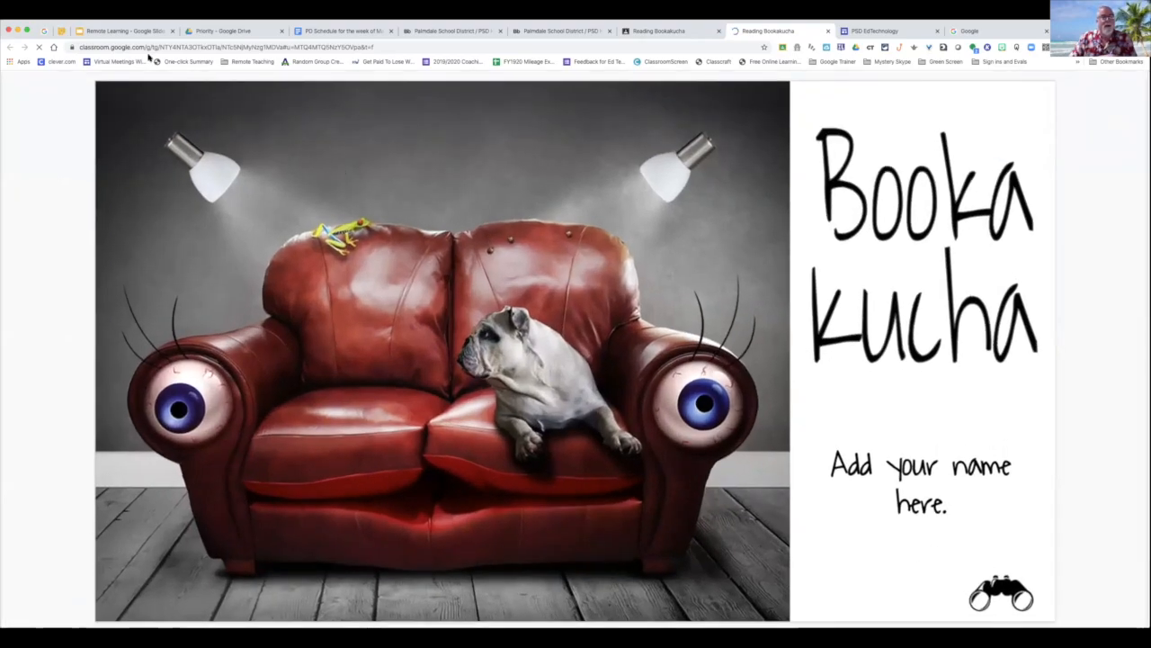
click(83, 7)
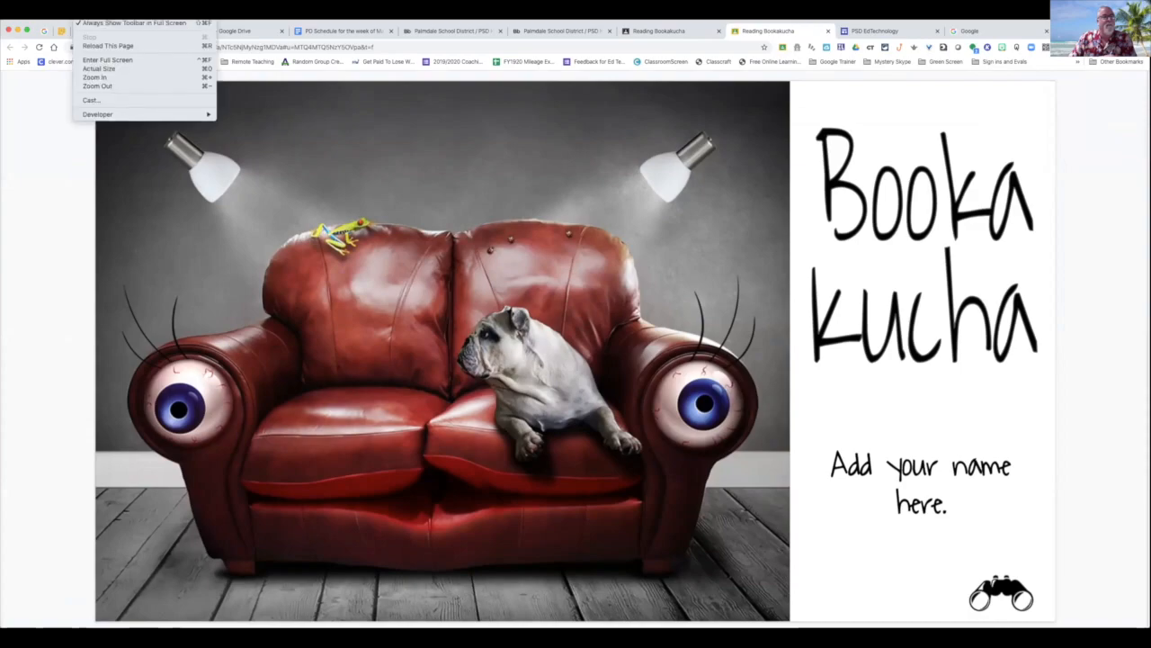
click(97, 68)
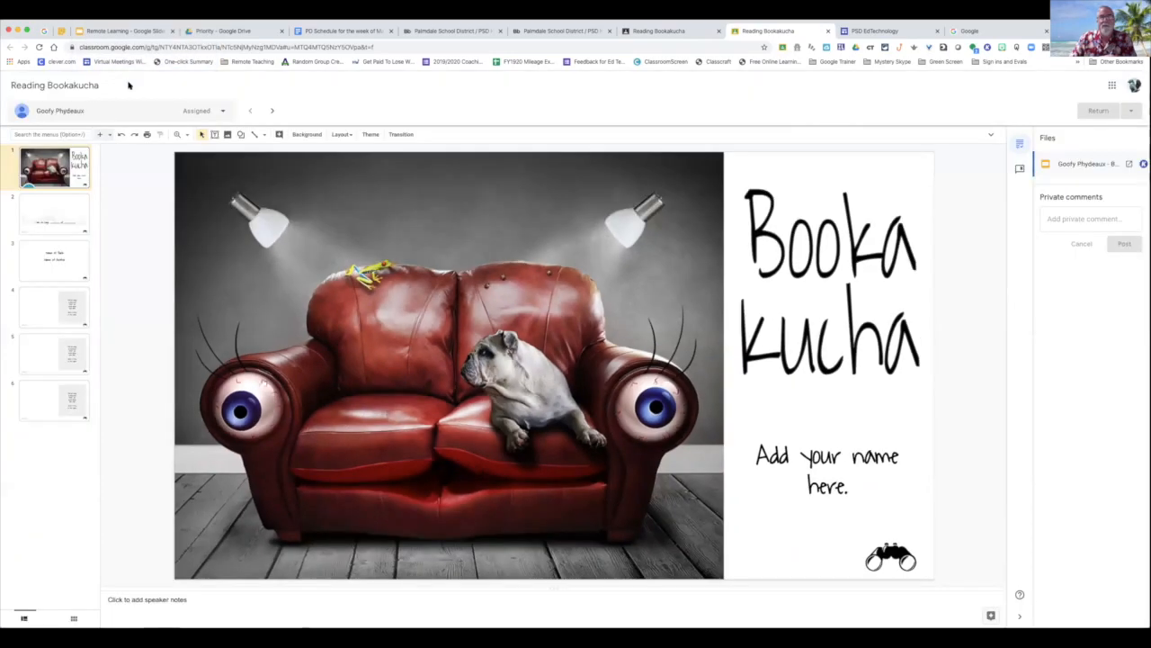
Step: Move on to the second student's Reading Bookakucha slides, check the list of students, and view slide 4
click(275, 111)
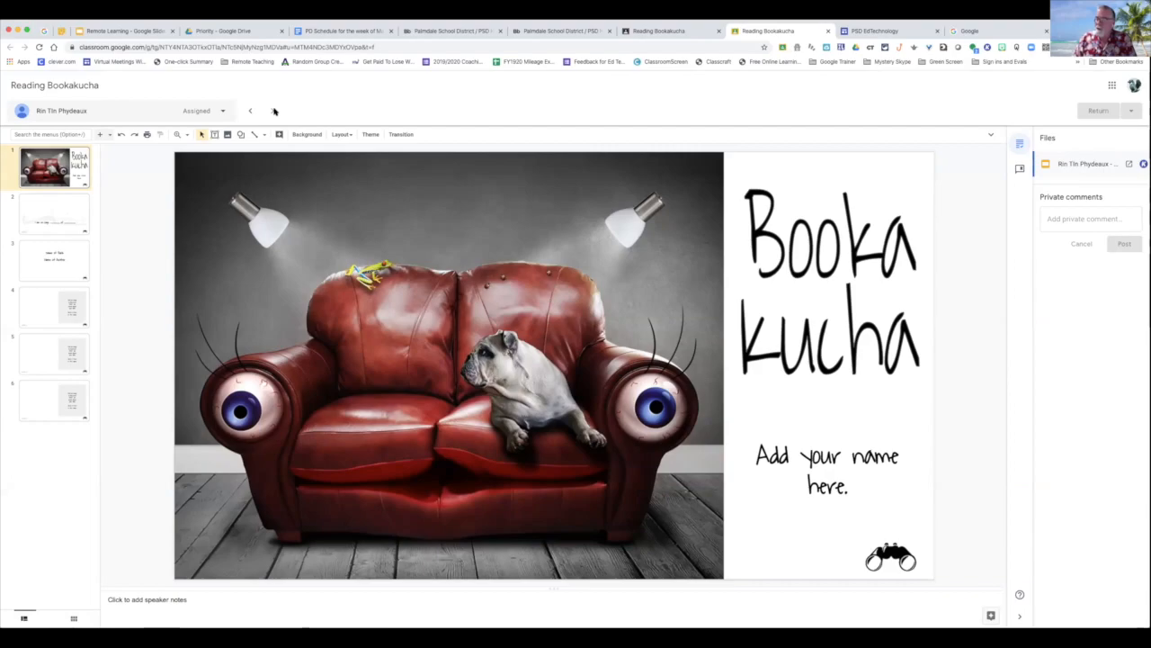
click(222, 112)
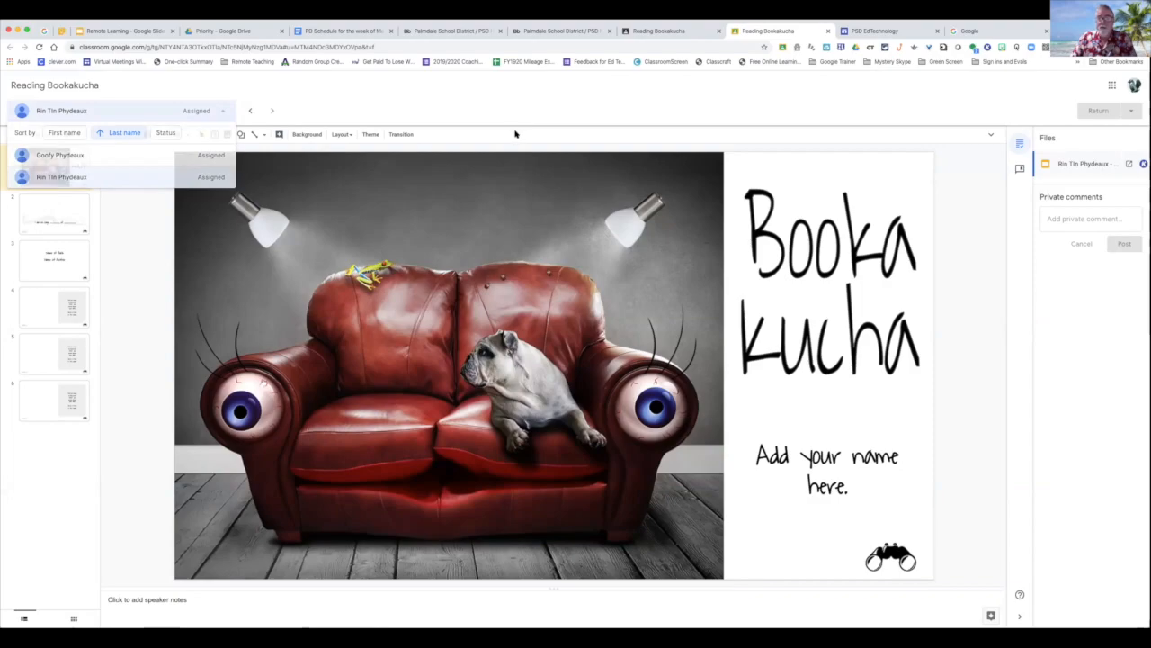
click(514, 133)
click(48, 310)
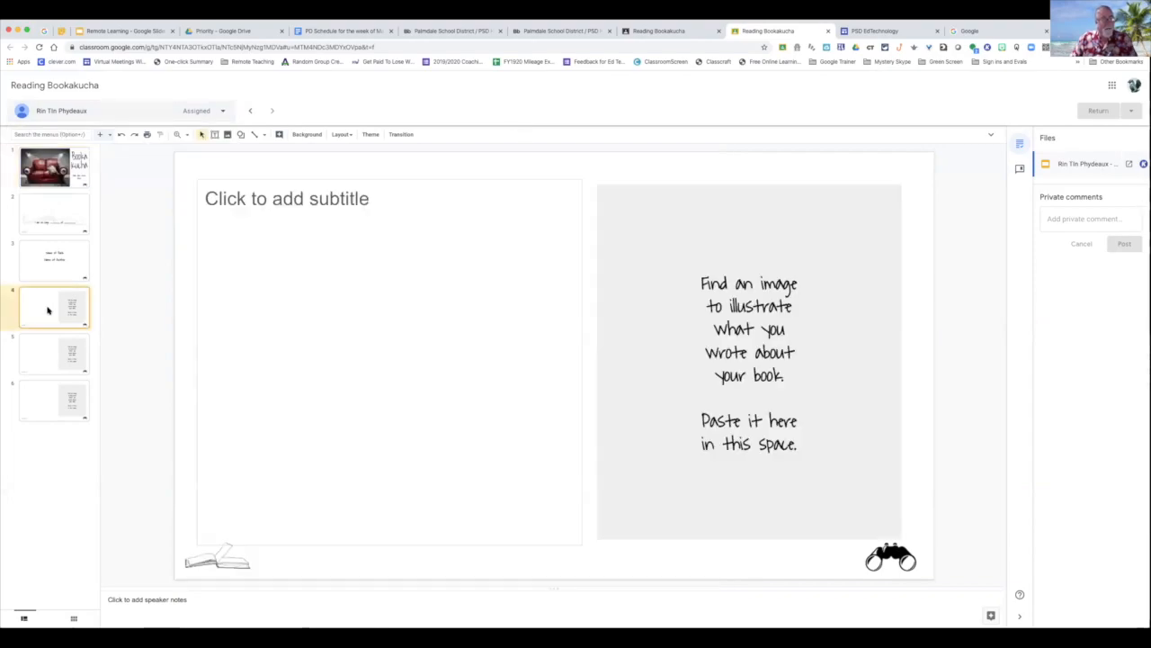
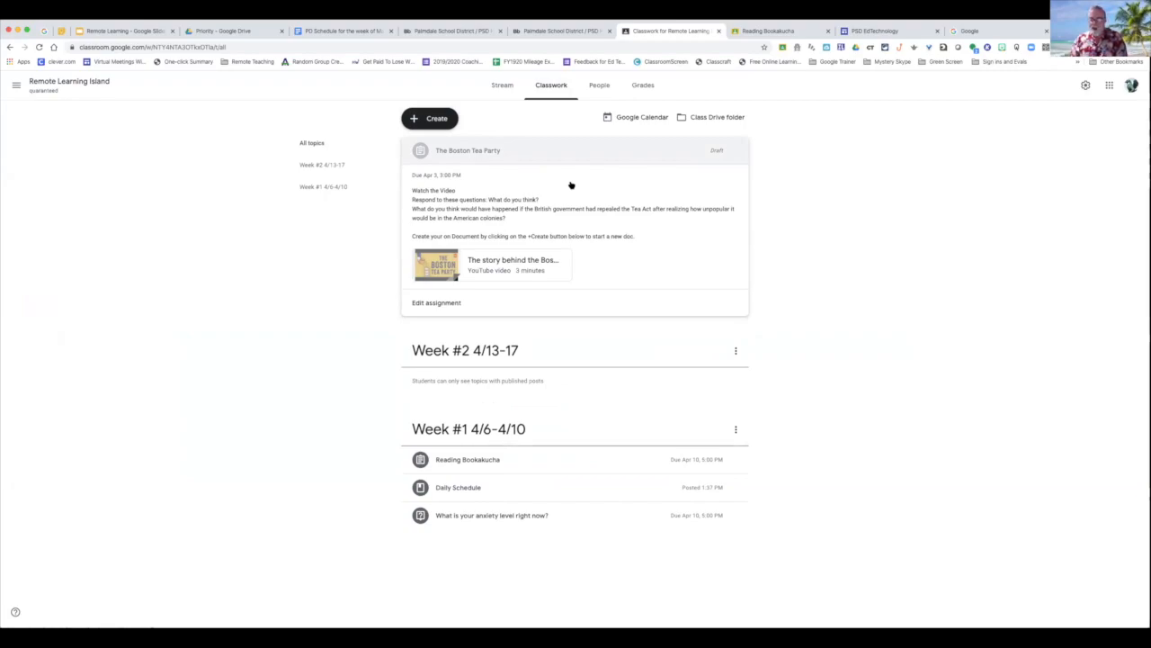
Step: Open The Boston Tea Party draft for editing and assign it to the class immediately
click(448, 304)
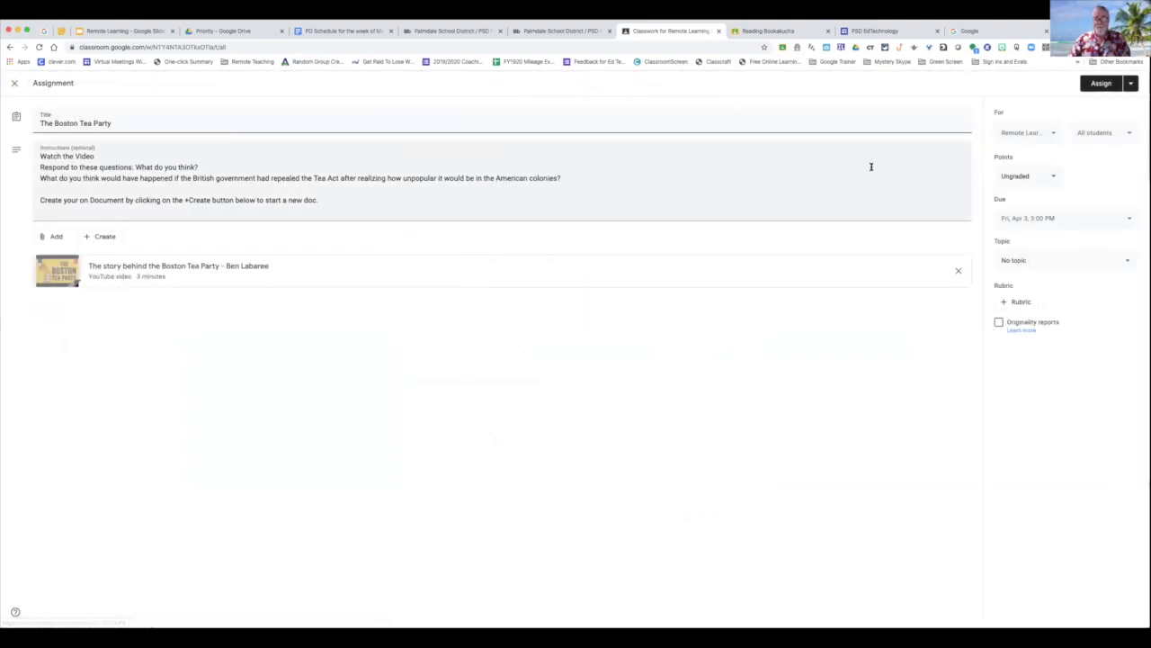
click(1101, 84)
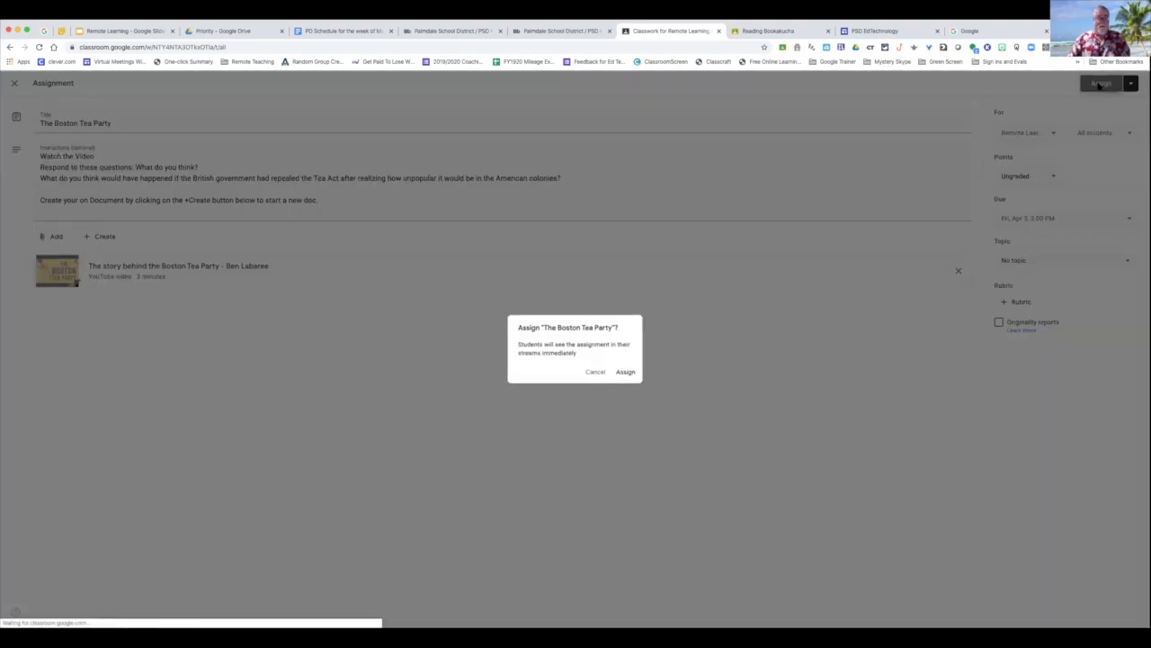
click(630, 372)
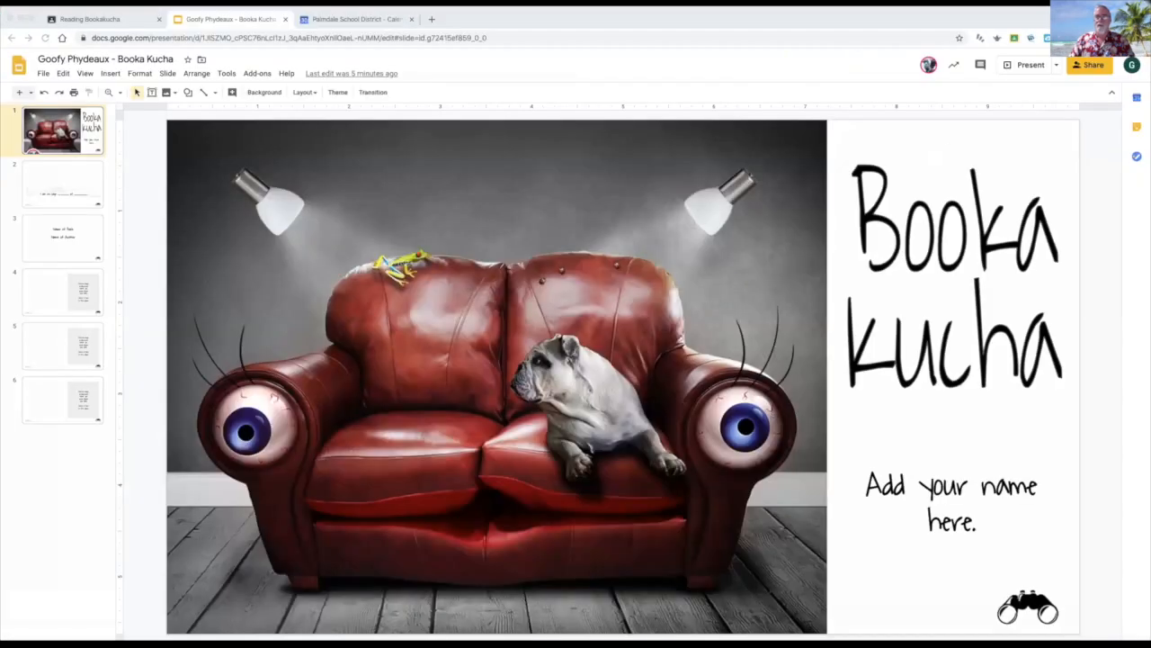
Step: Switch to the student's Classroom window, reload the class's Classwork, and open the full Boston Tea Party assignment
drag(941, 14, 559, 18)
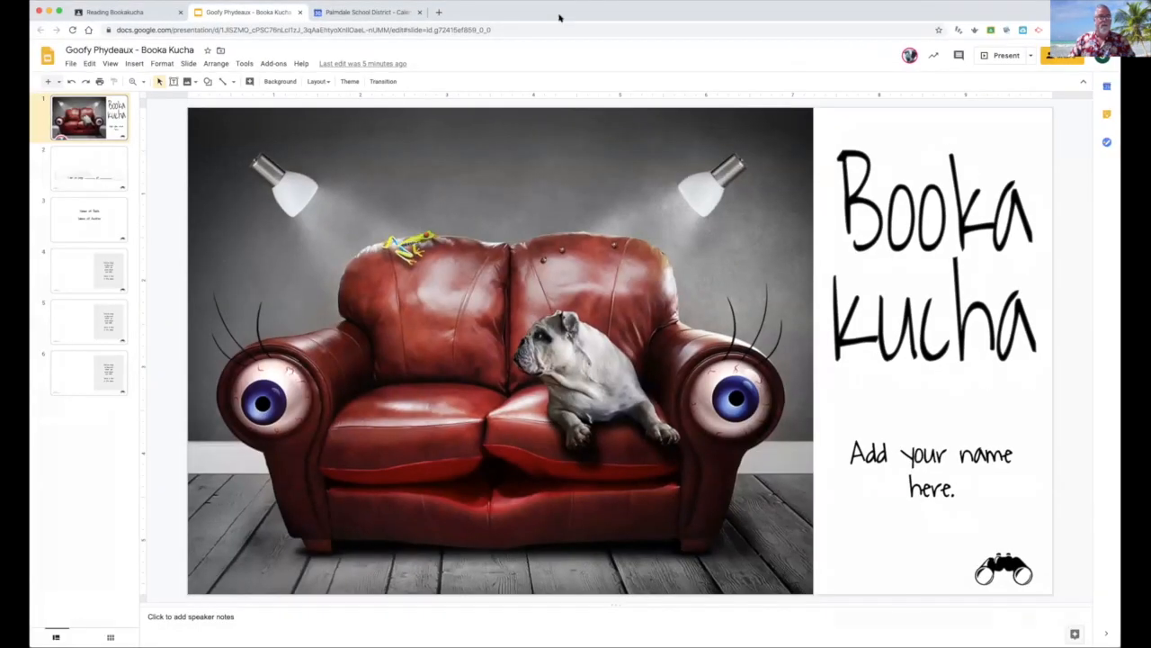
click(159, 17)
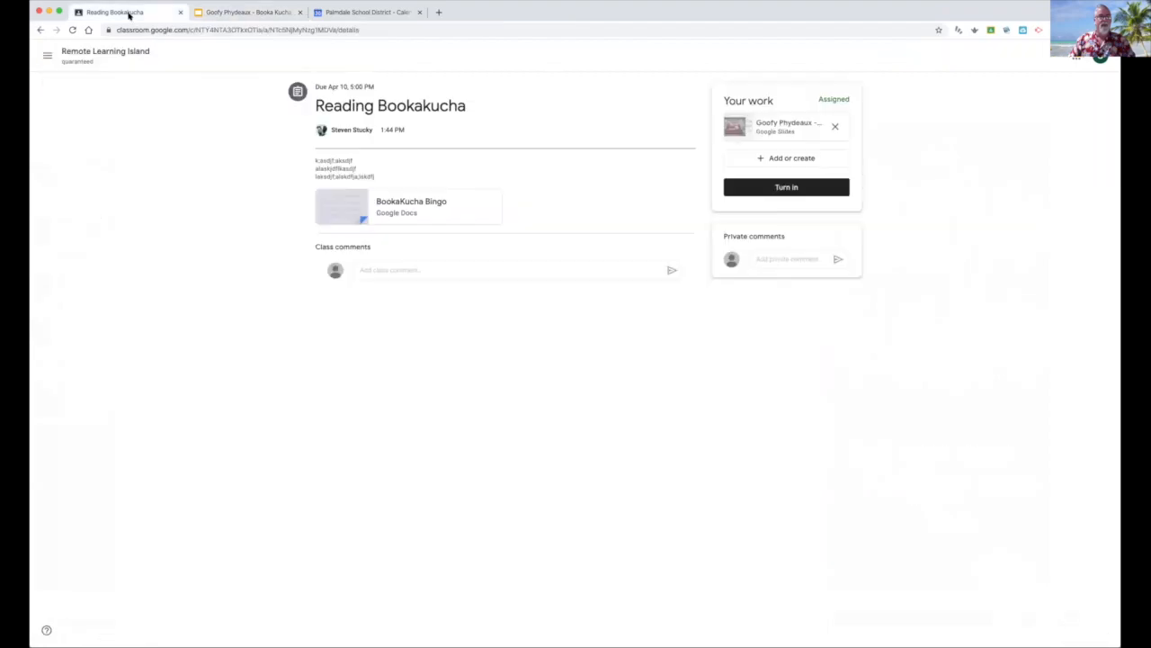
click(105, 53)
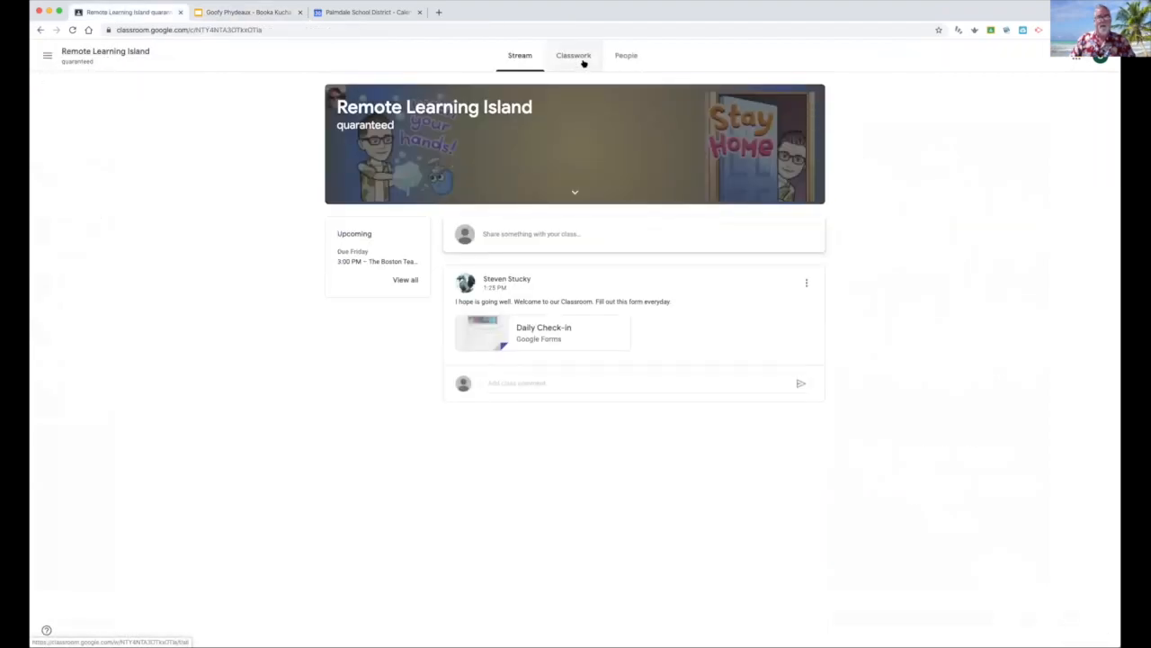
click(582, 60)
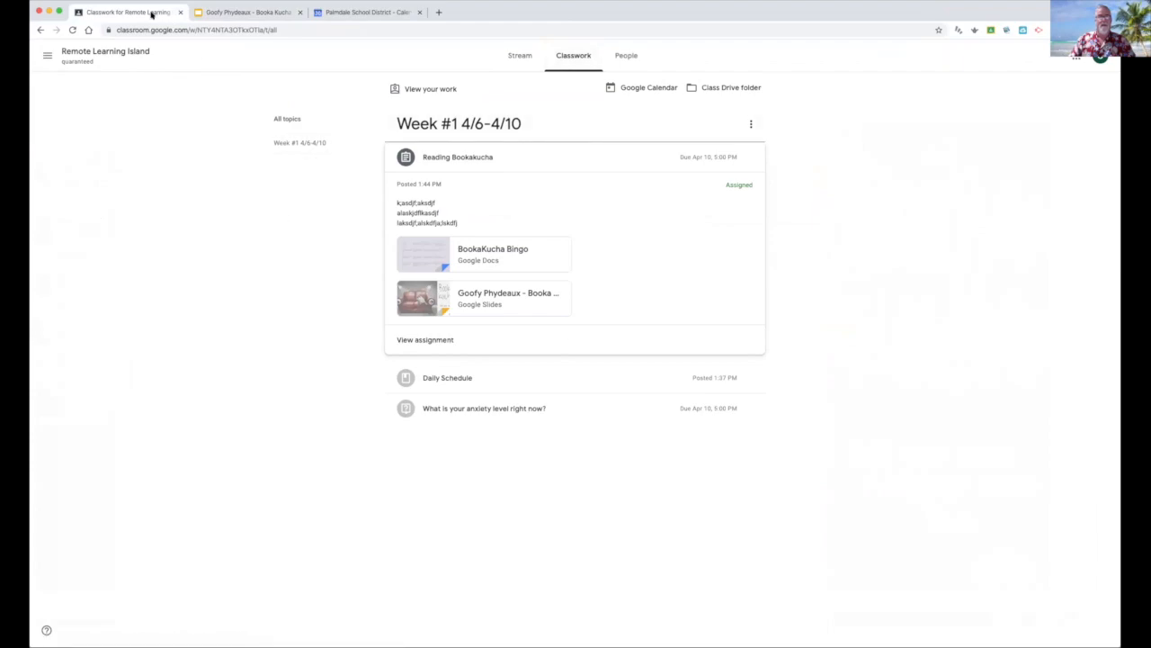
click(73, 29)
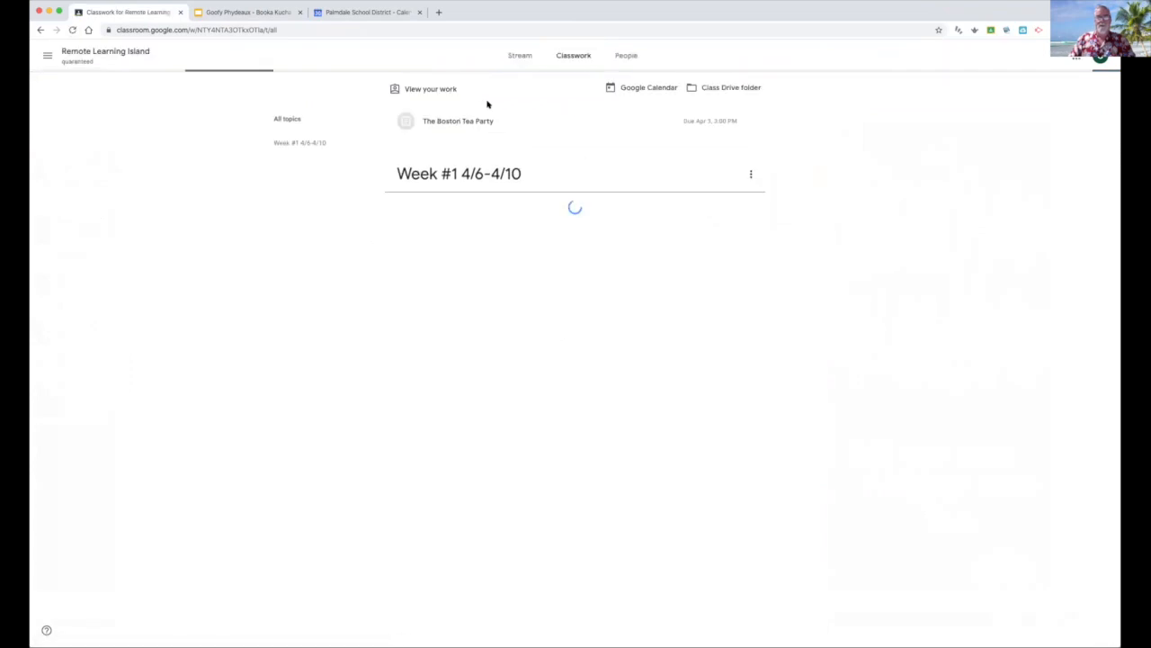
click(478, 126)
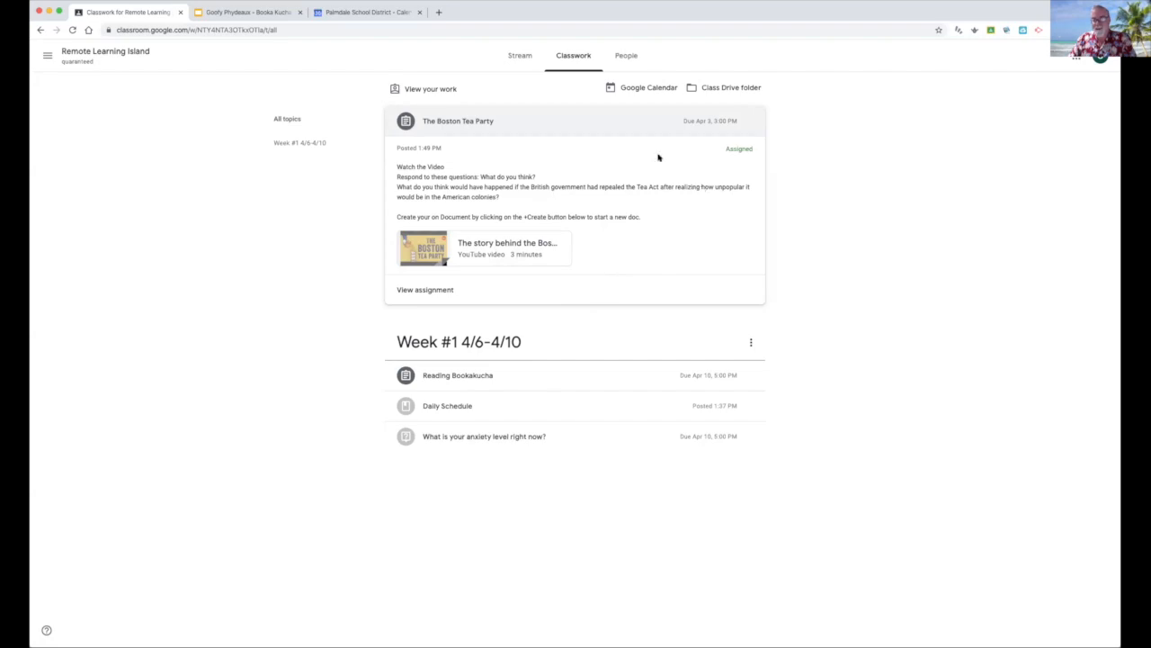
click(435, 290)
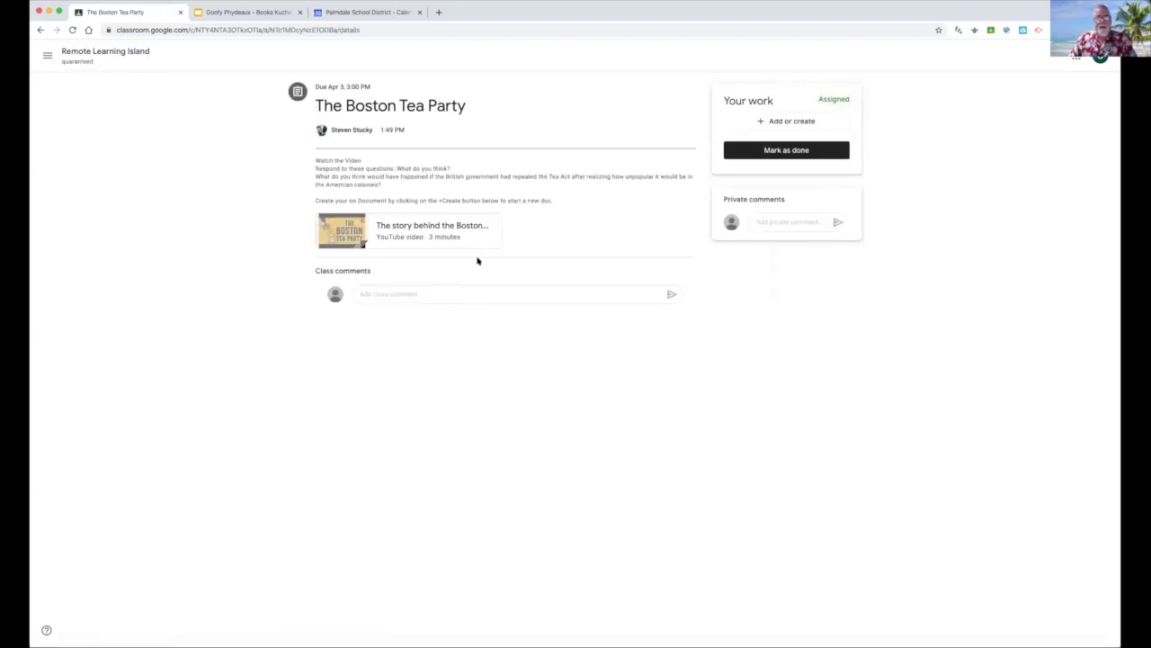
Step: Create a new Google Docs file as the student's work for The Boston Tea Party and open it
click(767, 120)
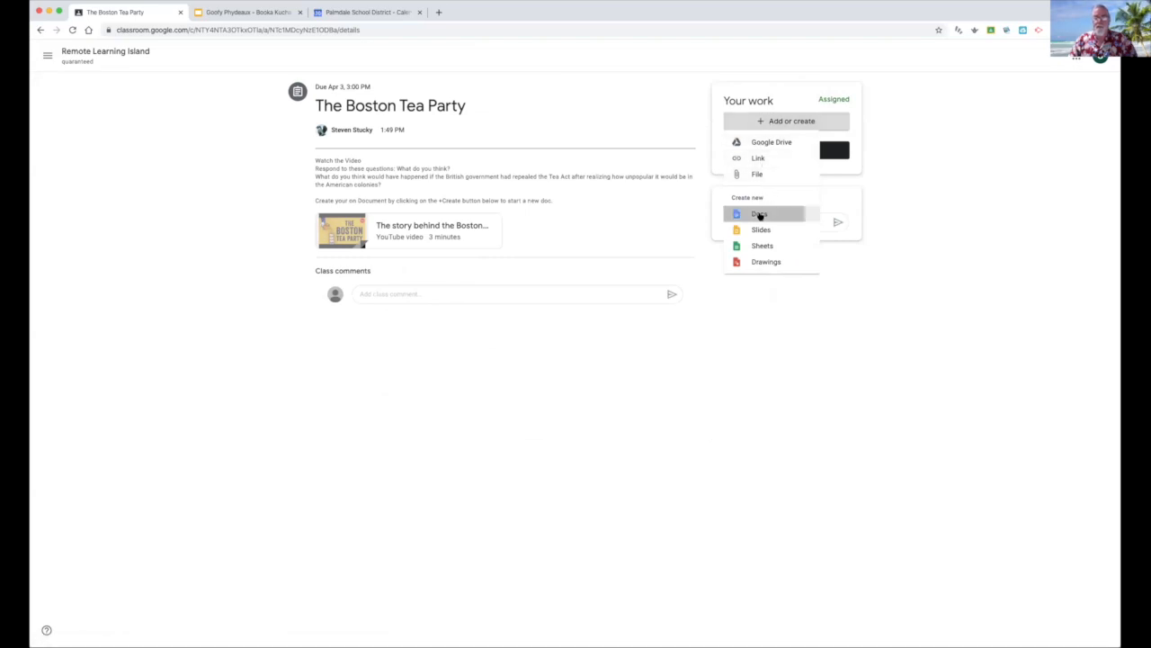
click(760, 215)
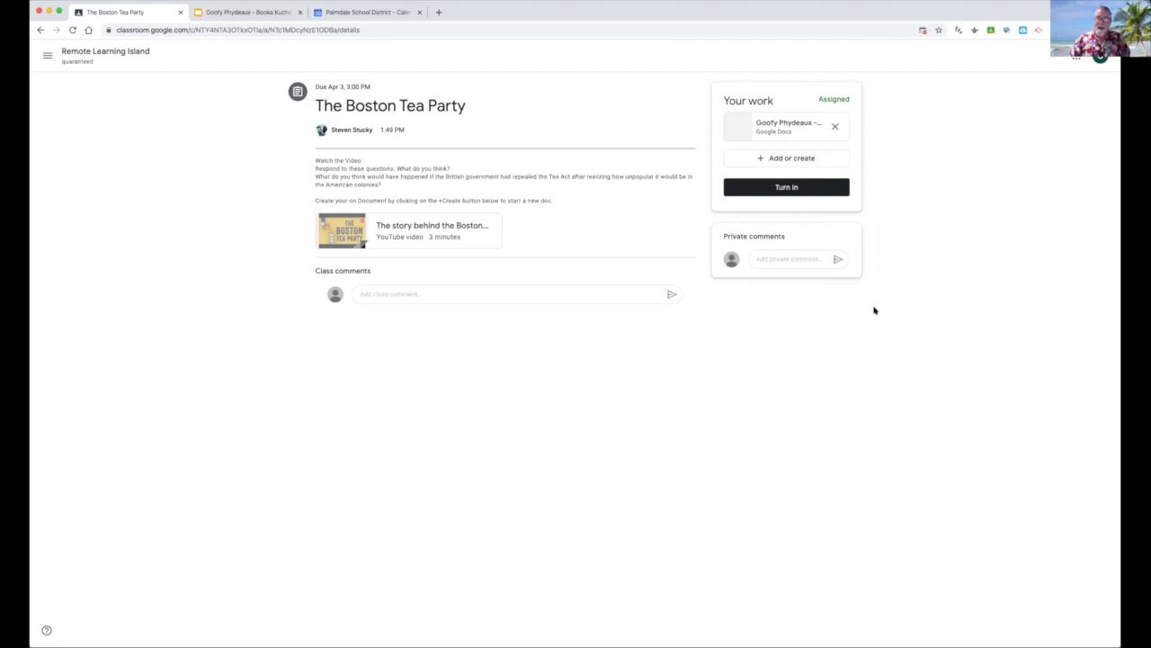
click(789, 126)
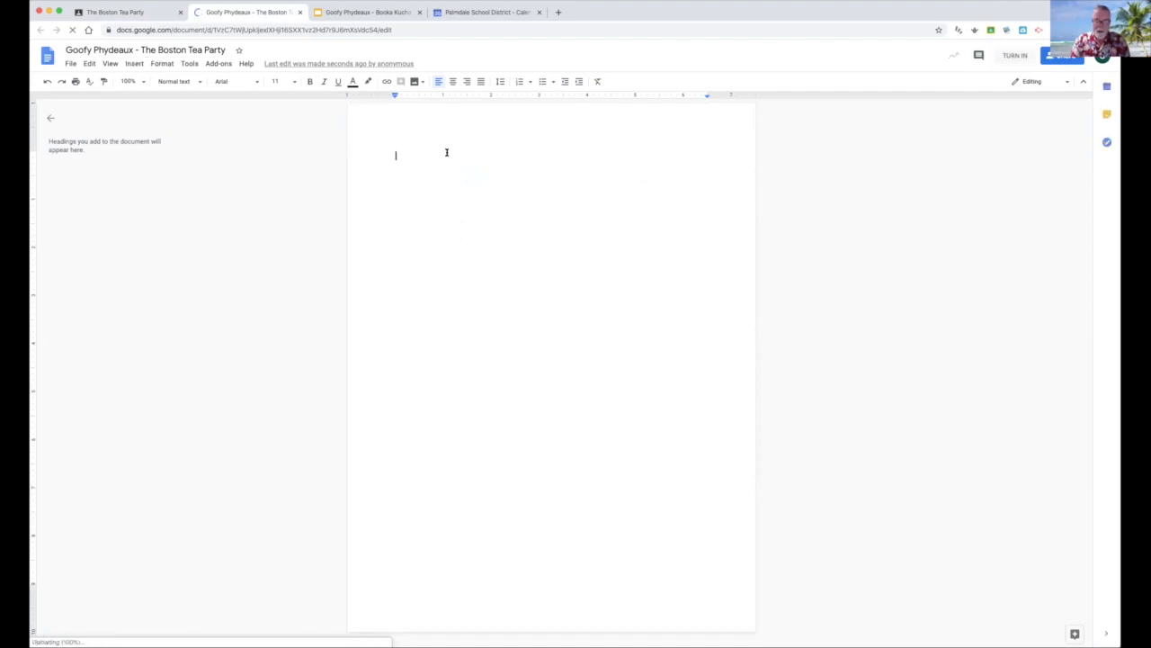
Step: Fill the Boston Tea Party document with four lines of random placeholder text as the student's response
text(l;kasdjlkfjasd fl;kasdjf;lkasdjf asid;kjf;laskdjf;laskdjflasl;dkfj;asdkjf)
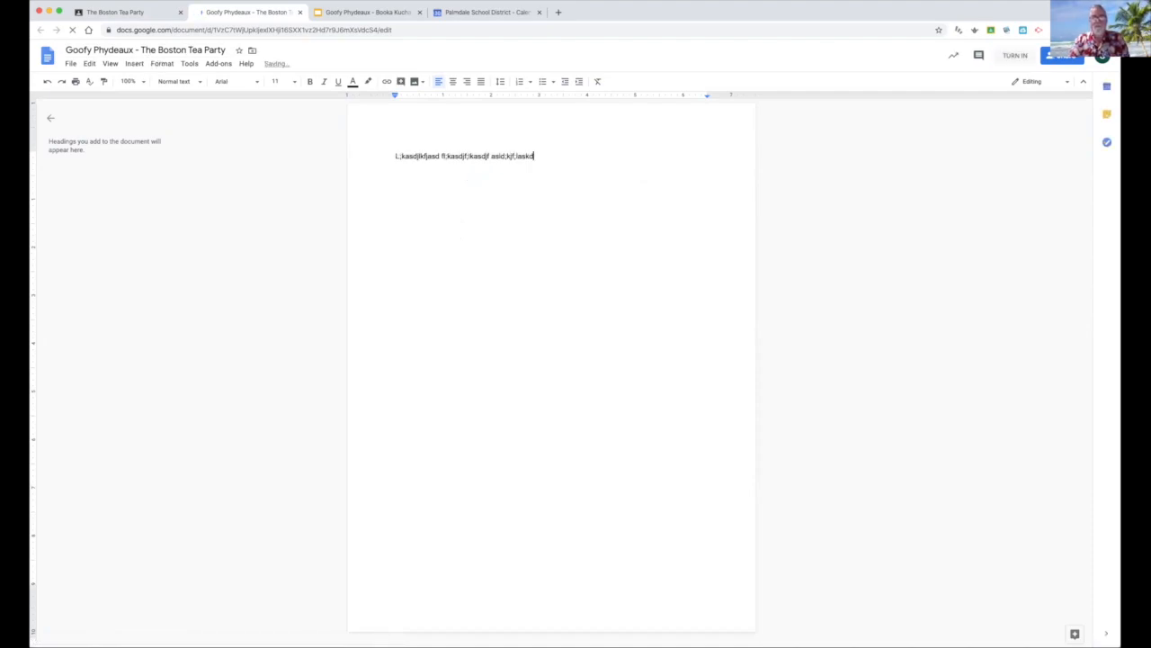
text(asd)
key(Return)
text(a'sldkjf;alsdfj;lasd)
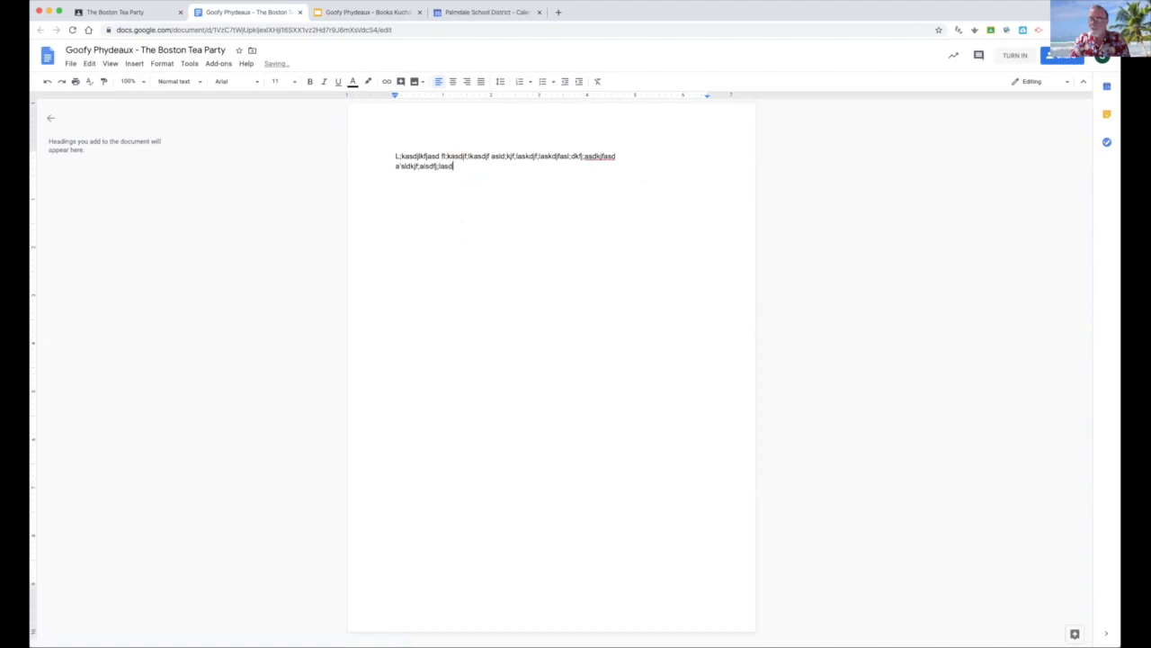
text(kfj;alsd a'sldkjf;laskdkfja;lskdjf as;dlfj)
key(Return)
text('ldfkjasd;lkfja s;dlfja;sldkjf)
key(Return)
text(asdlkfjasd;lkfj)
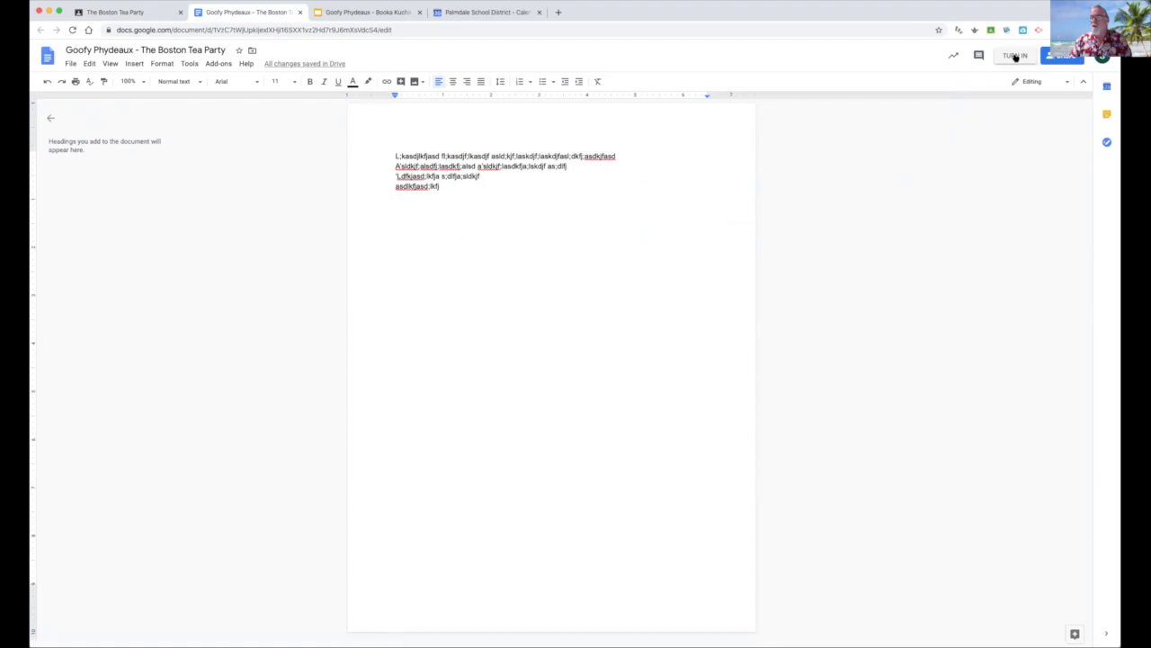
Step: Return to The Boston Tea Party assignment in the student's Classroom and turn in the attached document
click(144, 13)
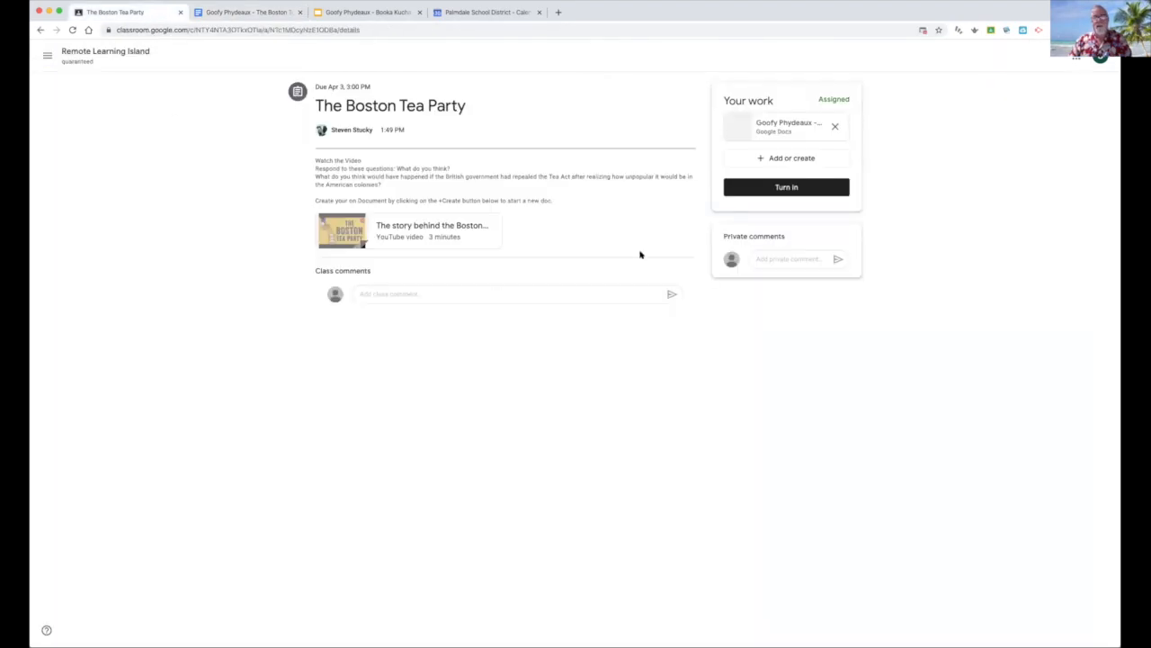
click(797, 191)
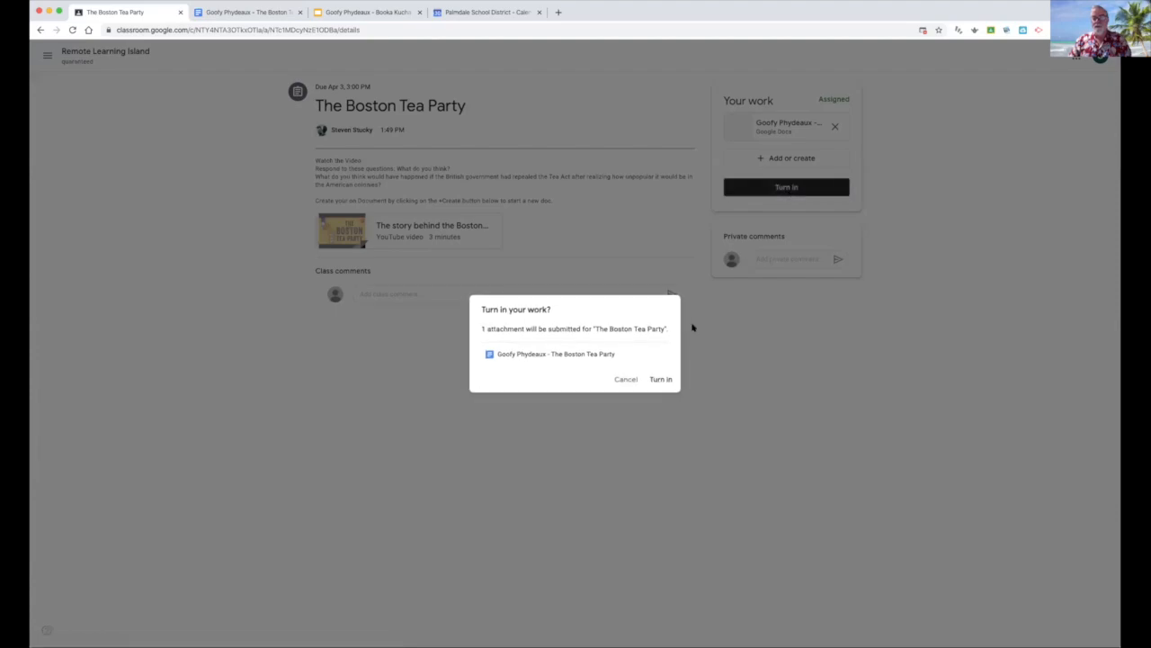
click(657, 383)
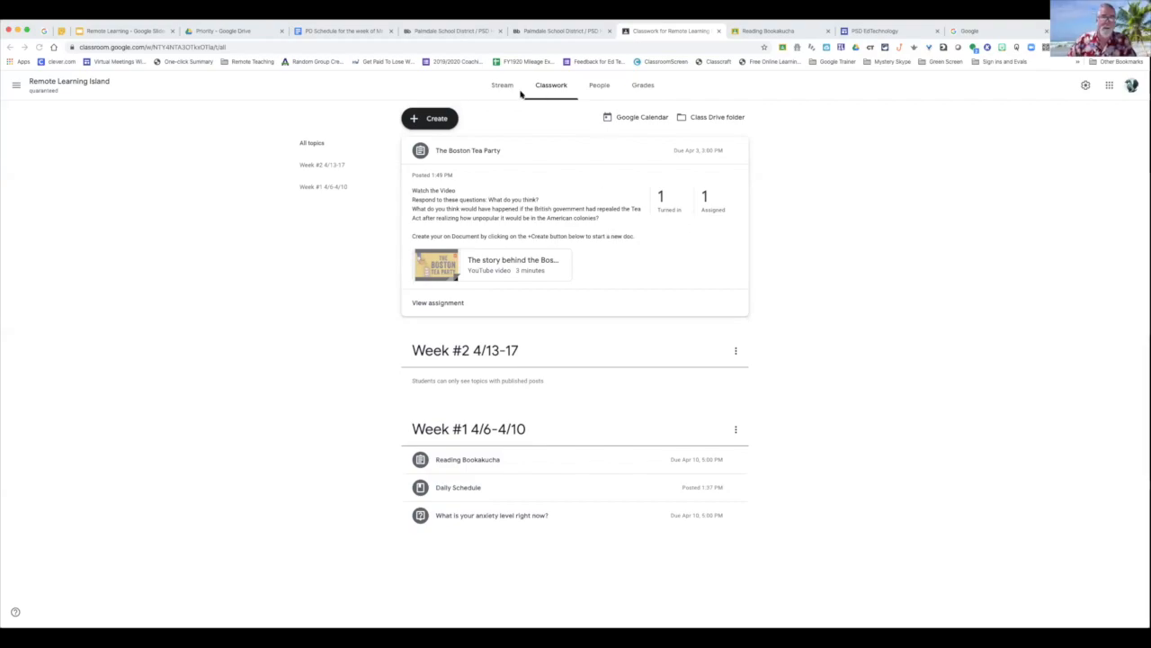
Step: Start a new assignment in the teacher's Classwork and title it "PE Log"
click(429, 119)
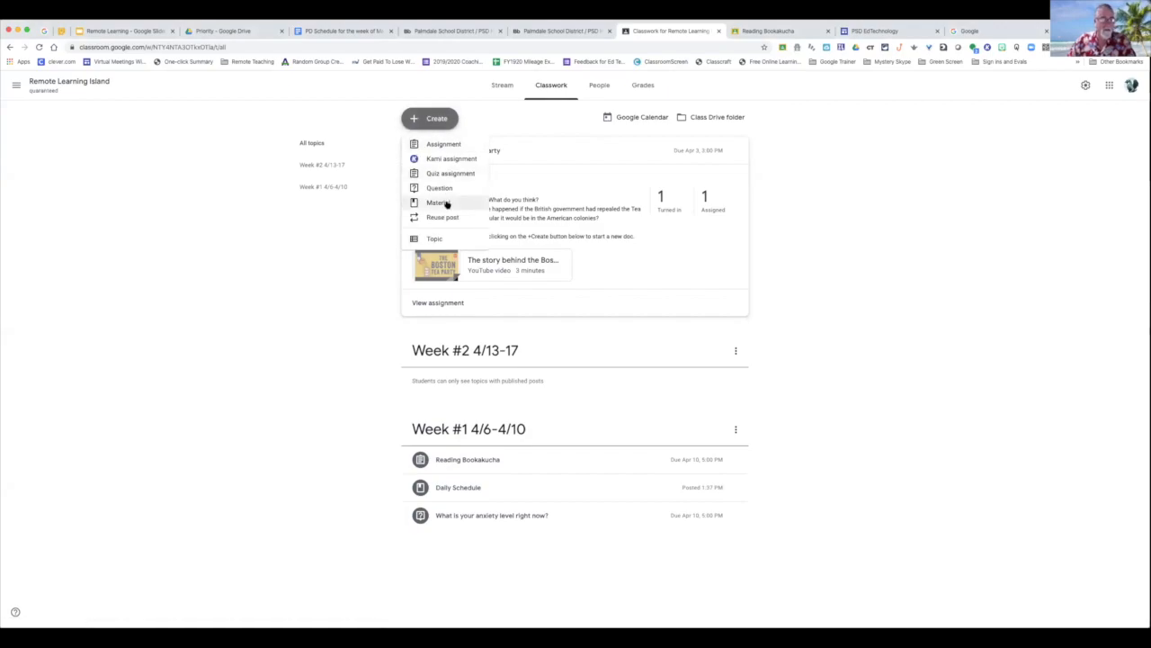
click(442, 145)
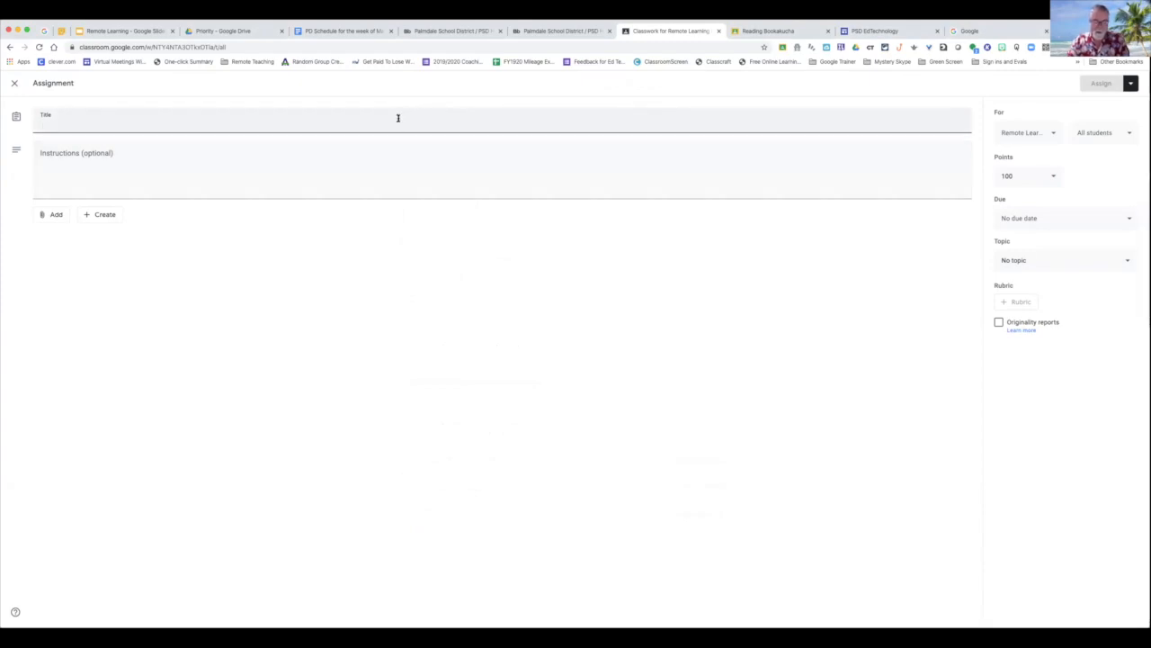
text(PE Log)
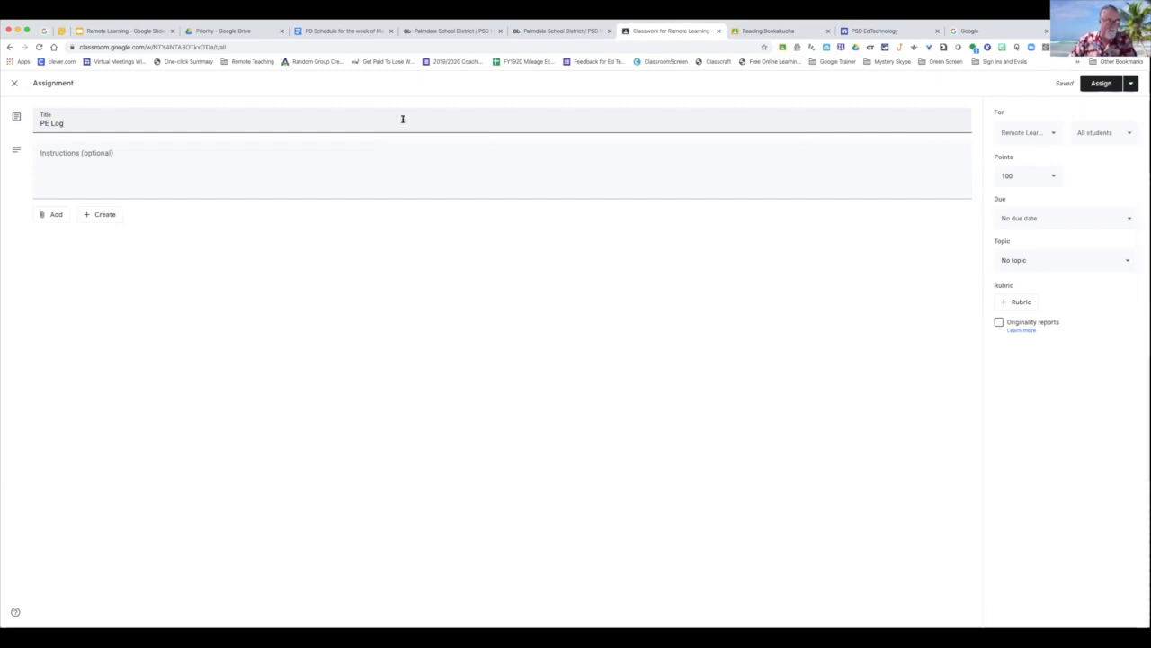
Step: Attach the PE Log document from Google Drive and have a copy made for each student
click(49, 215)
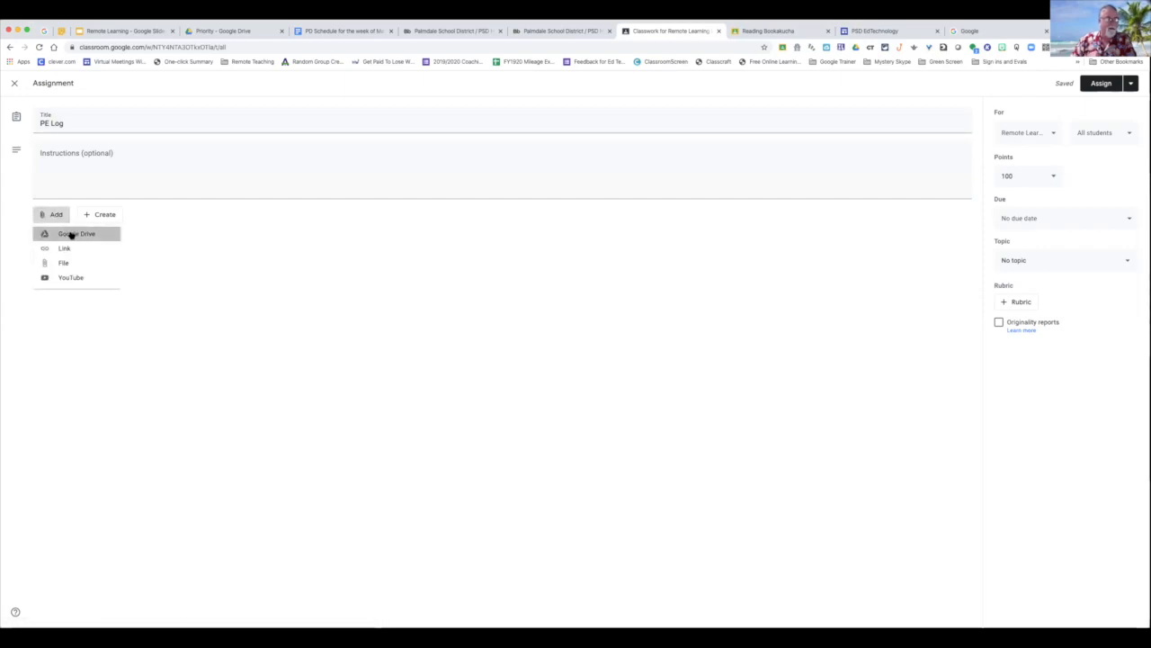
click(72, 234)
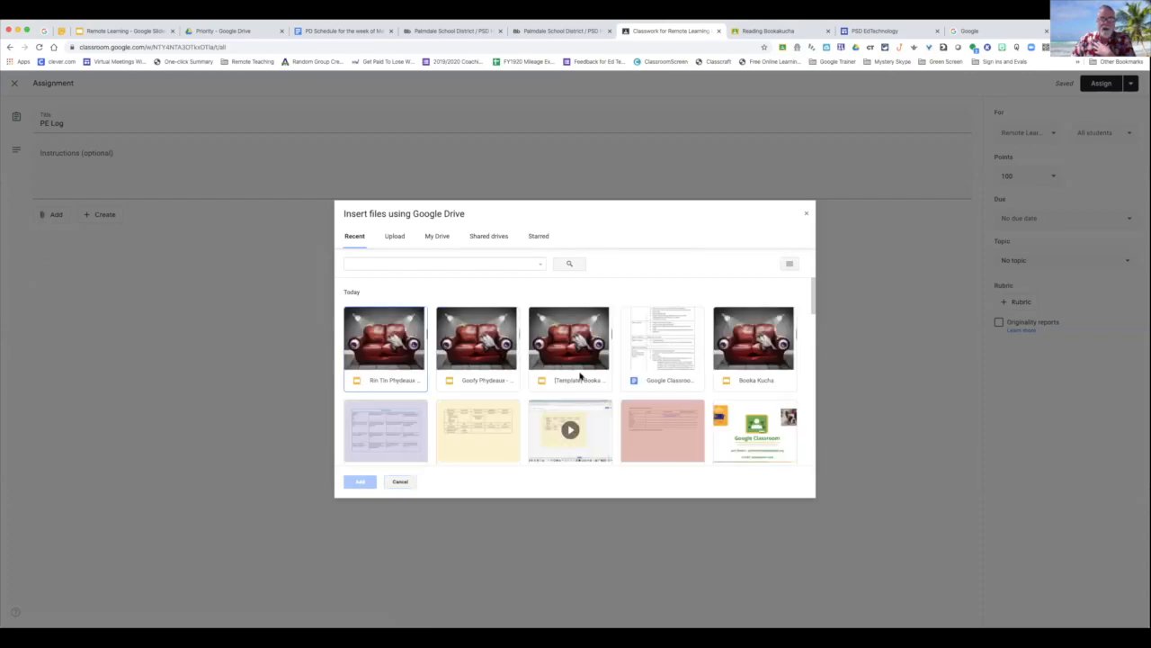
scroll(640, 373, down, 2)
click(641, 353)
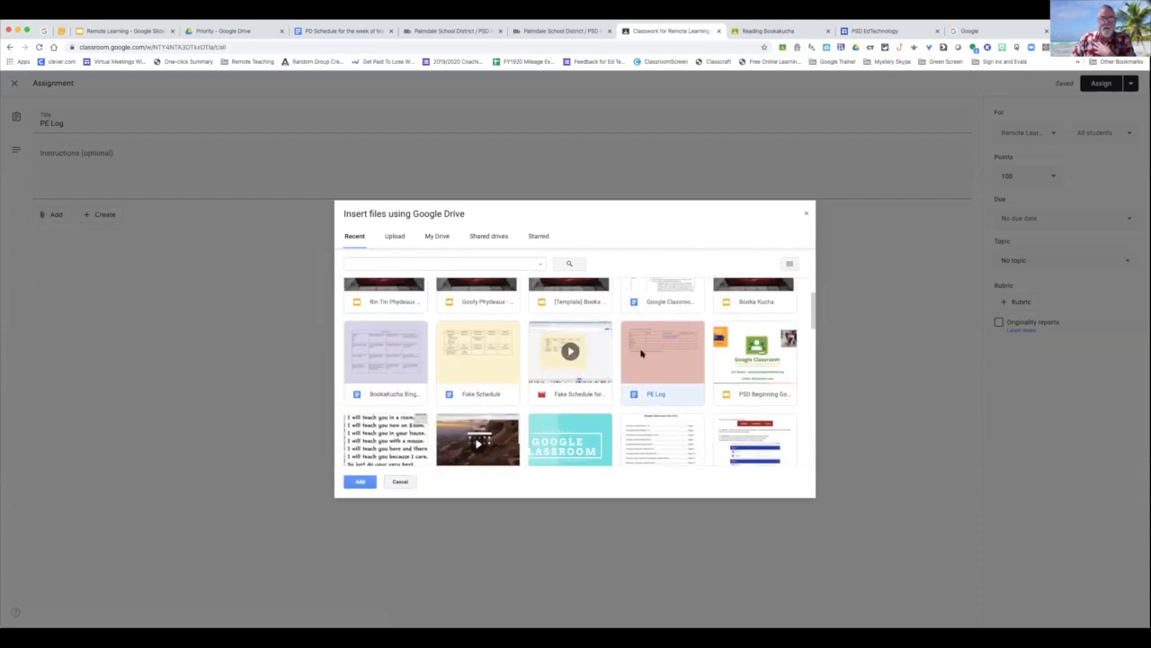
click(359, 480)
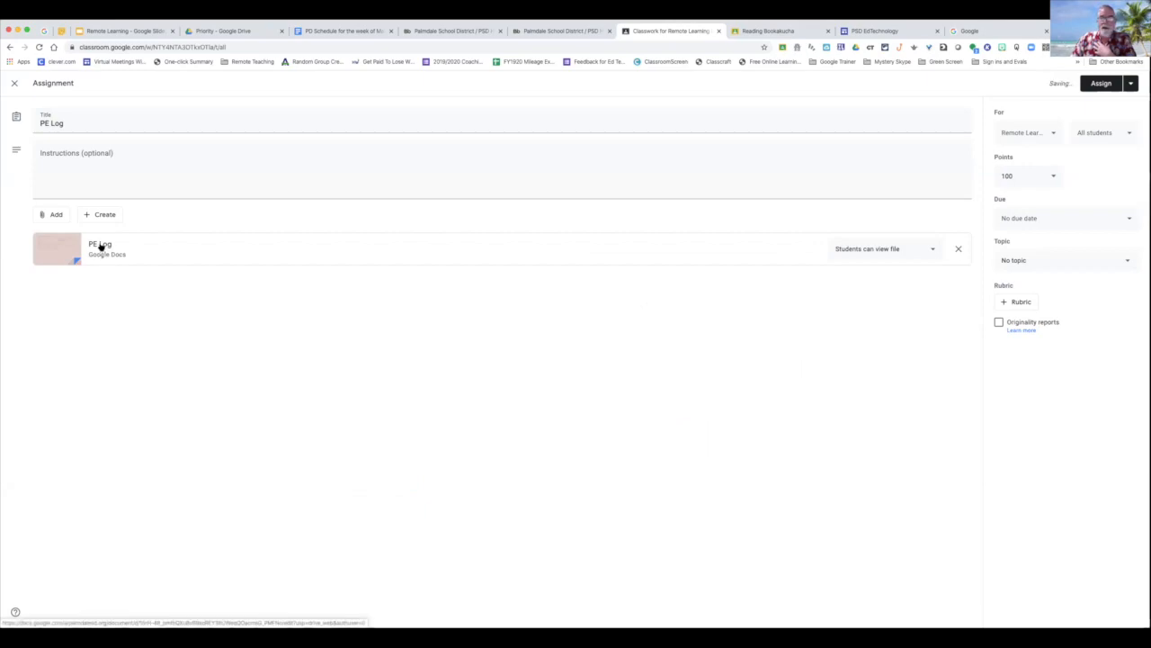
click(933, 249)
click(911, 293)
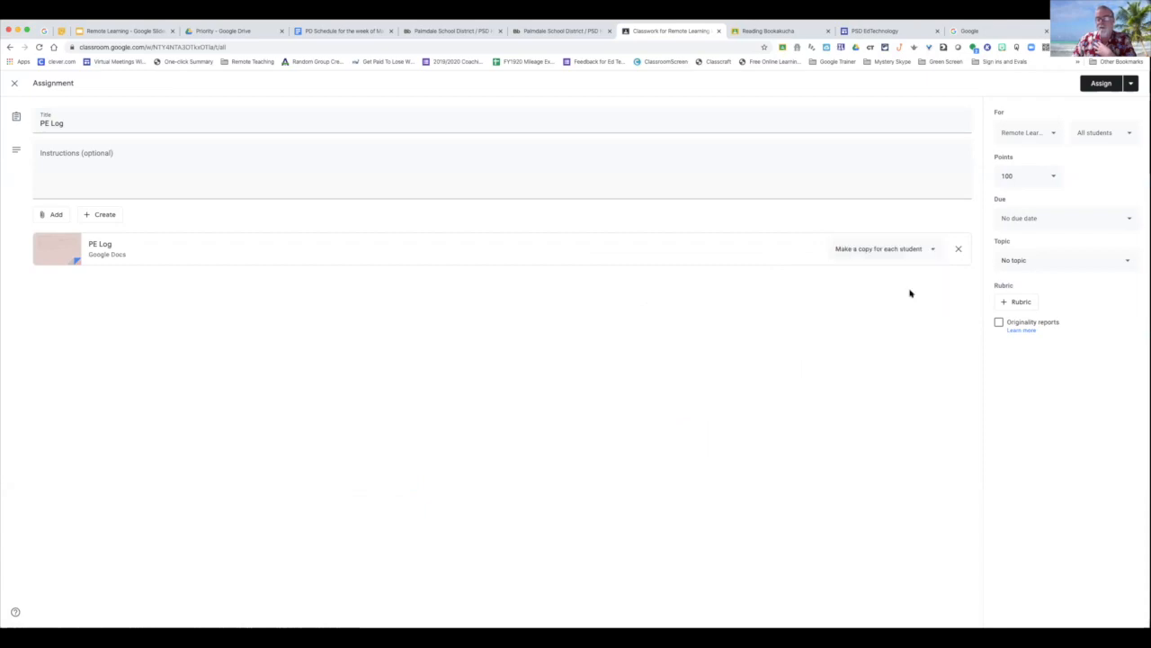
Step: Review the attached PE Log document's activity table, close the document, and assign PE Log to the class
click(95, 248)
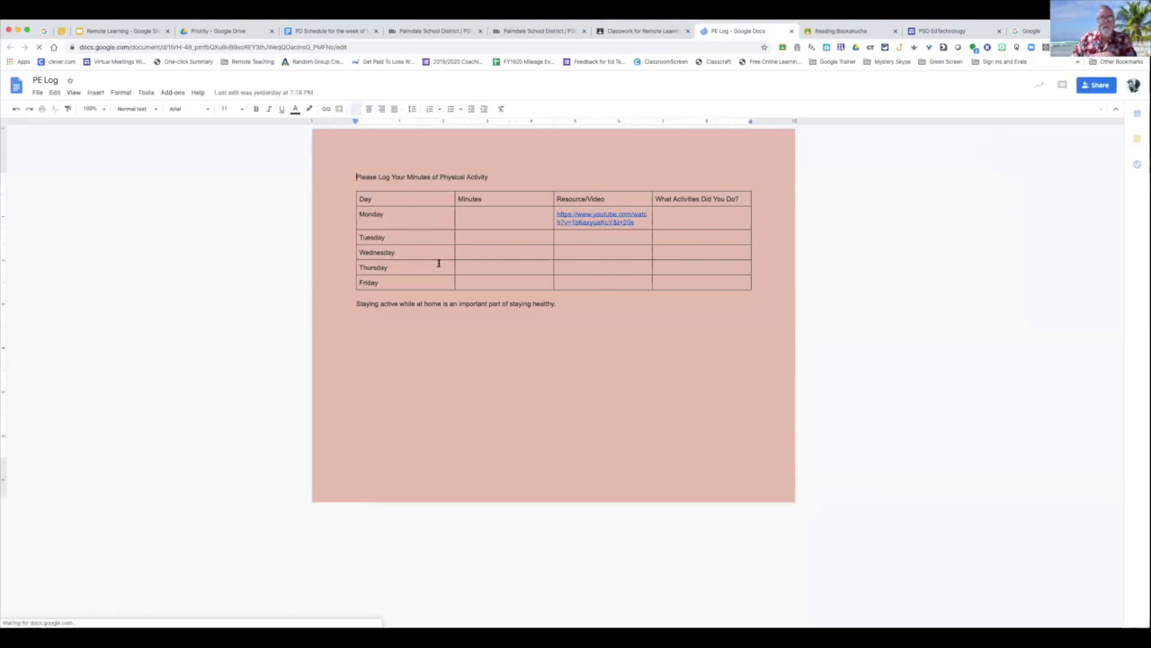
double_click(509, 215)
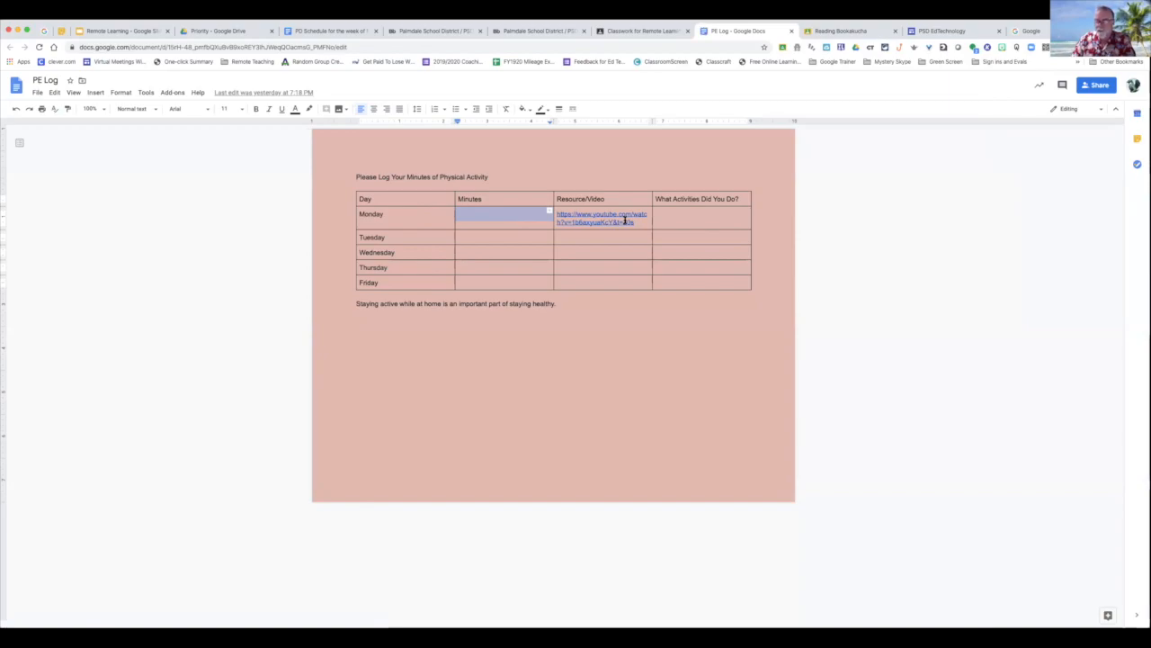
double_click(691, 220)
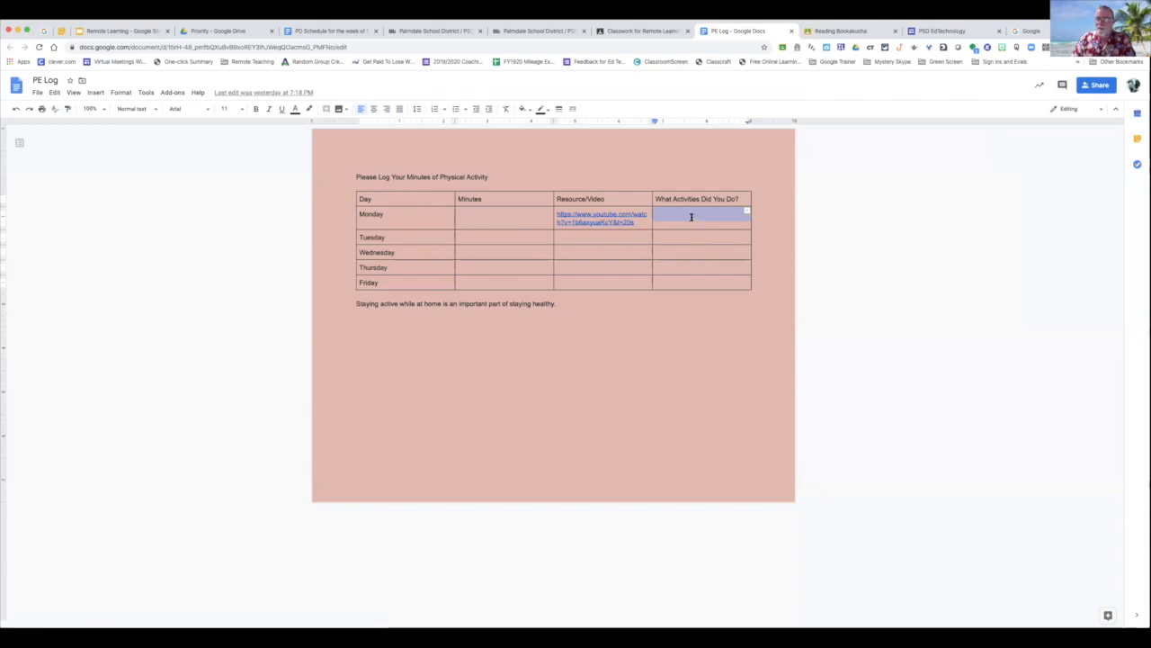
click(691, 218)
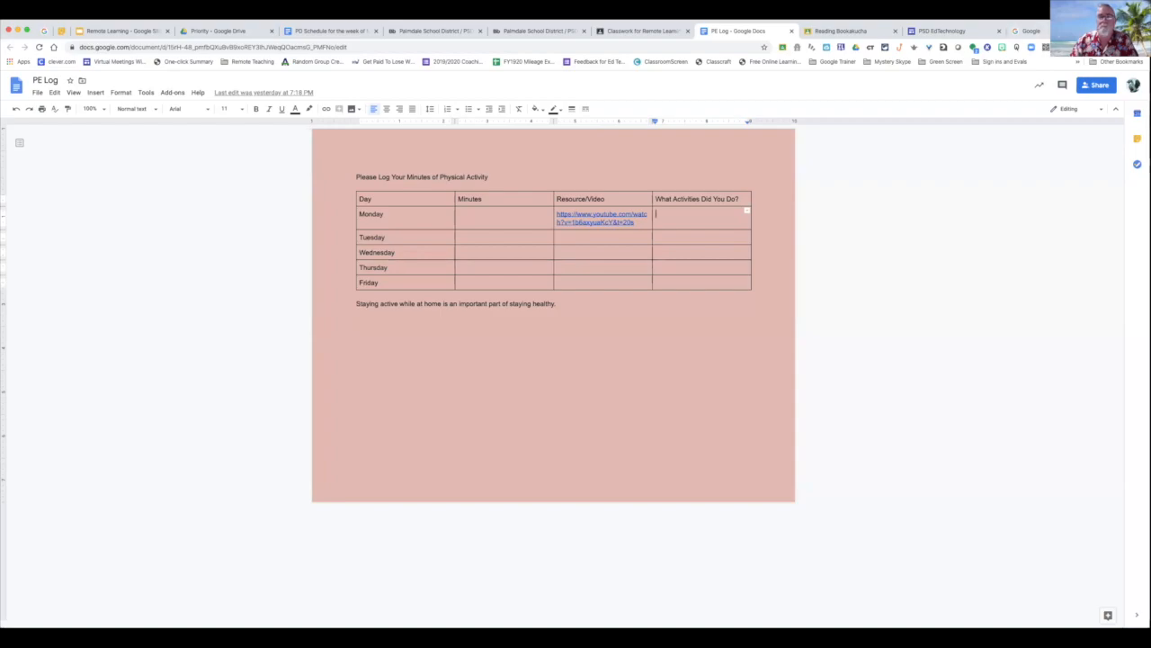
click(791, 31)
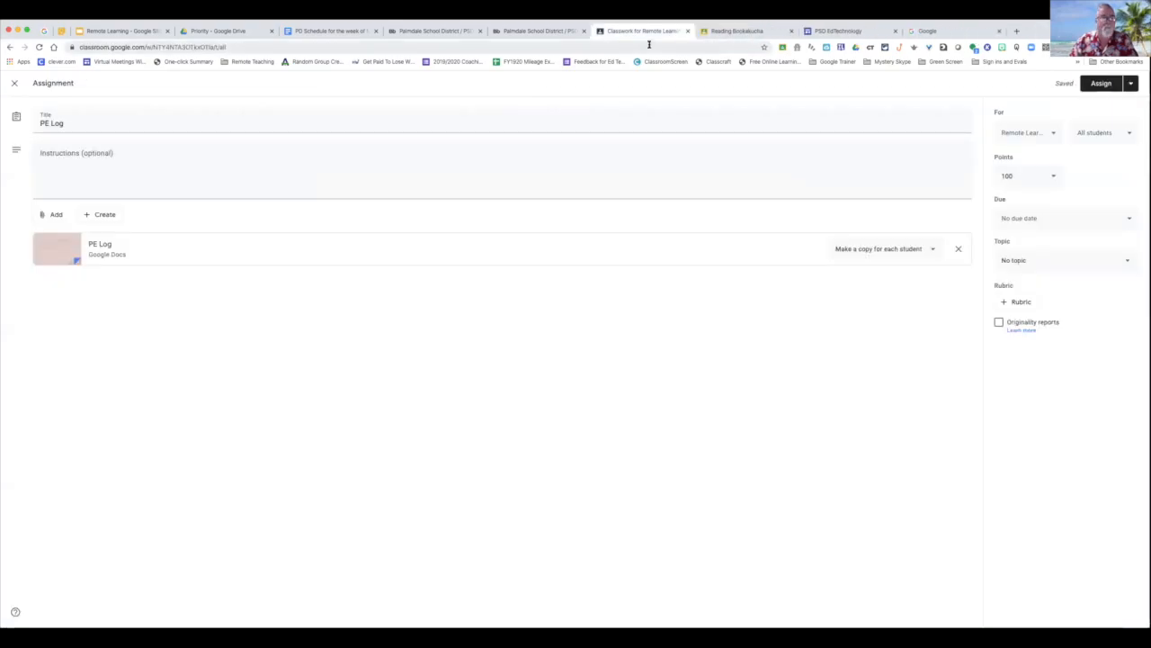
click(1084, 88)
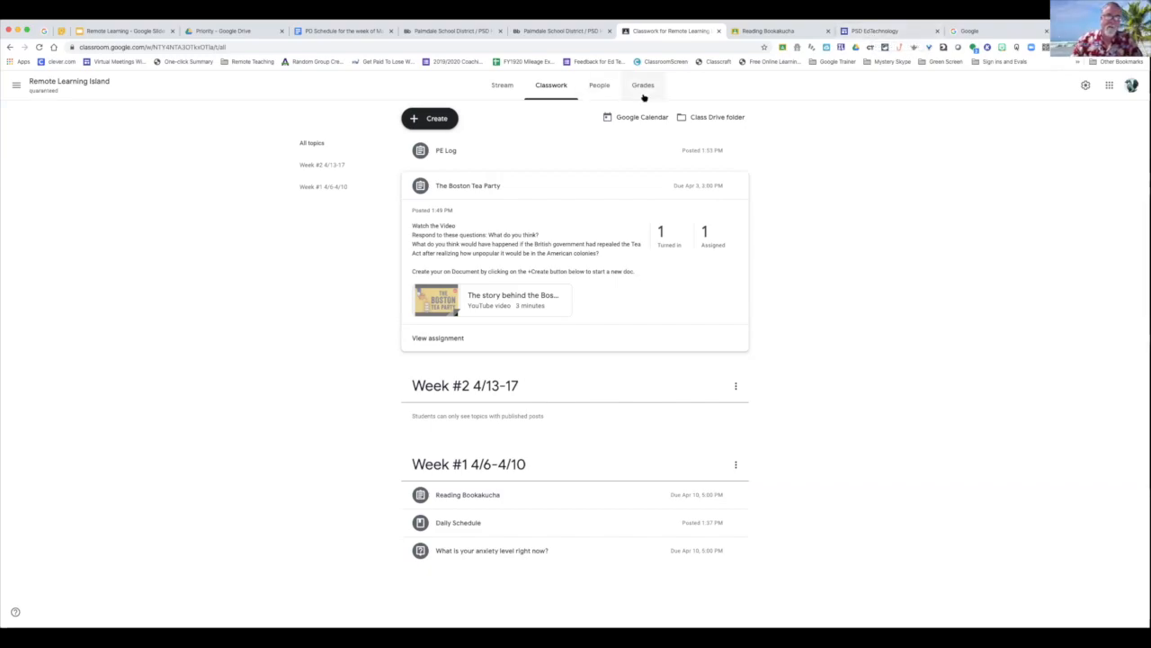
Step: View the class roster of teachers and students and check the actions available for the first student
click(600, 87)
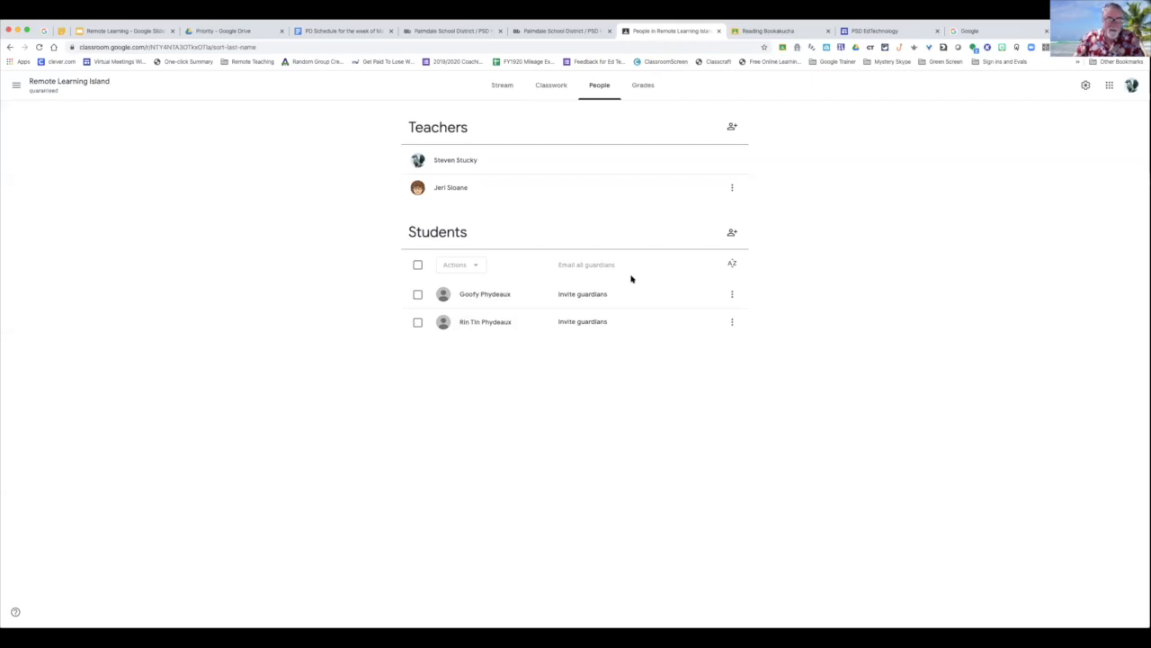
click(731, 295)
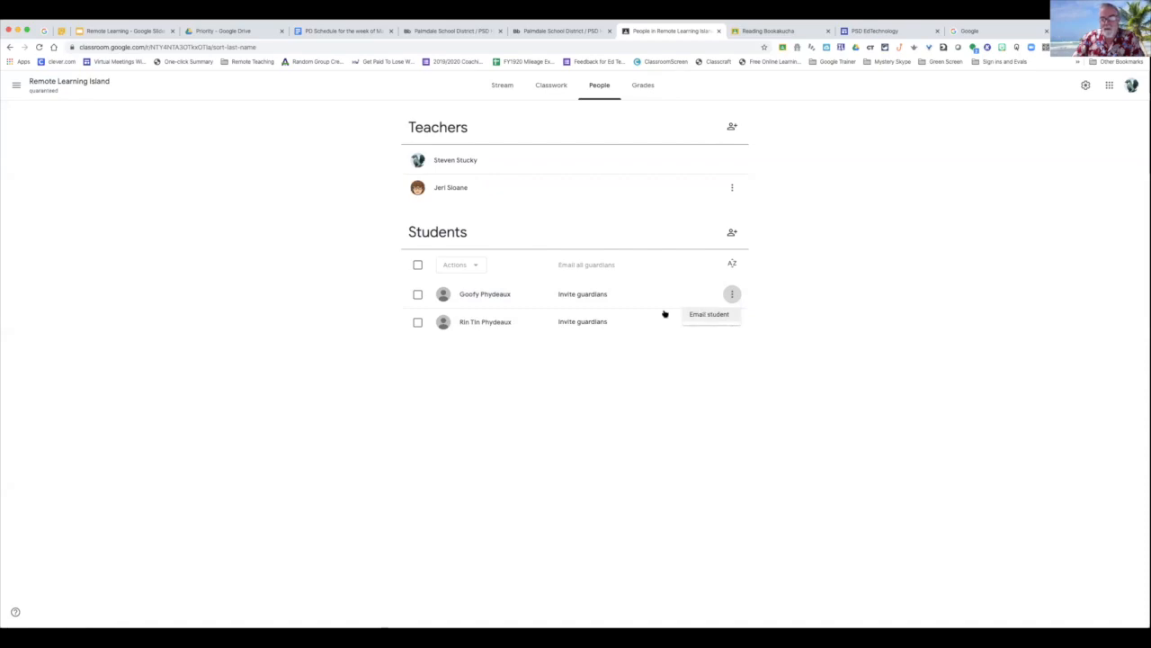
click(873, 289)
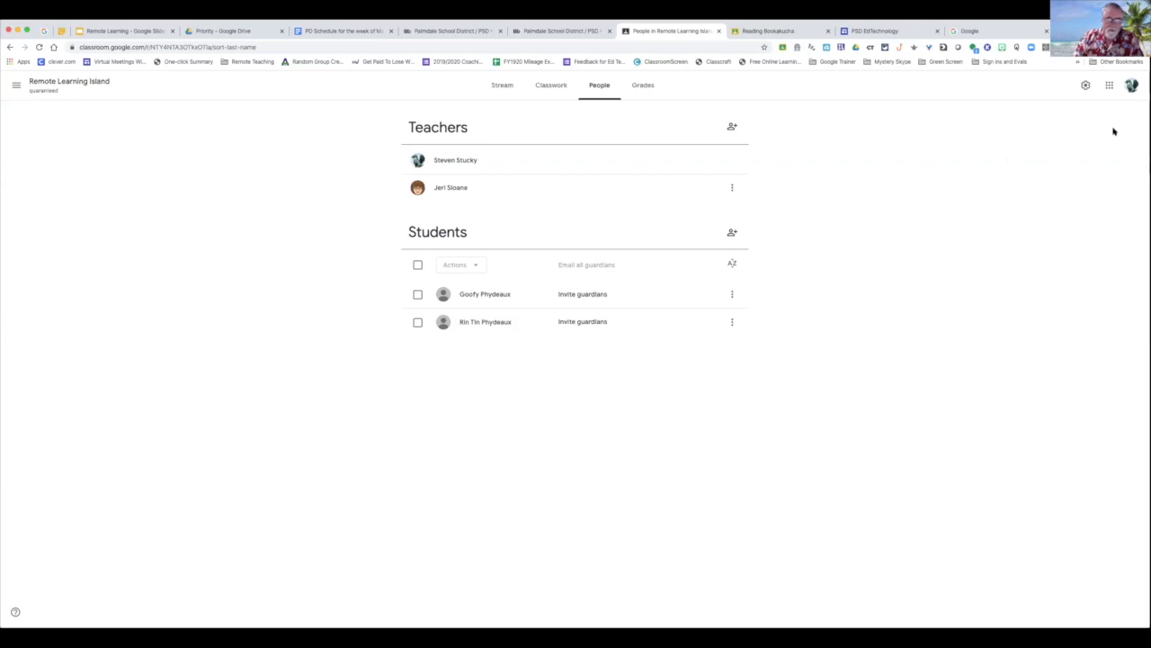
Step: Examine the signed-in Google Account details, reset the page zoom to actual size, and check the browser's profile list
scroll(1132, 85, up, 5)
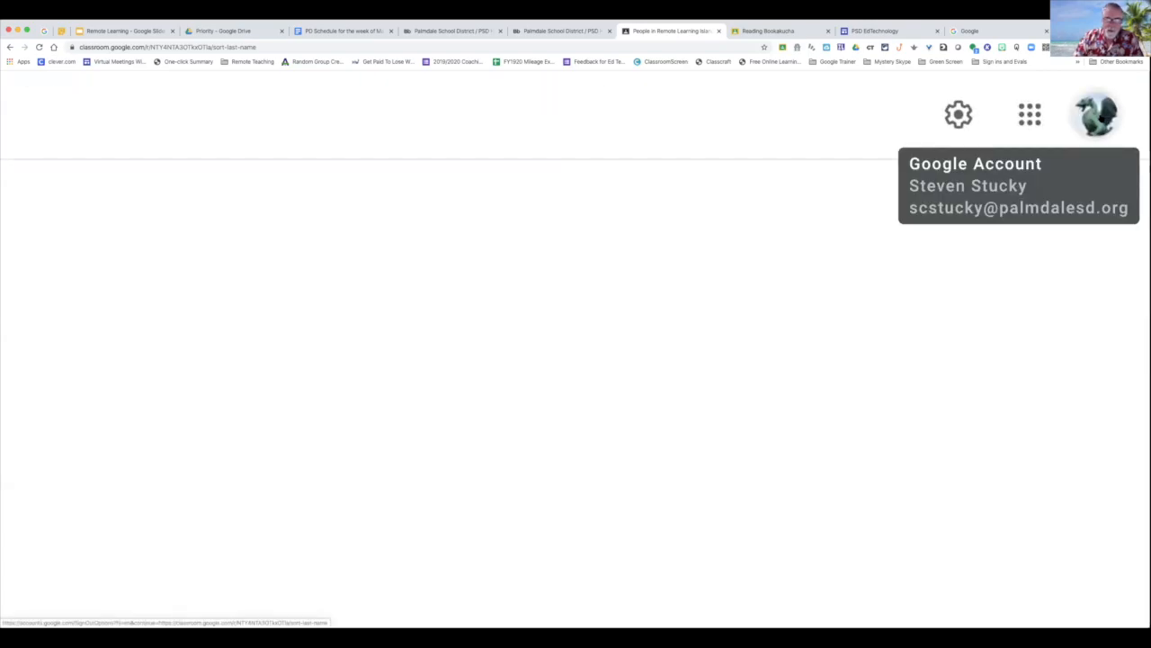
click(1097, 114)
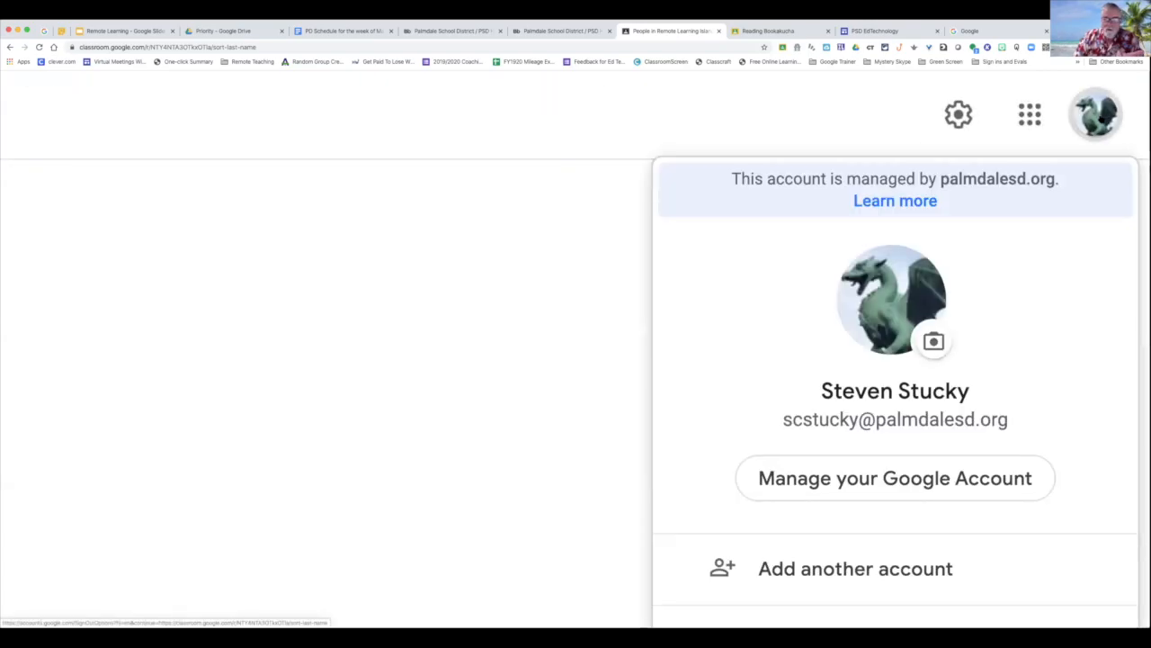
click(106, 9)
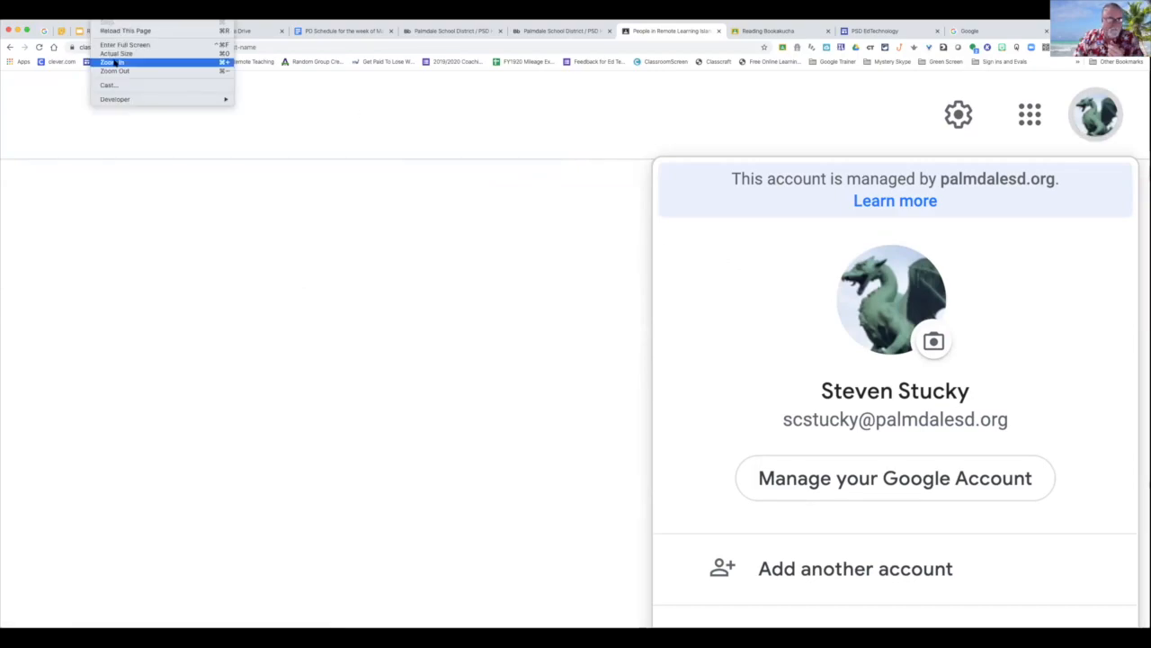
click(115, 54)
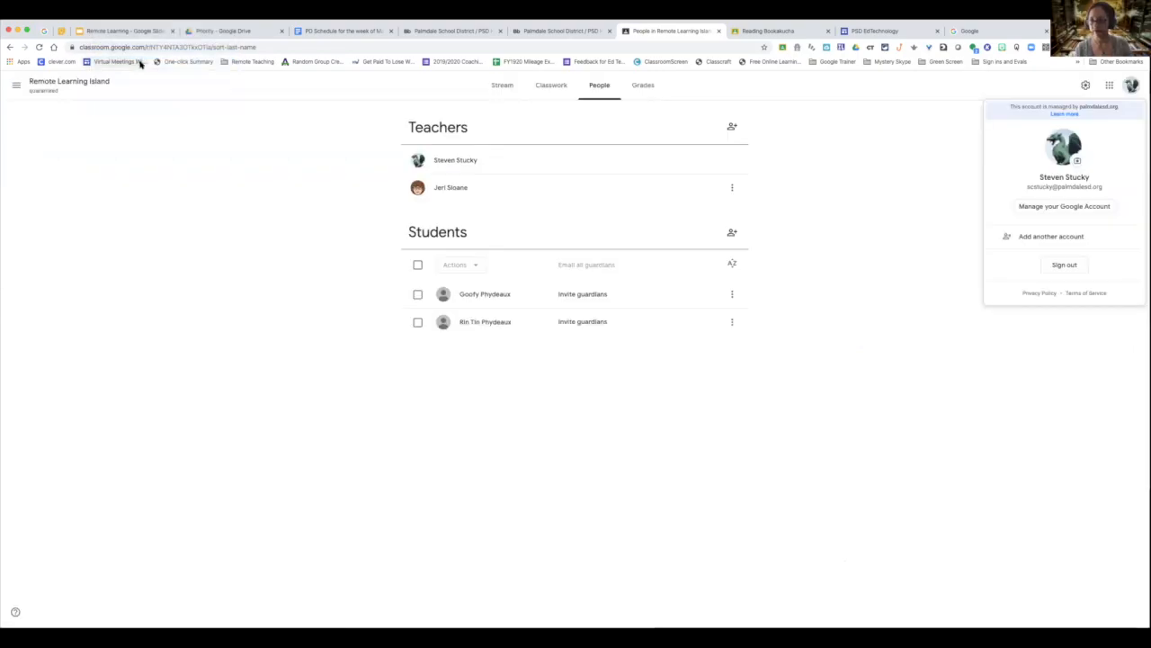
click(872, 128)
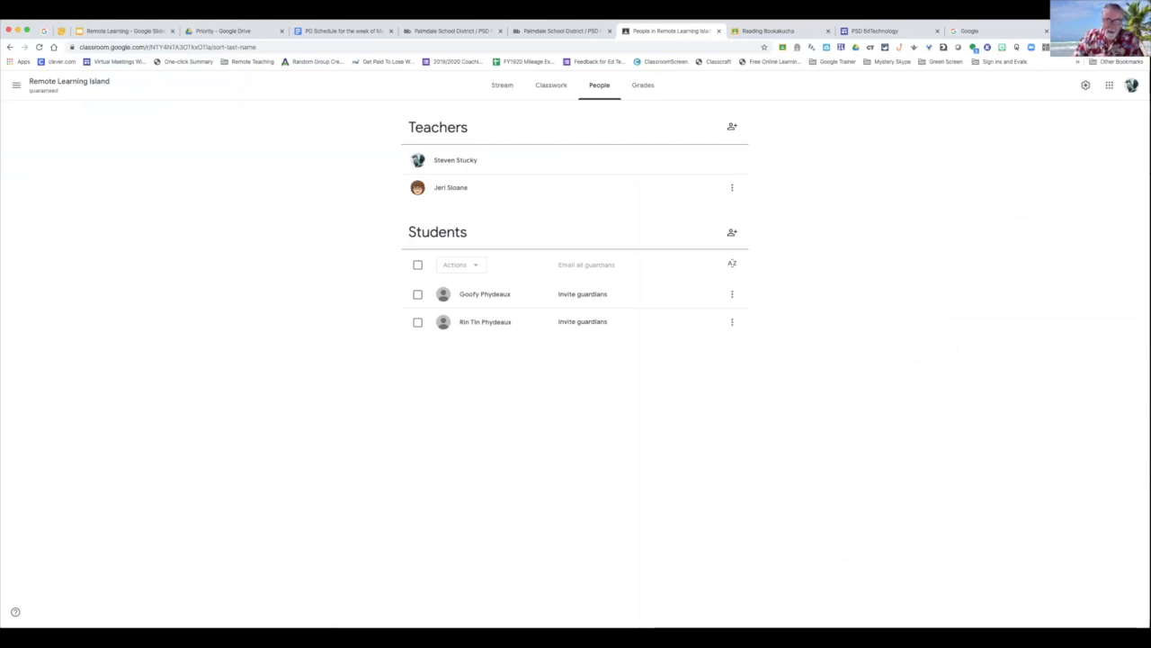
click(1125, 46)
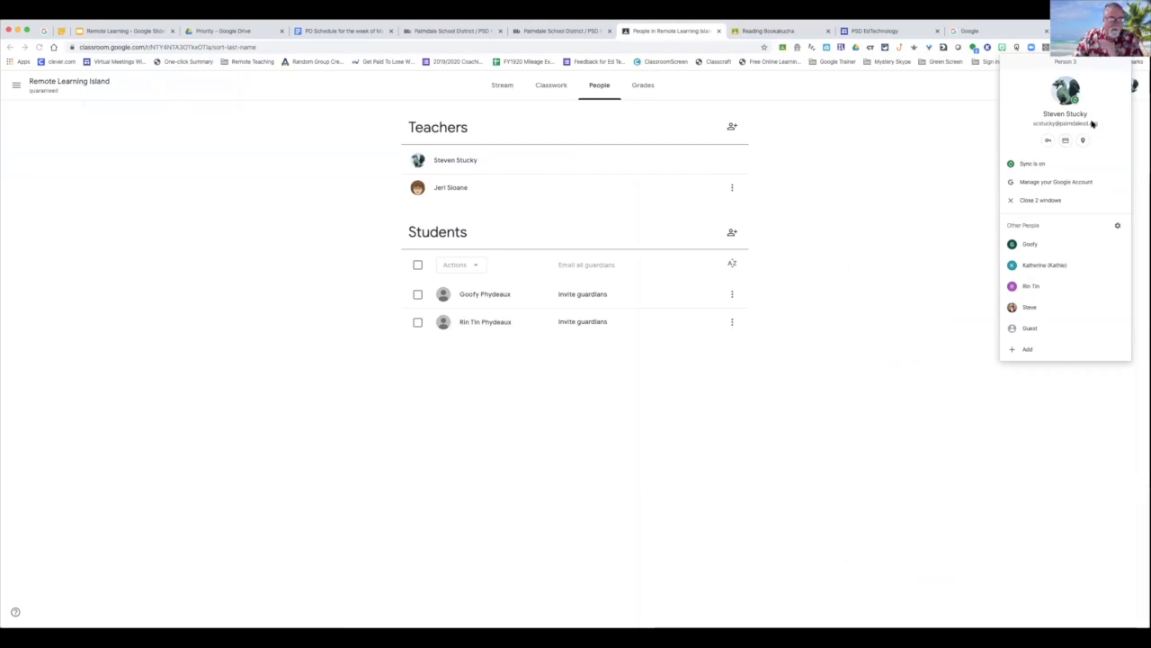
click(960, 133)
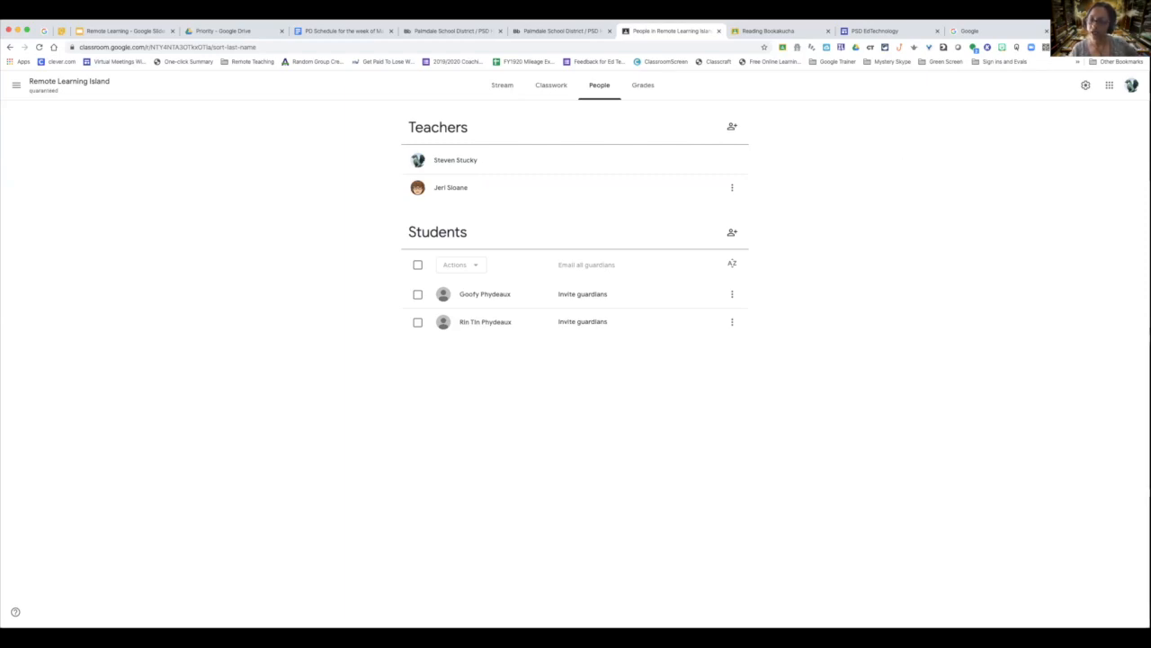
Step: Go back to the class's Classwork and look over the types of posts that can be created
click(555, 90)
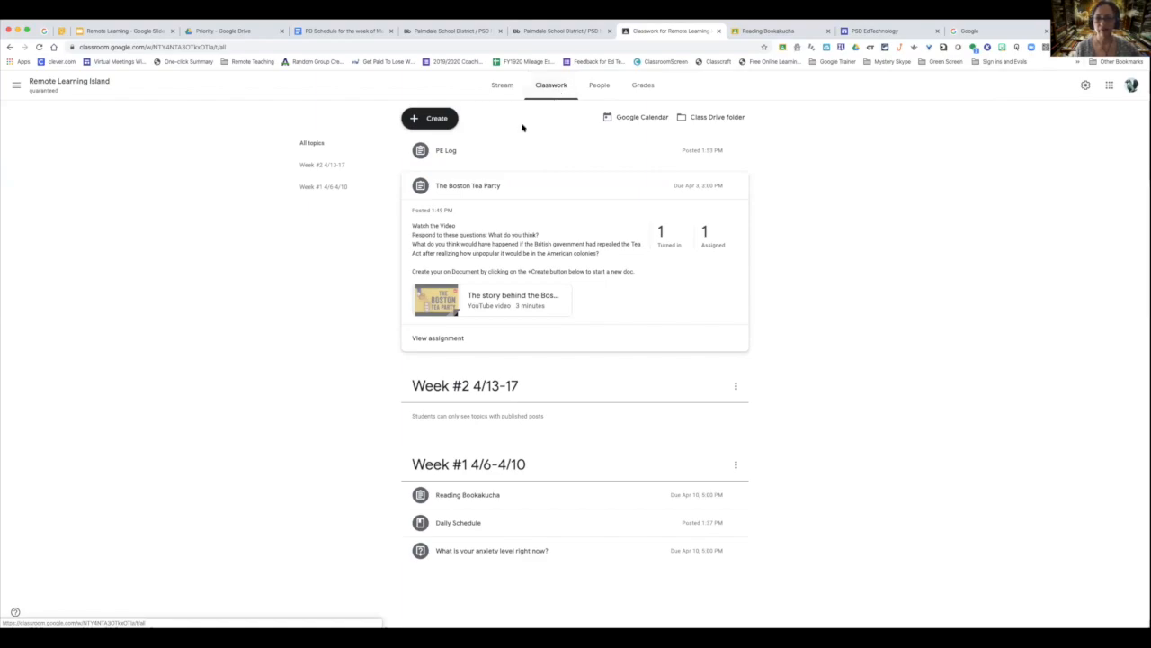
click(429, 118)
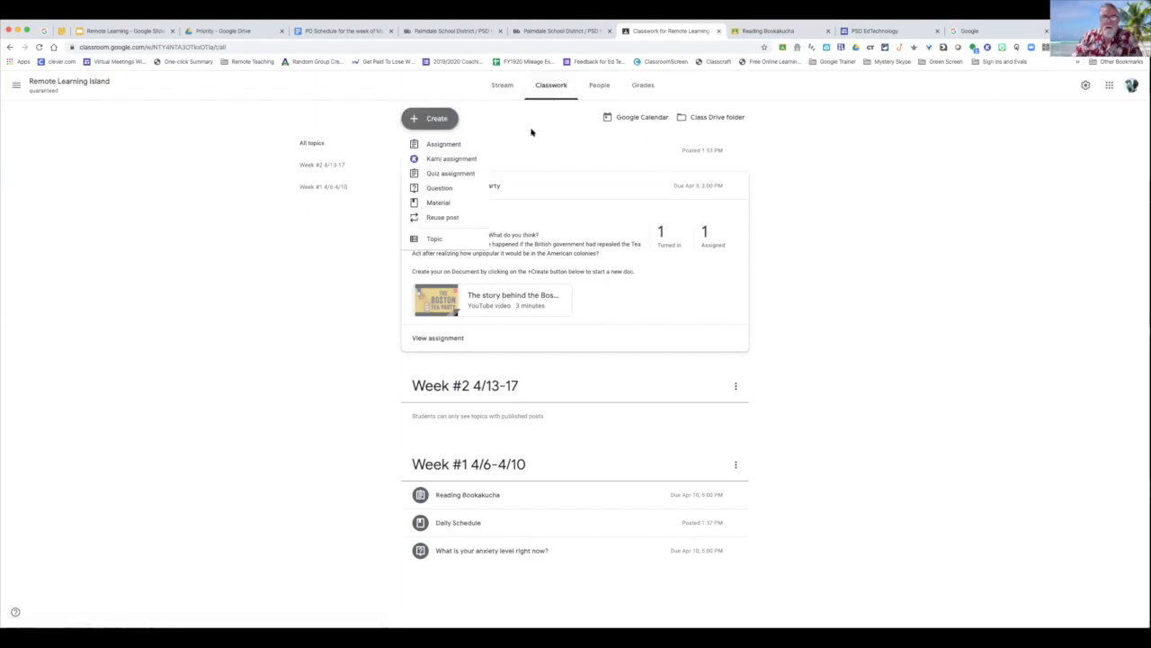
click(822, 142)
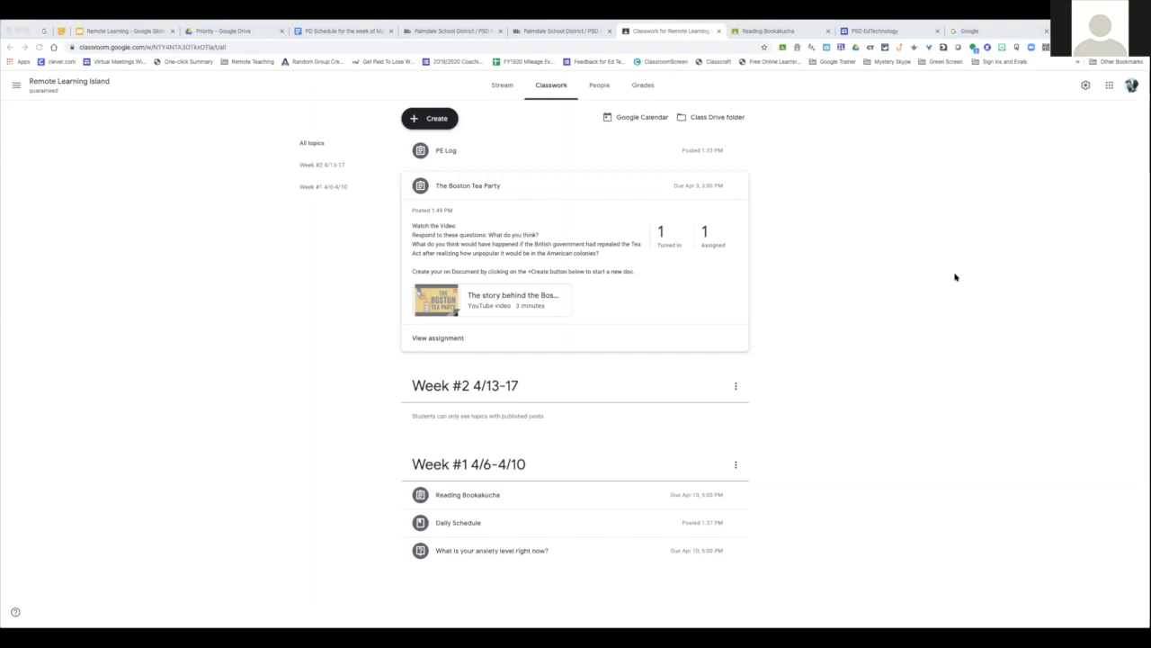
Step: Open the class settings and examine the choices for how classwork appears on the stream, keeping Hide notifications
click(1086, 87)
click(1086, 86)
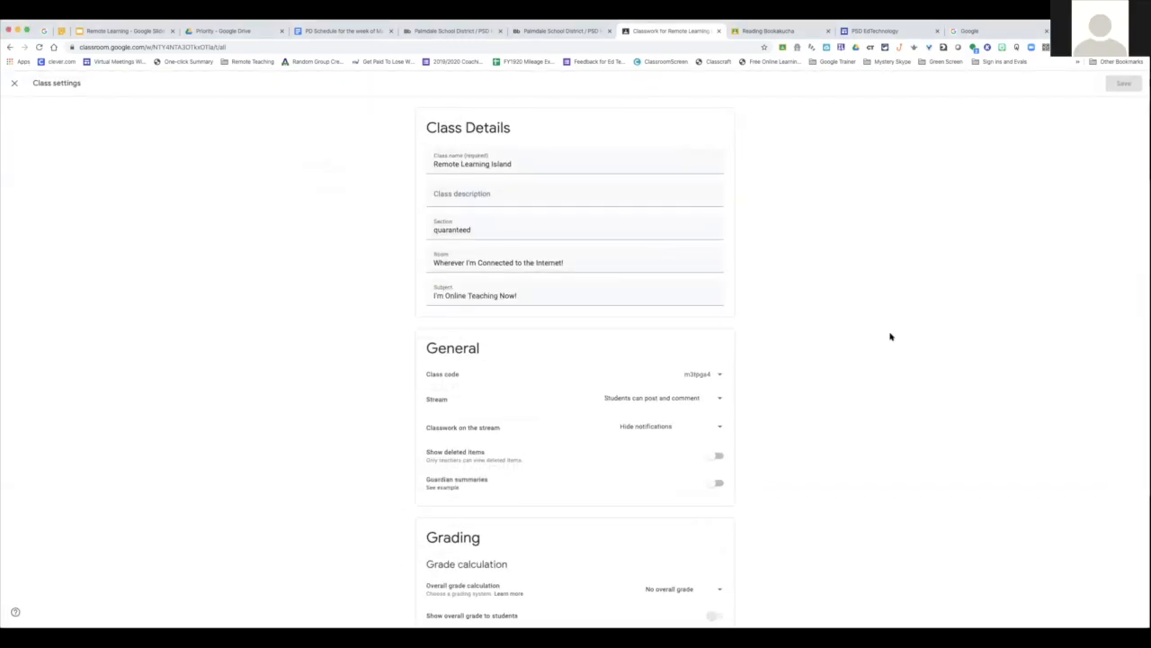
scroll(891, 335, down, 2)
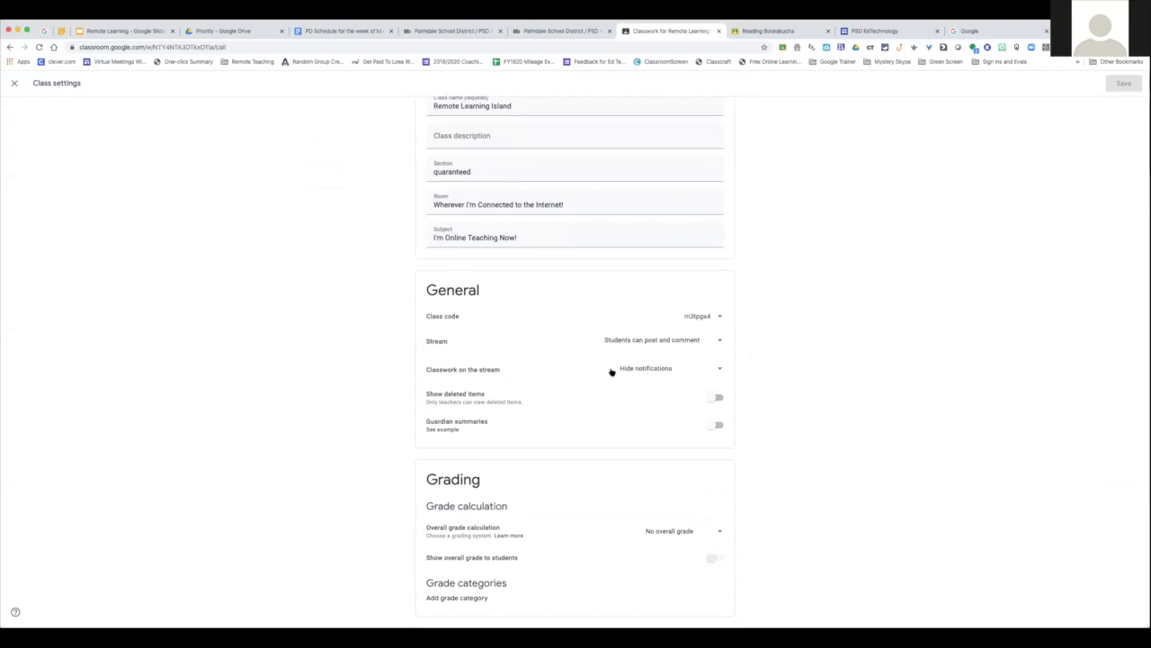
click(721, 369)
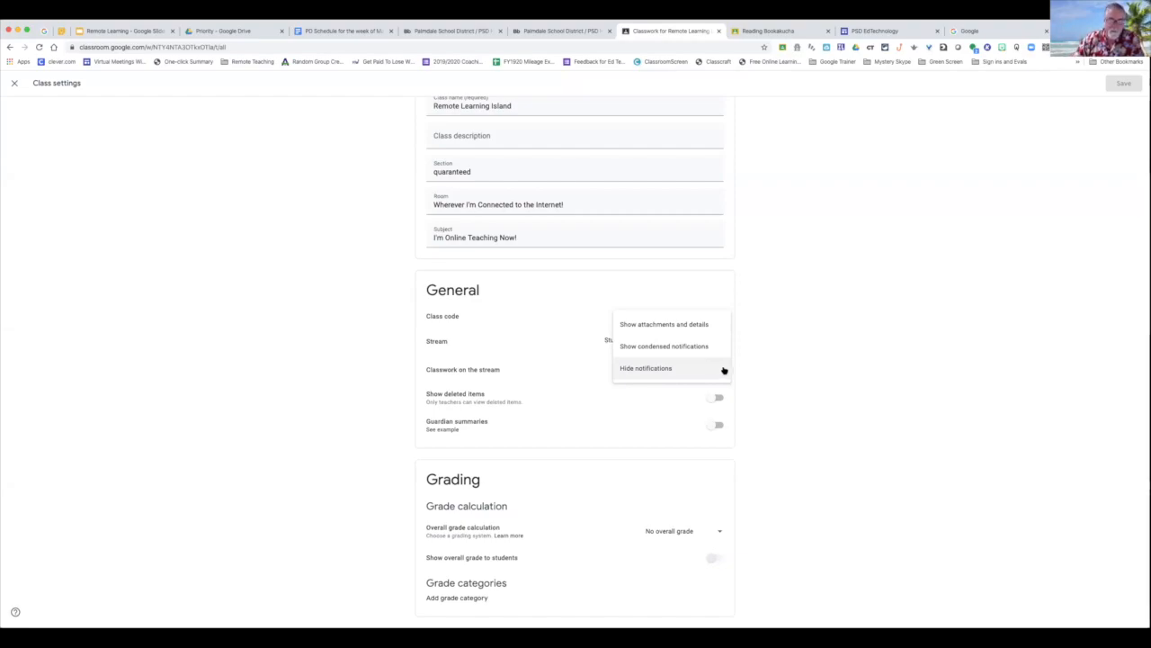
click(634, 374)
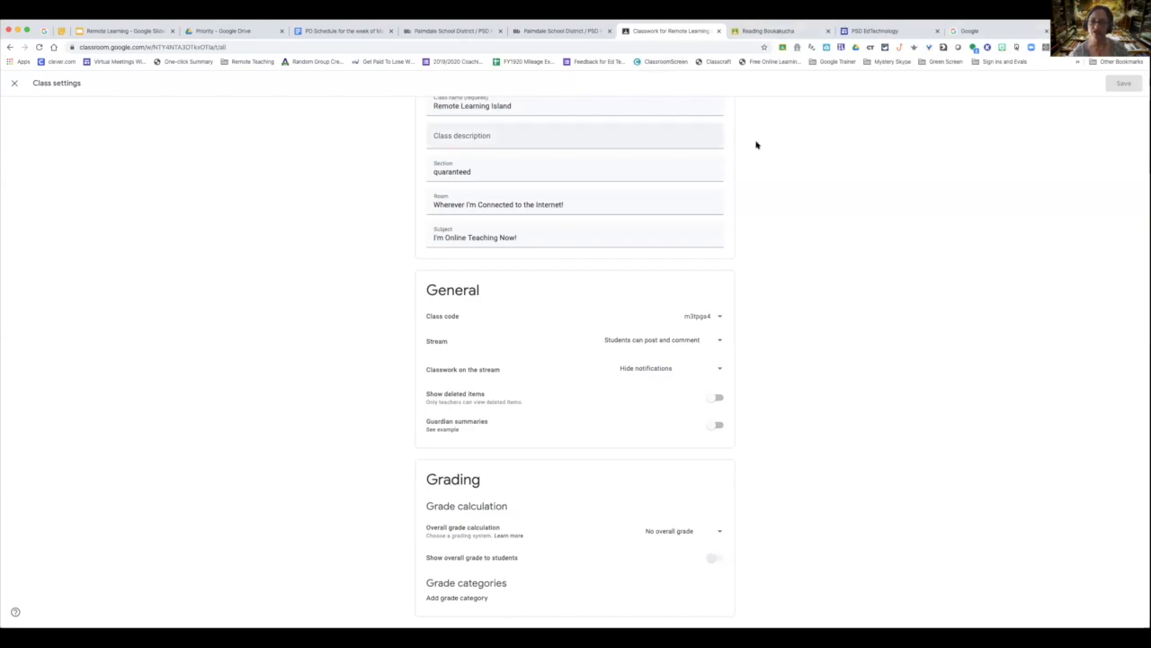
scroll(804, 153, up, 1)
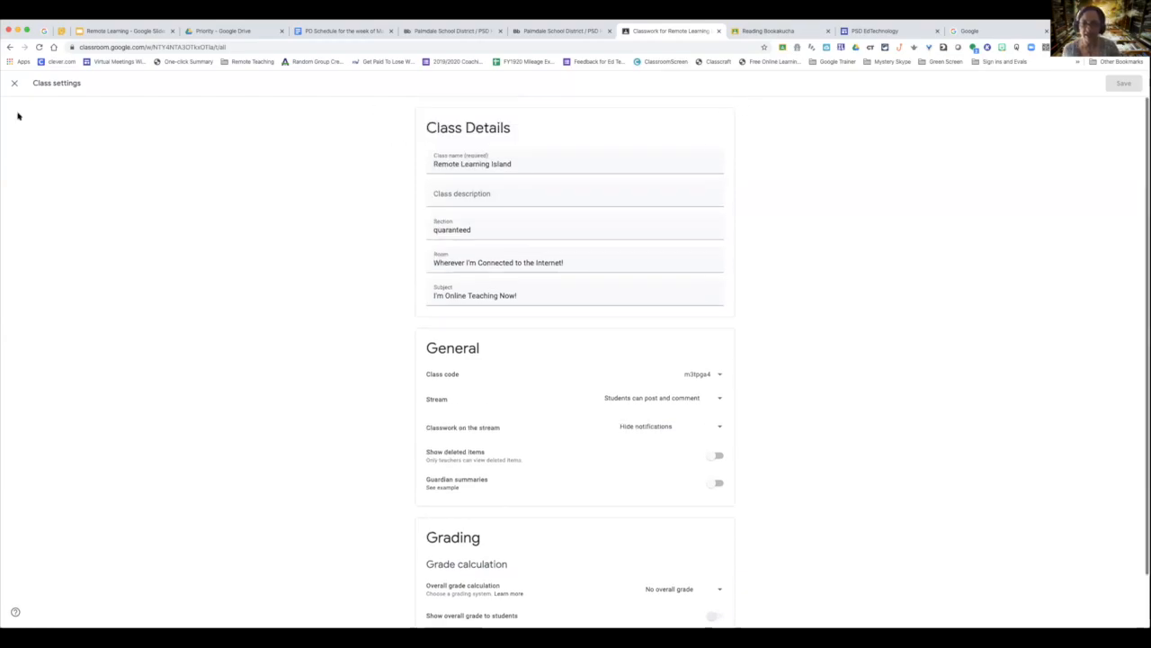
Step: Leave the class settings and open youtube.com in the browser tab showing Google
click(13, 84)
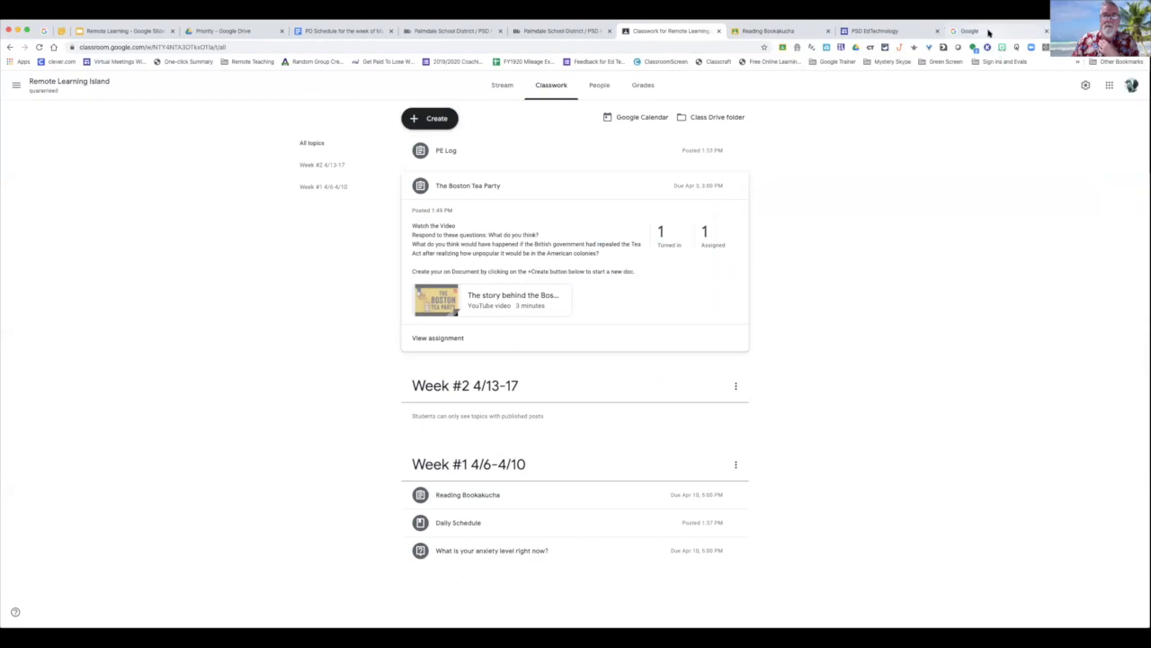
click(989, 32)
click(619, 50)
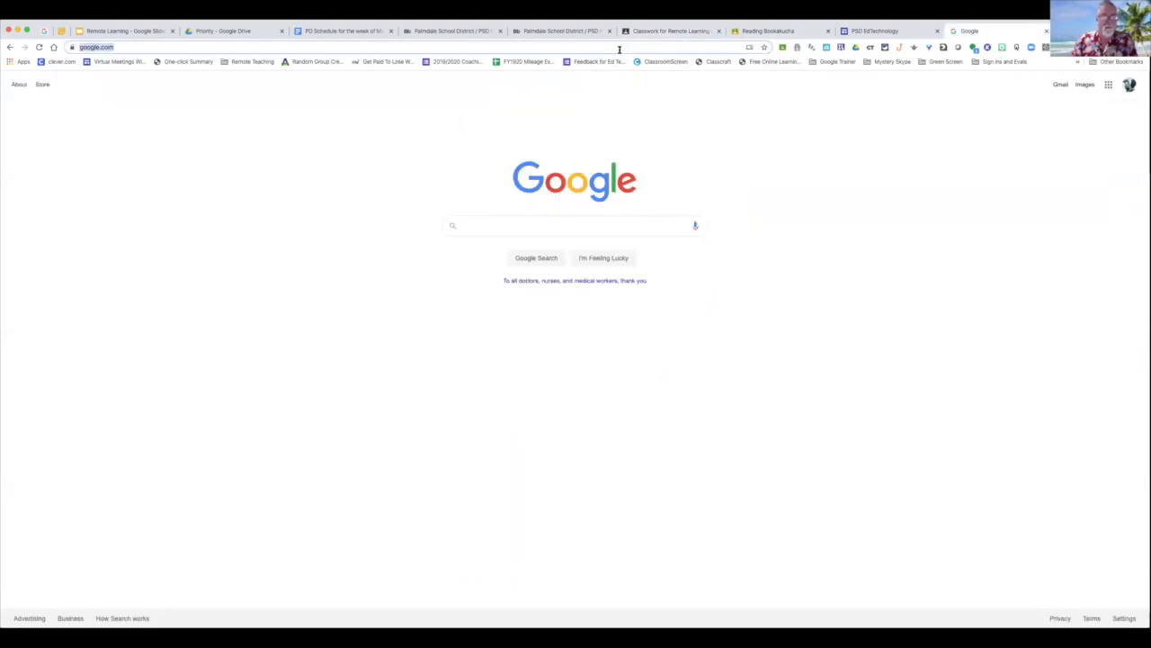
text(you)
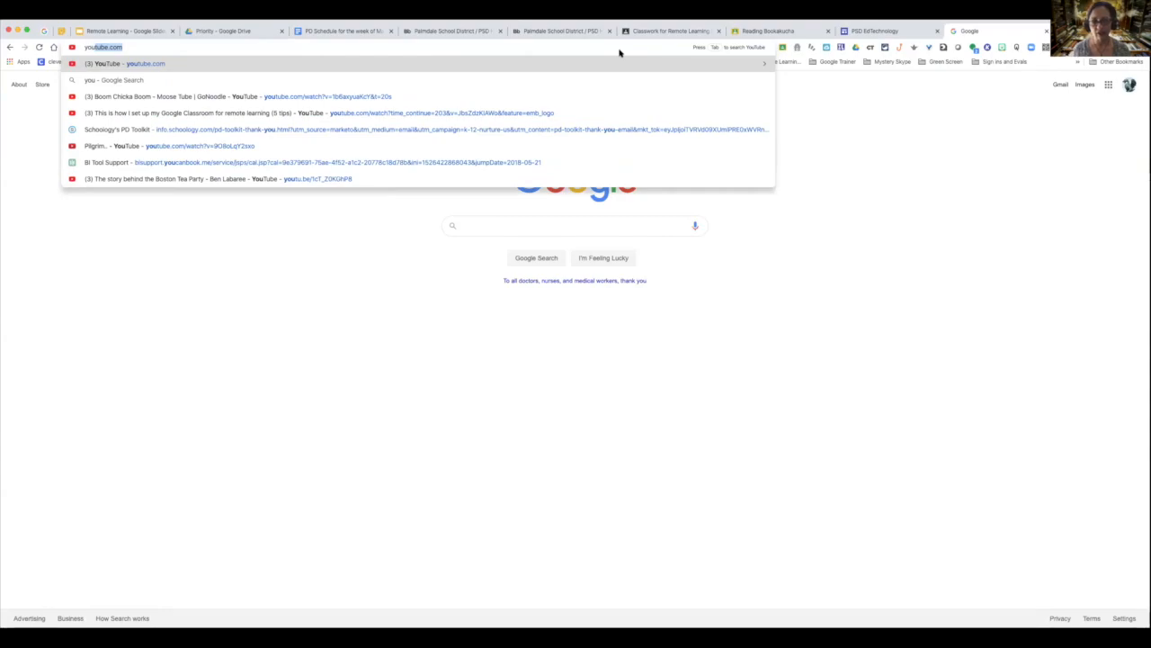
key(Return)
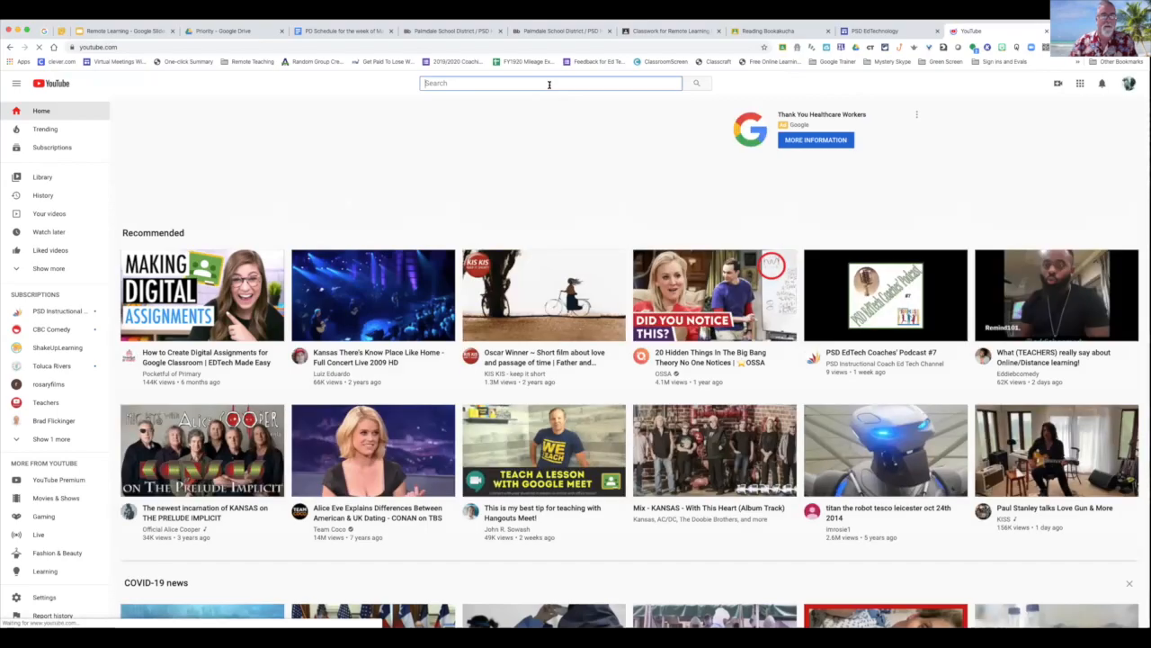
Step: Search YouTube for "Kansas preview"
text(Ka)
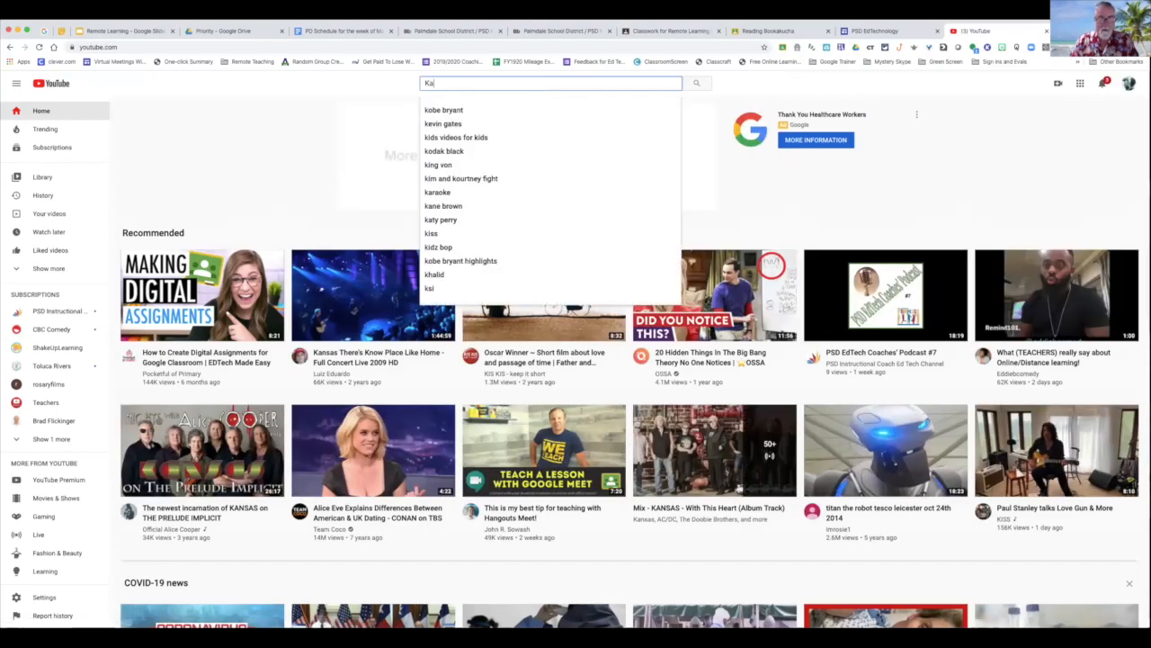
text(nsas pre)
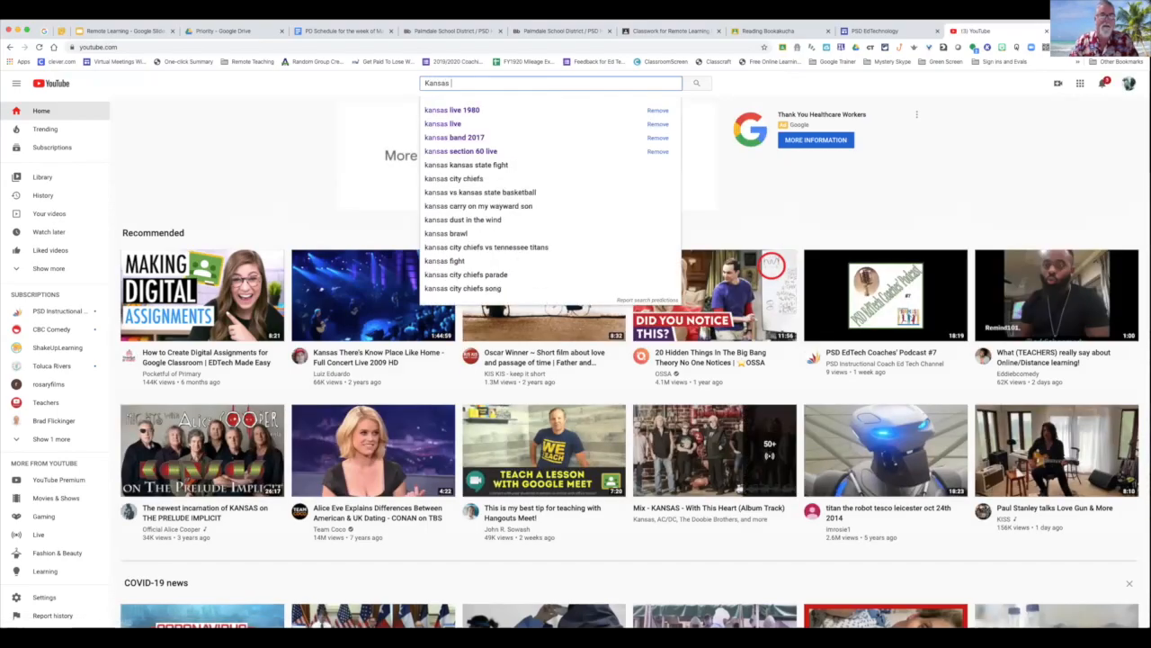
text(v)
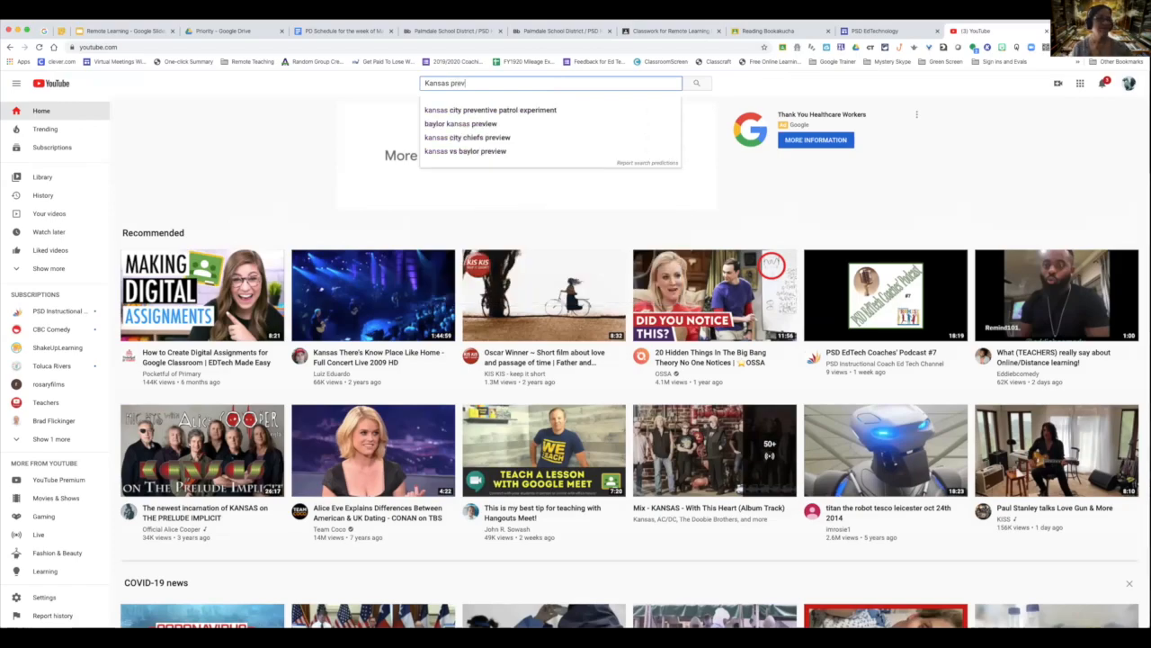
text(iew)
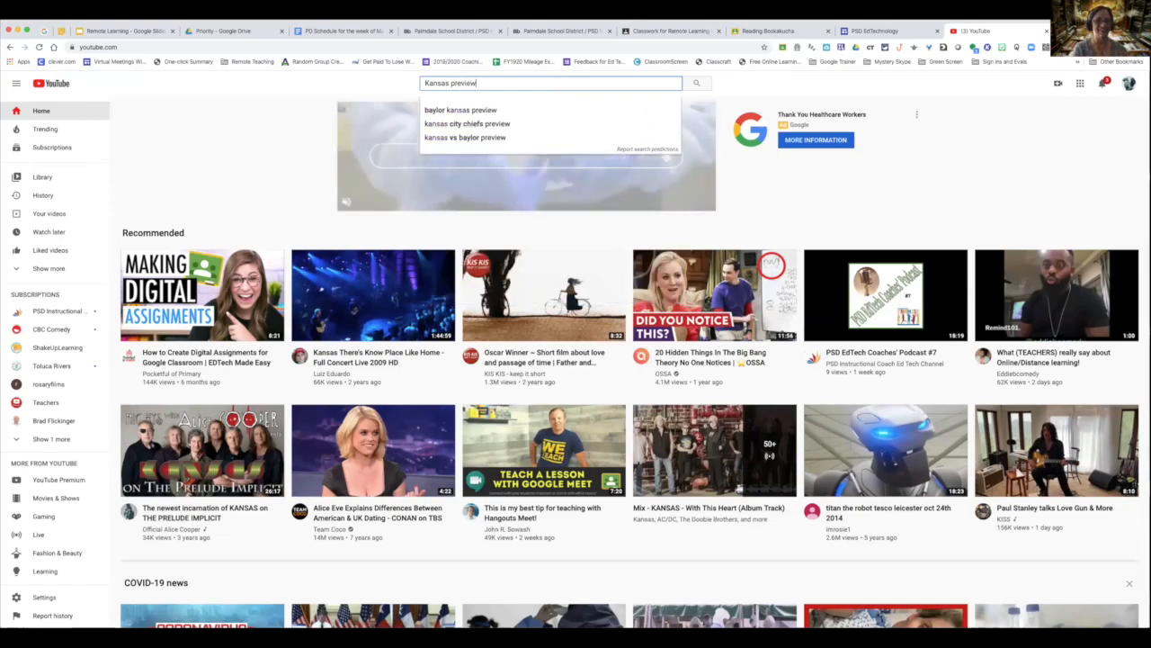
key(Return)
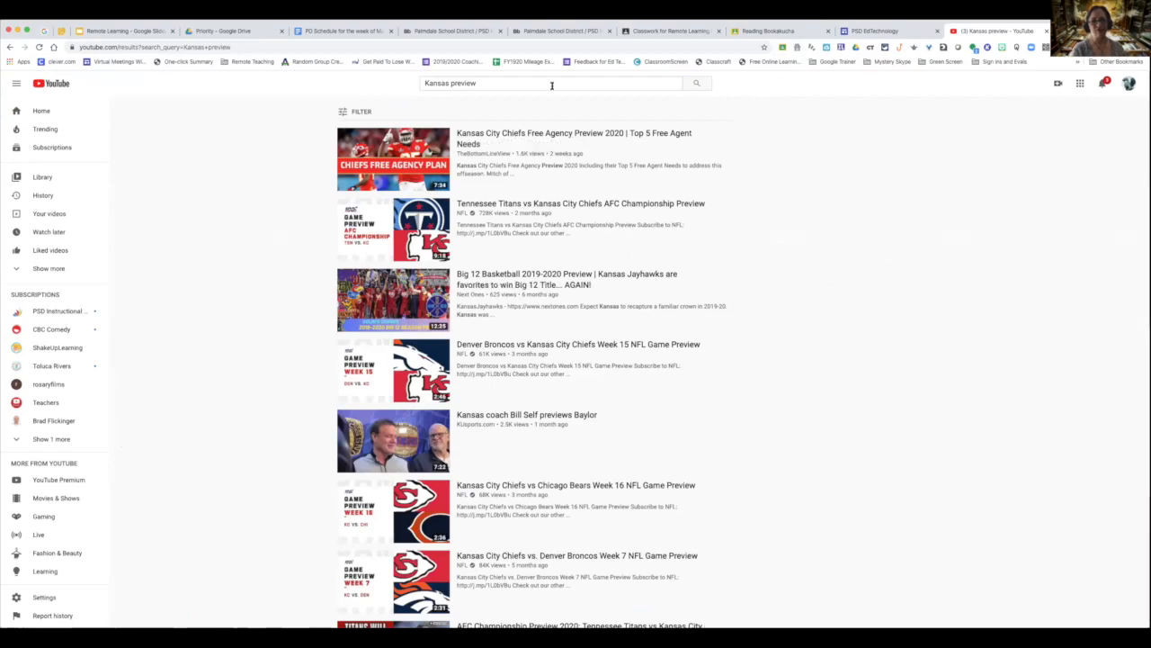
Step: Open the "Kansas City Chiefs Free Agency Preview 2020" video from the results and pause it
scroll(562, 198, down, 5)
scroll(557, 197, up, 5)
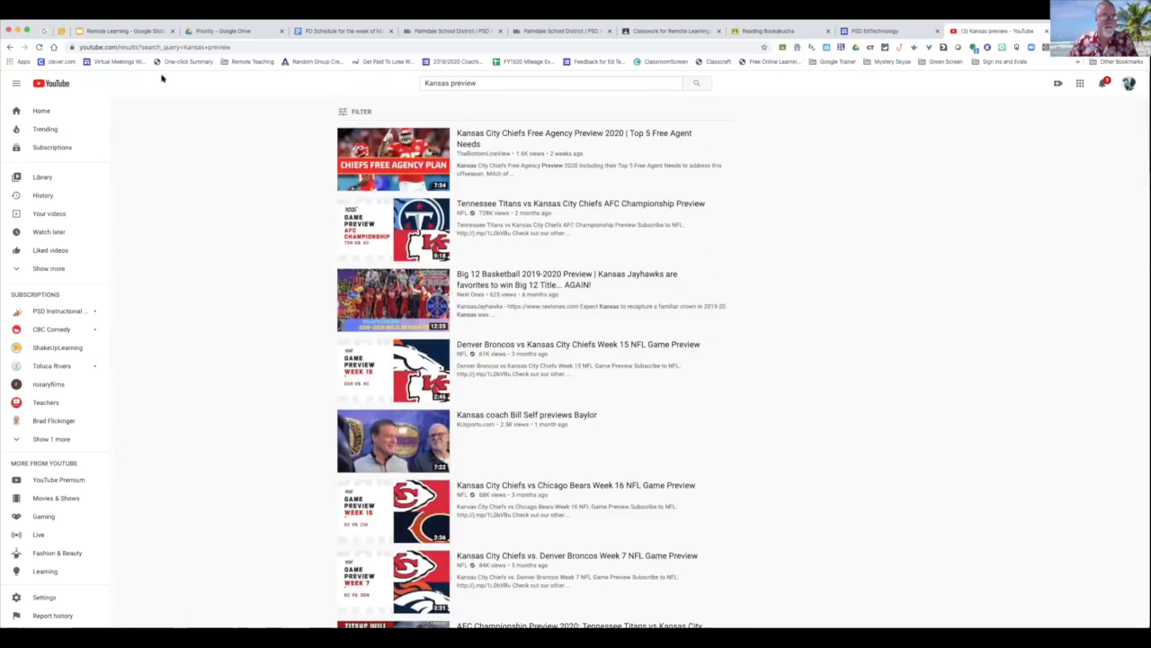
click(515, 133)
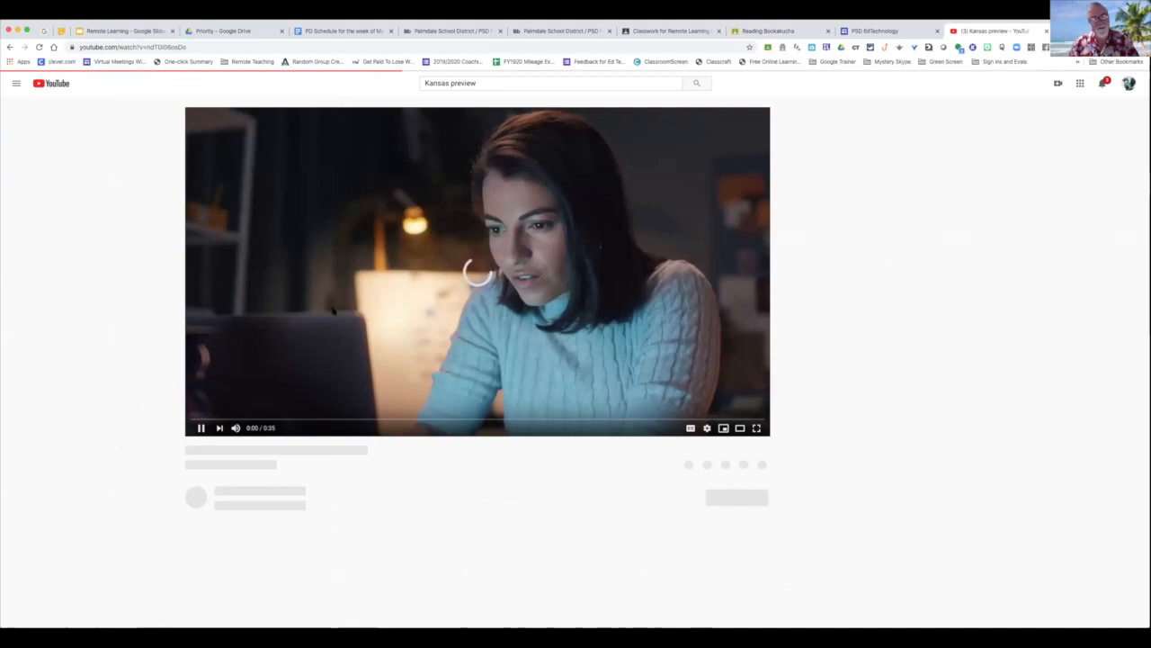
click(478, 337)
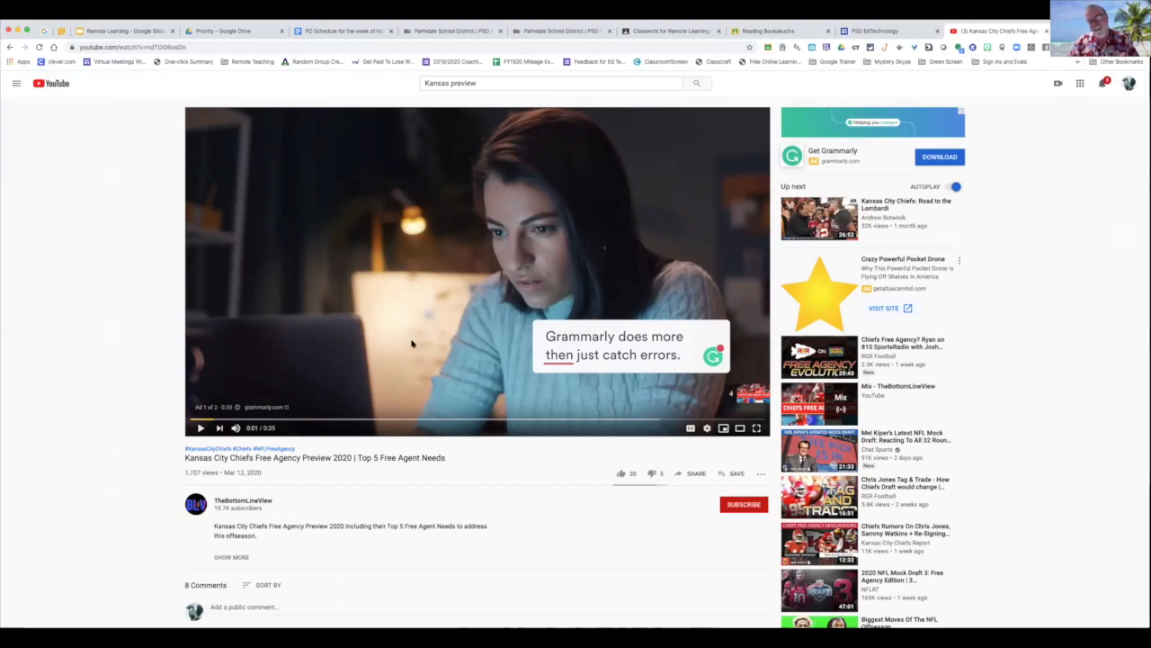
Step: Point out the video's web address, and copy its short link from the share options
click(149, 47)
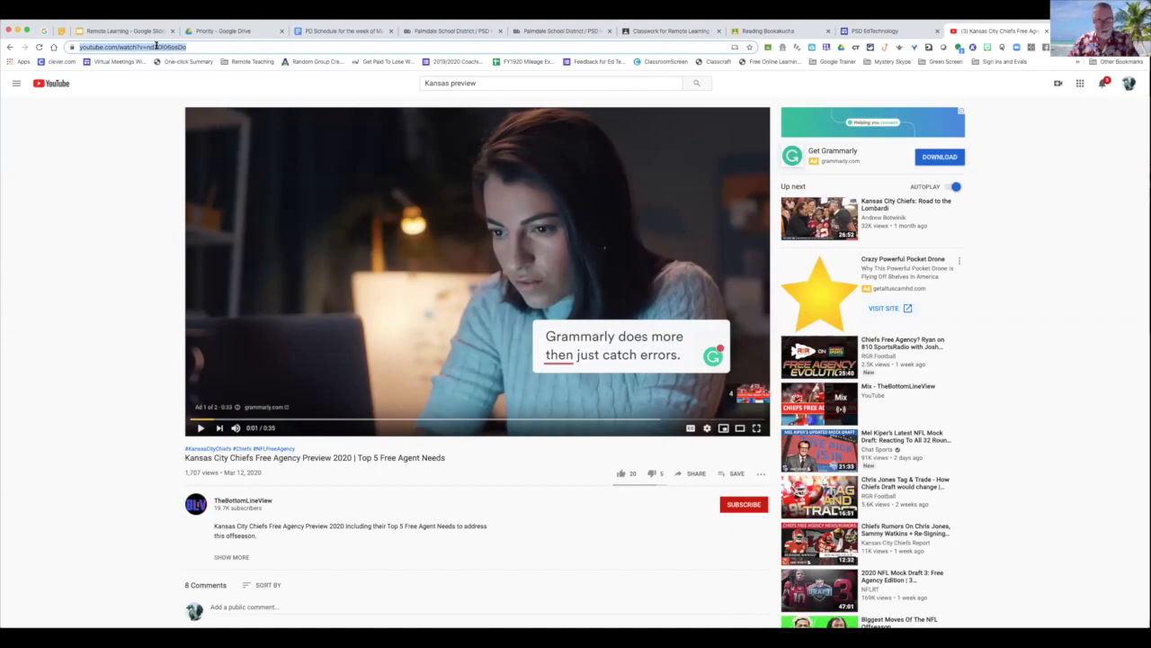
double_click(541, 329)
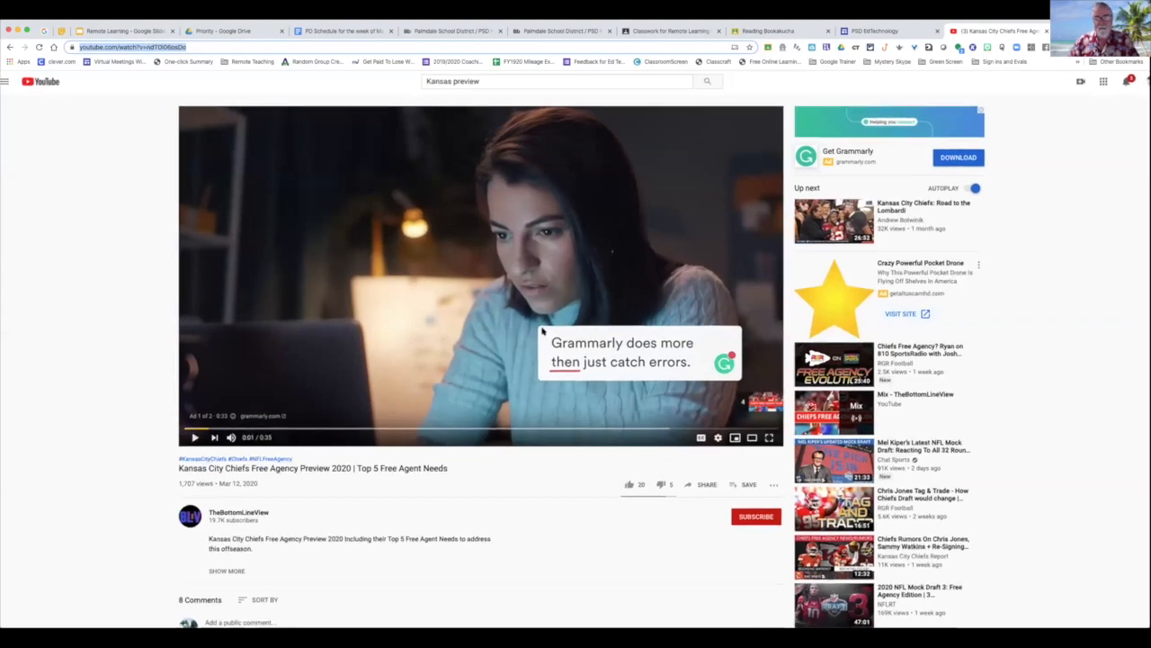
click(88, 5)
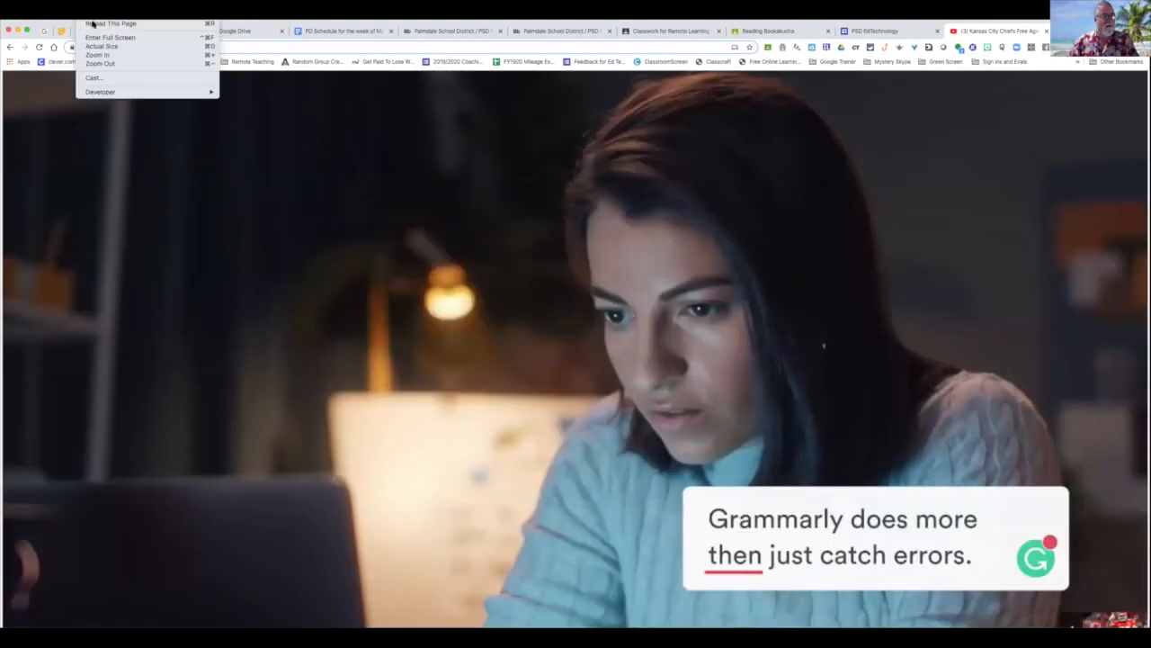
click(109, 47)
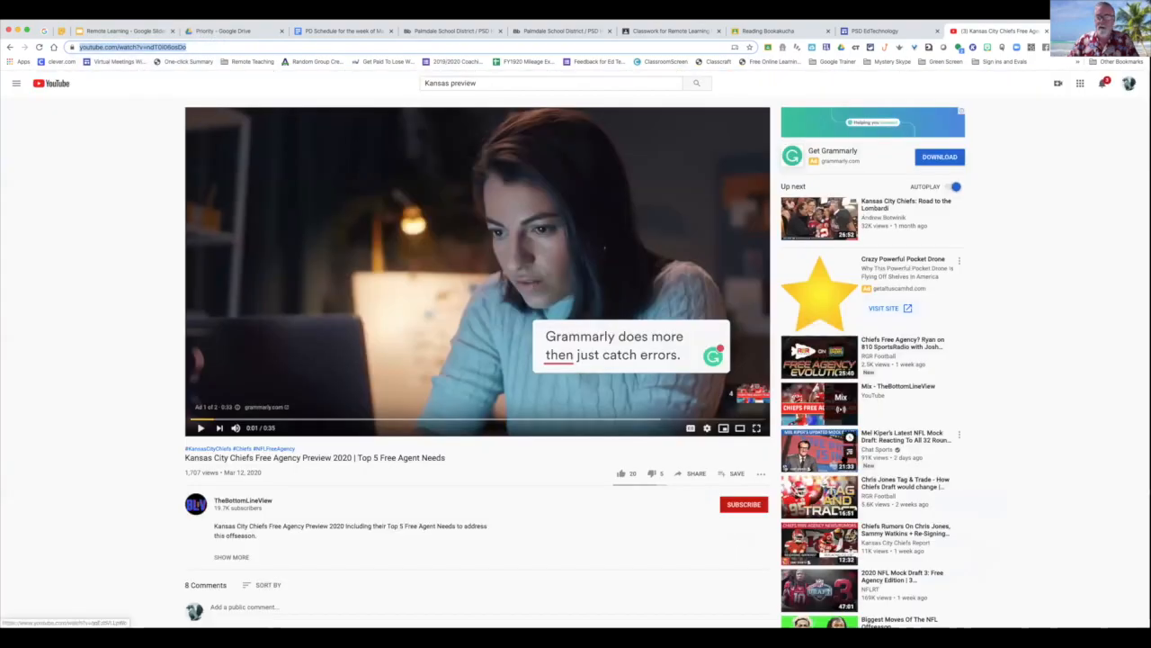
click(696, 476)
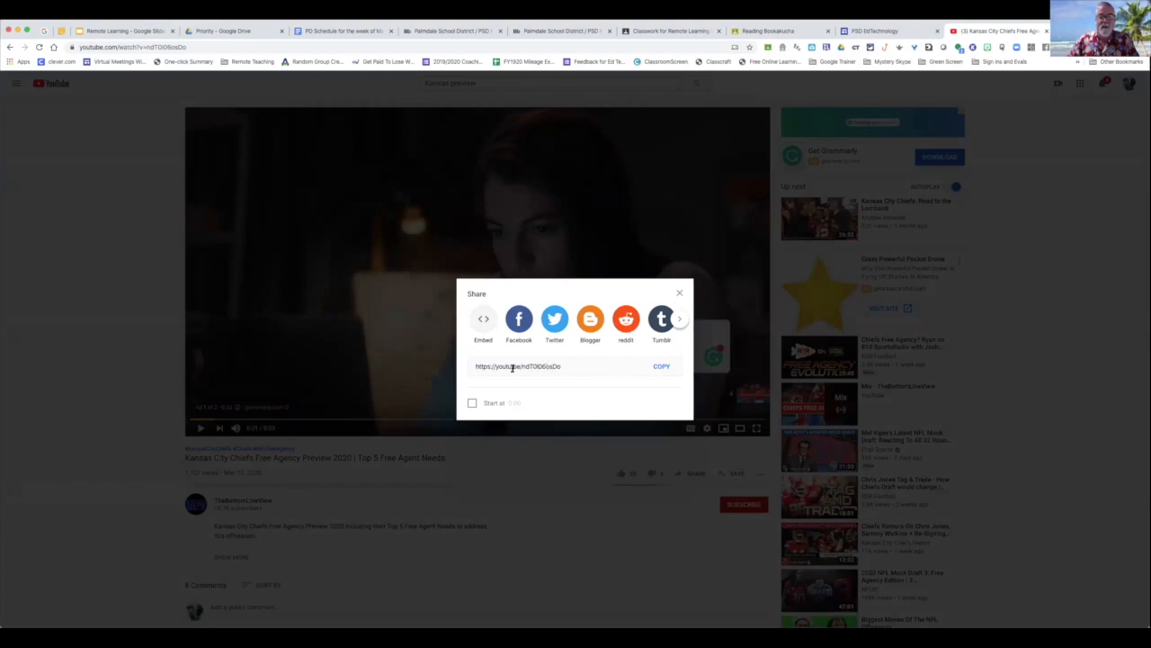
click(661, 368)
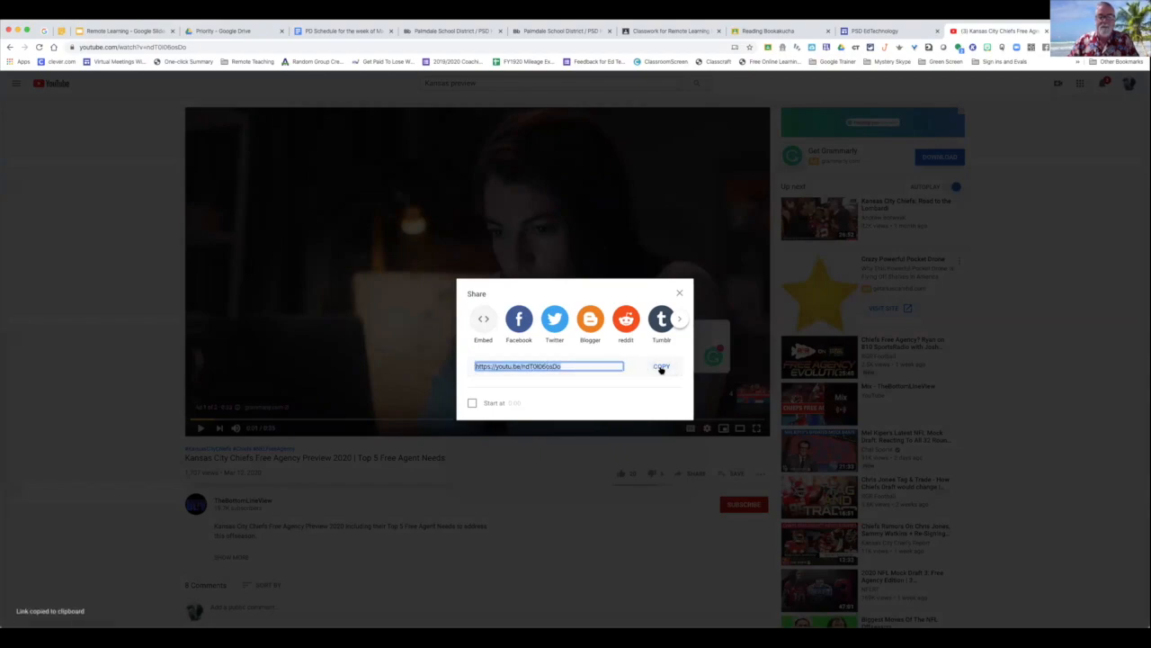
click(680, 293)
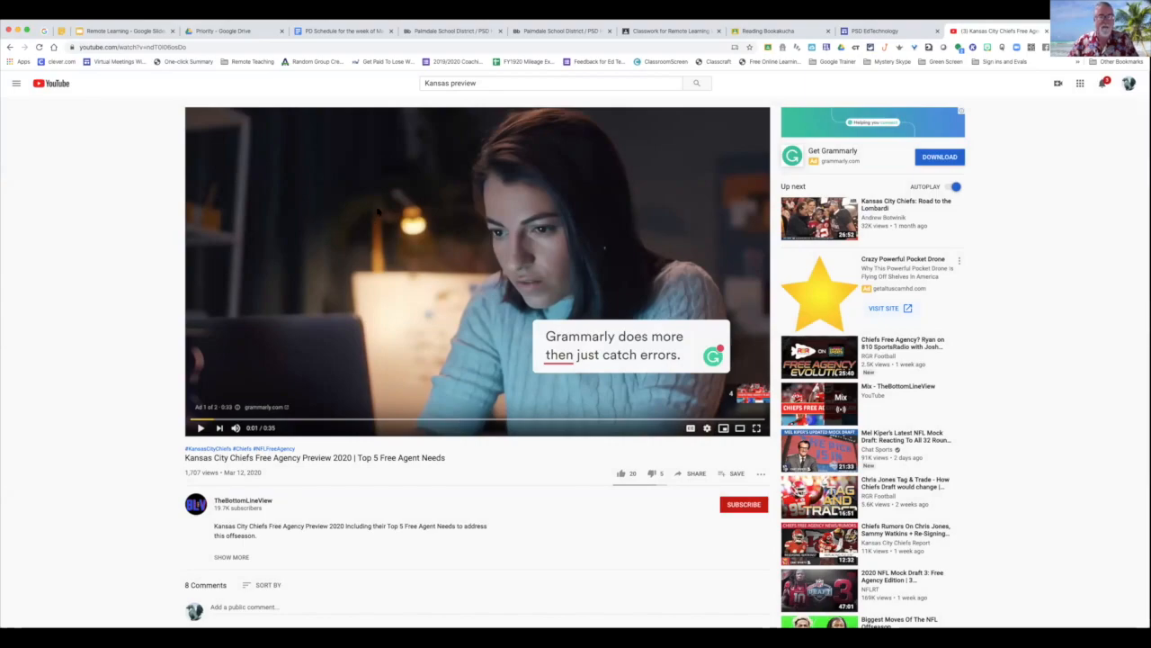
Step: Return to the class's Classwork in Google Classroom and create a Material post titled "Watch this video"
click(688, 32)
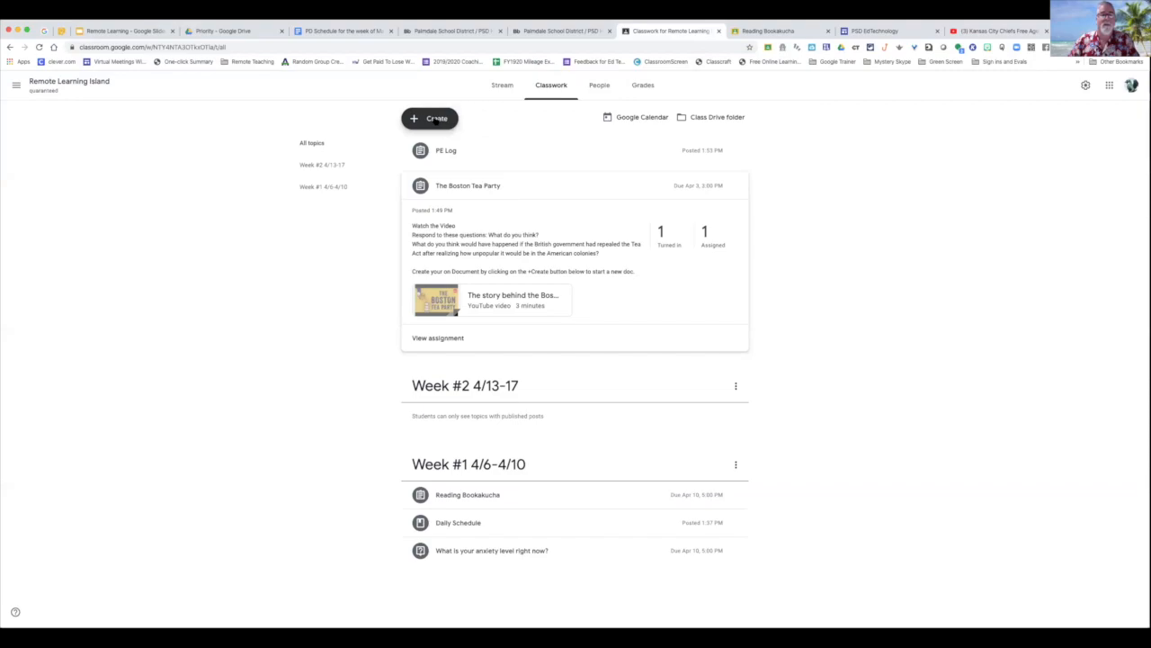
click(503, 87)
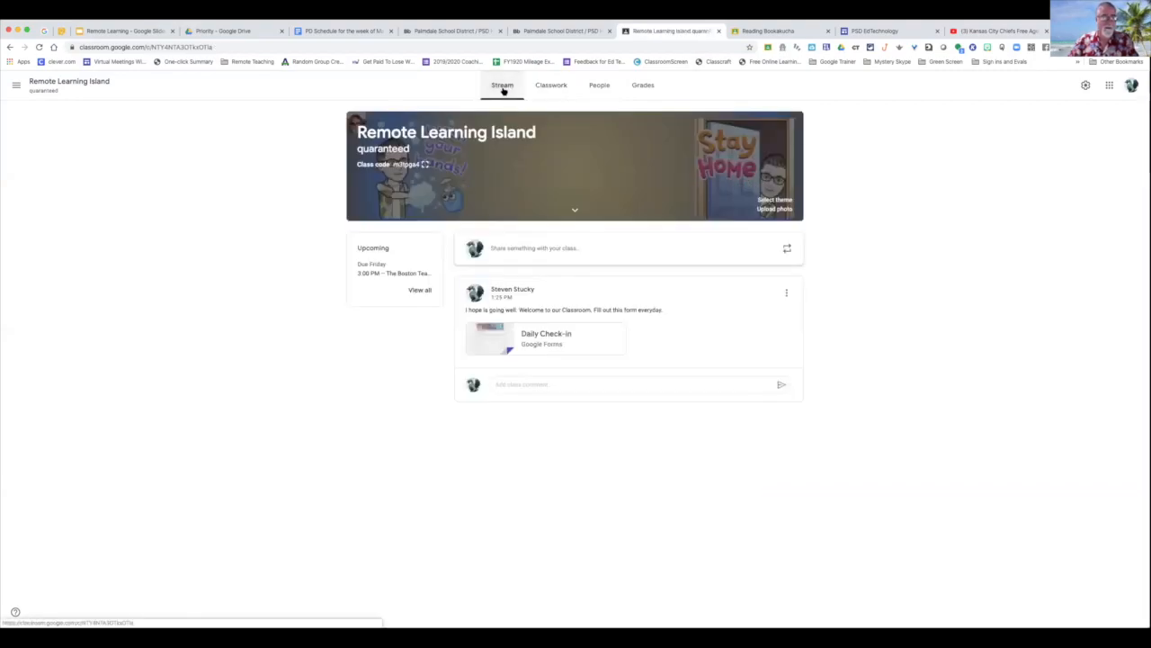
click(553, 90)
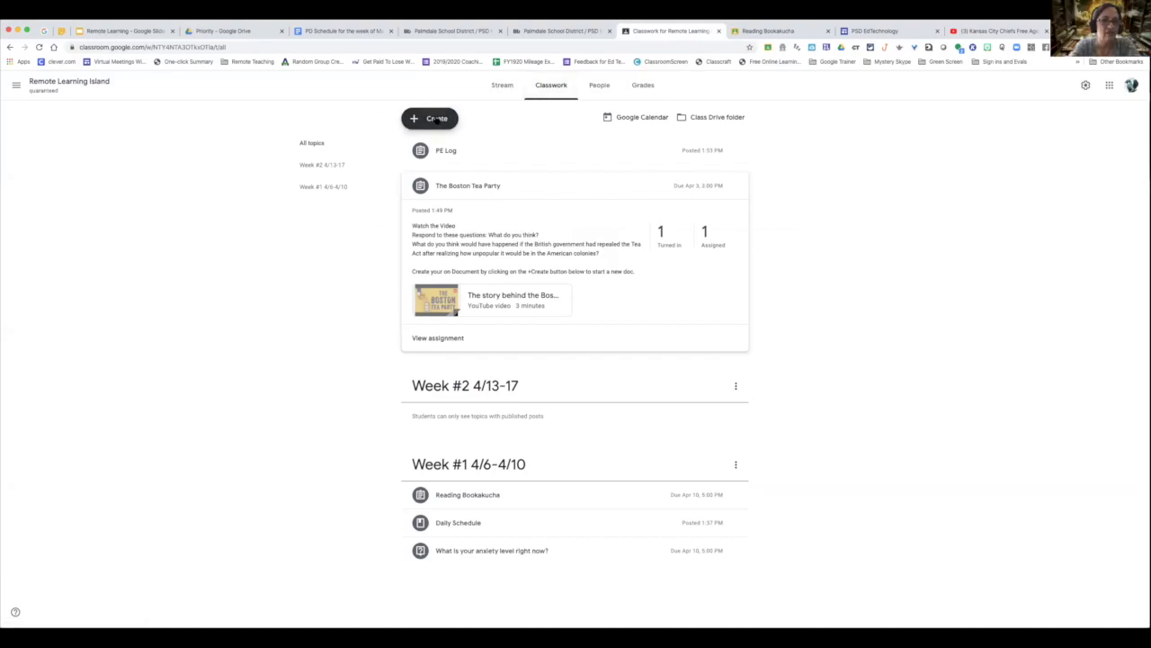
click(436, 120)
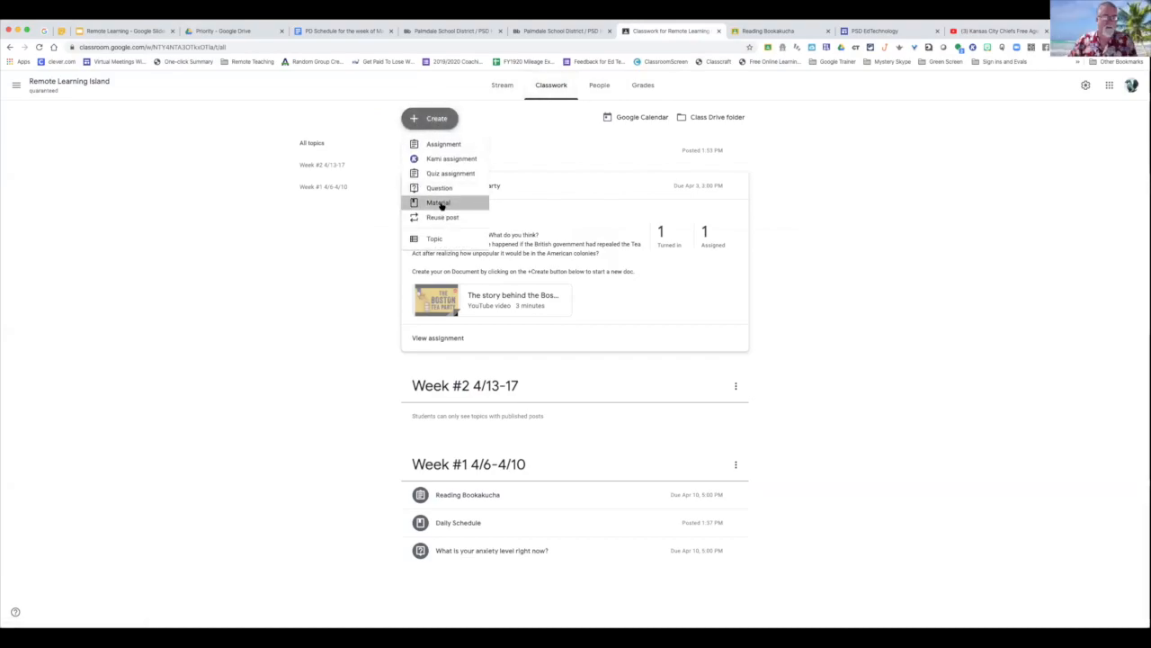
click(441, 204)
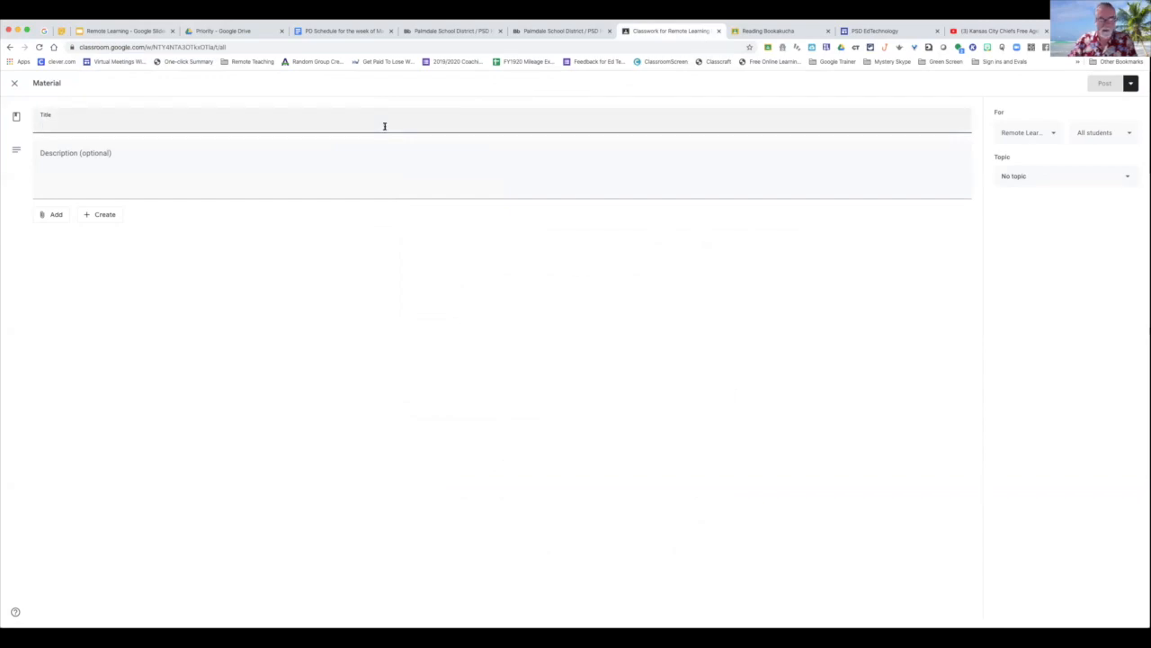
text(Watch th)
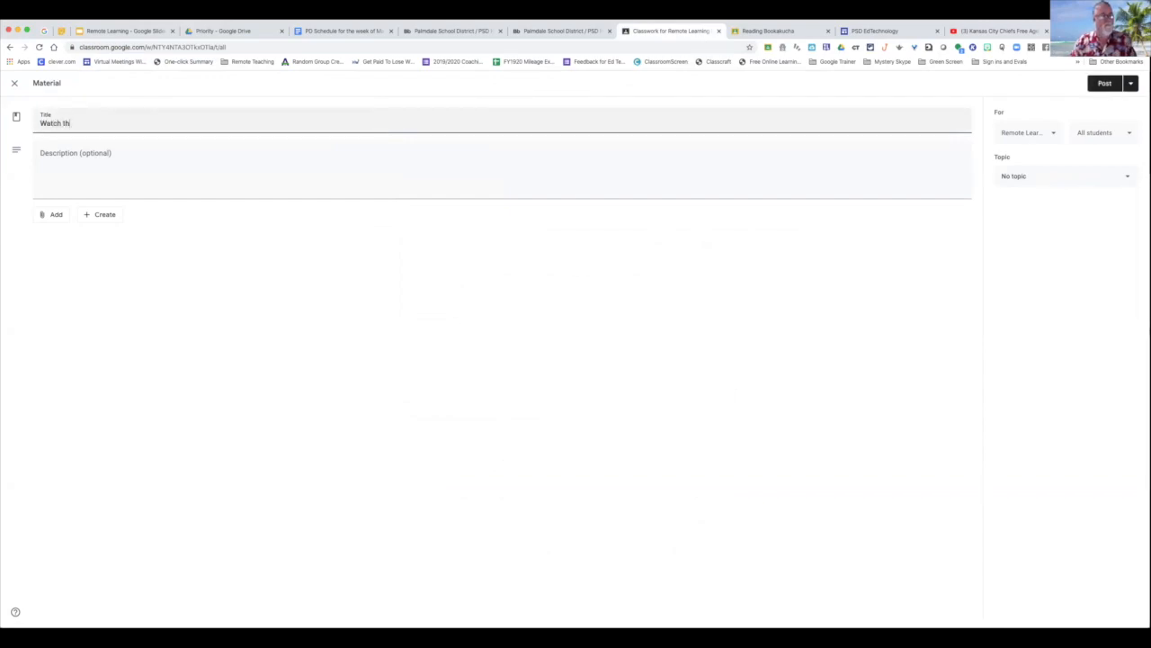
text(is video)
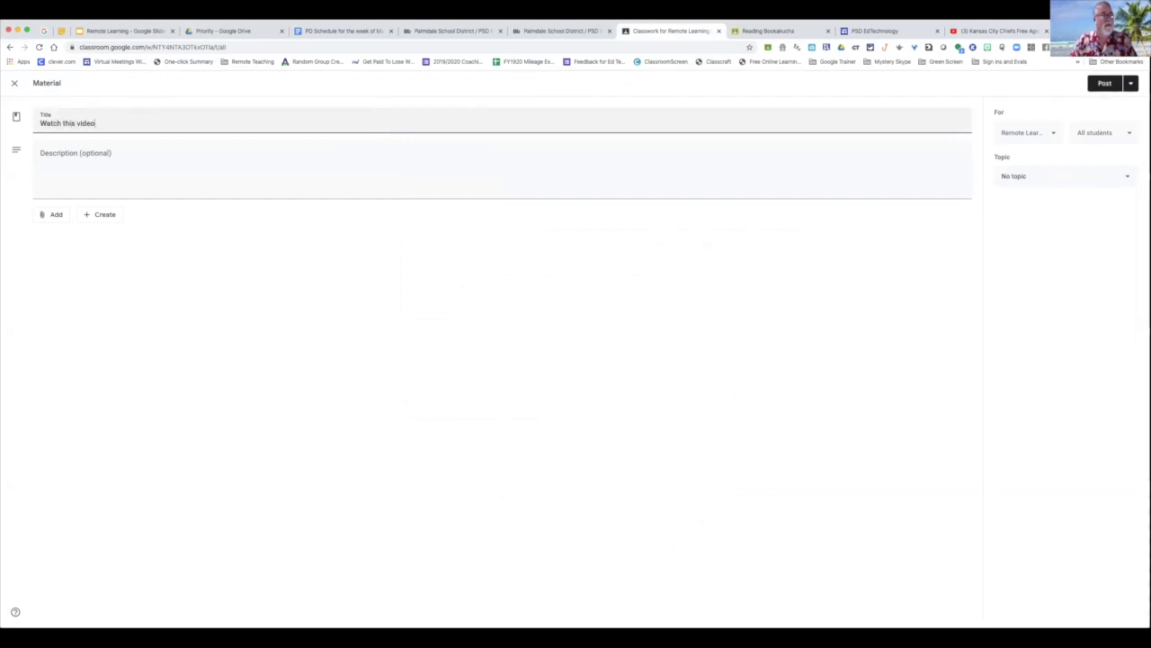
Step: Attach the copied YouTube link to the material as a link
click(48, 217)
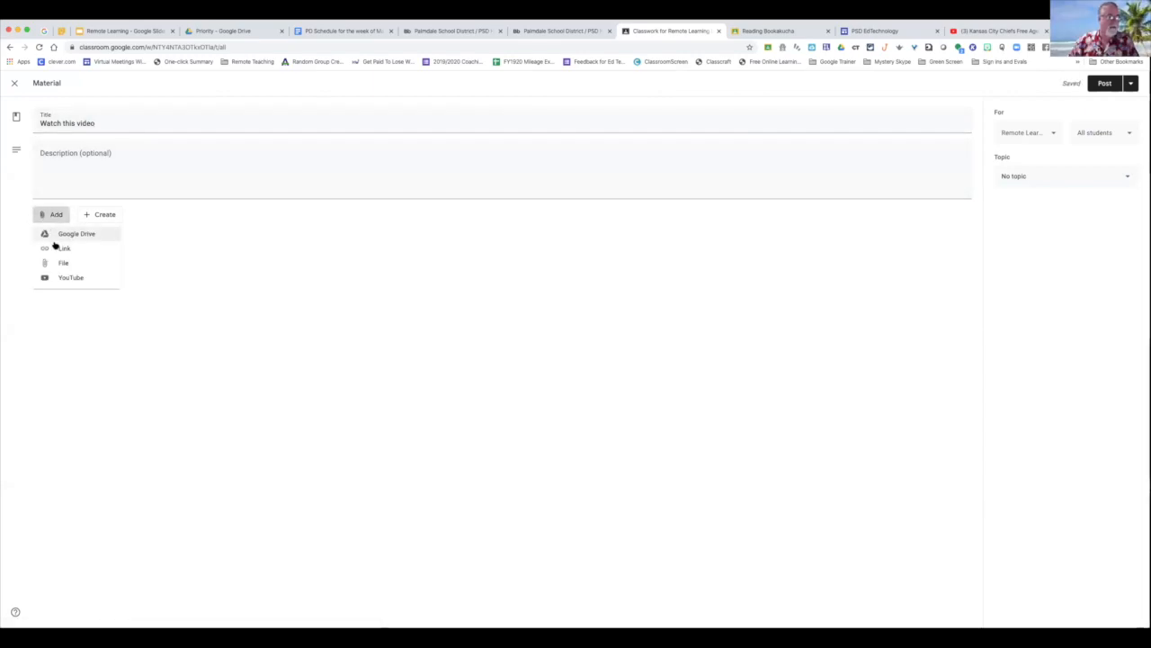
click(61, 250)
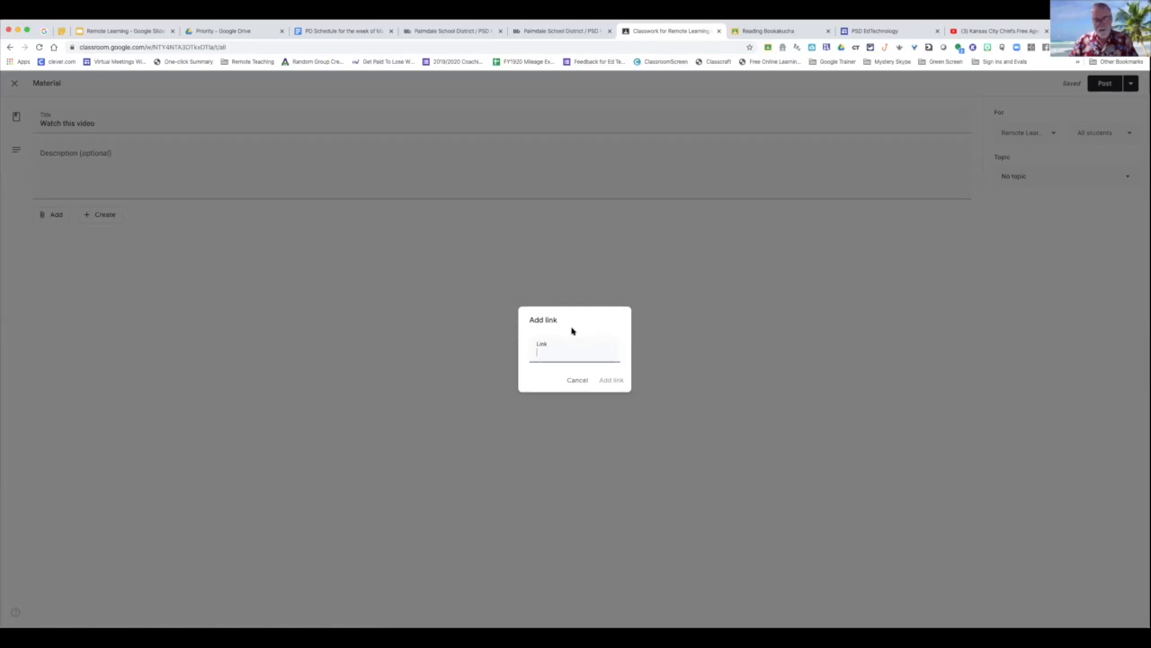
key(super+v)
click(617, 380)
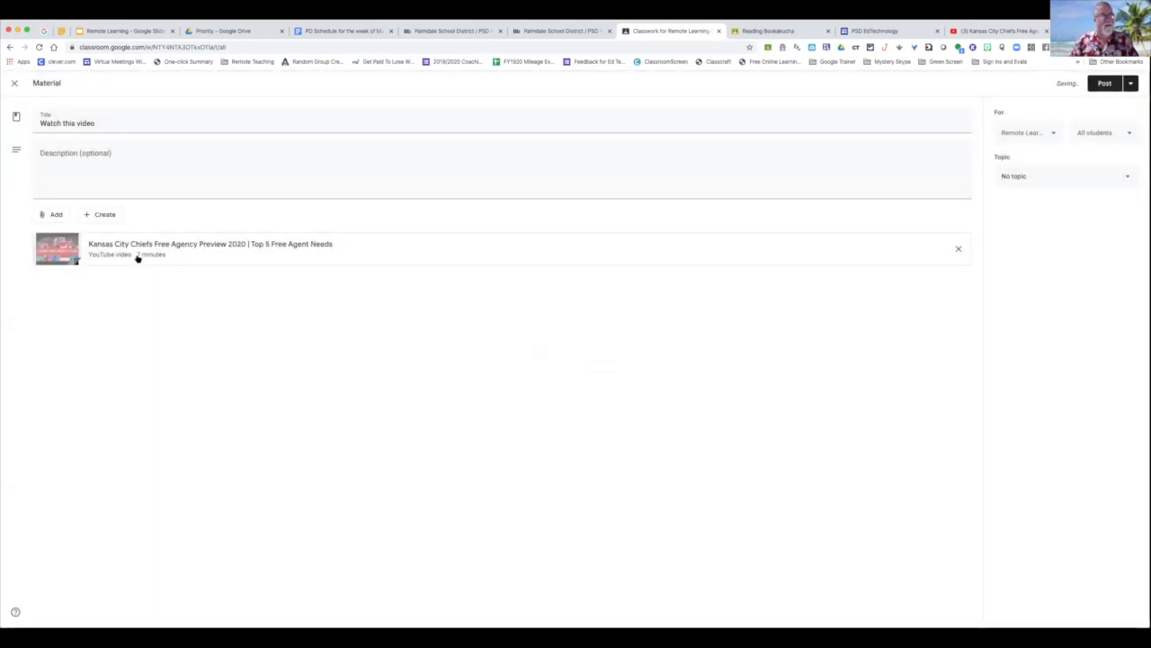
Step: Try to attach the same video to the material as a YouTube video by its URL
click(62, 217)
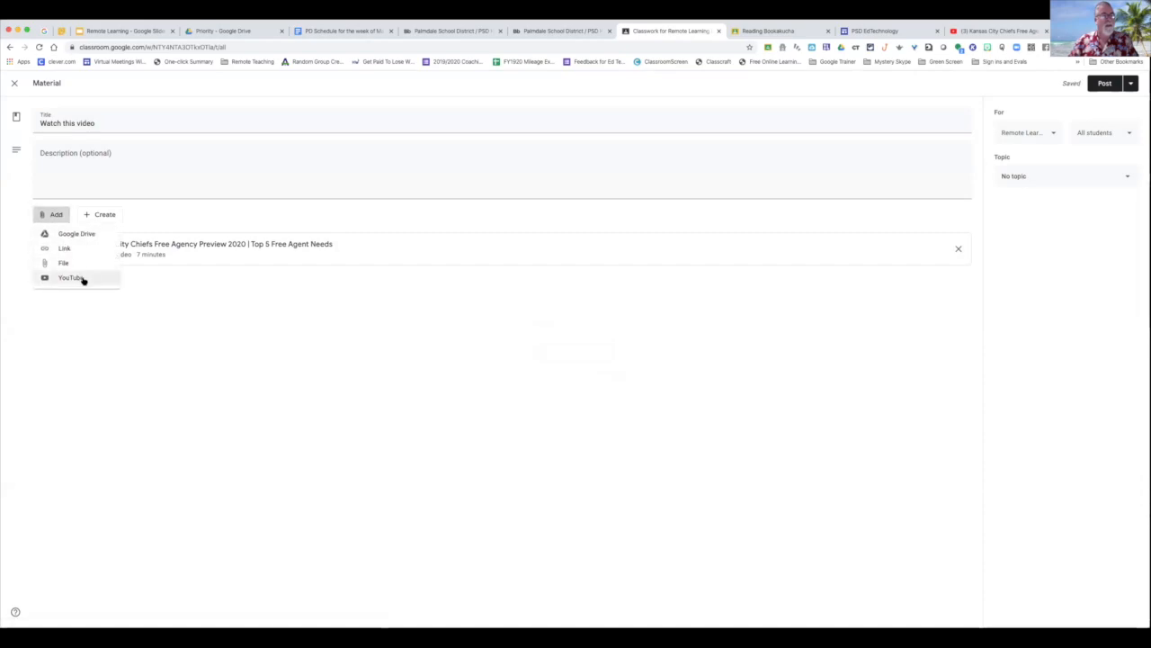
click(83, 279)
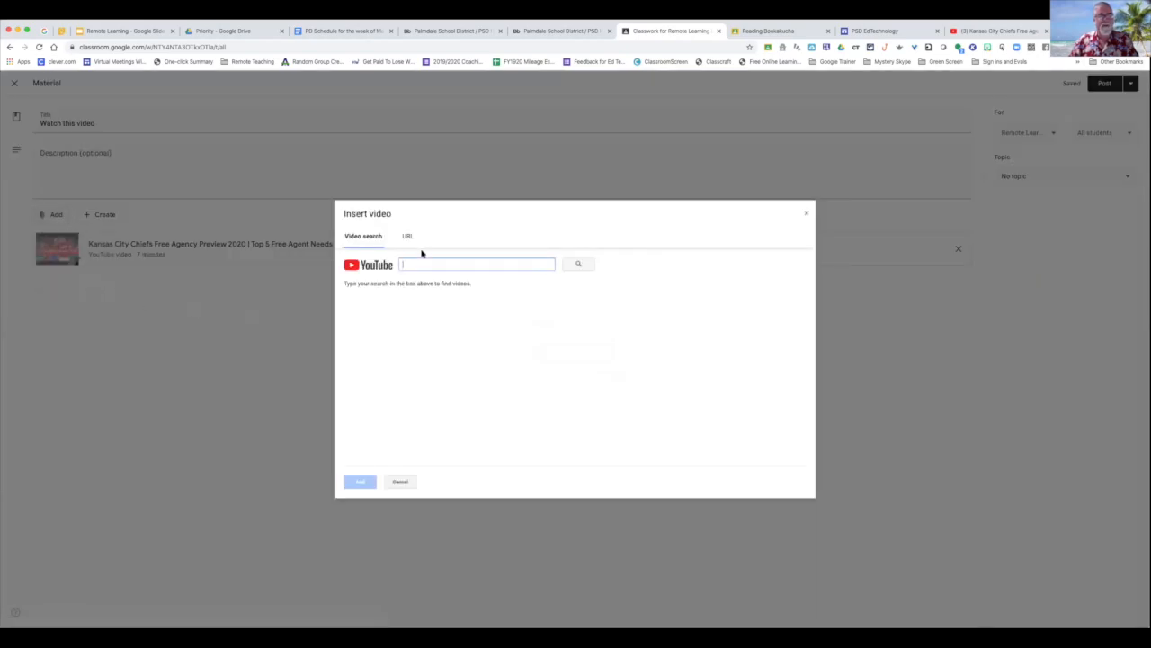
click(408, 237)
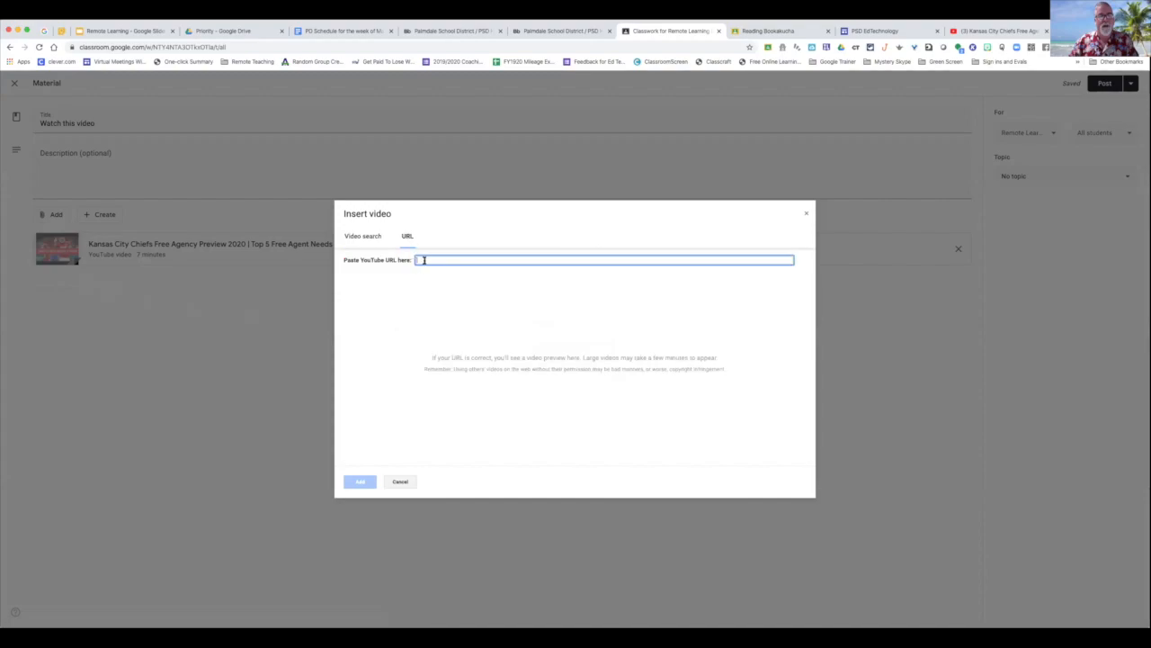
text(https://youtu.be/hdT3IB8oxDo)
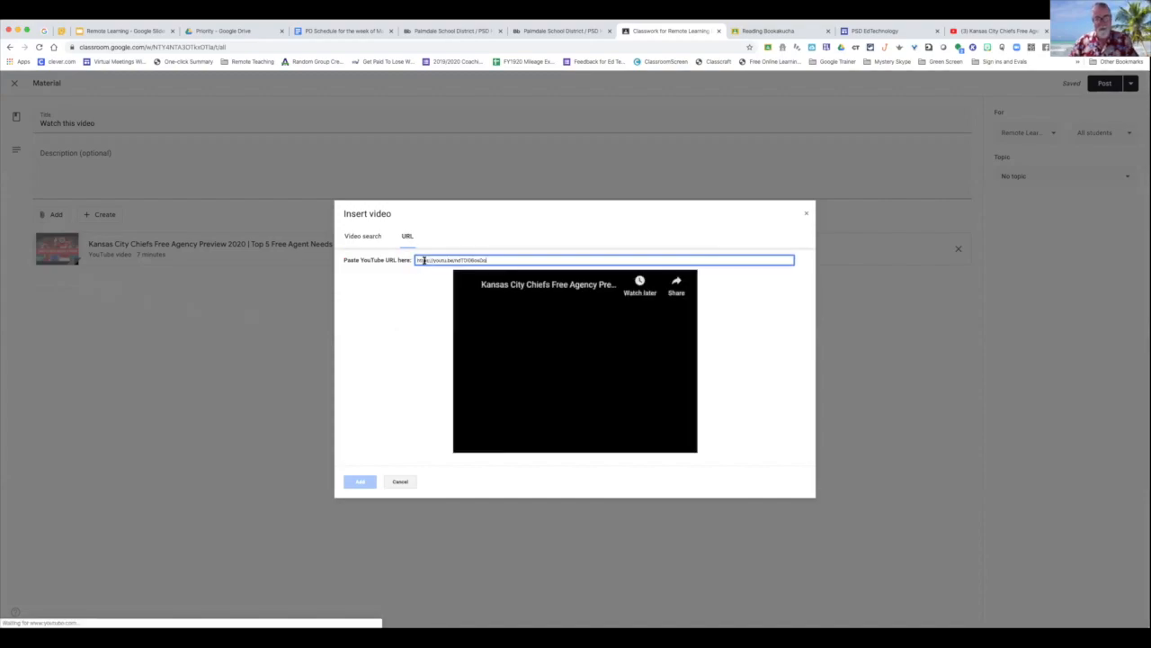
click(364, 481)
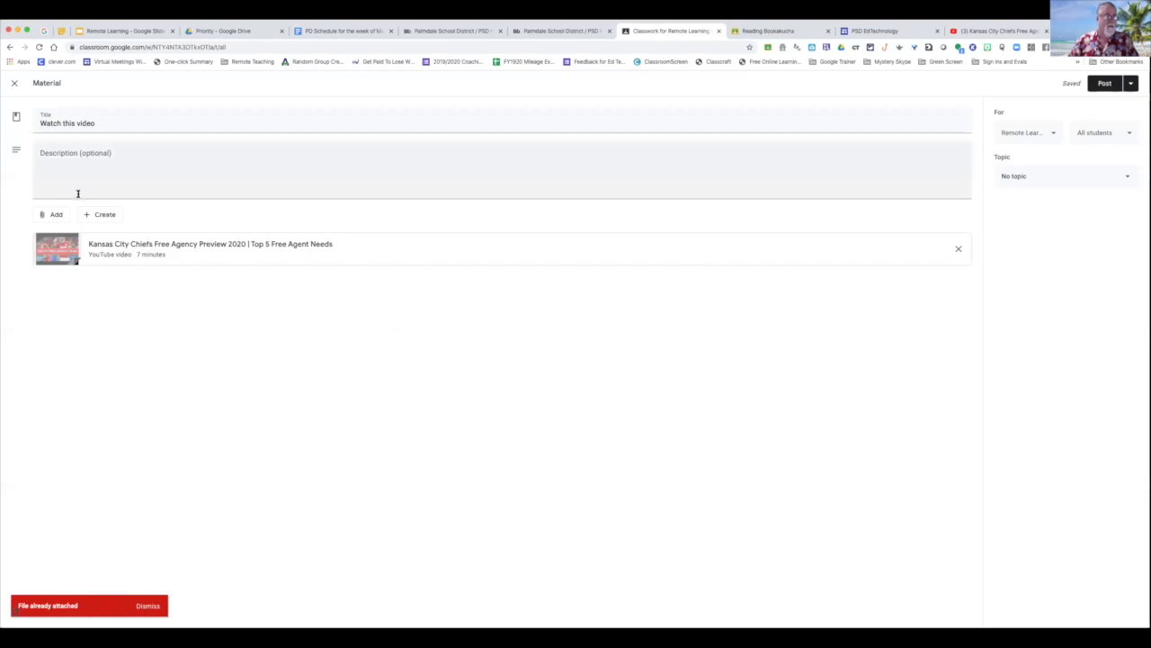
Step: Search YouTube for "kansas band", attach the video "Kansas - Carry on Wayward Son (Official Video)" to the material, and close the material as a draft
click(56, 217)
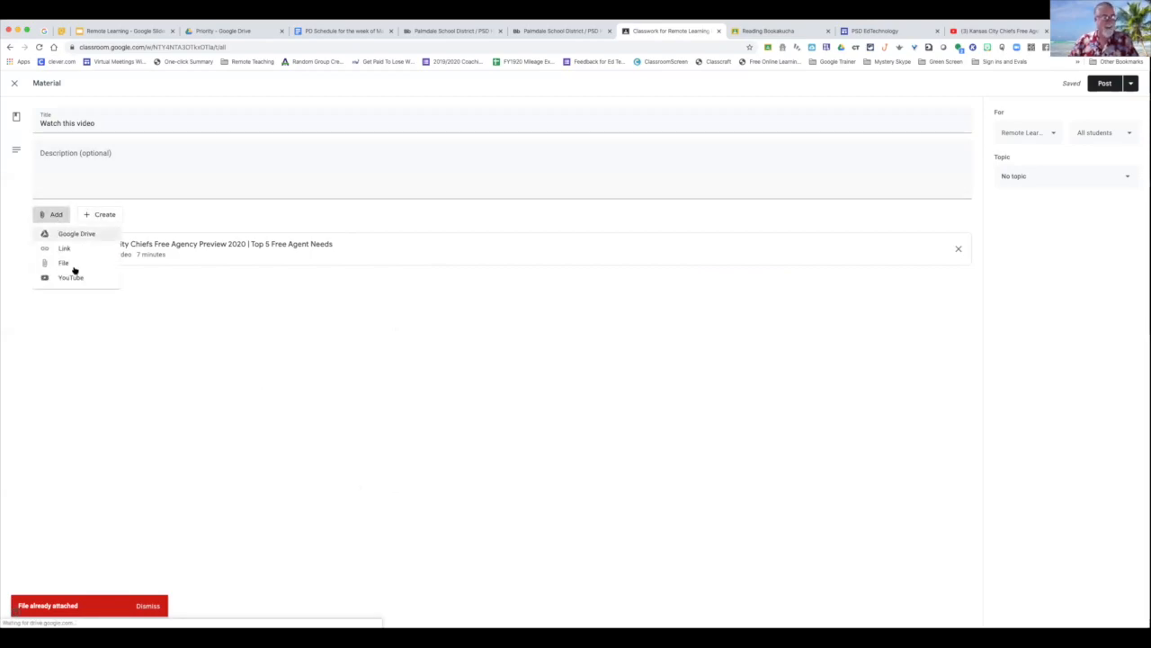
click(80, 277)
click(431, 263)
text(kansa)
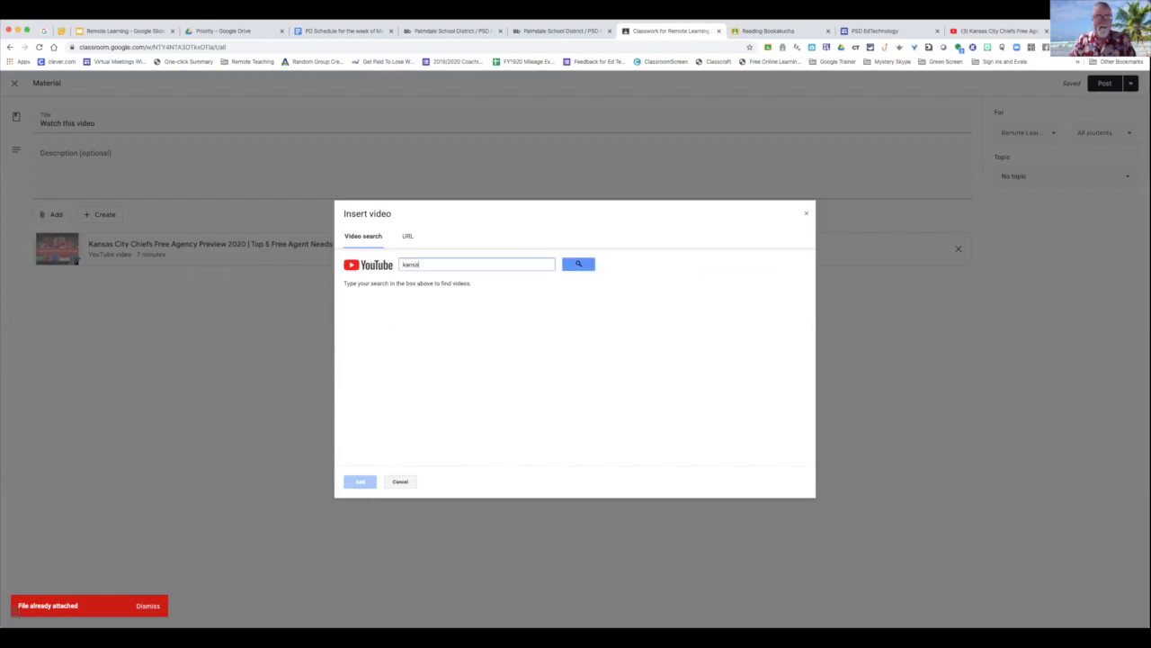
text(s band)
key(Return)
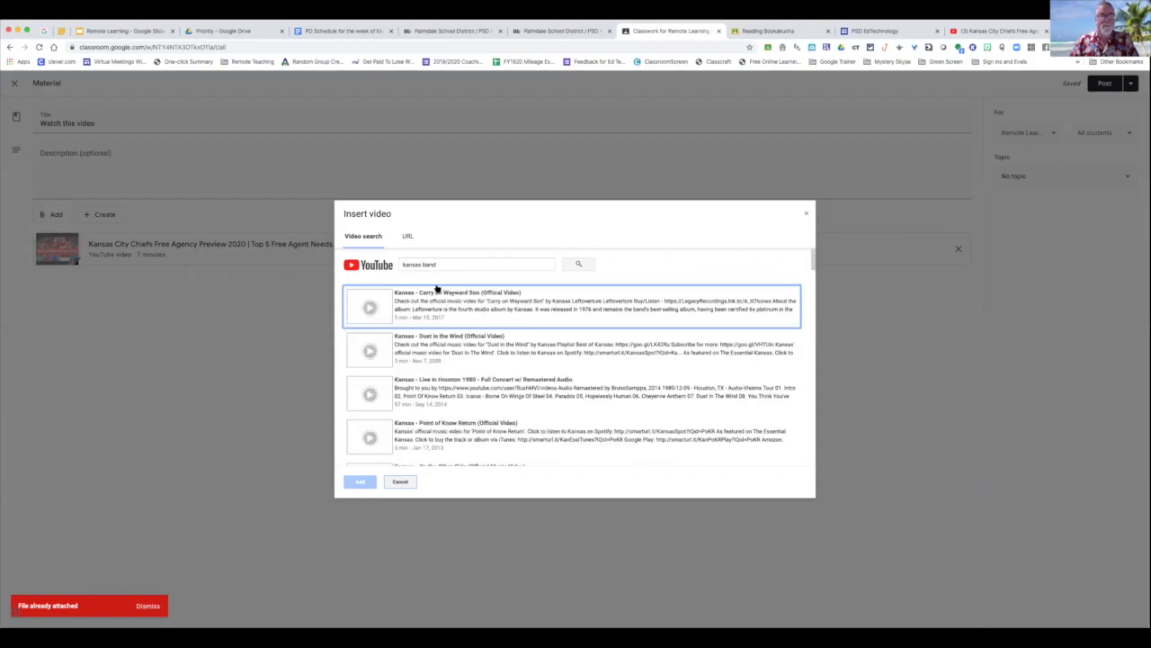
click(450, 301)
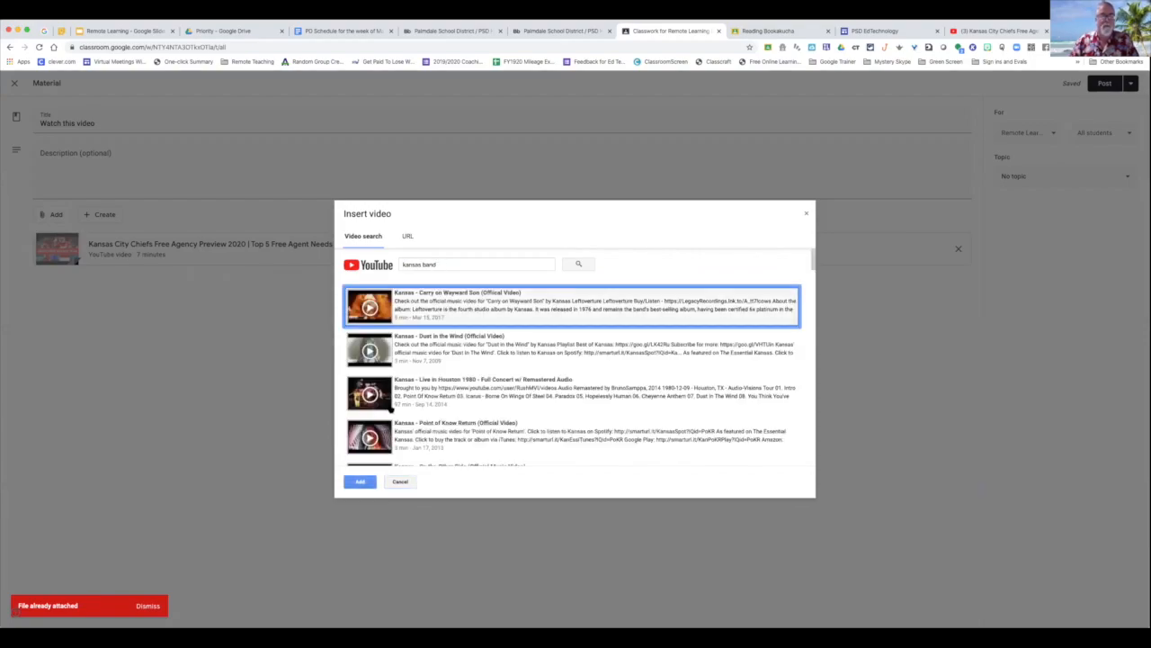
click(362, 482)
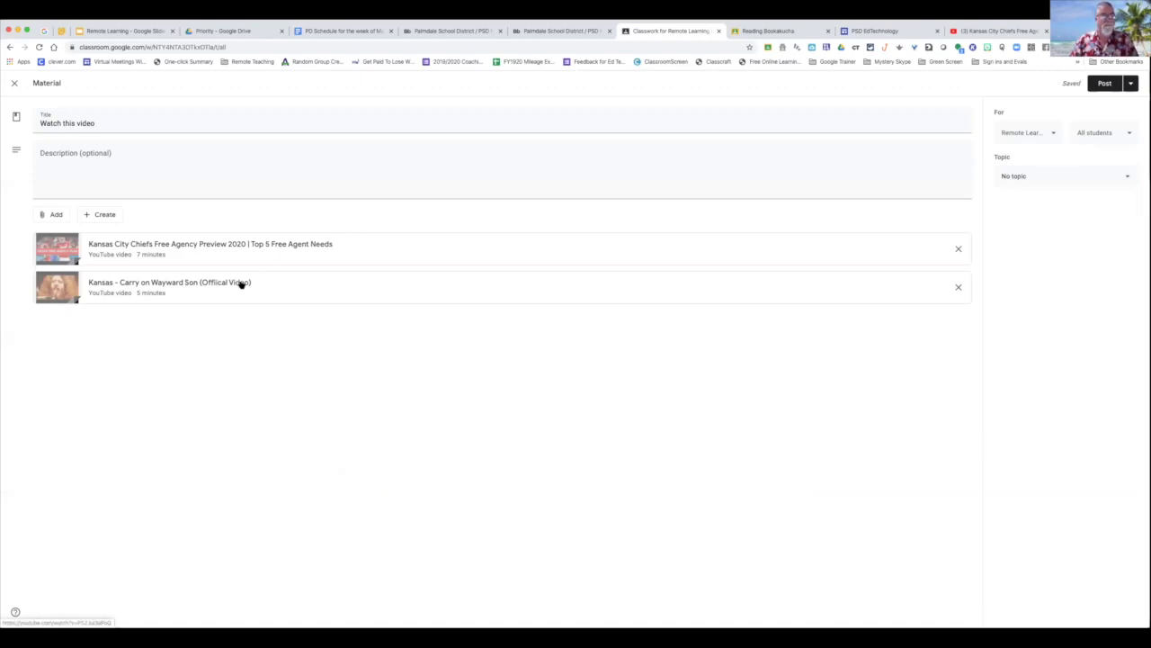
click(15, 83)
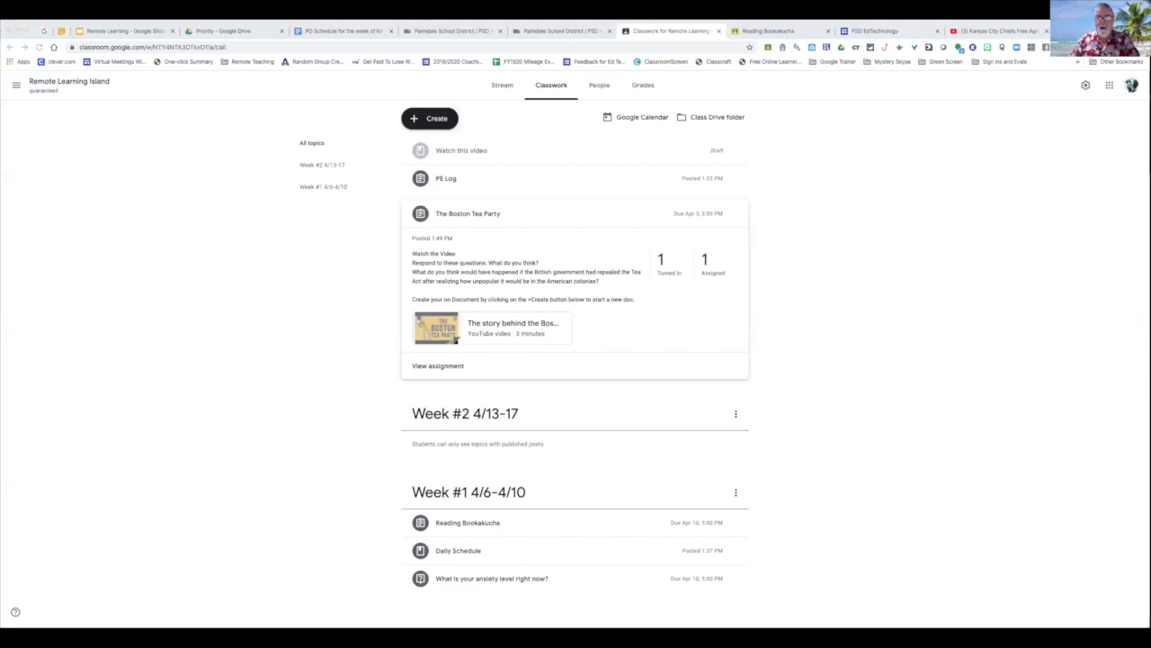
Step: Switch to the PSD EdTech site and open its virtual meeting calendars to view the coaches' weekly schedules
click(888, 33)
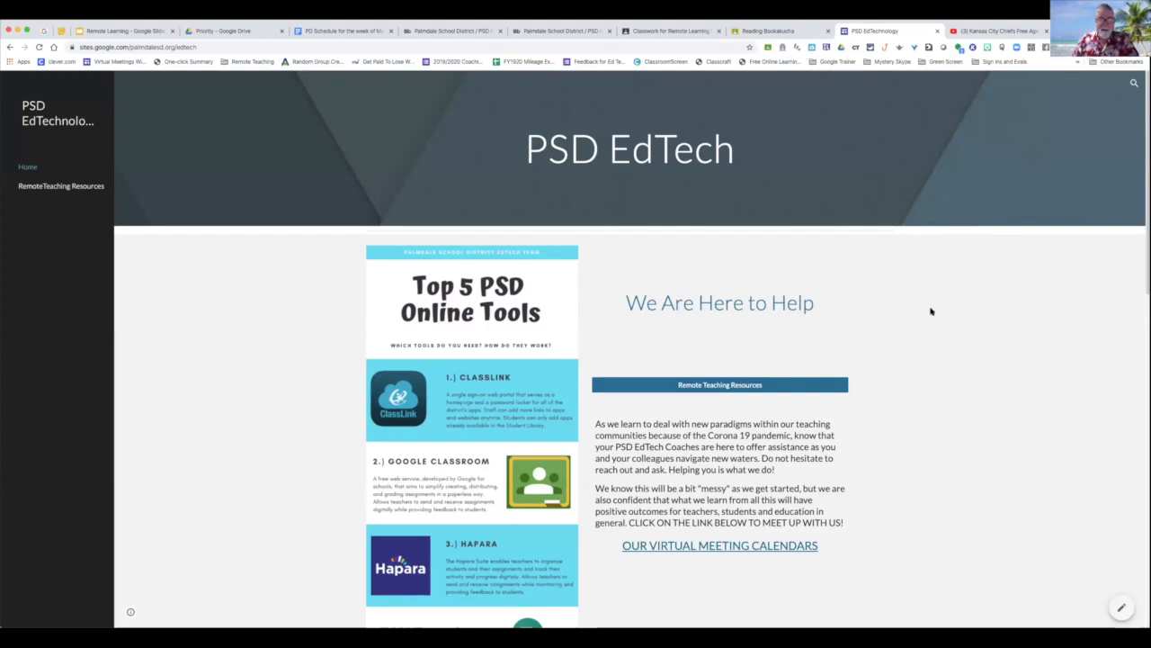
scroll(953, 315, down, 3)
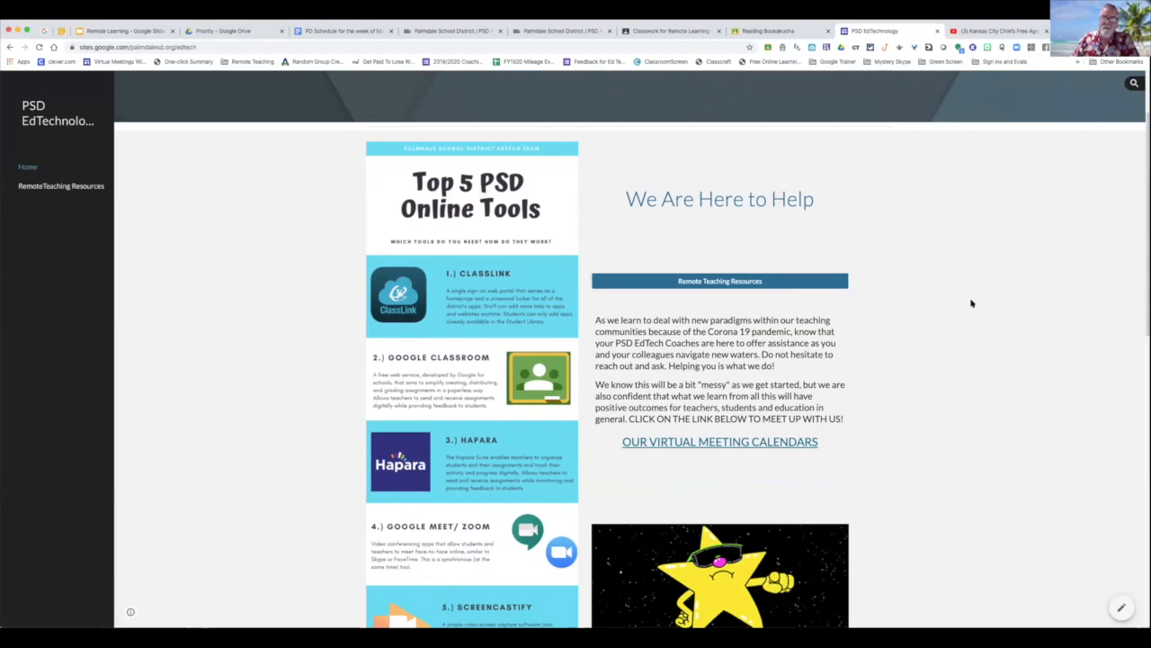
scroll(971, 303, down, 3)
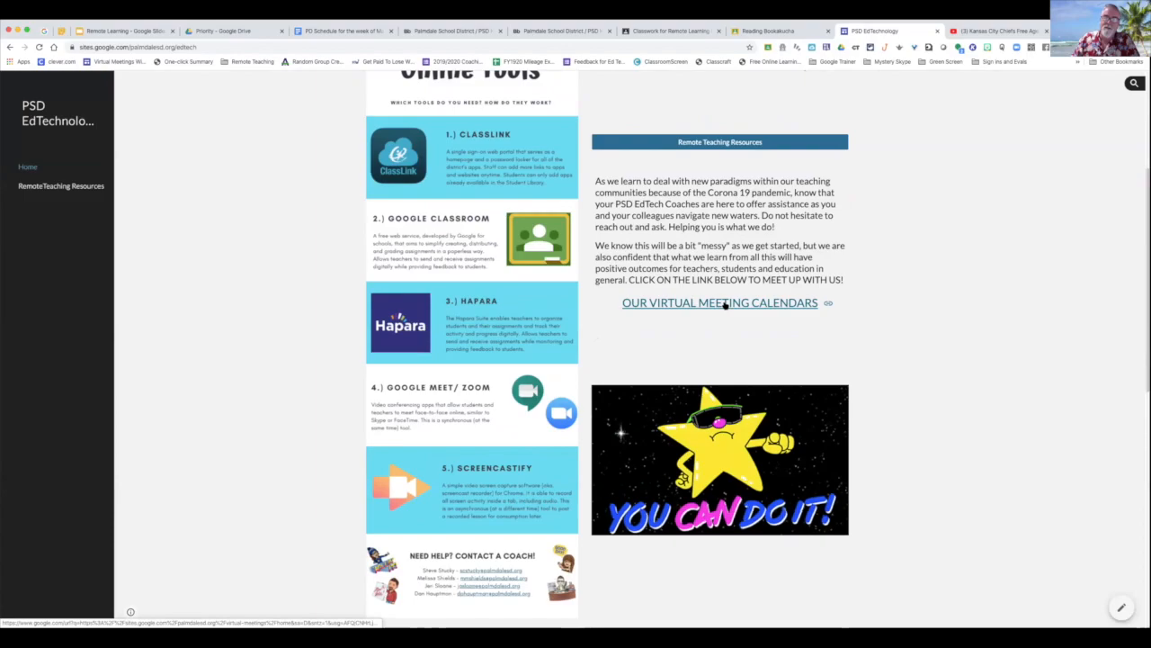
click(725, 303)
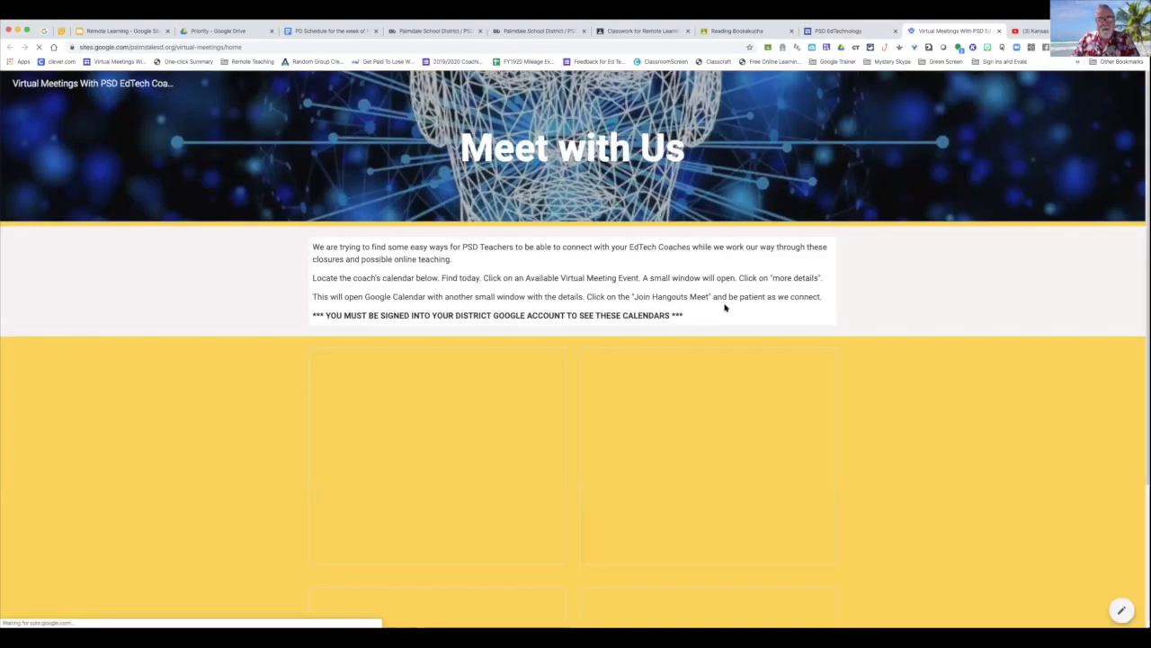
scroll(963, 318, down, 2)
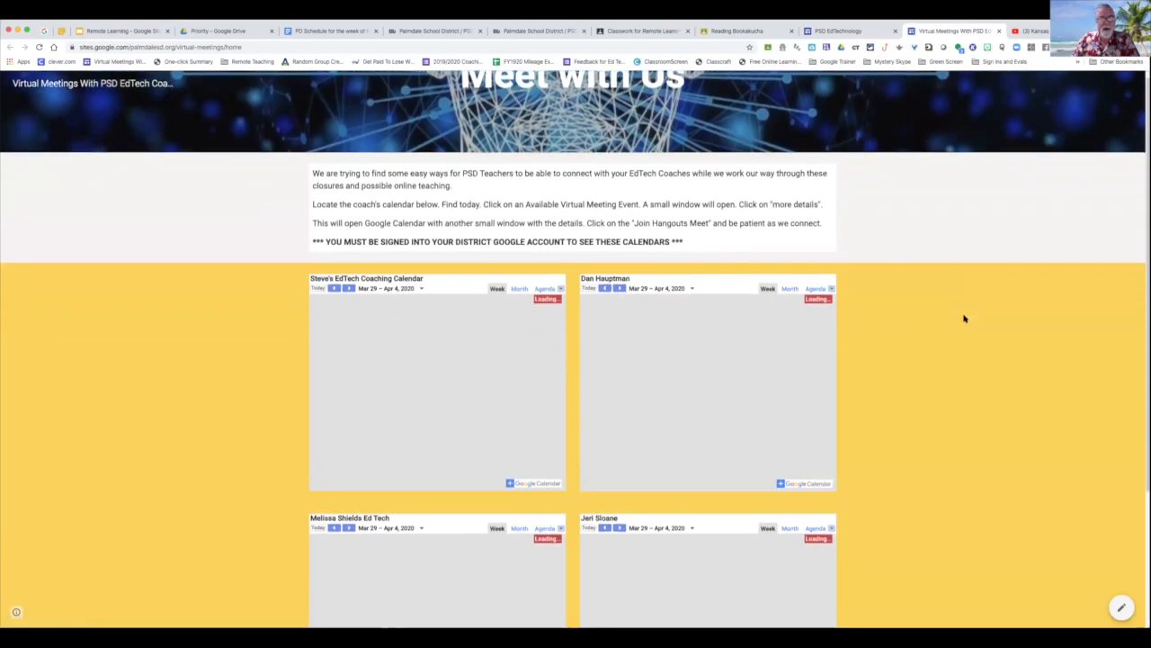
scroll(964, 319, down, 3)
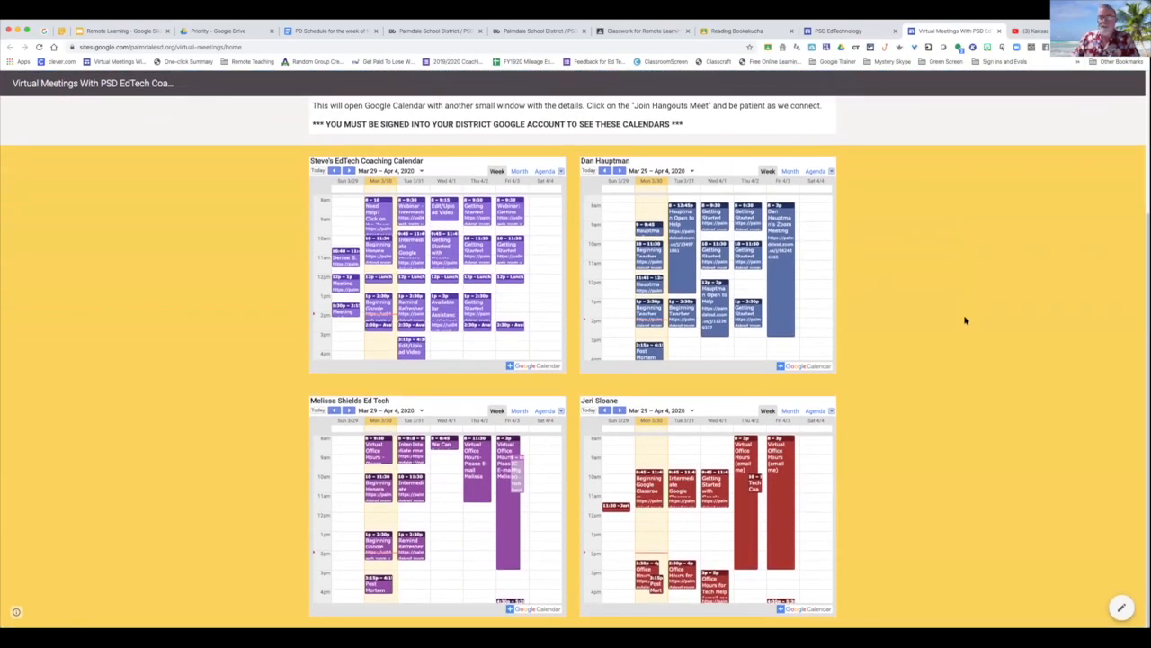
Step: Open the first coach's calendar on its own page, view the March 30 "Available for Assistance (Online)" event details, and close the calendar
click(547, 168)
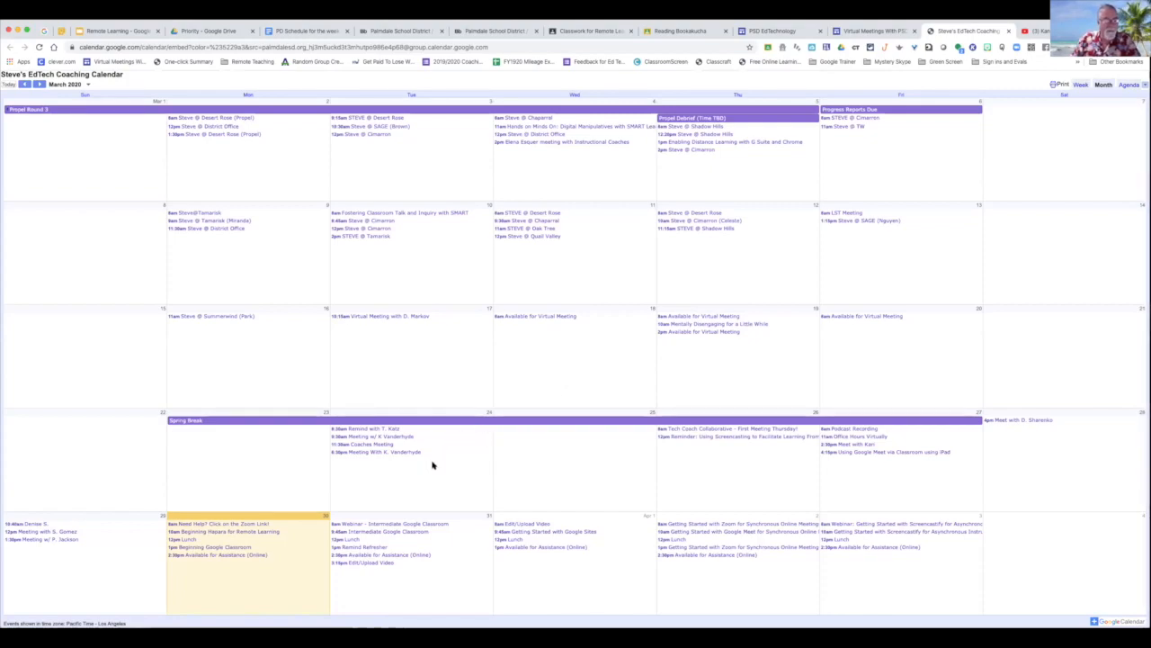
click(224, 555)
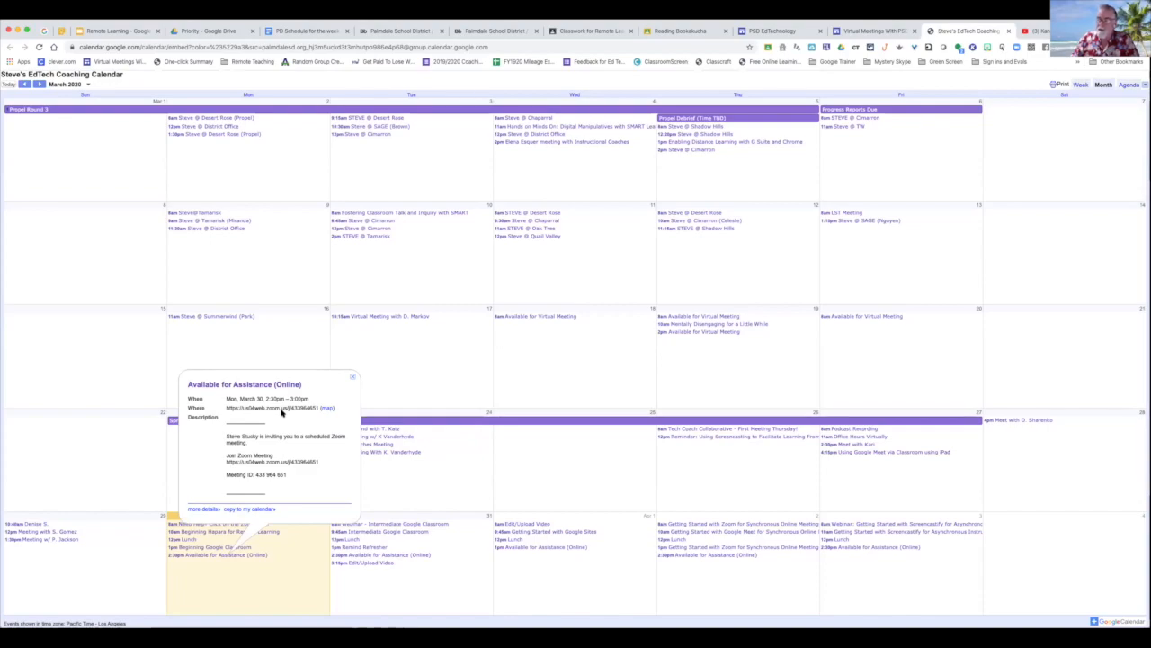
click(354, 378)
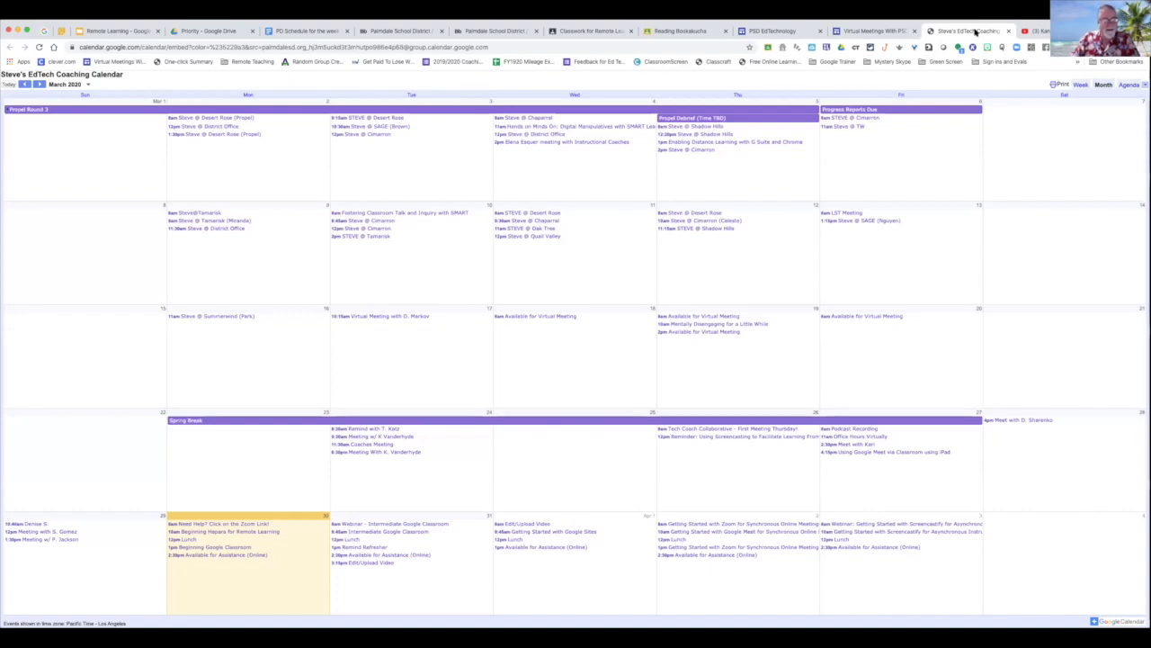
click(1009, 33)
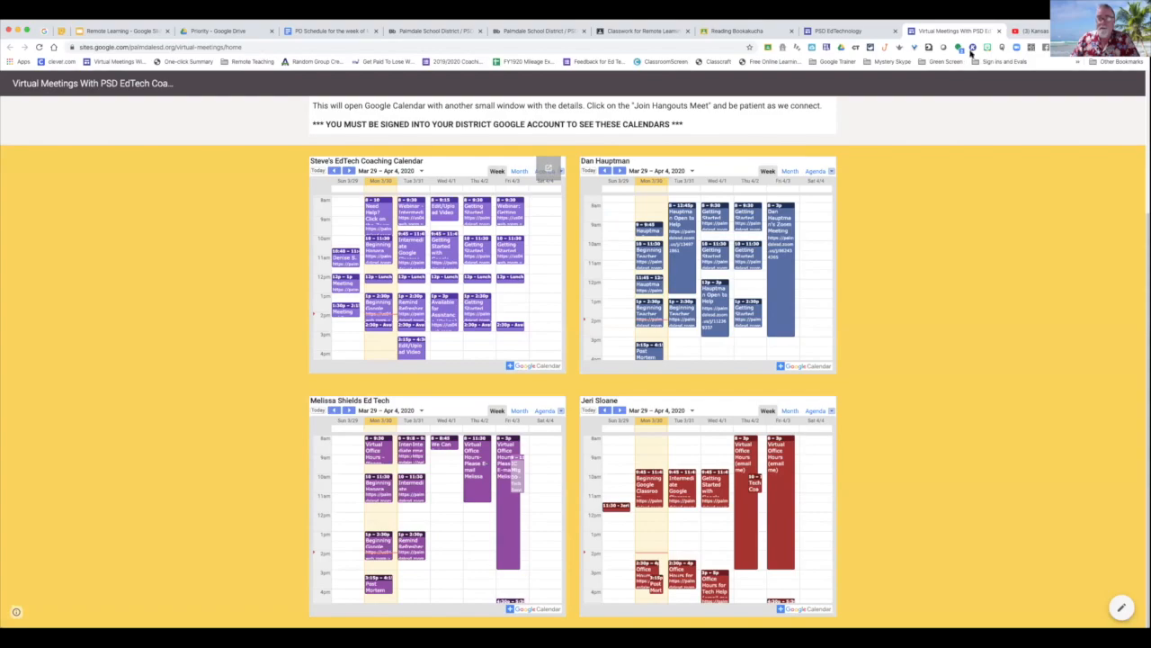
Step: Close the virtual meetings and YouTube pages, and open Remote Teaching Resources on the PSD EdTech site
click(1000, 32)
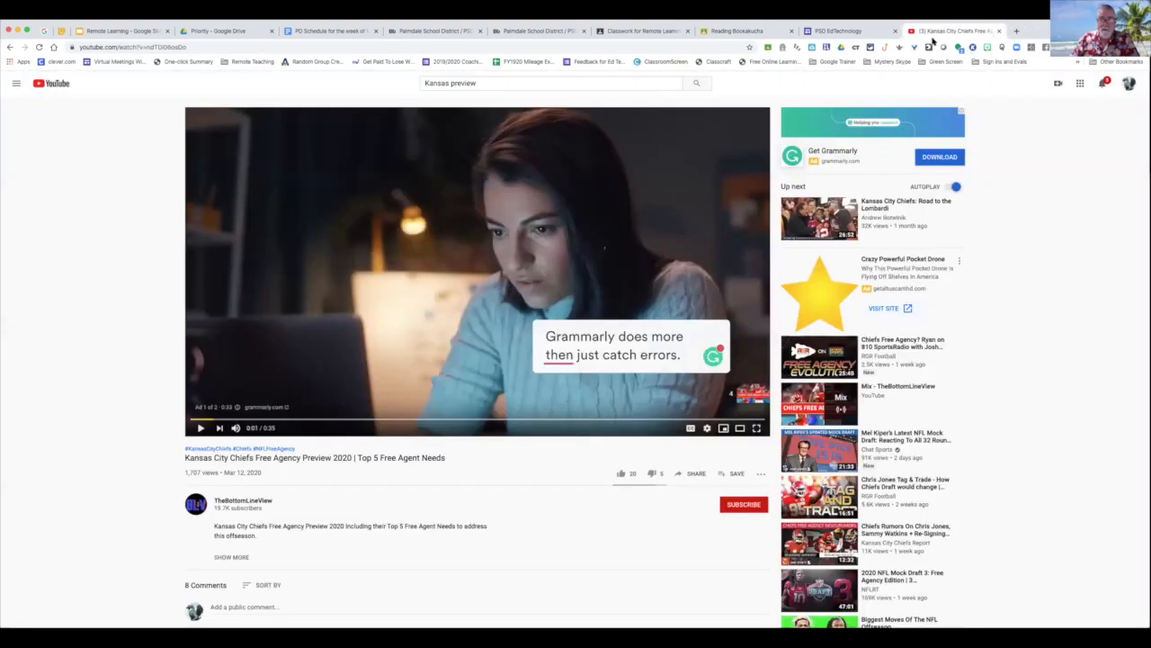
click(998, 32)
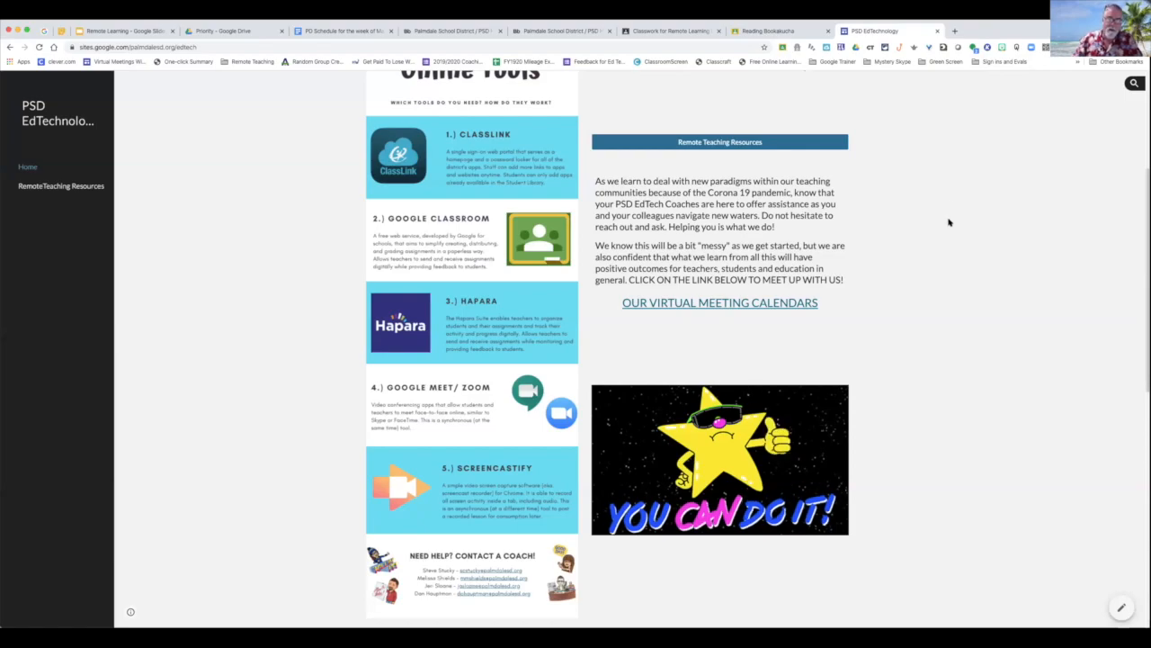
scroll(941, 255, up, 3)
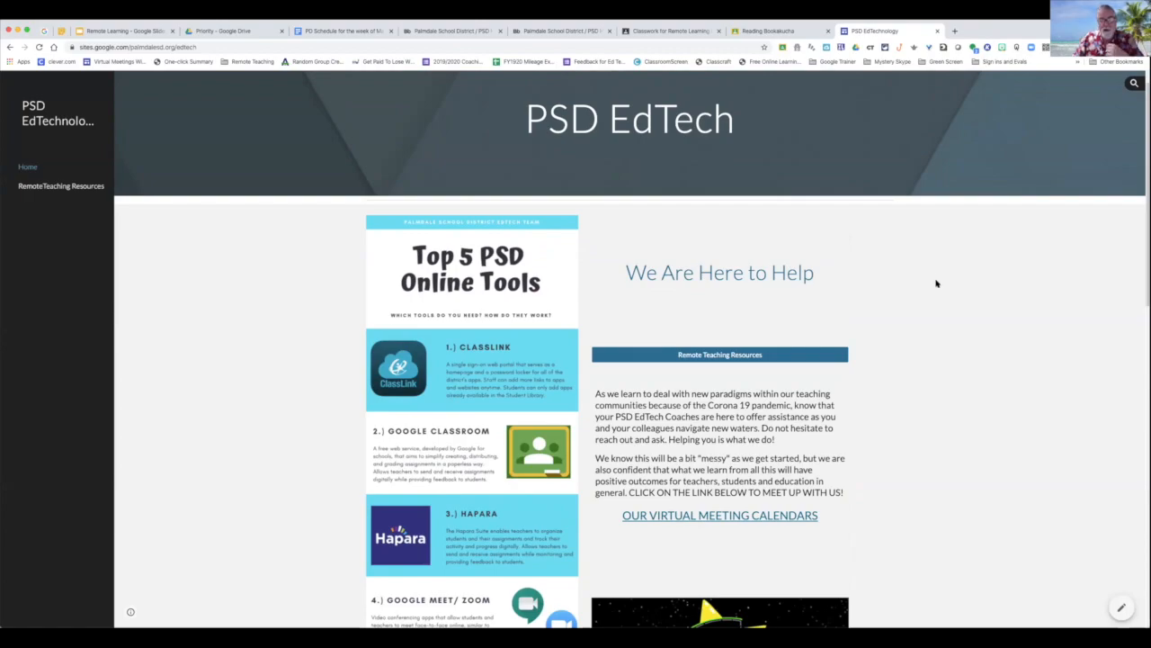
click(719, 363)
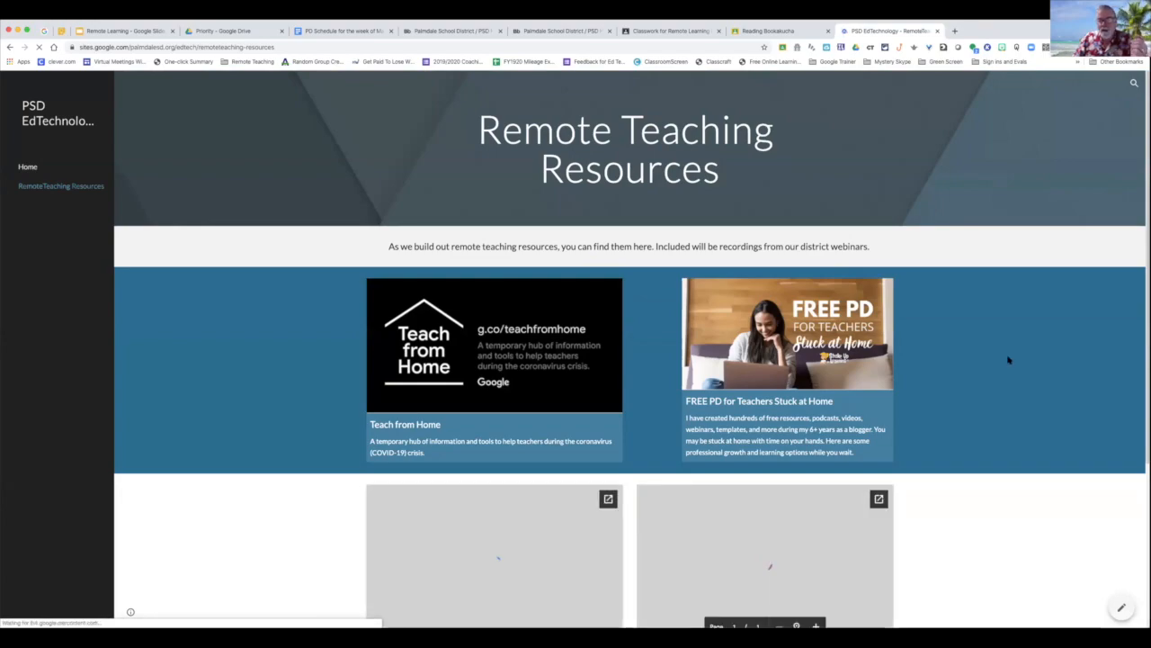
scroll(1009, 360, down, 1)
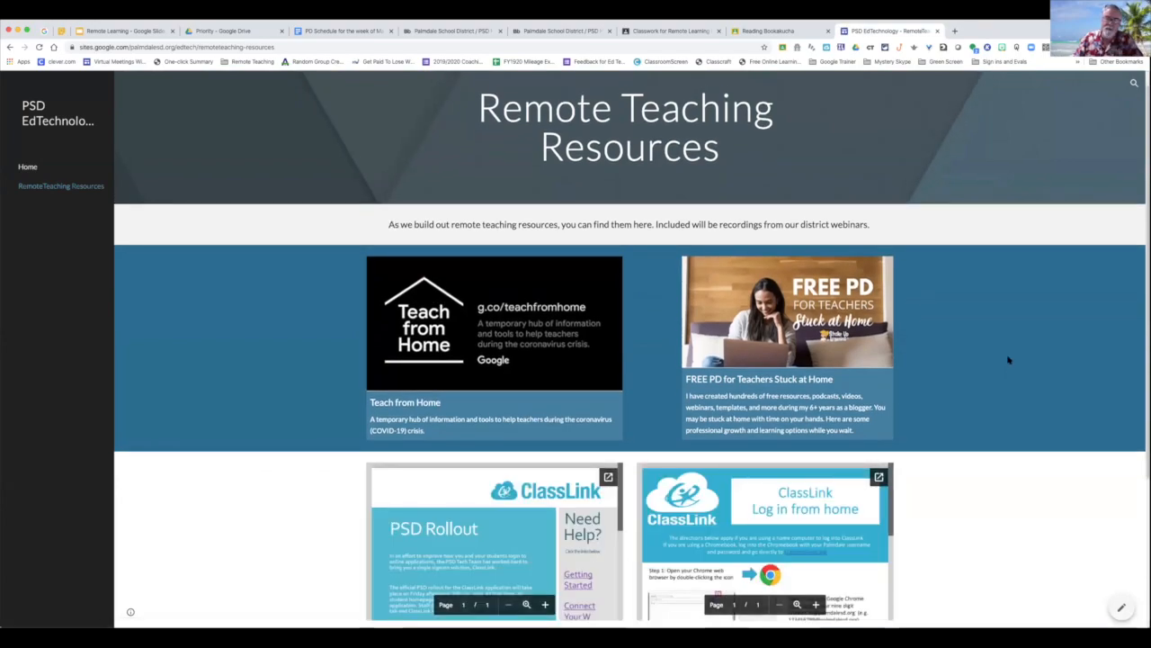